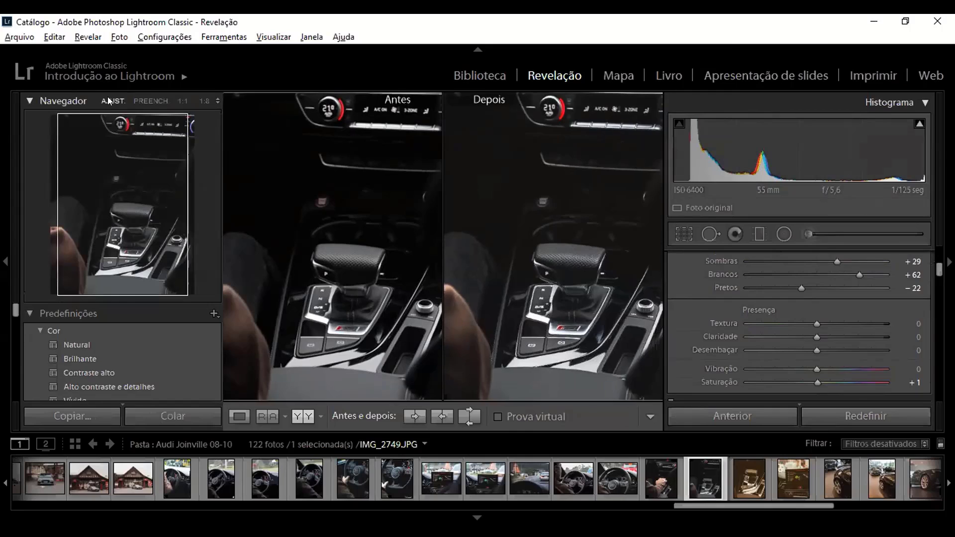
Step: Fit the whole photo in the before/after comparison and browse the saved presets and the Histórico section
{"action": "left_click", "coordinate": [108, 99]}
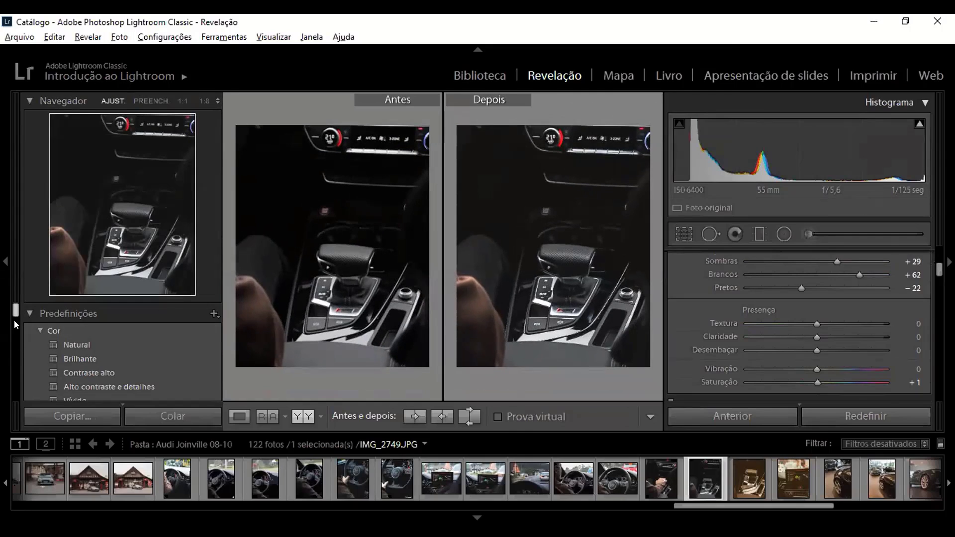
{"action": "left_click_drag", "start_coordinate": [13, 310], "coordinate": [15, 374]}
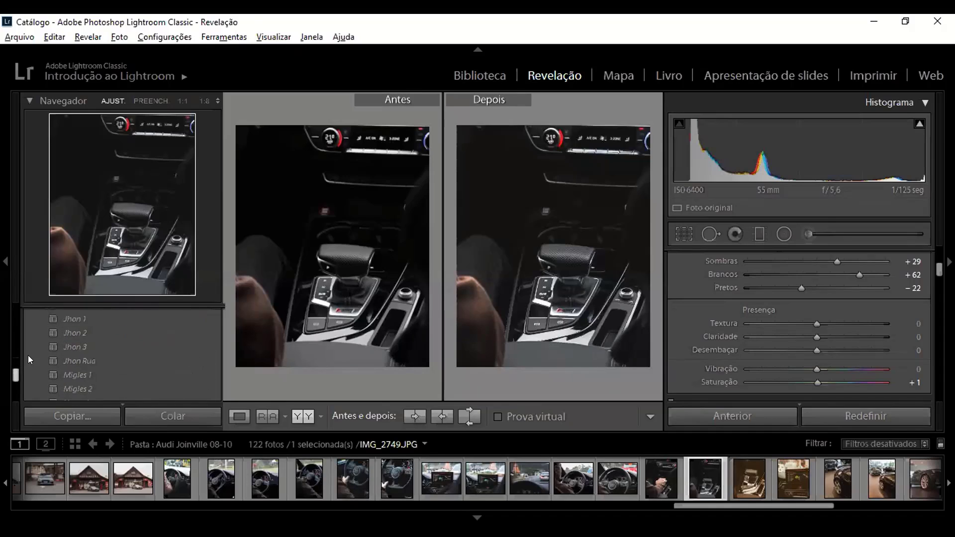
{"action": "scroll", "coordinate": [71, 349], "scroll_direction": "down", "scroll_amount": 3}
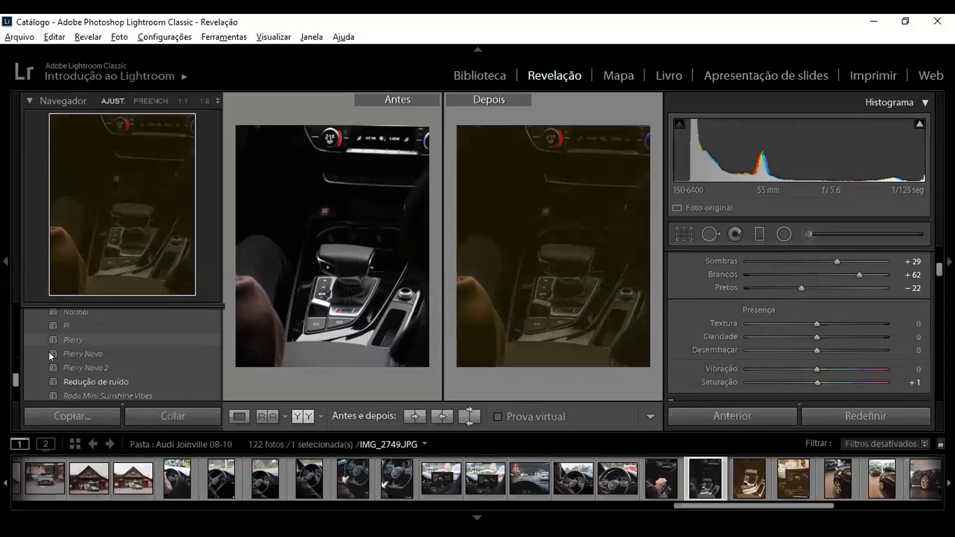
{"action": "left_click_drag", "start_coordinate": [13, 376], "coordinate": [13, 378]}
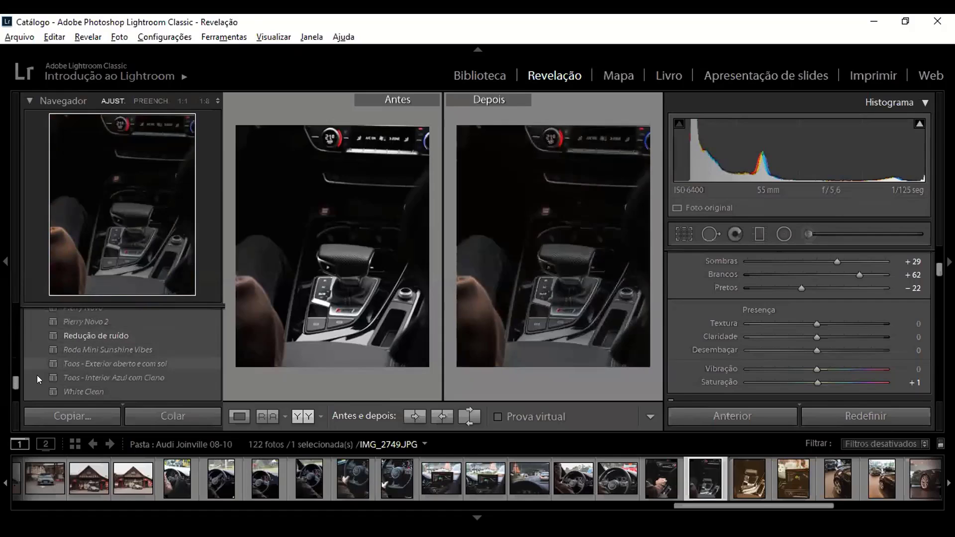
{"action": "left_click_drag", "start_coordinate": [14, 377], "coordinate": [14, 383]}
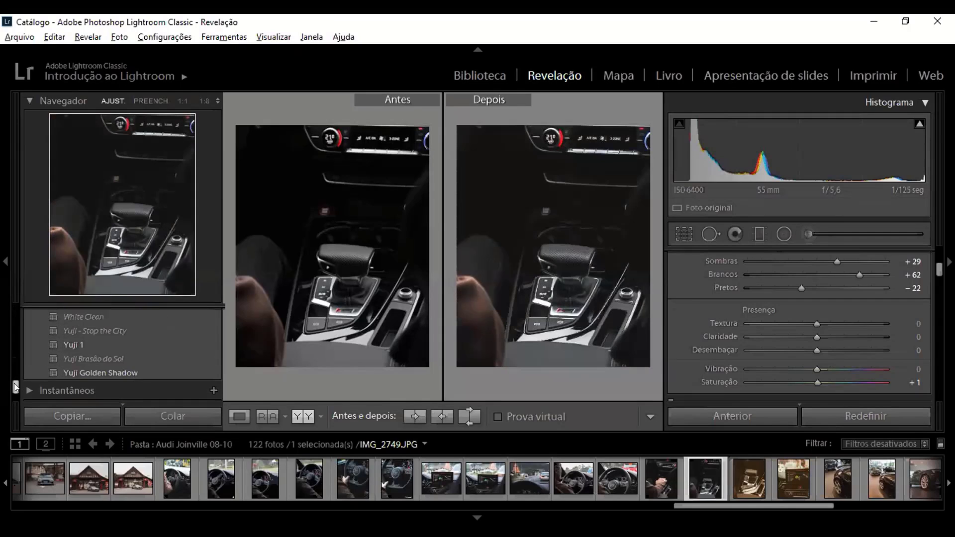
{"action": "mouse_move", "coordinate": [70, 354]}
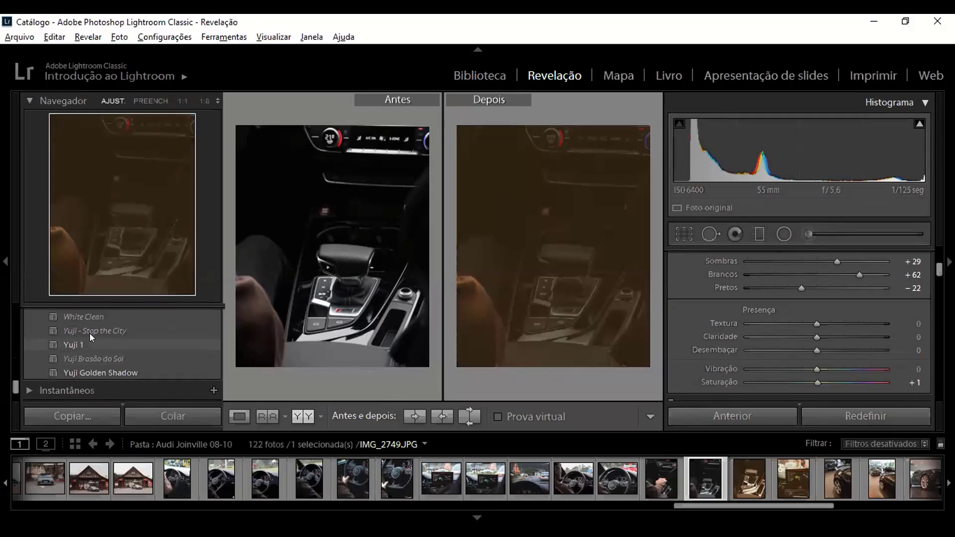
{"action": "left_click_drag", "start_coordinate": [15, 386], "coordinate": [14, 390]}
{"action": "scroll", "coordinate": [16, 373], "scroll_direction": "down", "scroll_amount": 1}
{"action": "scroll", "coordinate": [16, 363], "scroll_direction": "up", "scroll_amount": 1}
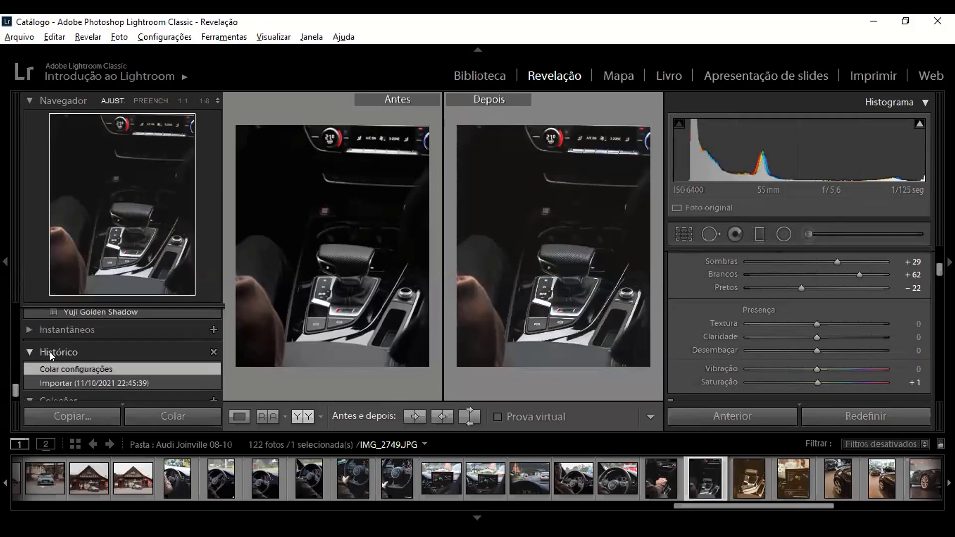
{"action": "left_click", "coordinate": [29, 353]}
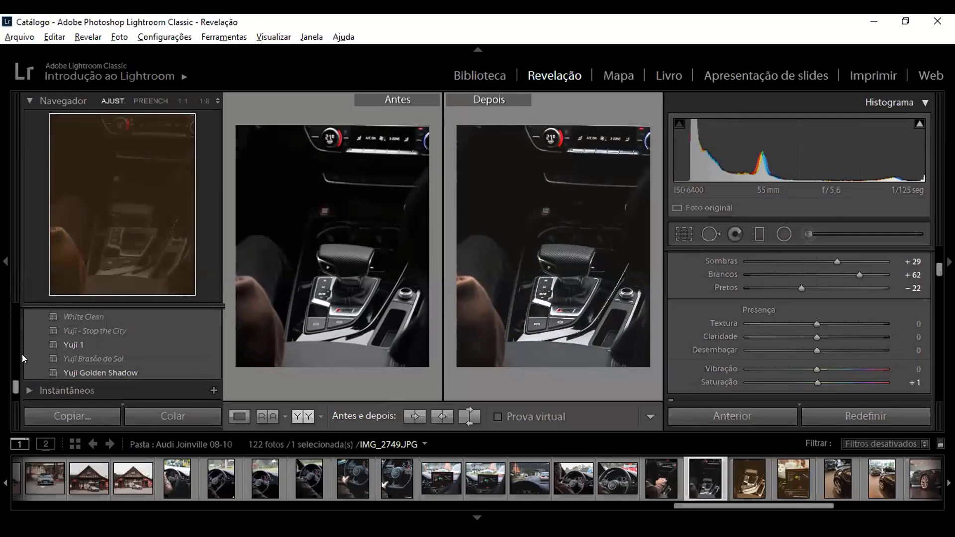
{"action": "left_click_drag", "start_coordinate": [13, 384], "coordinate": [23, 367]}
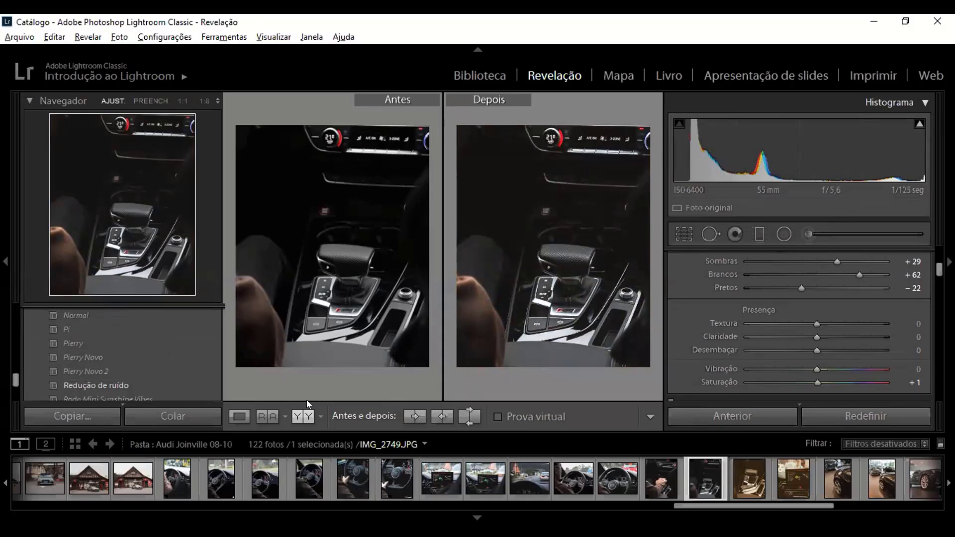
Step: Compare the photo's before and after versions, swapping their settings and back, and return to the single-photo view
{"action": "key", "text": "y"}
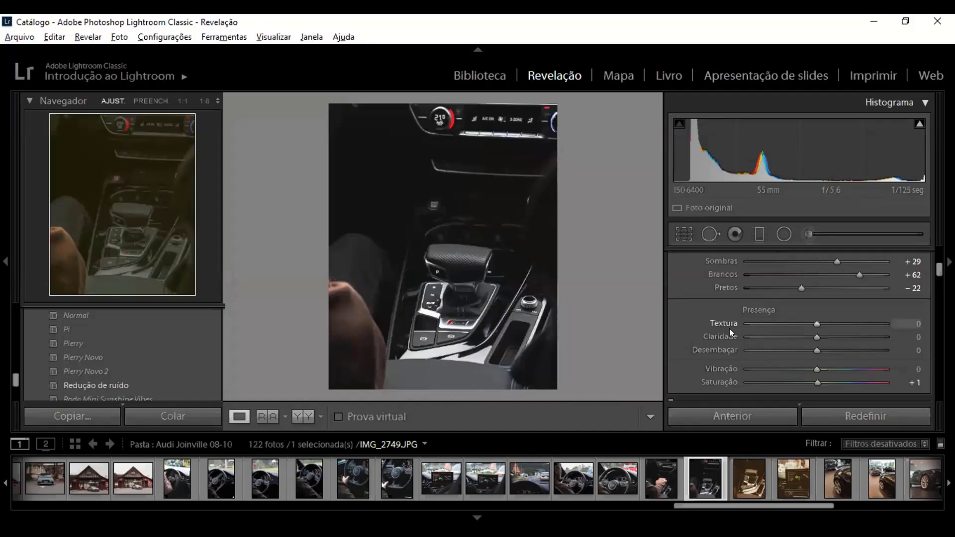
{"action": "key", "text": "y"}
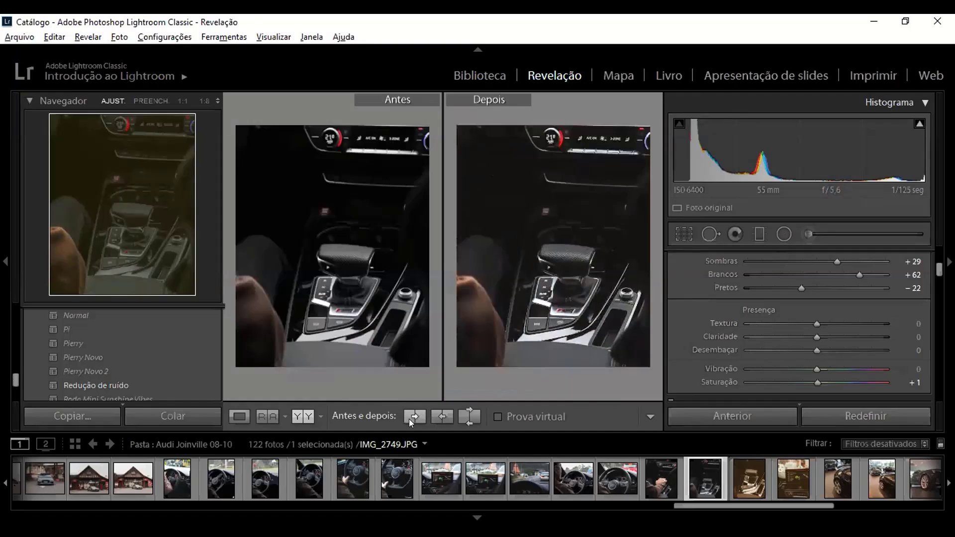
{"action": "left_click", "coordinate": [467, 415]}
{"action": "left_click", "coordinate": [464, 414]}
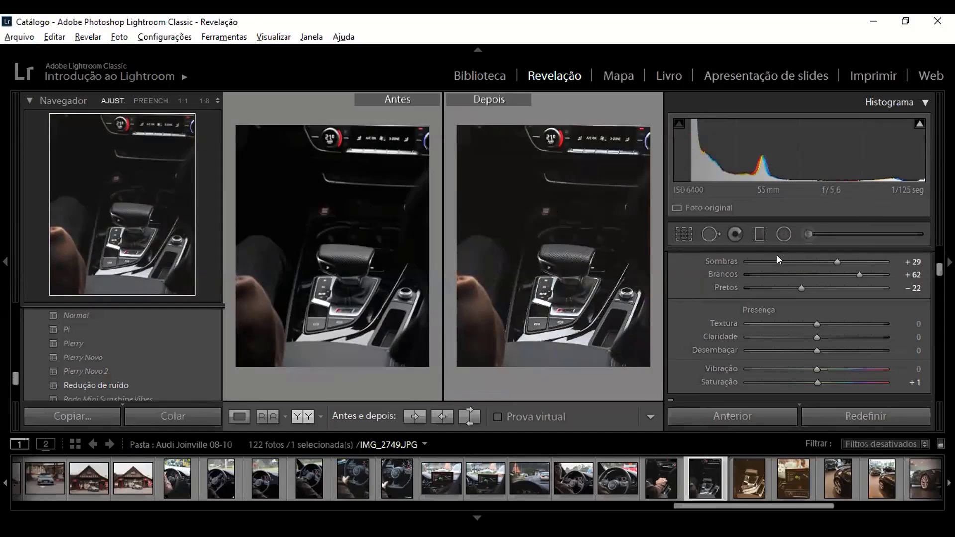
{"action": "left_click", "coordinate": [239, 417]}
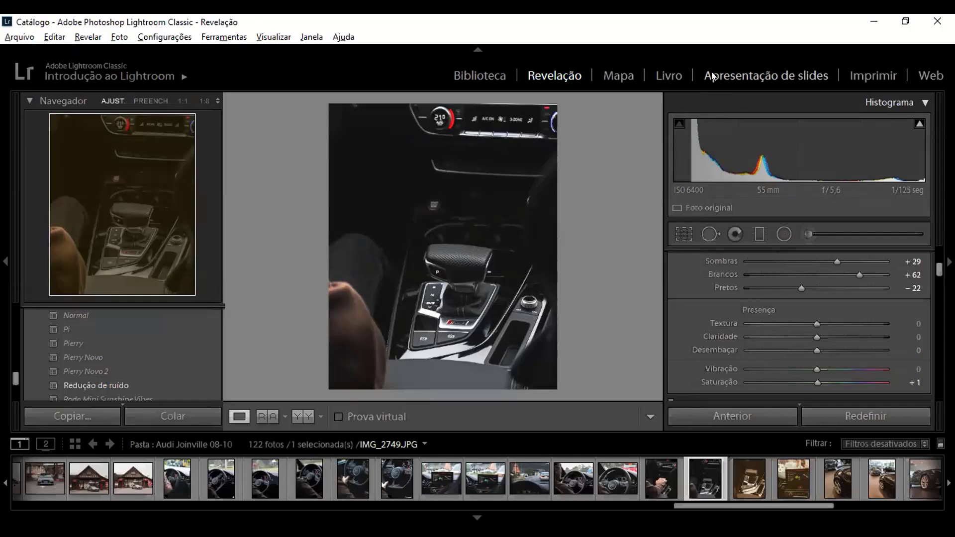
Step: Open the Apresentação de slides module and look through its options and layout settings
{"action": "left_click", "coordinate": [751, 76]}
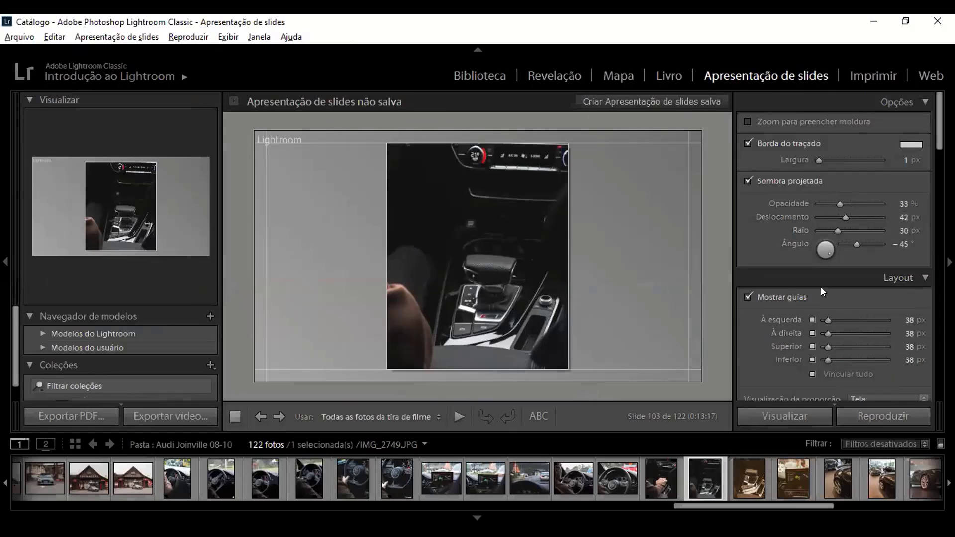
{"action": "scroll", "coordinate": [806, 273], "scroll_direction": "down", "scroll_amount": 5}
{"action": "scroll", "coordinate": [806, 268], "scroll_direction": "up", "scroll_amount": 2}
{"action": "scroll", "coordinate": [832, 255], "scroll_direction": "up", "scroll_amount": 4}
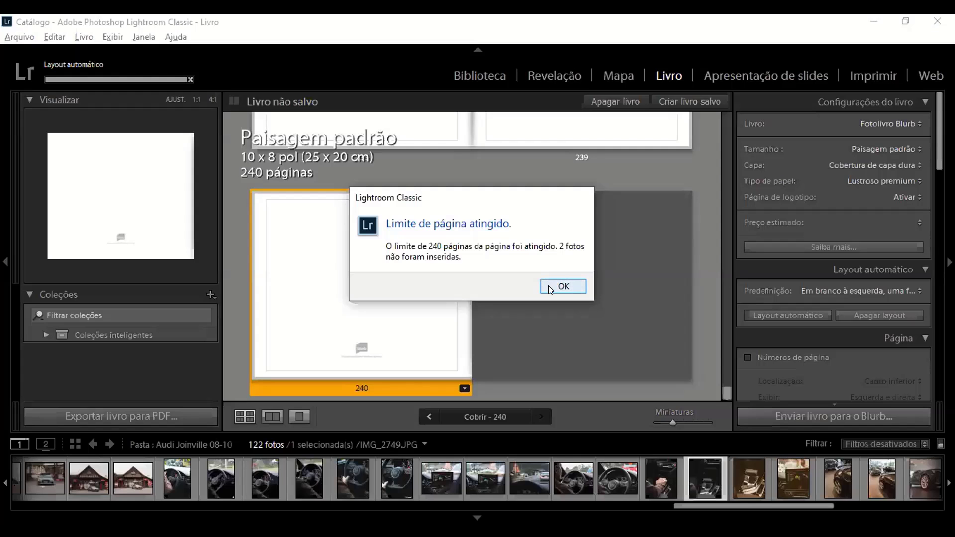
Step: Dismiss the page limit message and the Livro module tip, and look back through the book's last pages
{"action": "left_click", "coordinate": [552, 284]}
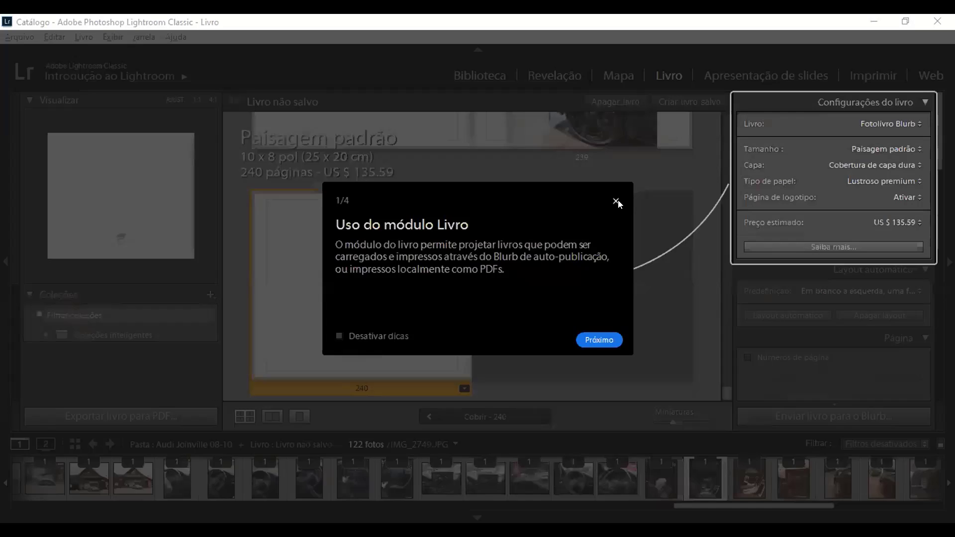
{"action": "left_click", "coordinate": [616, 201]}
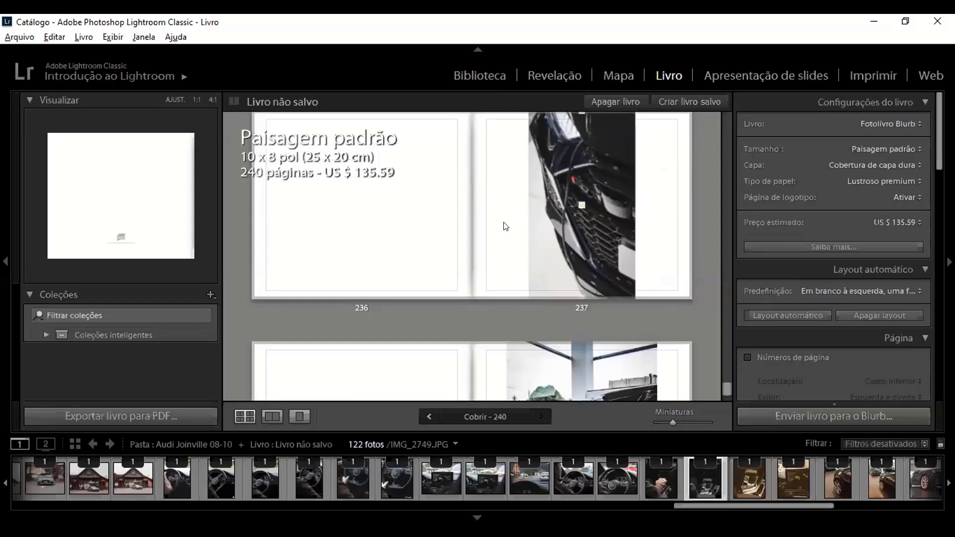
{"action": "scroll", "coordinate": [497, 228], "scroll_direction": "up", "scroll_amount": 4}
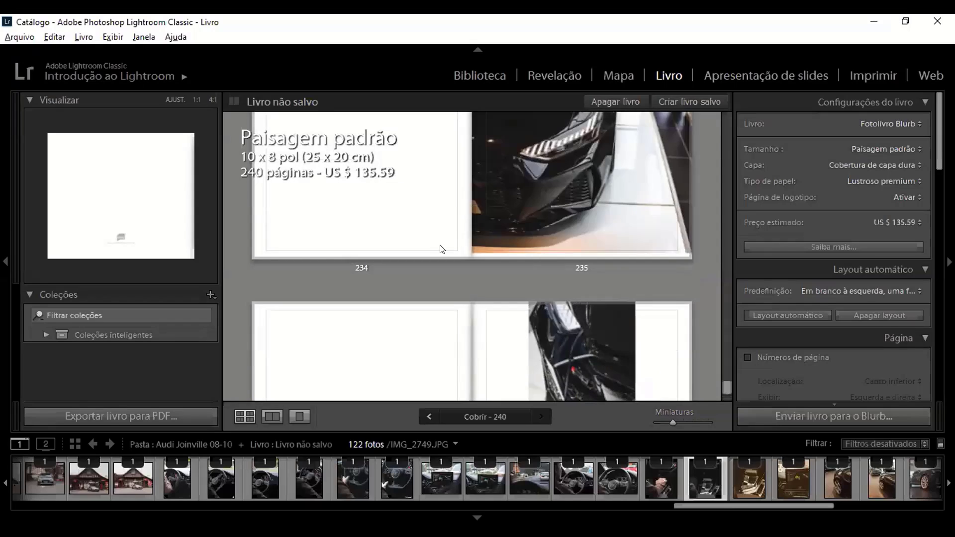
{"action": "scroll", "coordinate": [482, 218], "scroll_direction": "up", "scroll_amount": 3}
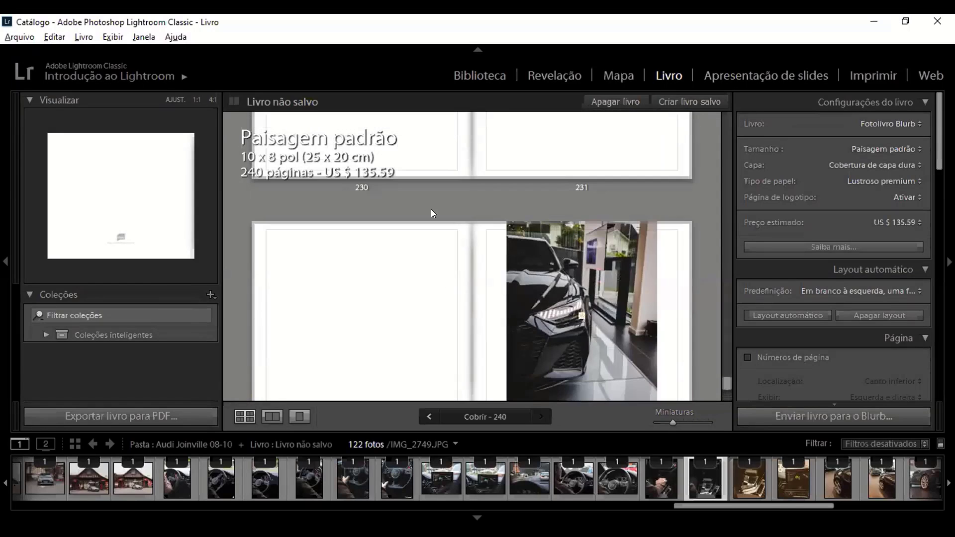
{"action": "scroll", "coordinate": [530, 160], "scroll_direction": "up", "scroll_amount": 3}
Step: Return to the Revelação module with IMG_2749.JPG selected and swap its before and after settings in the comparison view
{"action": "left_click", "coordinate": [552, 74]}
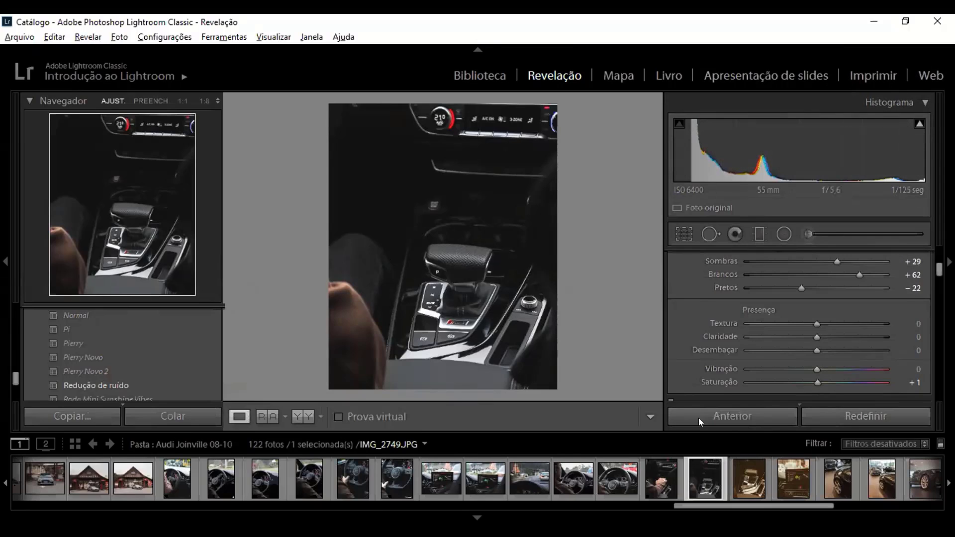
{"action": "left_click", "coordinate": [742, 480]}
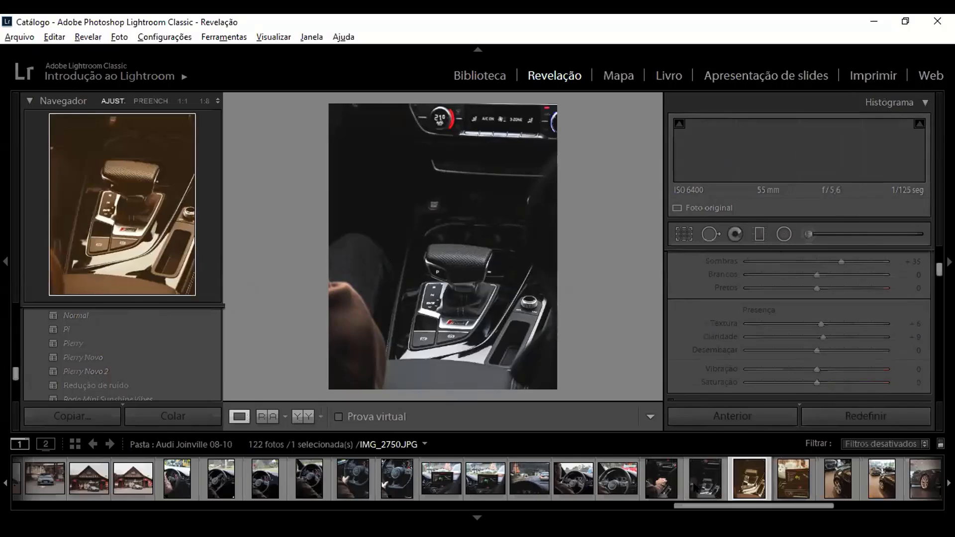
{"action": "left_click", "coordinate": [696, 486]}
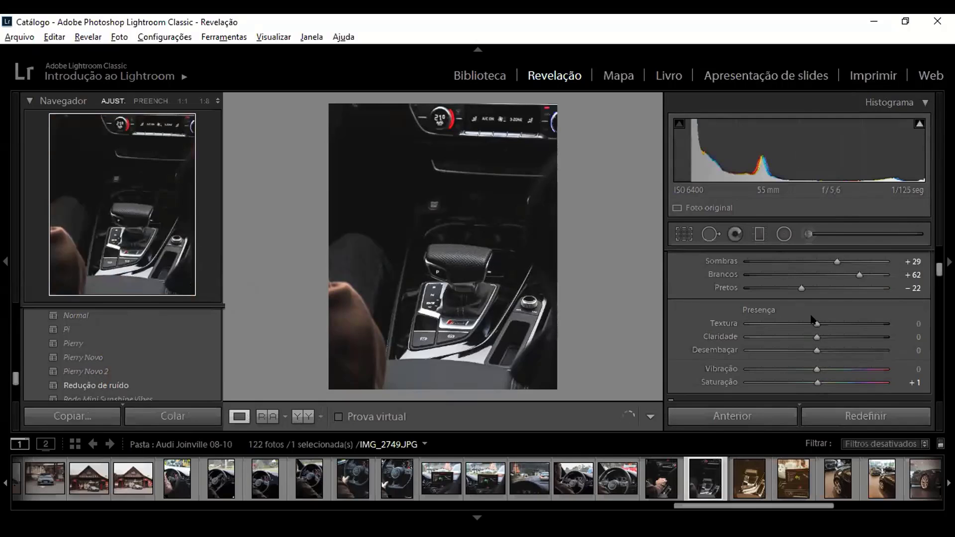
{"action": "scroll", "coordinate": [809, 319], "scroll_direction": "up", "scroll_amount": 2}
{"action": "scroll", "coordinate": [808, 321], "scroll_direction": "up", "scroll_amount": 2}
{"action": "scroll", "coordinate": [807, 321], "scroll_direction": "down", "scroll_amount": 2}
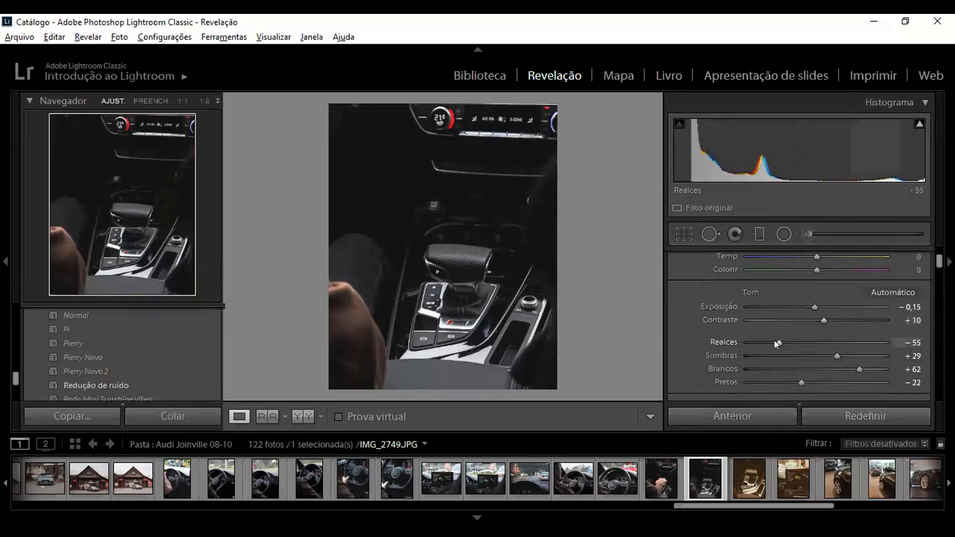
{"action": "key", "text": "y"}
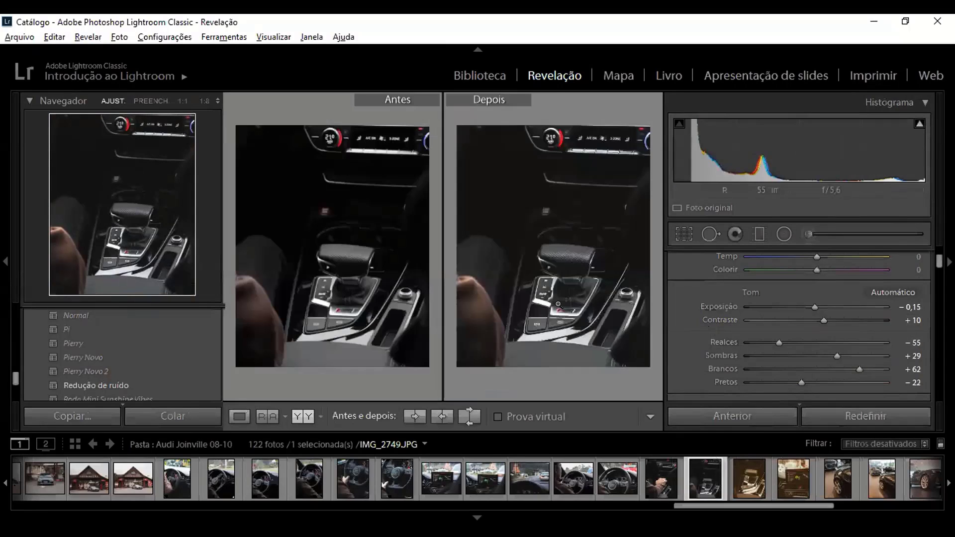
{"action": "left_click", "coordinate": [463, 415]}
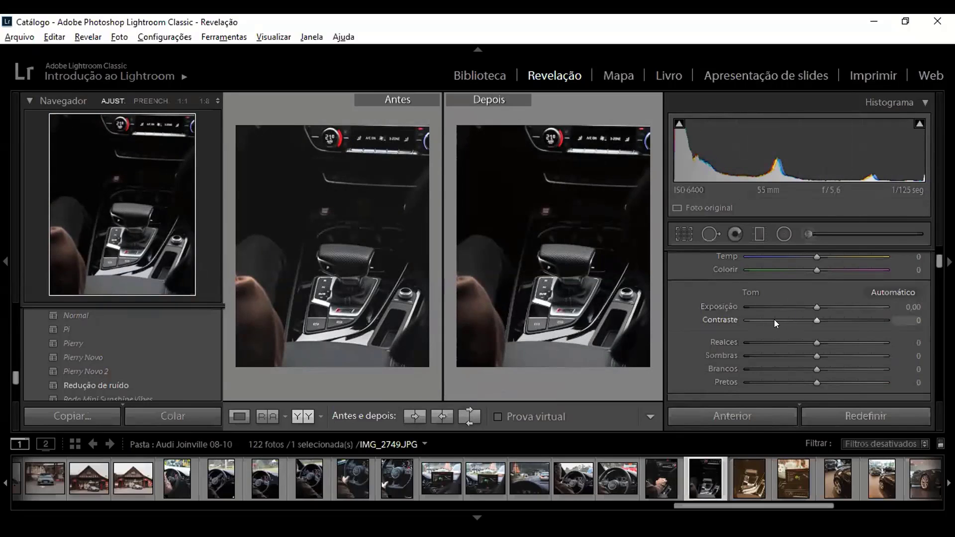
Step: Sample a custom white balance from the gear-shift console in the Depois photo
{"action": "scroll", "coordinate": [816, 295], "scroll_direction": "up", "scroll_amount": 1}
{"action": "left_click", "coordinate": [690, 288]}
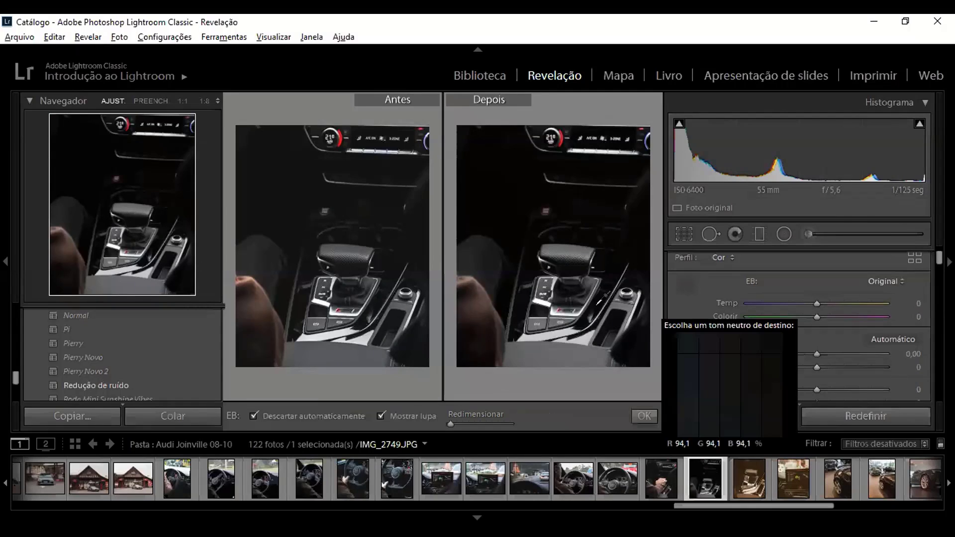
{"action": "left_click", "coordinate": [537, 301]}
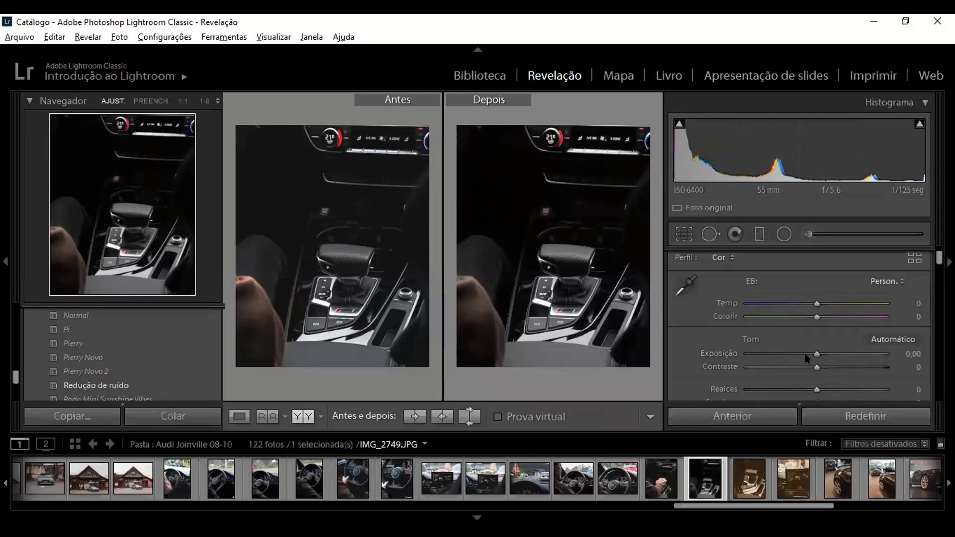
Step: Set the photo's Realces (highlights) to +21 and Sombras (shadows) to −47
{"action": "scroll", "coordinate": [808, 358], "scroll_direction": "down", "scroll_amount": 2}
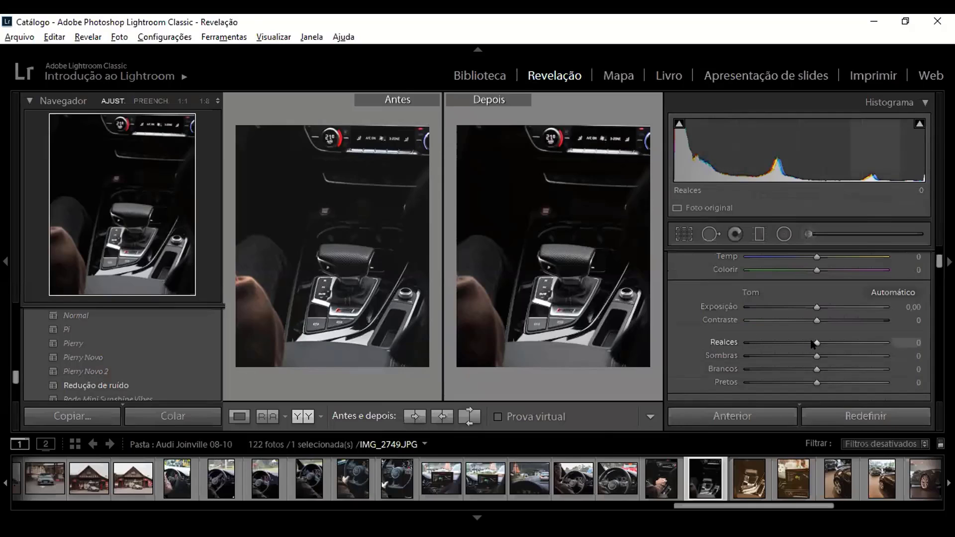
{"action": "left_click_drag", "start_coordinate": [812, 343], "coordinate": [831, 347]}
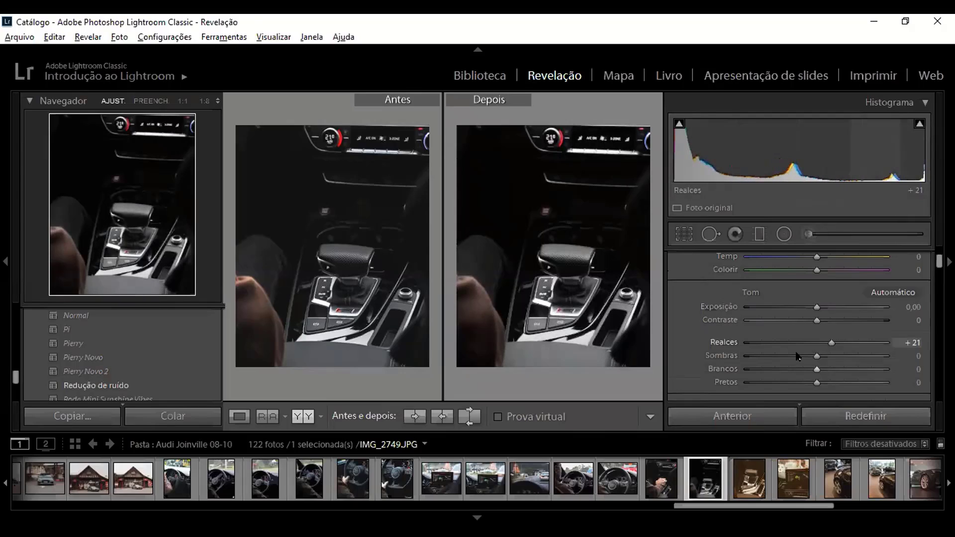
{"action": "left_click_drag", "start_coordinate": [812, 357], "coordinate": [780, 359]}
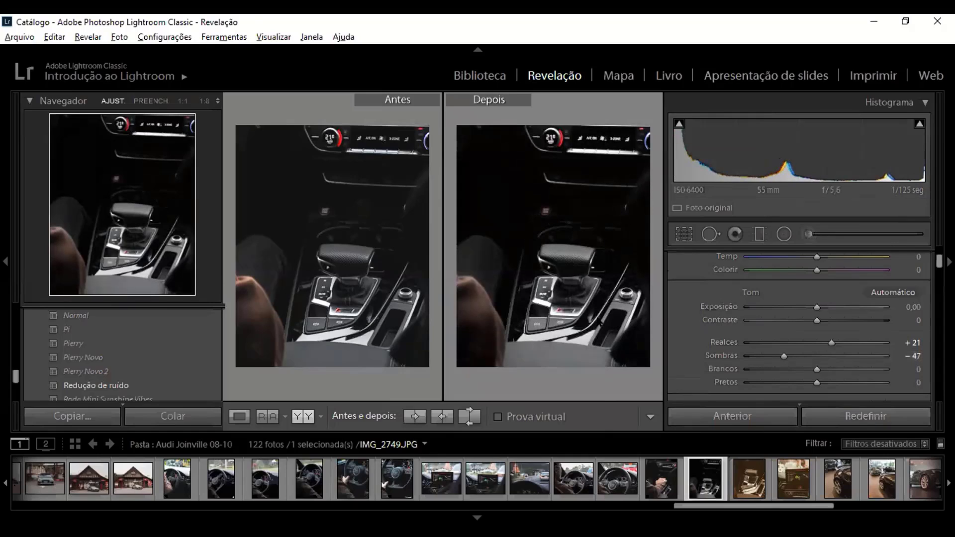
Step: Set the photo's Pretos (blacks) to −19 and try the Brancos (whites) adjustment, ending at 0
{"action": "scroll", "coordinate": [746, 319], "scroll_direction": "down", "scroll_amount": 2}
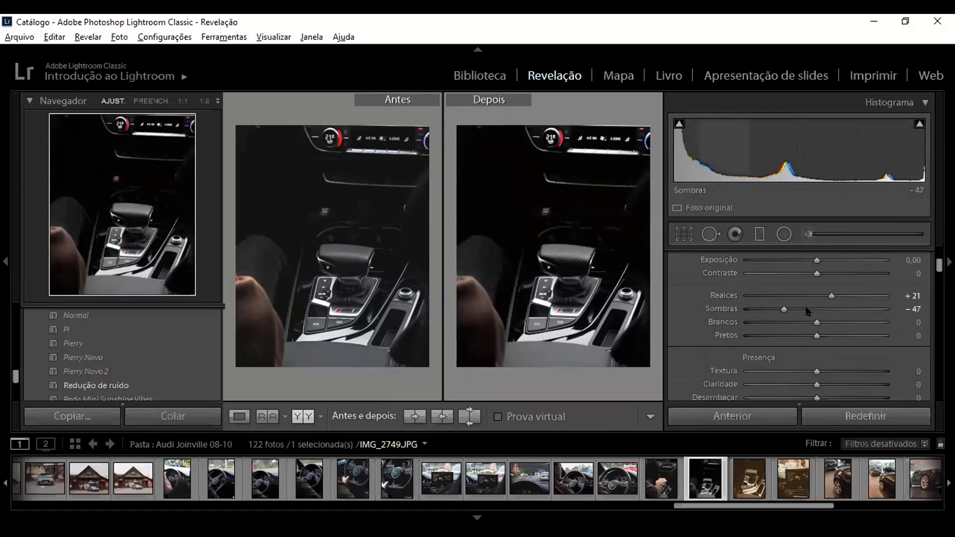
{"action": "mouse_move", "coordinate": [819, 336]}
{"action": "left_mouse_down"}
{"action": "mouse_move", "coordinate": [855, 340]}
{"action": "mouse_move", "coordinate": [812, 343]}
{"action": "left_mouse_up"}
{"action": "left_click_drag", "start_coordinate": [801, 340], "coordinate": [800, 340]}
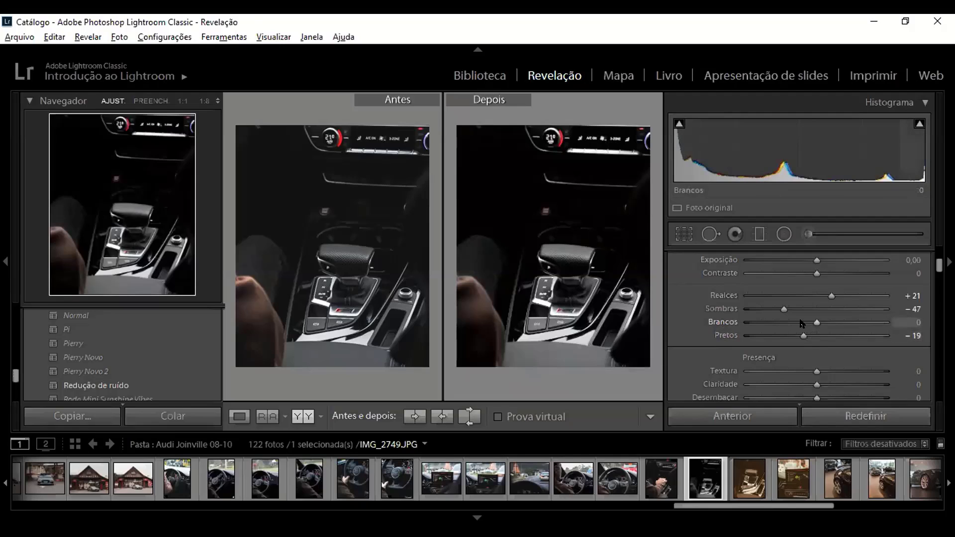
{"action": "mouse_move", "coordinate": [816, 323]}
{"action": "left_mouse_down"}
{"action": "mouse_move", "coordinate": [798, 323]}
{"action": "mouse_move", "coordinate": [857, 322]}
{"action": "mouse_move", "coordinate": [741, 321]}
{"action": "mouse_move", "coordinate": [834, 326]}
{"action": "mouse_move", "coordinate": [817, 325]}
{"action": "left_mouse_up"}
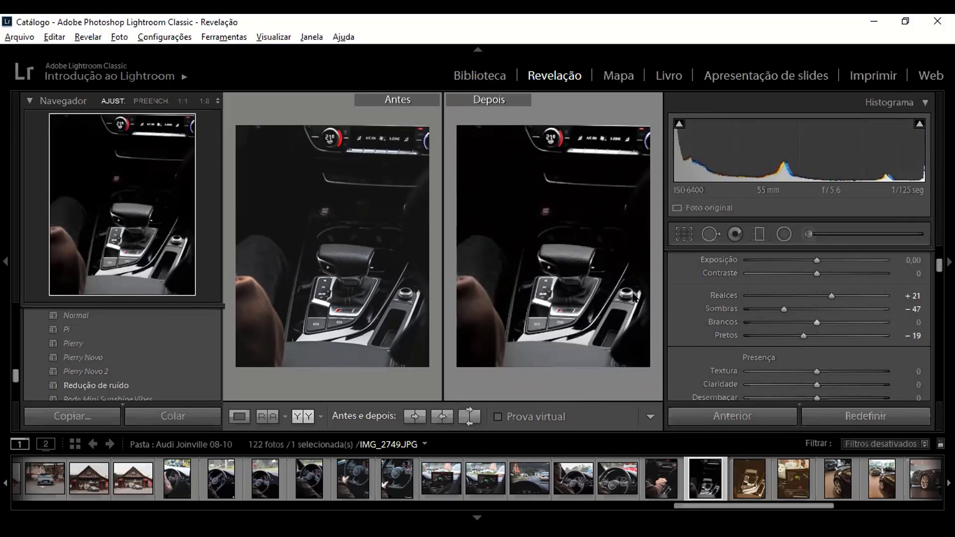
Step: Set the photo's Claridade (clarity) to +23 and Saturação (saturation) to +21
{"action": "scroll", "coordinate": [741, 326], "scroll_direction": "down", "scroll_amount": 2}
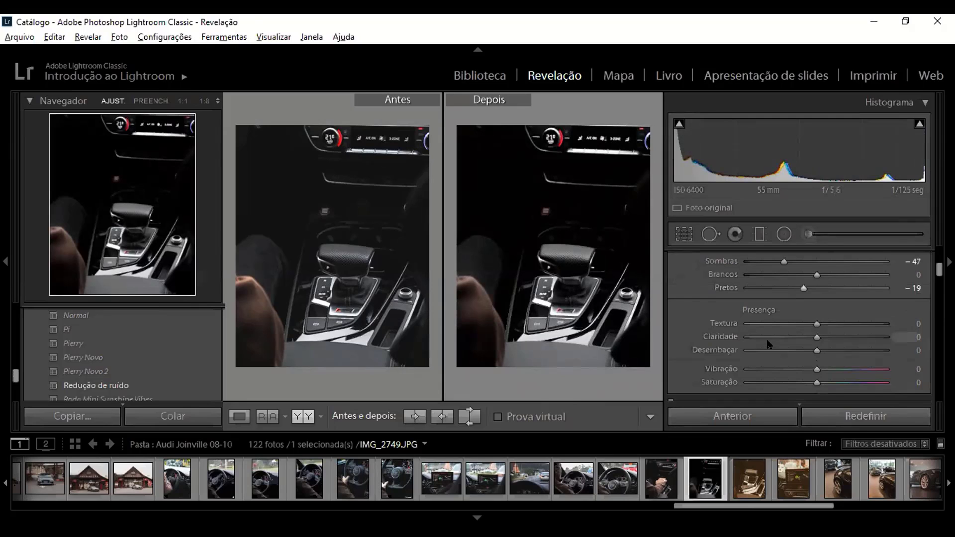
{"action": "mouse_move", "coordinate": [817, 336]}
{"action": "left_mouse_down"}
{"action": "mouse_move", "coordinate": [862, 337]}
{"action": "mouse_move", "coordinate": [818, 337]}
{"action": "mouse_move", "coordinate": [833, 337]}
{"action": "left_mouse_up"}
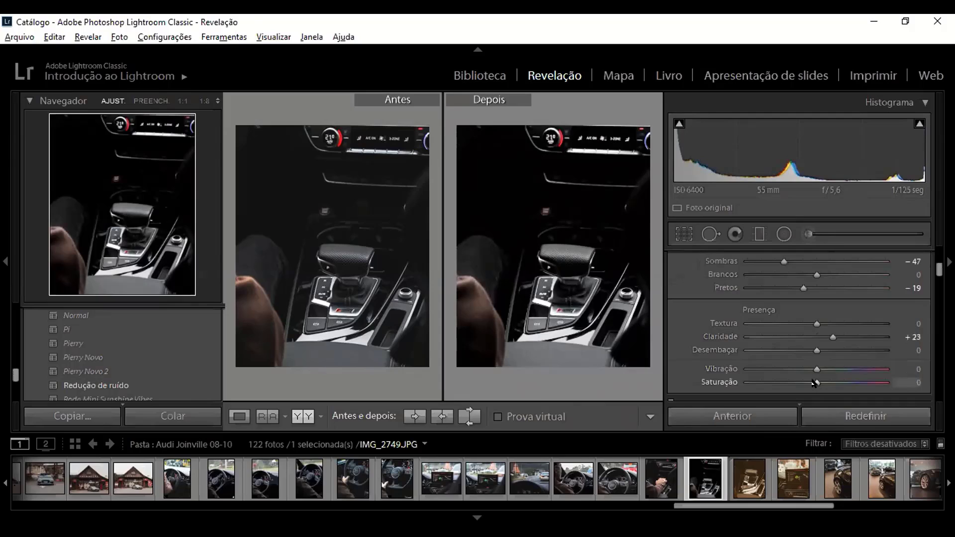
{"action": "left_click_drag", "start_coordinate": [813, 382], "coordinate": [837, 382]}
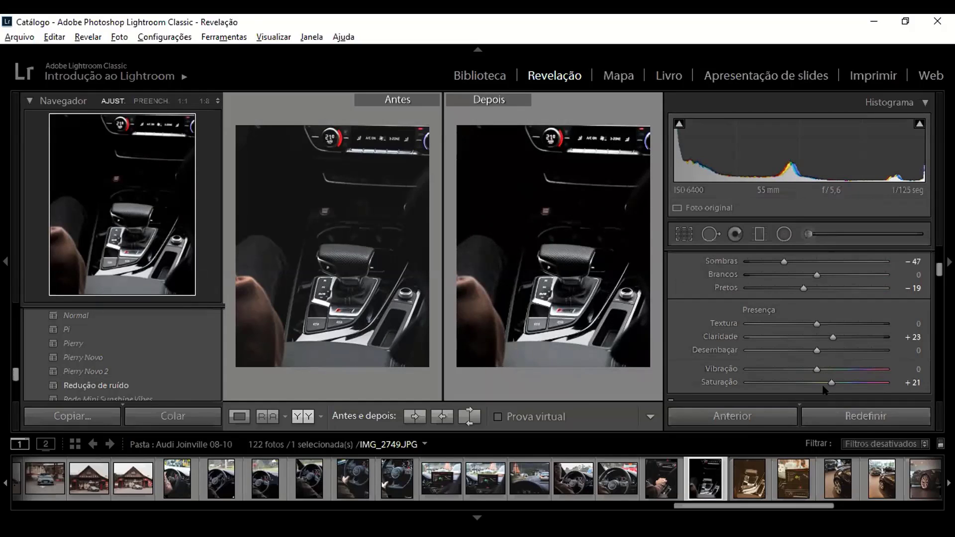
Step: Set the photo's Saturação to +14 and add three points to the tone curve, in the shadows, midtones and highlights
{"action": "left_click_drag", "start_coordinate": [831, 382], "coordinate": [827, 382]}
{"action": "scroll", "coordinate": [686, 340], "scroll_direction": "down", "scroll_amount": 5}
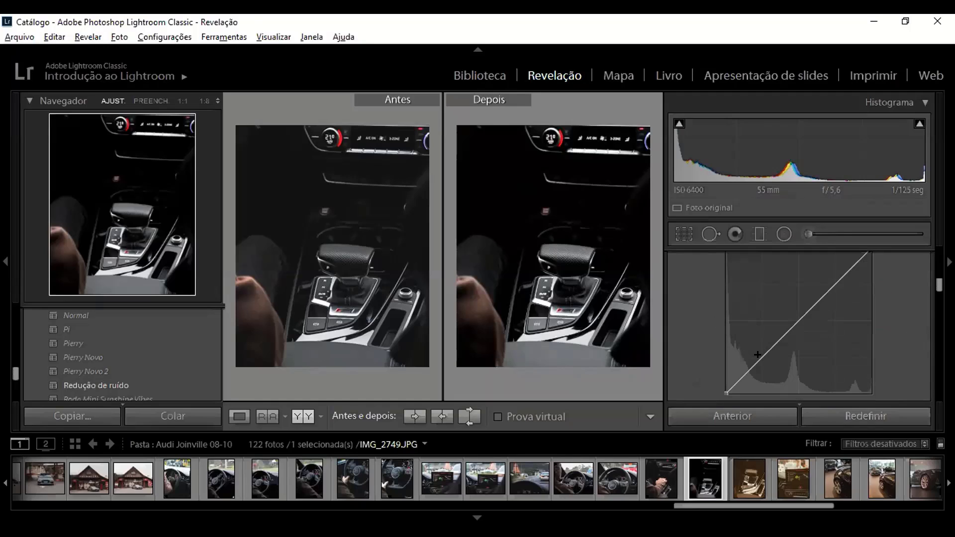
{"action": "left_click", "coordinate": [763, 358]}
{"action": "left_click", "coordinate": [799, 322]}
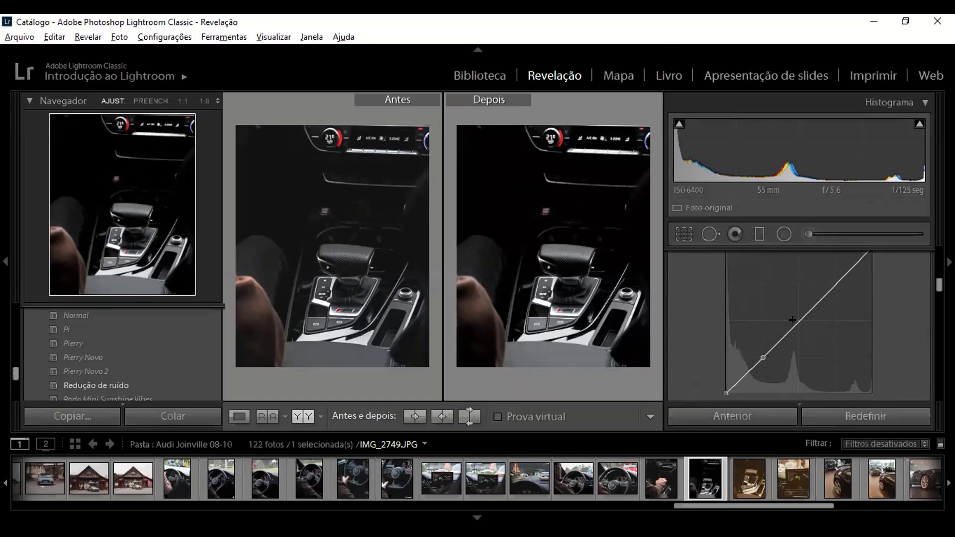
{"action": "left_click", "coordinate": [834, 287]}
Step: Shape the RGB tone curve into a gentle S by lowering the shadow point and raising the midtone and highlight points
{"action": "left_click_drag", "start_coordinate": [763, 357], "coordinate": [763, 364]}
{"action": "left_click_drag", "start_coordinate": [833, 285], "coordinate": [830, 281]}
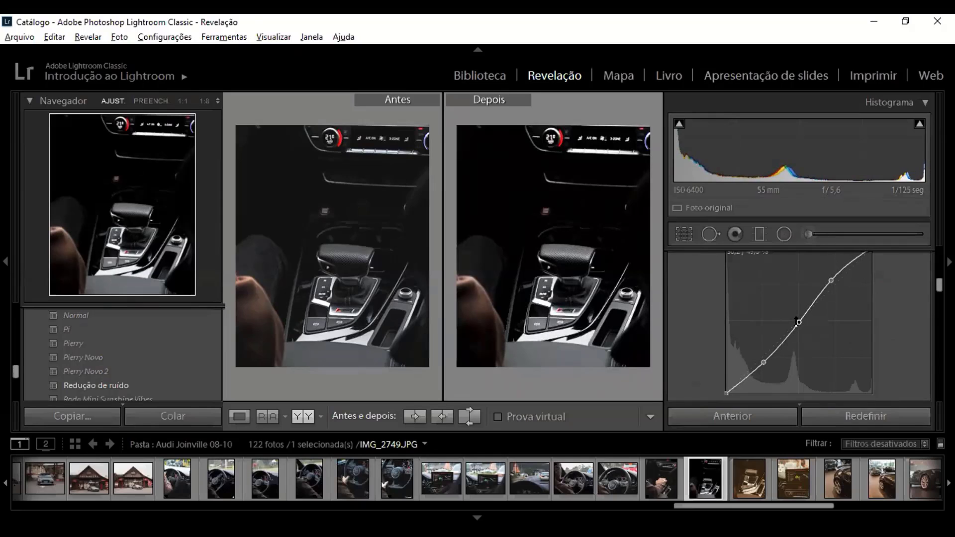
{"action": "left_click_drag", "start_coordinate": [797, 321], "coordinate": [797, 314]}
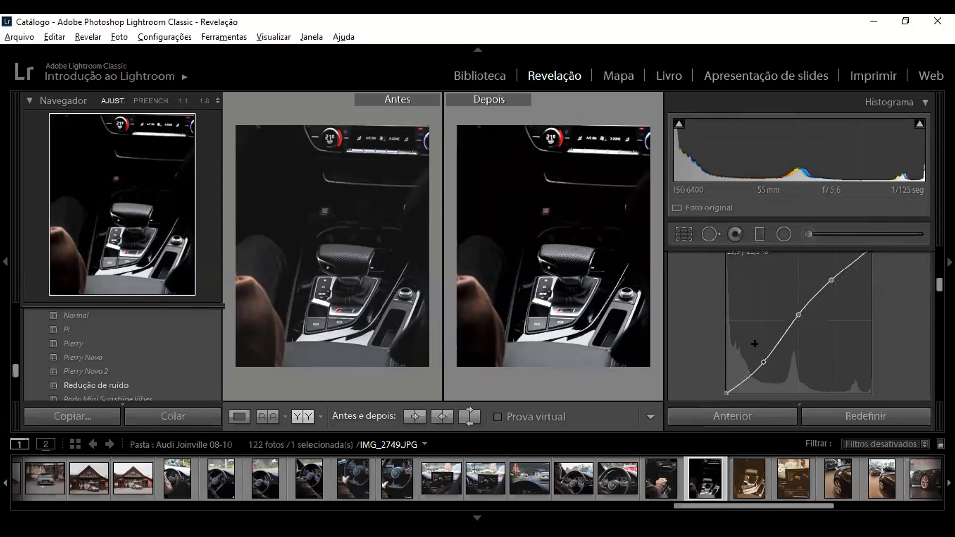
{"action": "left_click_drag", "start_coordinate": [763, 362], "coordinate": [762, 368]}
{"action": "left_click_drag", "start_coordinate": [829, 277], "coordinate": [834, 278]}
{"action": "left_click_drag", "start_coordinate": [763, 362], "coordinate": [754, 357]}
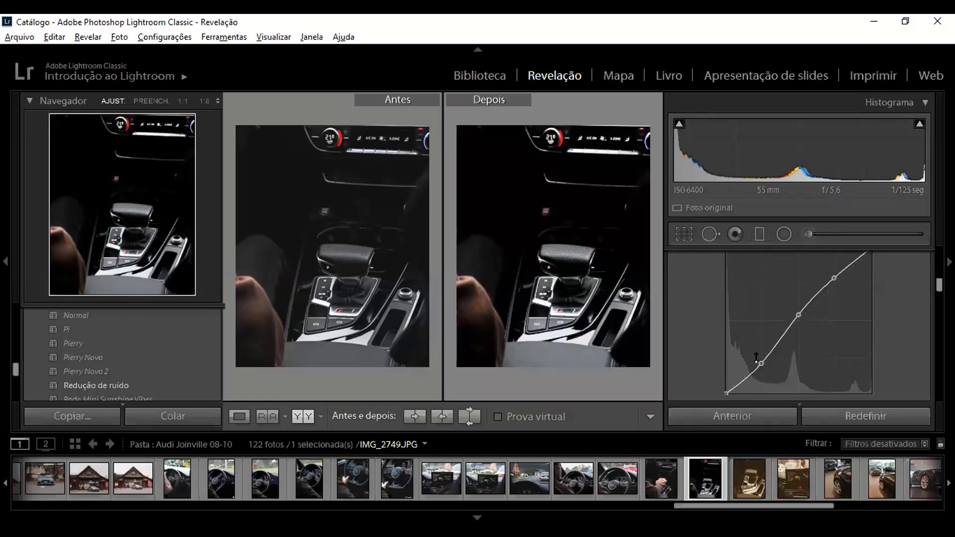
Step: Review the tone curve and HSL controls and collapse the Histograma section
{"action": "scroll", "coordinate": [754, 338], "scroll_direction": "up", "scroll_amount": 1}
{"action": "scroll", "coordinate": [747, 351], "scroll_direction": "down", "scroll_amount": 1}
{"action": "scroll", "coordinate": [743, 333], "scroll_direction": "up", "scroll_amount": 1}
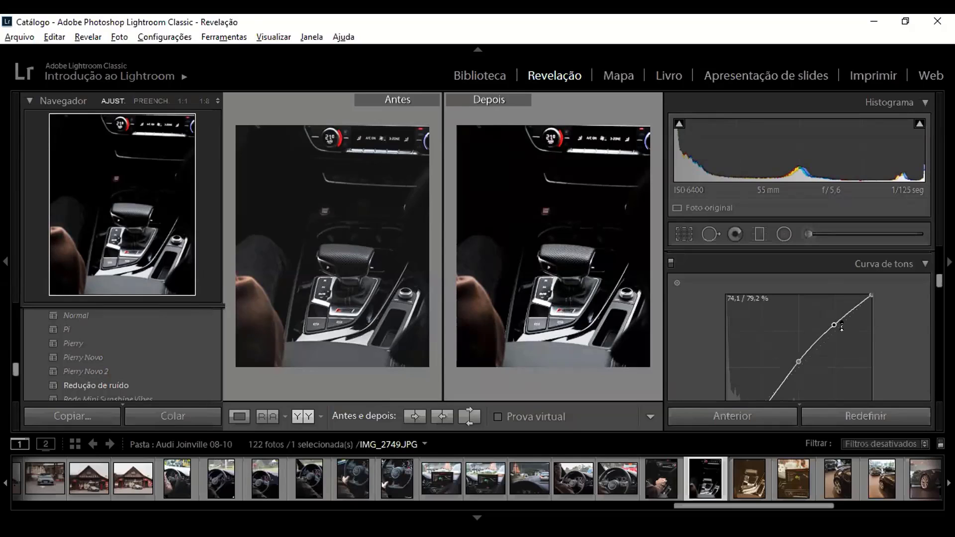
{"action": "scroll", "coordinate": [763, 345], "scroll_direction": "down", "scroll_amount": 2}
{"action": "scroll", "coordinate": [745, 328], "scroll_direction": "down", "scroll_amount": 3}
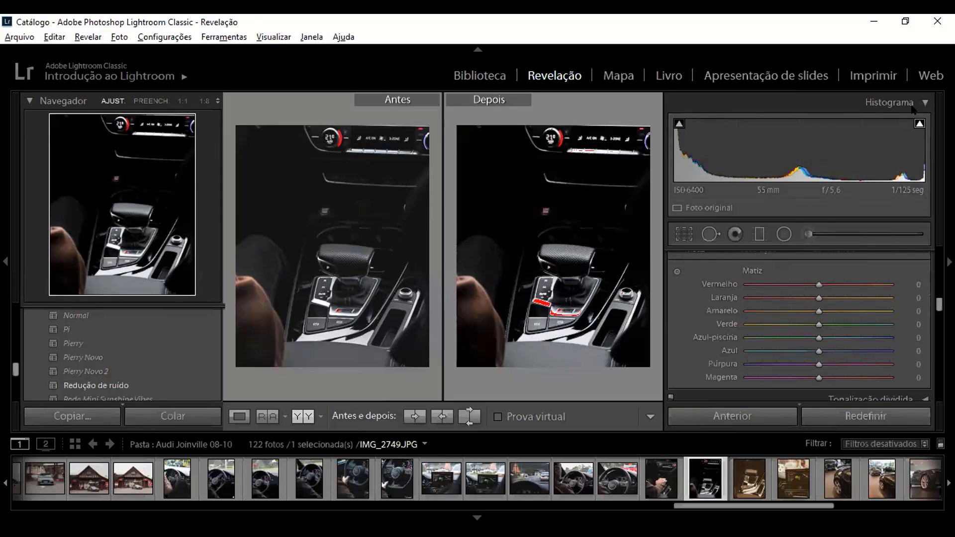
{"action": "left_click", "coordinate": [891, 102]}
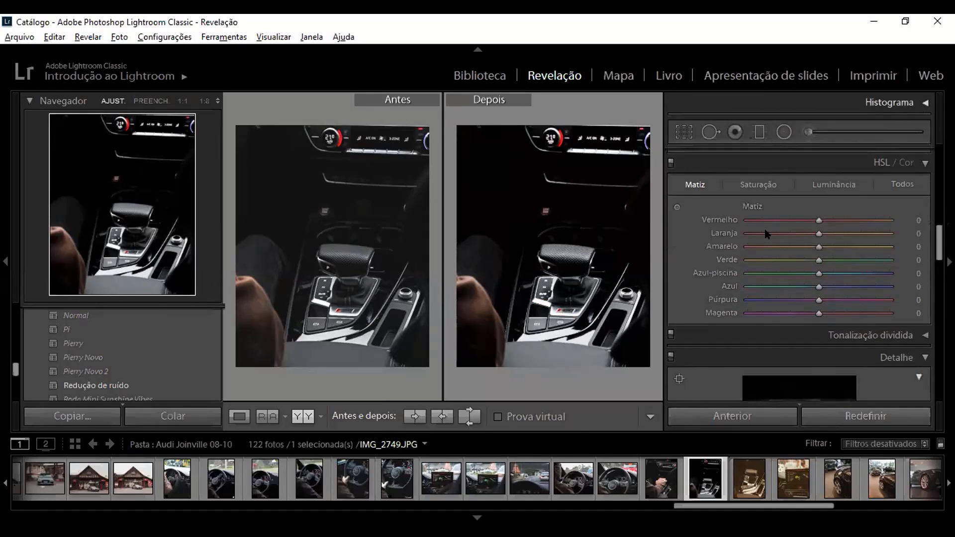
{"action": "scroll", "coordinate": [768, 238], "scroll_direction": "up", "scroll_amount": 1}
{"action": "scroll", "coordinate": [770, 314], "scroll_direction": "down", "scroll_amount": 1}
Step: Crop the photo with the aspect ratio locked to 4 x 5 / 8 x 10 and apply the crop
{"action": "key", "text": "r"}
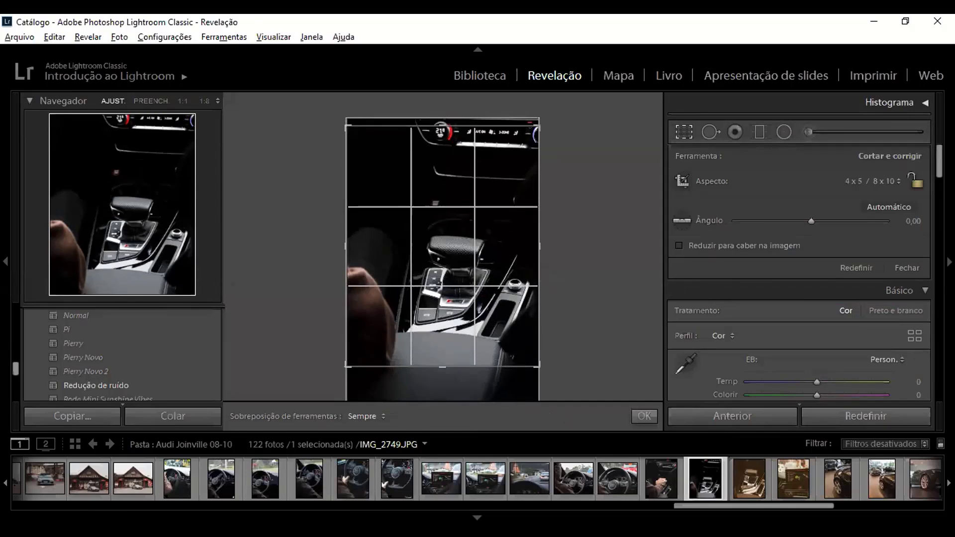
{"action": "left_click", "coordinate": [856, 183]}
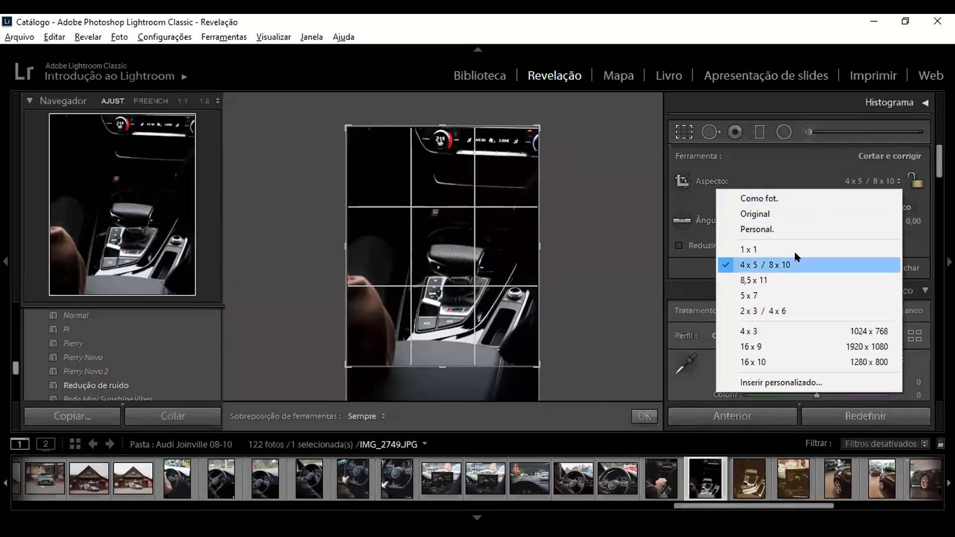
{"action": "left_click", "coordinate": [745, 266]}
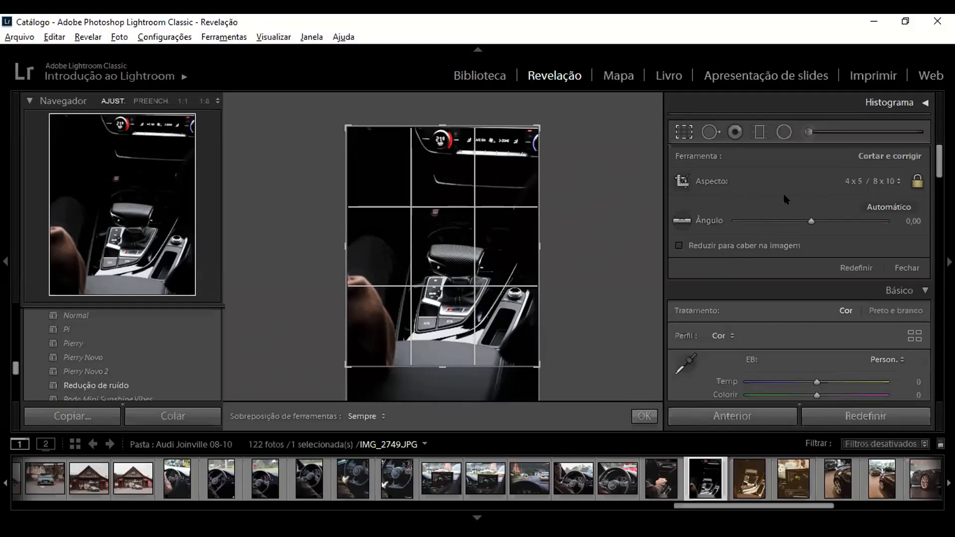
{"action": "key", "text": "r"}
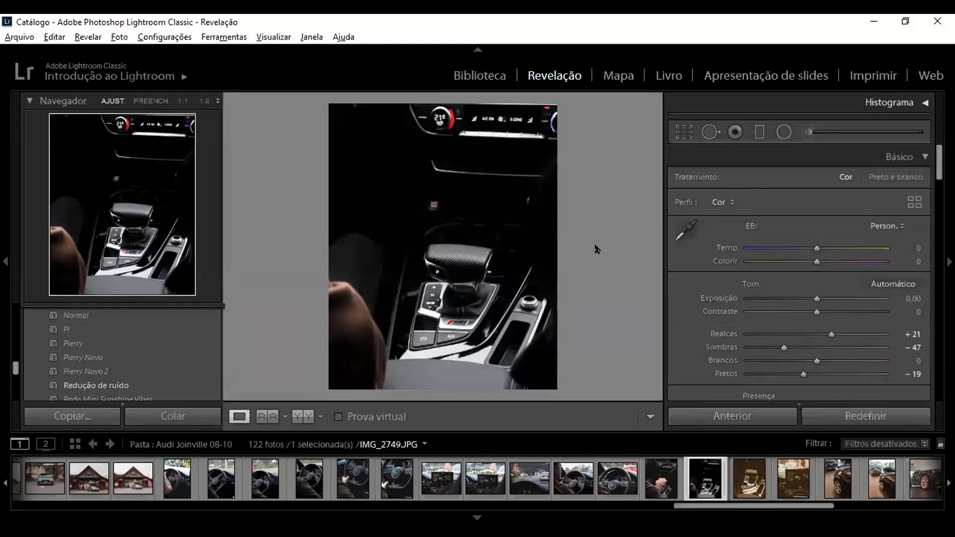
Step: Set the Laranja hue (Matiz) to −19 while inspecting the temperature dial at 1:1, and return to the fitted view
{"action": "scroll", "coordinate": [771, 289], "scroll_direction": "down", "scroll_amount": 15}
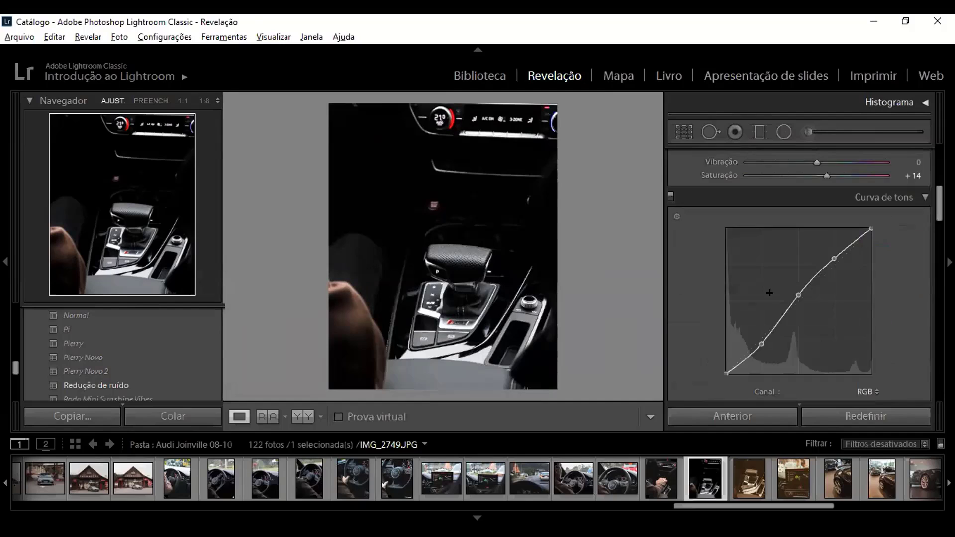
{"action": "scroll", "coordinate": [711, 266], "scroll_direction": "up", "scroll_amount": 2}
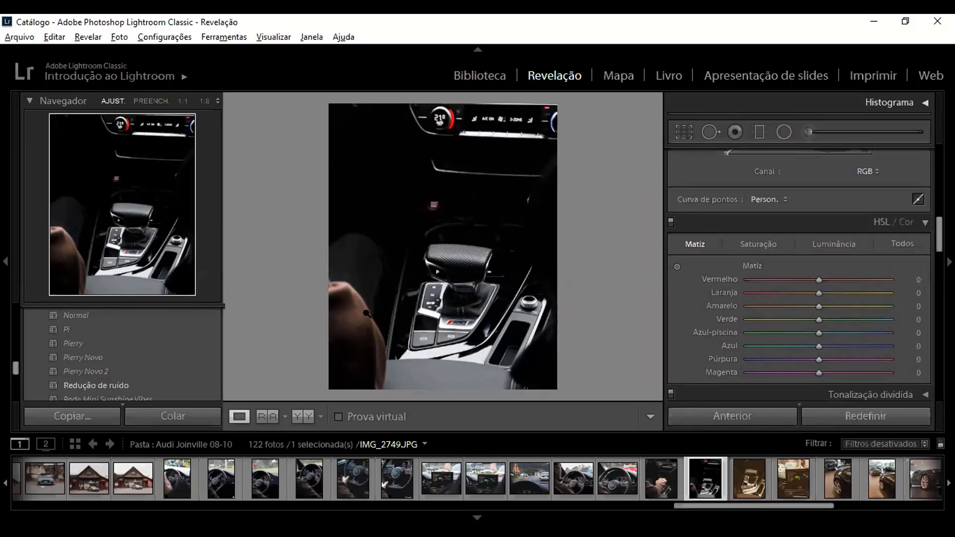
{"action": "left_click", "coordinate": [183, 101]}
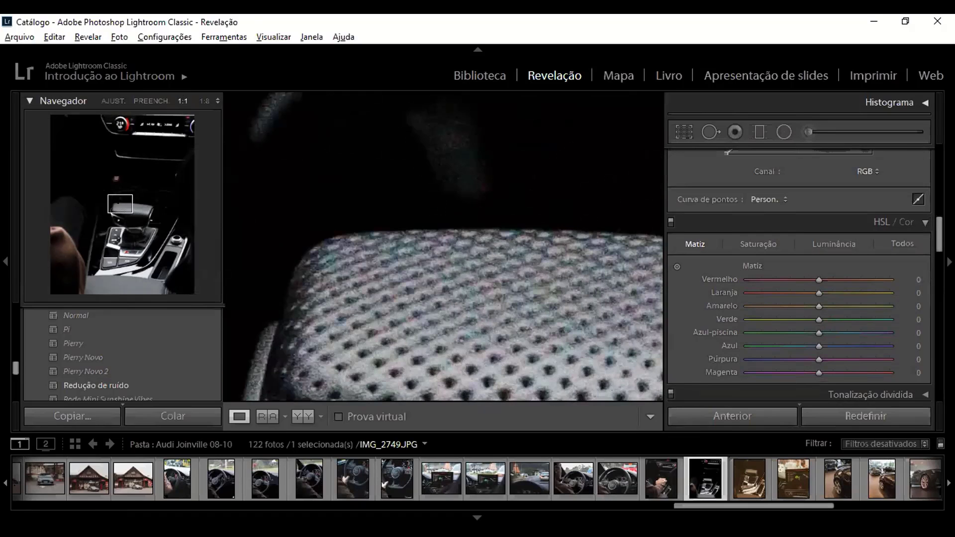
{"action": "left_click_drag", "start_coordinate": [119, 203], "coordinate": [125, 122]}
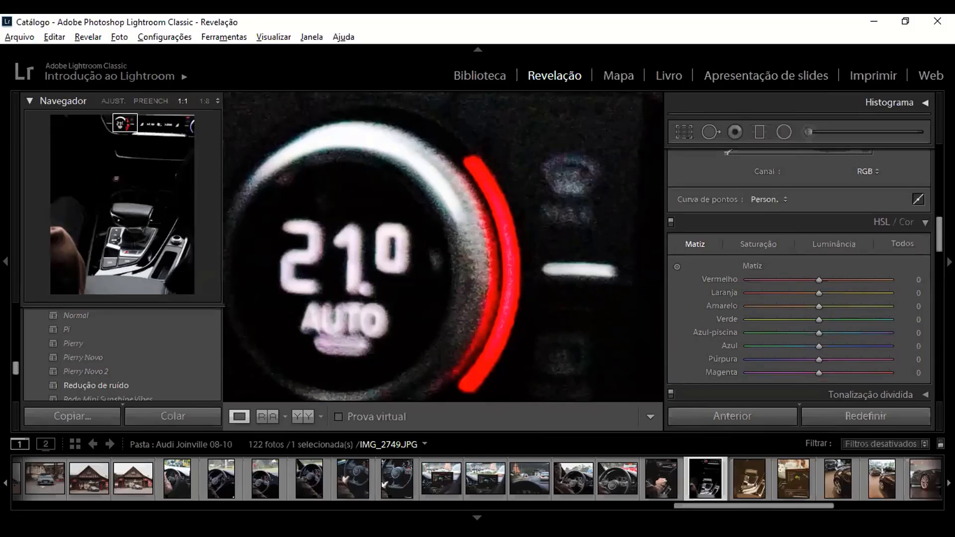
{"action": "mouse_move", "coordinate": [819, 293]}
{"action": "left_mouse_down"}
{"action": "mouse_move", "coordinate": [696, 290]}
{"action": "mouse_move", "coordinate": [908, 292]}
{"action": "mouse_move", "coordinate": [796, 295]}
{"action": "mouse_move", "coordinate": [823, 297]}
{"action": "mouse_move", "coordinate": [805, 294]}
{"action": "left_mouse_up"}
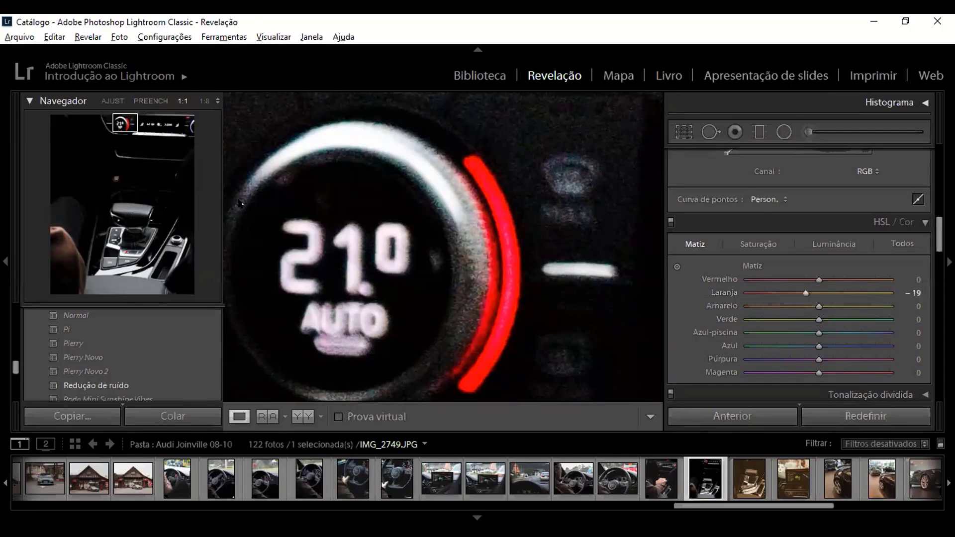
{"action": "left_click", "coordinate": [118, 101]}
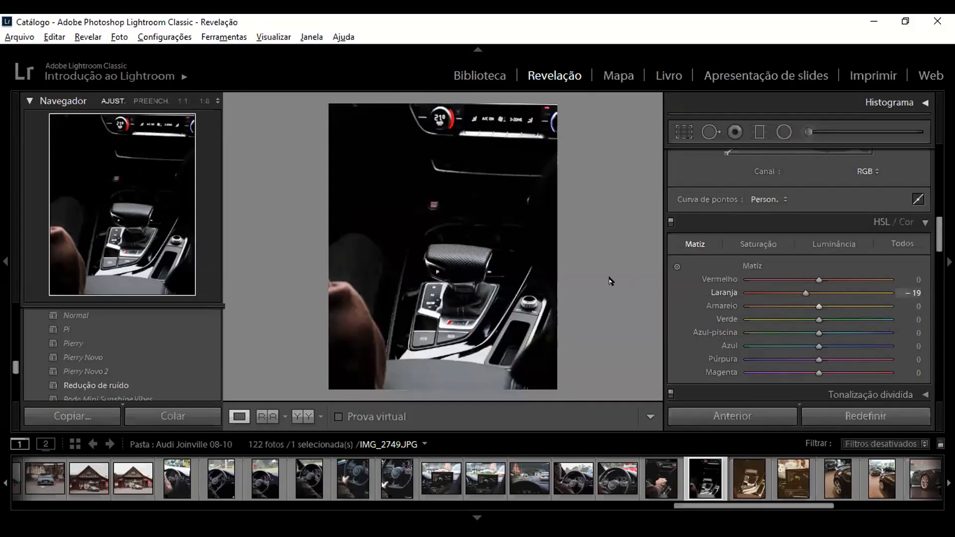
Step: In the HSL saturation settings, set Azul to −100, Laranja to −19 and Amarelo to −29
{"action": "left_click", "coordinate": [757, 244]}
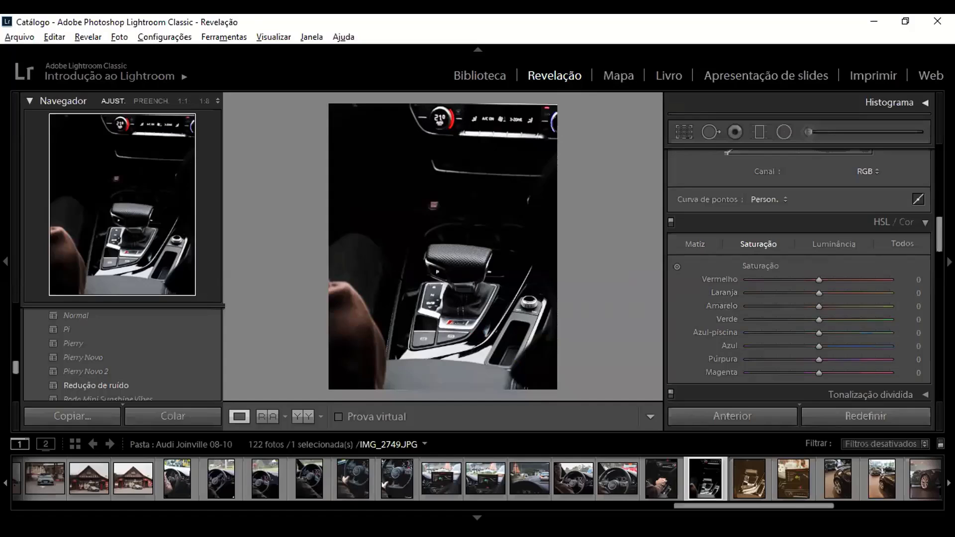
{"action": "mouse_move", "coordinate": [819, 346]}
{"action": "left_mouse_down"}
{"action": "mouse_move", "coordinate": [810, 348]}
{"action": "mouse_move", "coordinate": [895, 346]}
{"action": "mouse_move", "coordinate": [721, 334]}
{"action": "mouse_move", "coordinate": [891, 346]}
{"action": "mouse_move", "coordinate": [818, 345]}
{"action": "left_mouse_up"}
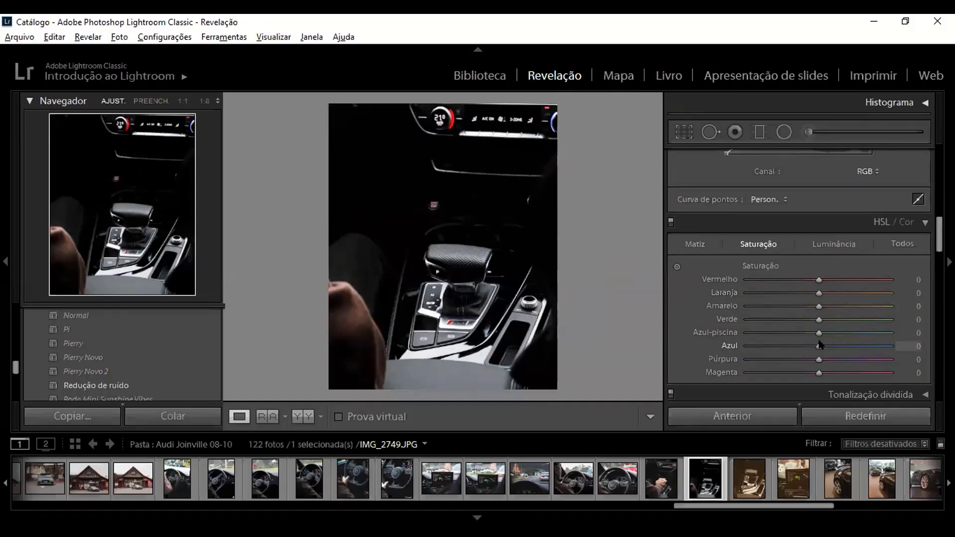
{"action": "left_click_drag", "start_coordinate": [820, 344], "coordinate": [702, 346]}
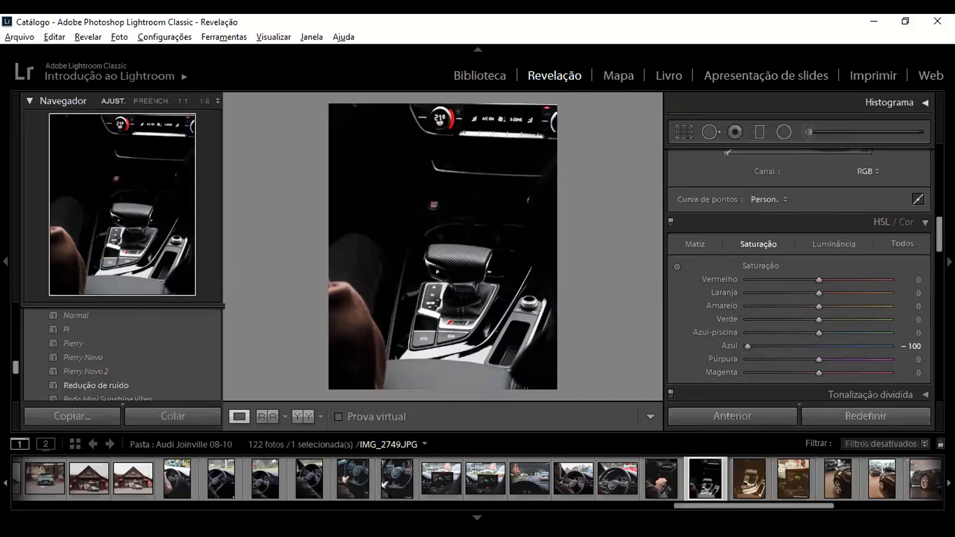
{"action": "left_click_drag", "start_coordinate": [819, 292], "coordinate": [697, 282]}
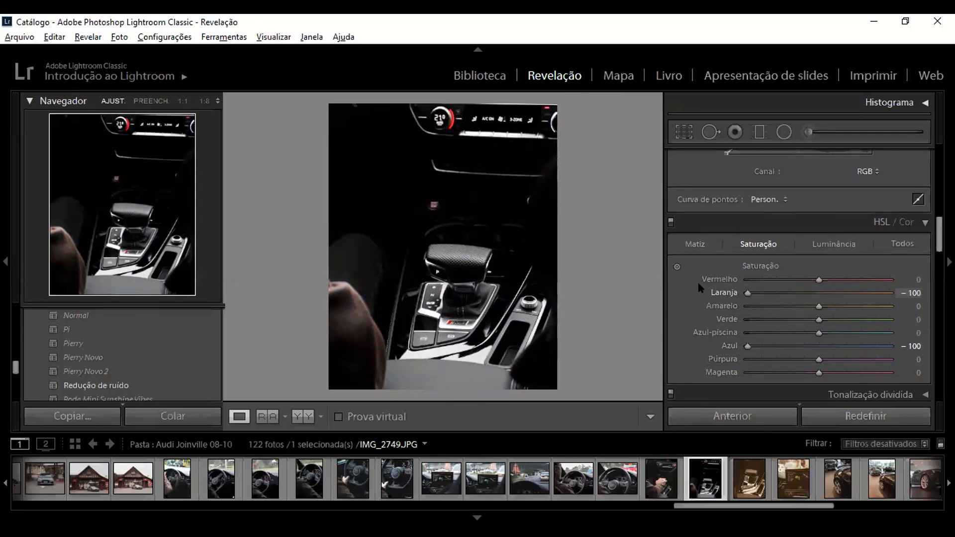
{"action": "left_click_drag", "start_coordinate": [698, 286], "coordinate": [801, 291]}
Step: Apply split toning with Realces at Matiz 44 and Saturação 22, and Sombras at Matiz 202 and Saturação 15
{"action": "scroll", "coordinate": [772, 314], "scroll_direction": "down", "scroll_amount": 3}
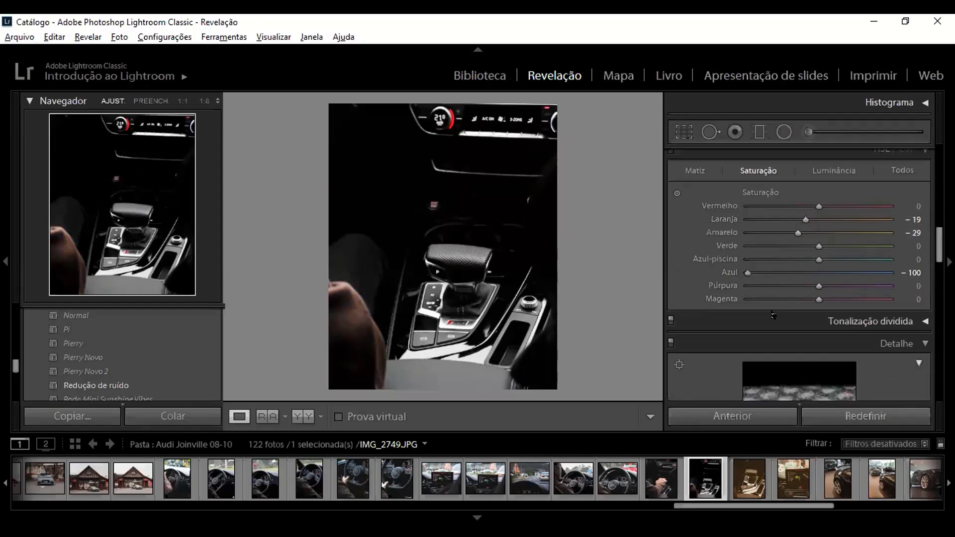
{"action": "scroll", "coordinate": [824, 270], "scroll_direction": "down", "scroll_amount": 3}
{"action": "left_click", "coordinate": [849, 251]}
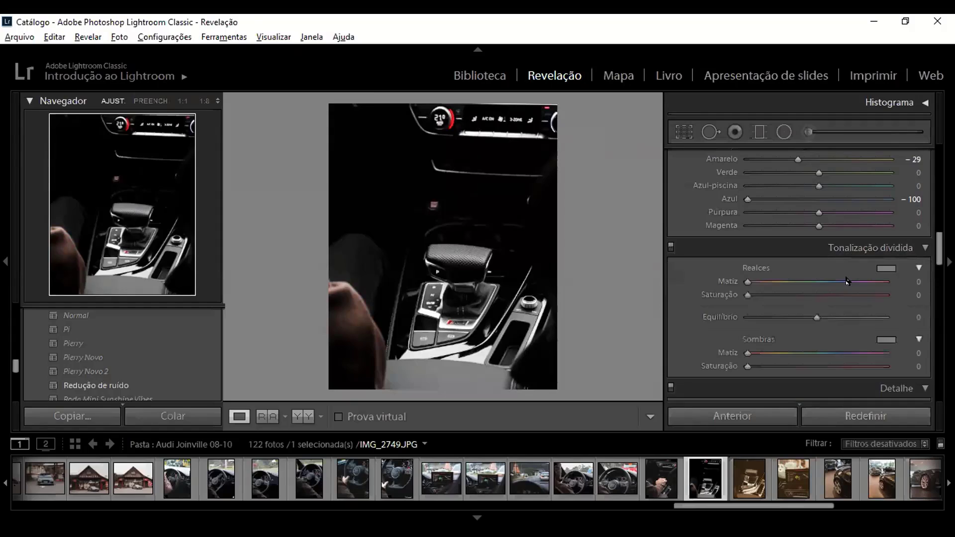
{"action": "scroll", "coordinate": [831, 304], "scroll_direction": "down", "scroll_amount": 2}
{"action": "scroll", "coordinate": [828, 309], "scroll_direction": "up", "scroll_amount": 2}
{"action": "left_click_drag", "start_coordinate": [747, 296], "coordinate": [764, 282]}
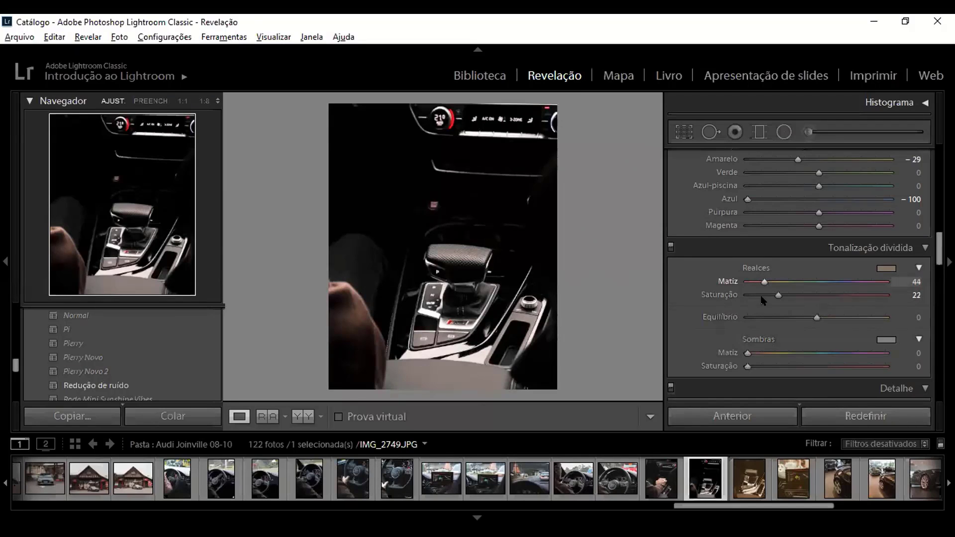
{"action": "left_click_drag", "start_coordinate": [746, 365], "coordinate": [821, 353]}
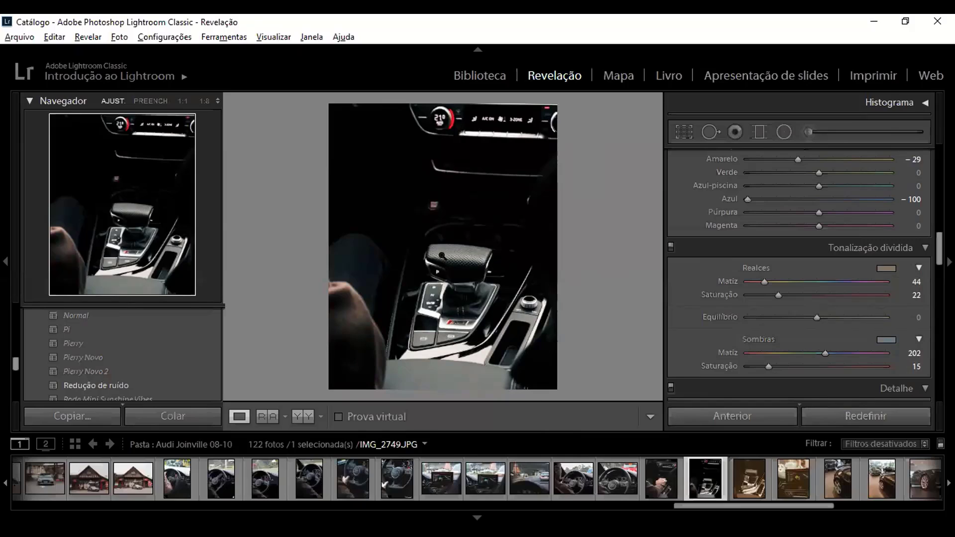
Step: Sharpen the photo with Nitidez Intensidade 76 and Máscara 76, after trying Intensidade 150 and Máscara 78
{"action": "scroll", "coordinate": [729, 345], "scroll_direction": "down", "scroll_amount": 5}
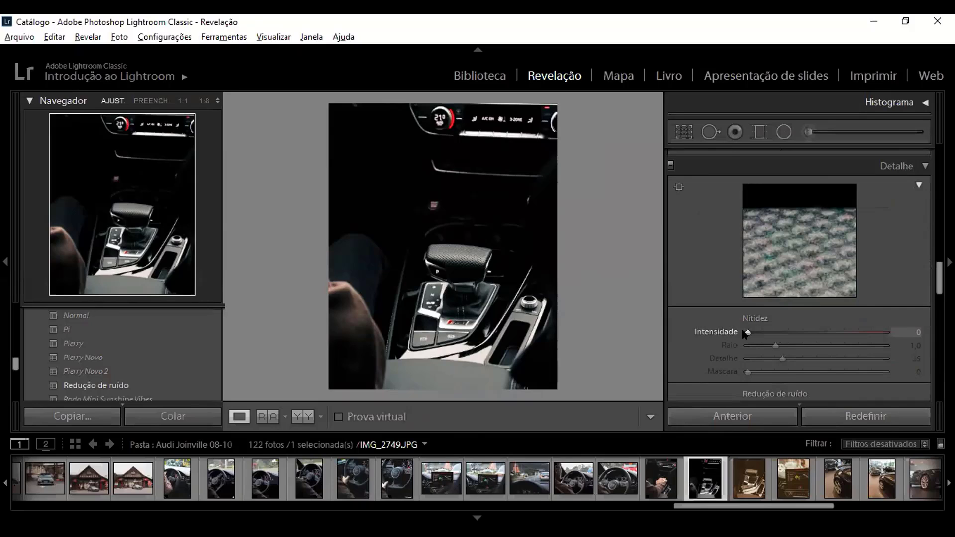
{"action": "left_click_drag", "start_coordinate": [743, 335], "coordinate": [812, 338]}
{"action": "key", "text": "alt"}
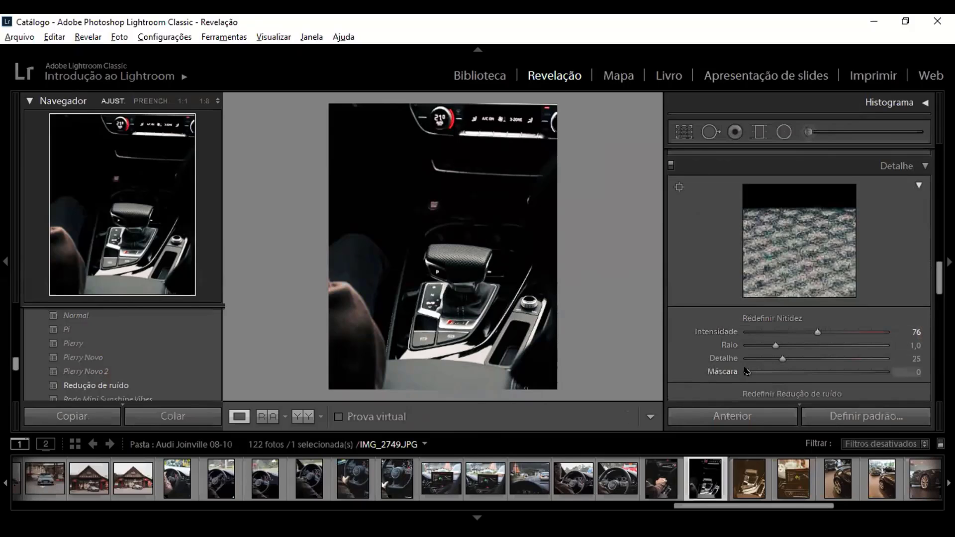
{"action": "left_click", "coordinate": [746, 372], "text": "alt"}
{"action": "left_click_drag", "start_coordinate": [745, 372], "coordinate": [854, 379]}
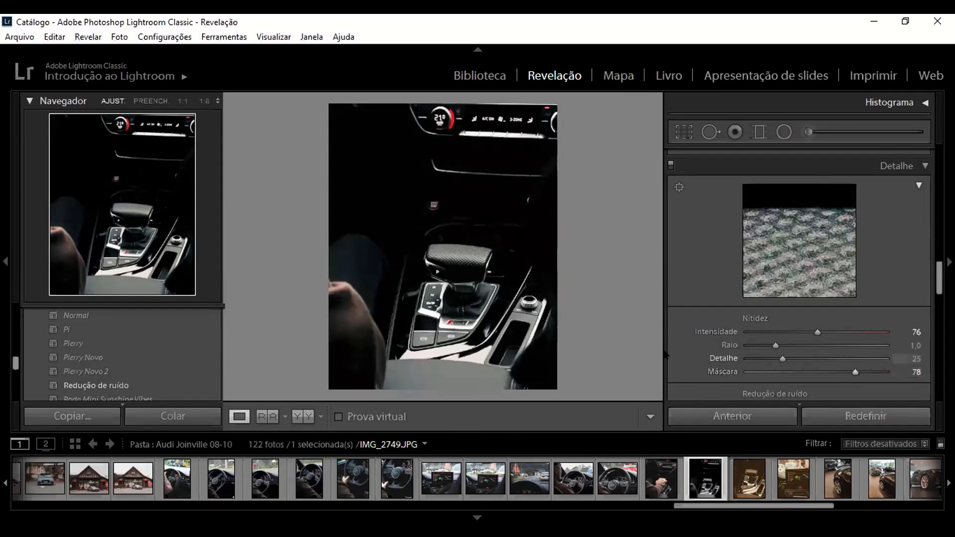
{"action": "double_click", "coordinate": [721, 372]}
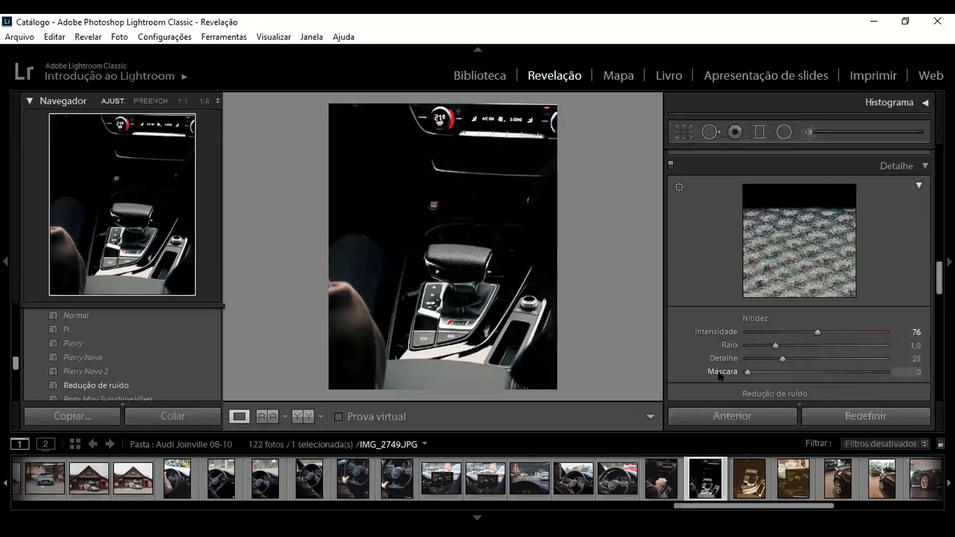
{"action": "left_click_drag", "start_coordinate": [866, 334], "coordinate": [897, 327]}
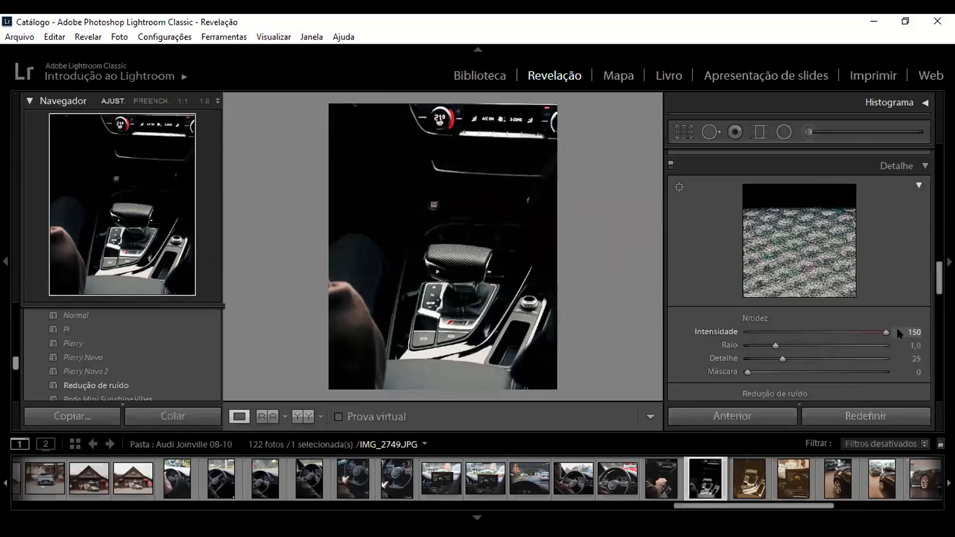
{"action": "left_click_drag", "start_coordinate": [885, 330], "coordinate": [817, 330]}
{"action": "left_click_drag", "start_coordinate": [747, 371], "coordinate": [854, 374]}
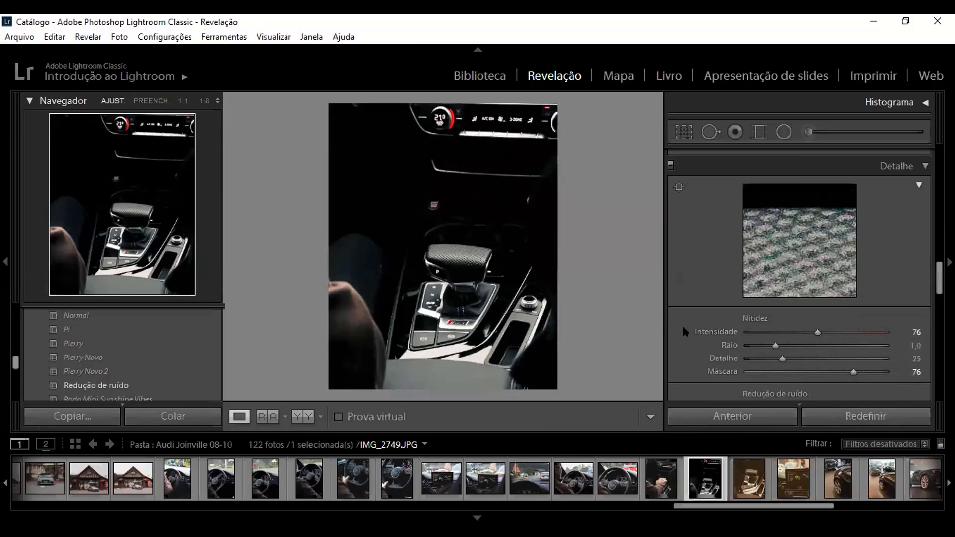
Step: Set the noise reduction Luminância to 6 and its Detalhe to 46
{"action": "scroll", "coordinate": [698, 298], "scroll_direction": "down", "scroll_amount": 3}
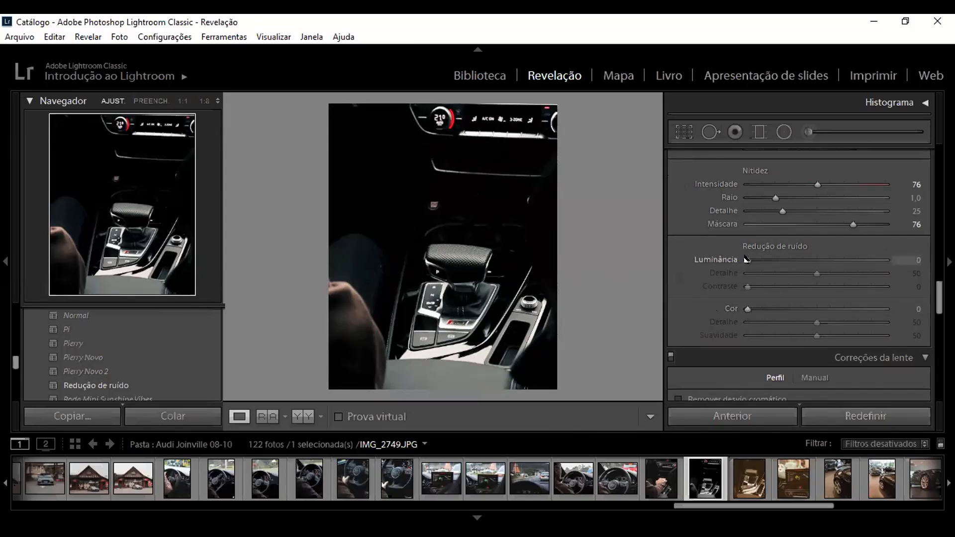
{"action": "mouse_move", "coordinate": [746, 259]}
{"action": "left_mouse_down"}
{"action": "mouse_move", "coordinate": [875, 260]}
{"action": "mouse_move", "coordinate": [754, 259]}
{"action": "mouse_move", "coordinate": [777, 259]}
{"action": "mouse_move", "coordinate": [764, 256]}
{"action": "mouse_move", "coordinate": [784, 273]}
{"action": "mouse_move", "coordinate": [810, 271]}
{"action": "mouse_move", "coordinate": [754, 259]}
{"action": "left_mouse_up"}
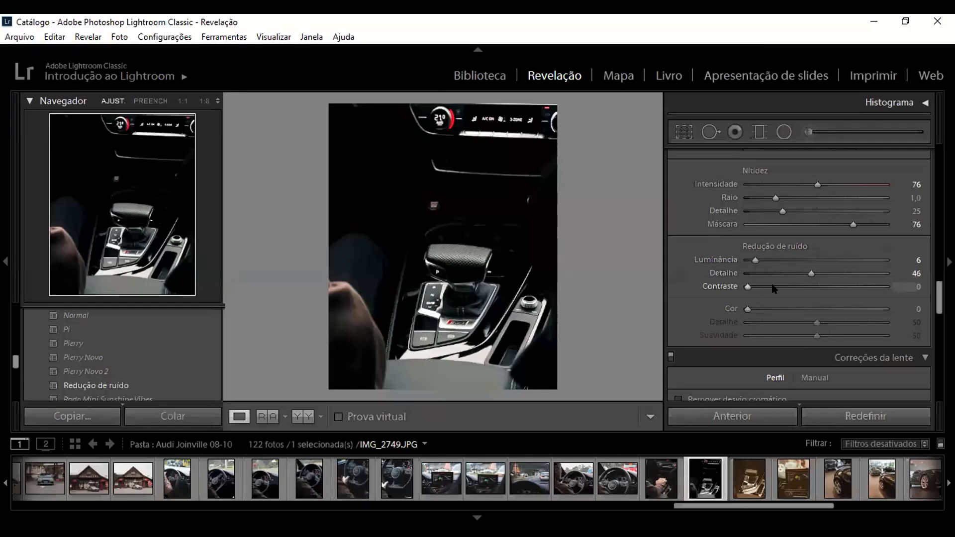
{"action": "scroll", "coordinate": [776, 291], "scroll_direction": "up", "scroll_amount": 2}
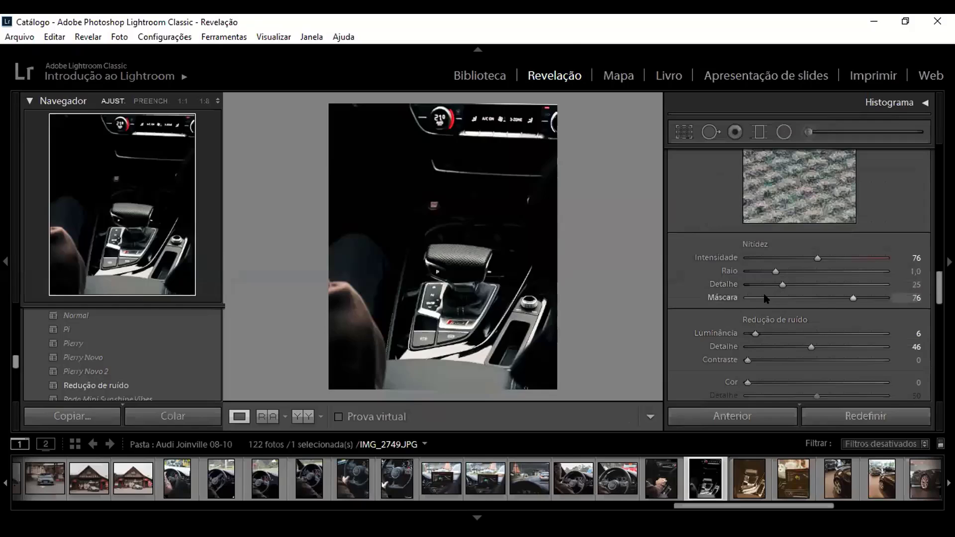
{"action": "scroll", "coordinate": [766, 298], "scroll_direction": "down", "scroll_amount": 2}
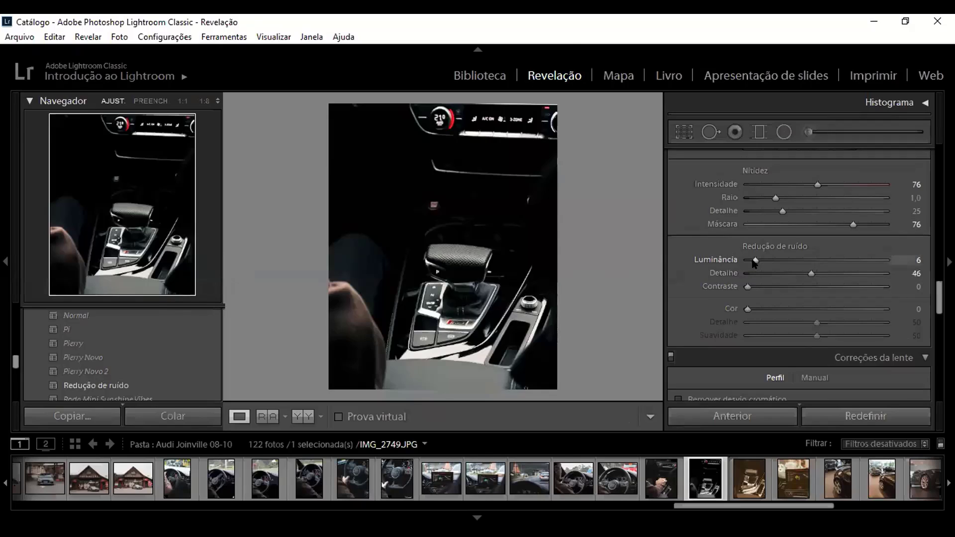
Step: Enable Remover desvio cromático and Ativar correções de perfil in the lens corrections
{"action": "left_click_drag", "start_coordinate": [755, 260], "coordinate": [746, 260]}
{"action": "scroll", "coordinate": [756, 301], "scroll_direction": "down", "scroll_amount": 4}
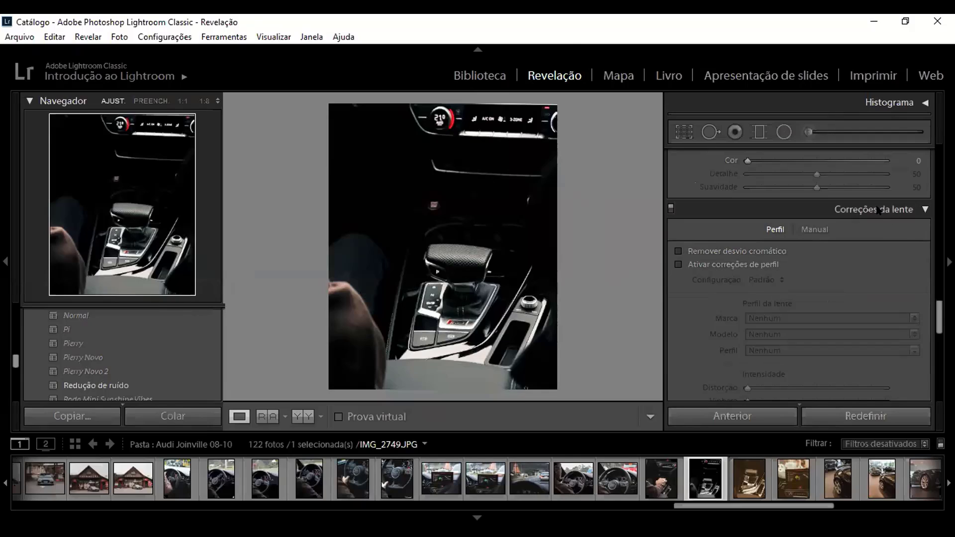
{"action": "left_click", "coordinate": [676, 251]}
{"action": "left_click", "coordinate": [677, 264]}
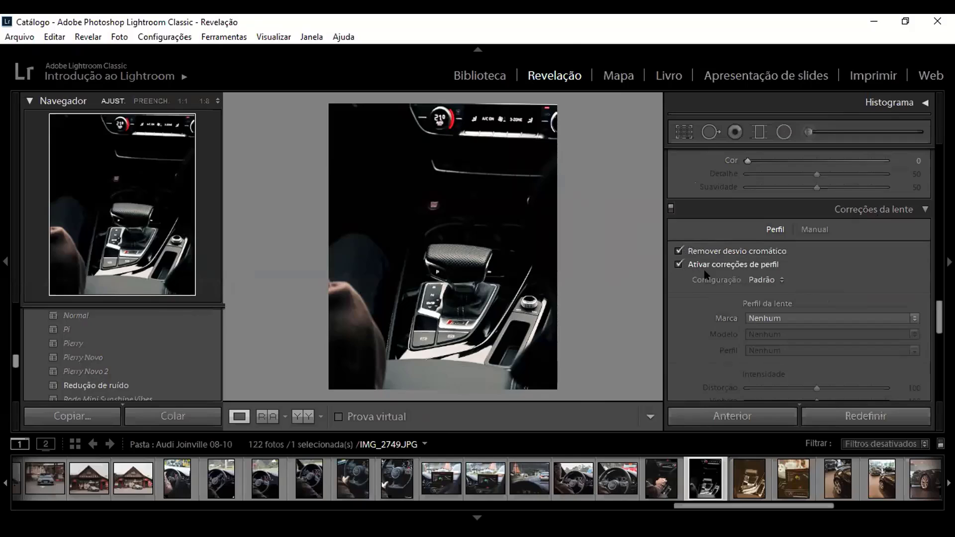
Step: Apply the Canon EF-S 18-55mm f/3.5-5.6 IS lens profile with Distorção 98 and Vinheta 200
{"action": "scroll", "coordinate": [712, 278], "scroll_direction": "down", "scroll_amount": 2}
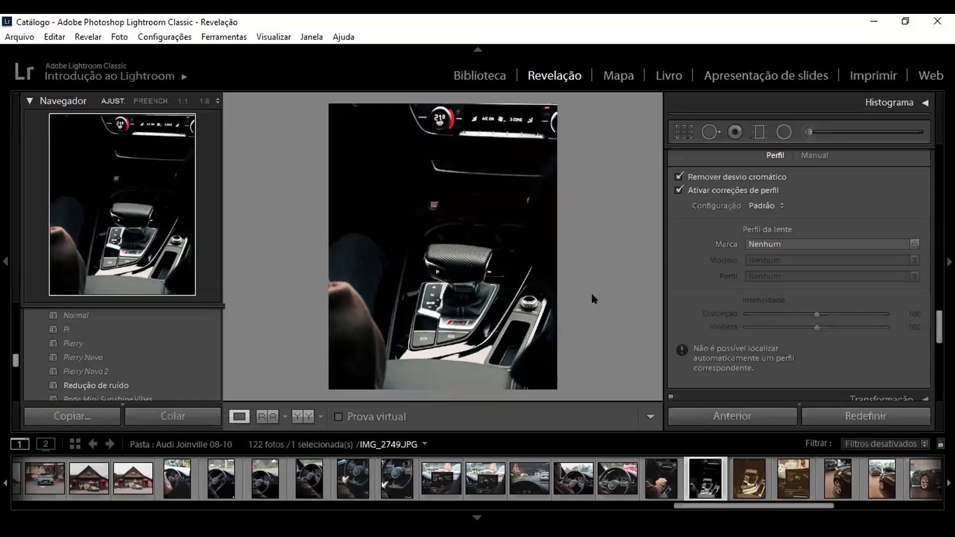
{"action": "left_click", "coordinate": [846, 244]}
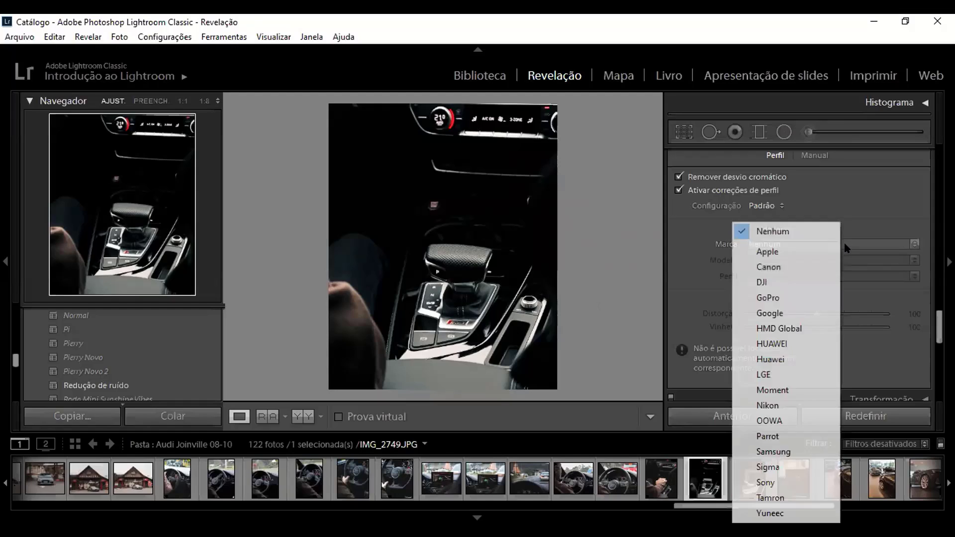
{"action": "left_click", "coordinate": [786, 268]}
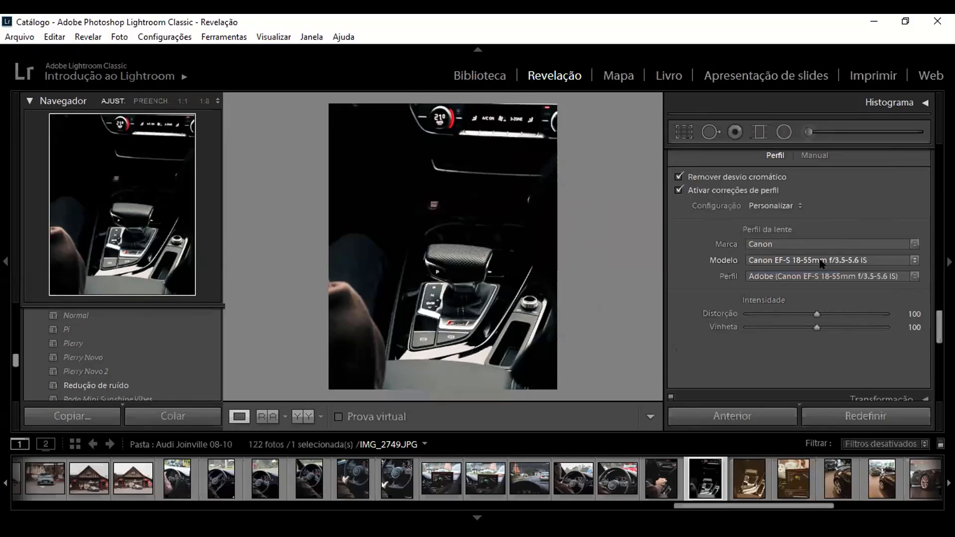
{"action": "left_click", "coordinate": [822, 262]}
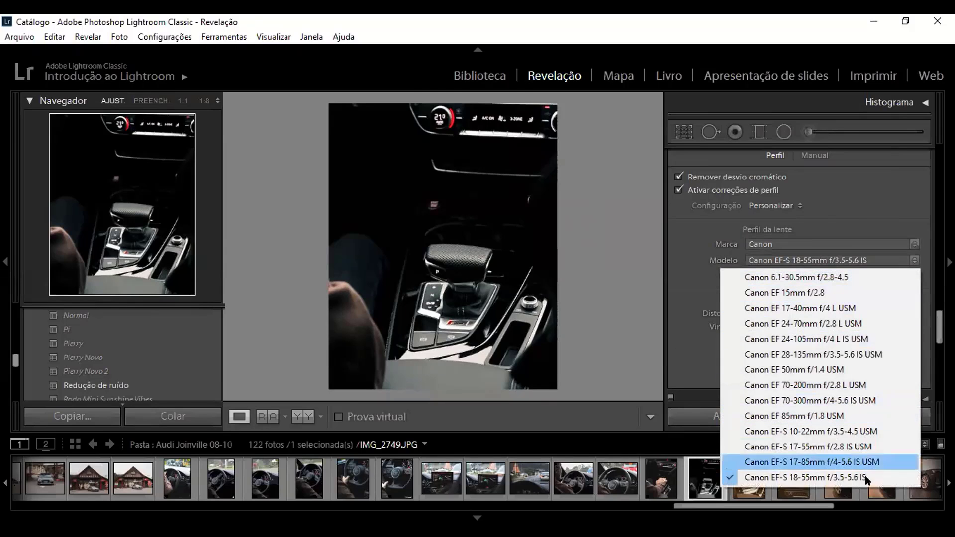
{"action": "left_click", "coordinate": [808, 478]}
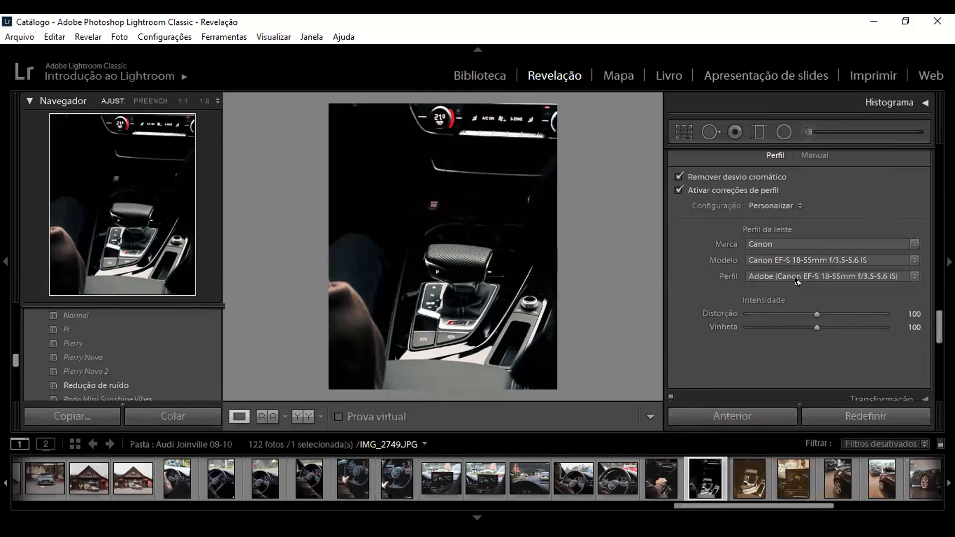
{"action": "left_click_drag", "start_coordinate": [814, 314], "coordinate": [917, 326]}
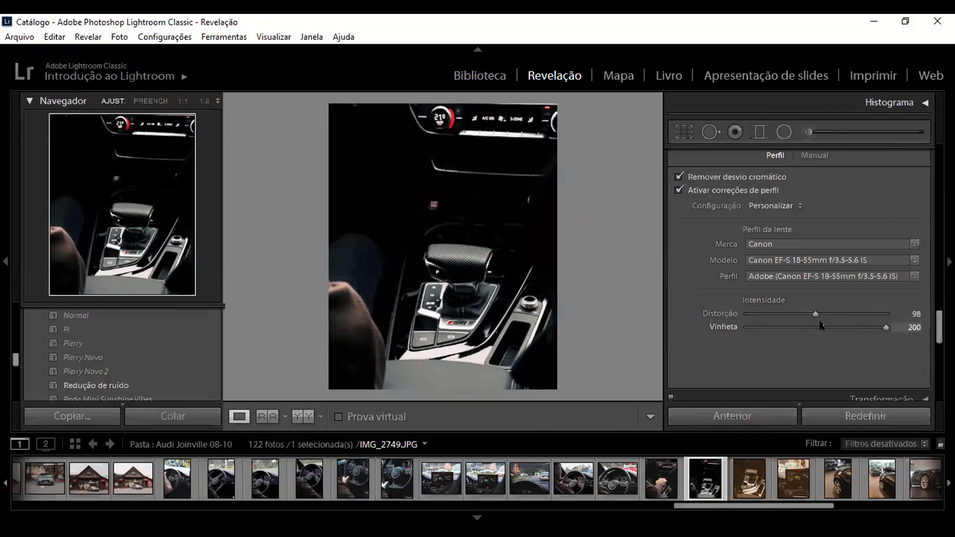
{"action": "left_click_drag", "start_coordinate": [821, 325], "coordinate": [895, 326]}
Step: Compare the car interior photo side by side in the Antes and Depois view
{"action": "scroll", "coordinate": [823, 332], "scroll_direction": "down", "scroll_amount": 3}
{"action": "scroll", "coordinate": [724, 321], "scroll_direction": "down", "scroll_amount": 2}
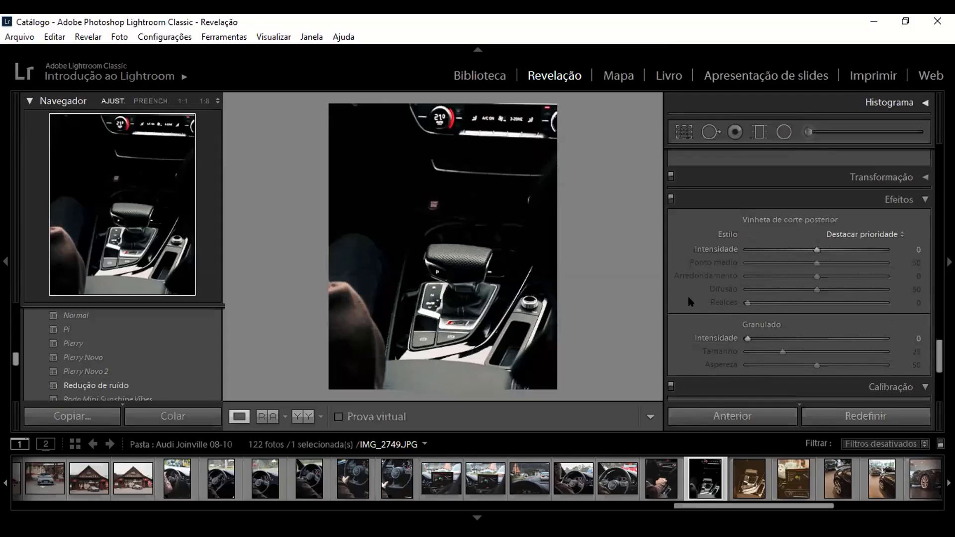
{"action": "key", "text": "y"}
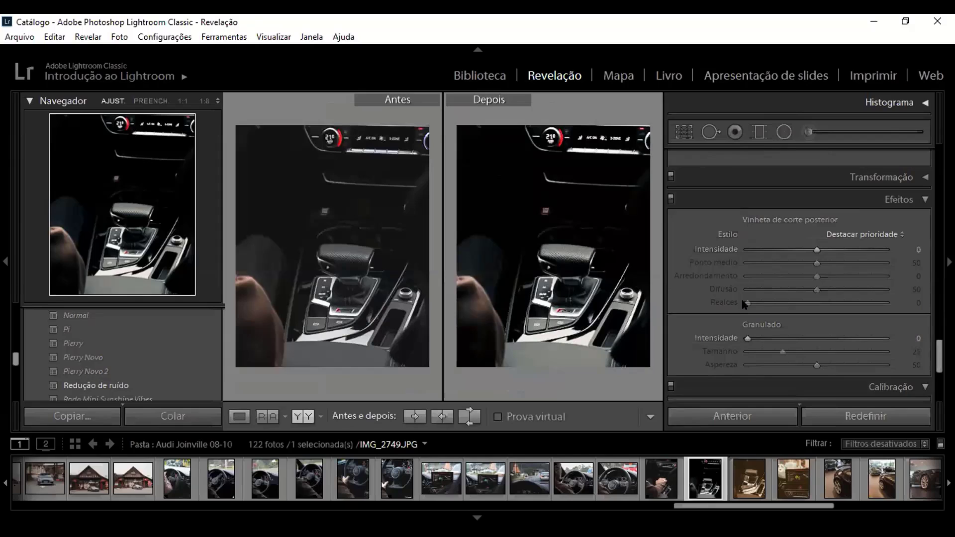
Step: In Calibração, set Vermelho primário to Matiz −1 and Saturação −2, and Verde primário to Matiz +1
{"action": "scroll", "coordinate": [746, 306], "scroll_direction": "down", "scroll_amount": 3}
{"action": "scroll", "coordinate": [717, 322], "scroll_direction": "down", "scroll_amount": 1}
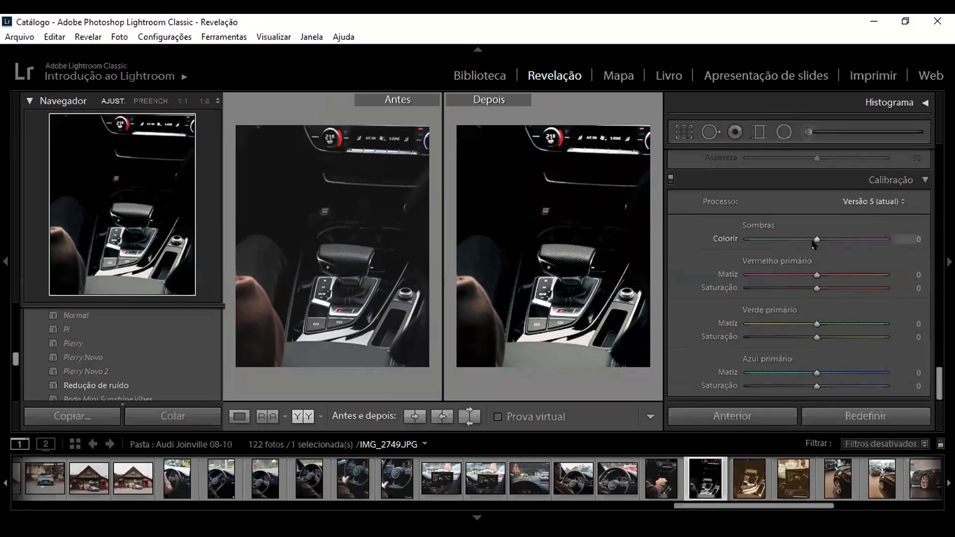
{"action": "left_click_drag", "start_coordinate": [811, 275], "coordinate": [840, 269]}
{"action": "left_click_drag", "start_coordinate": [766, 269], "coordinate": [812, 289]}
{"action": "left_click_drag", "start_coordinate": [817, 324], "coordinate": [816, 343]}
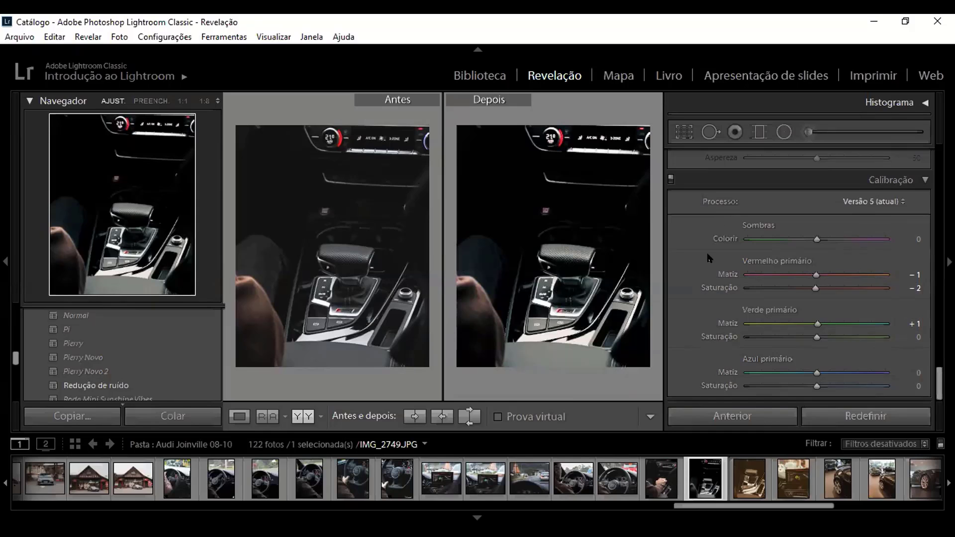
Step: Set the basic tone values Brancos to +15 and Pretos to −16
{"action": "scroll", "coordinate": [832, 286], "scroll_direction": "up", "scroll_amount": 3}
{"action": "left_click_drag", "start_coordinate": [937, 368], "coordinate": [925, 166]}
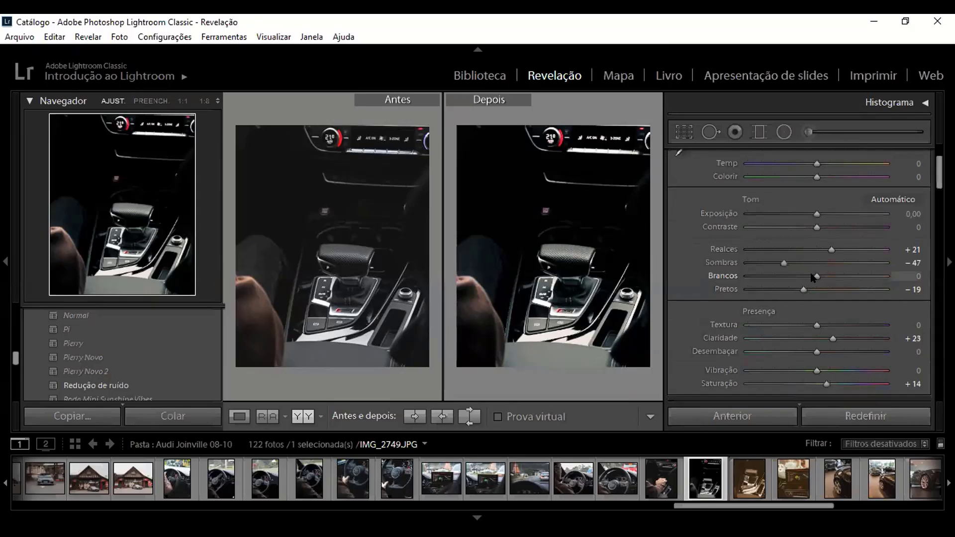
{"action": "mouse_move", "coordinate": [812, 277]}
{"action": "left_mouse_down"}
{"action": "mouse_move", "coordinate": [835, 277]}
{"action": "mouse_move", "coordinate": [791, 290]}
{"action": "mouse_move", "coordinate": [805, 290]}
{"action": "left_mouse_up"}
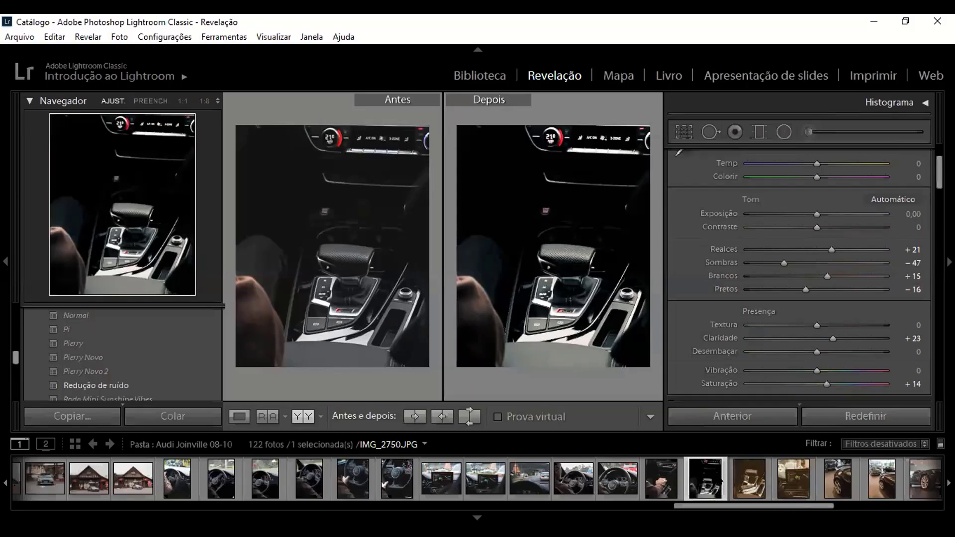
Step: Synchronize the develop settings of IMG_2749.JPG to IMG_2750.JPG, leaving out Ajustes locais
{"action": "left_click", "coordinate": [740, 481], "text": "ctrl"}
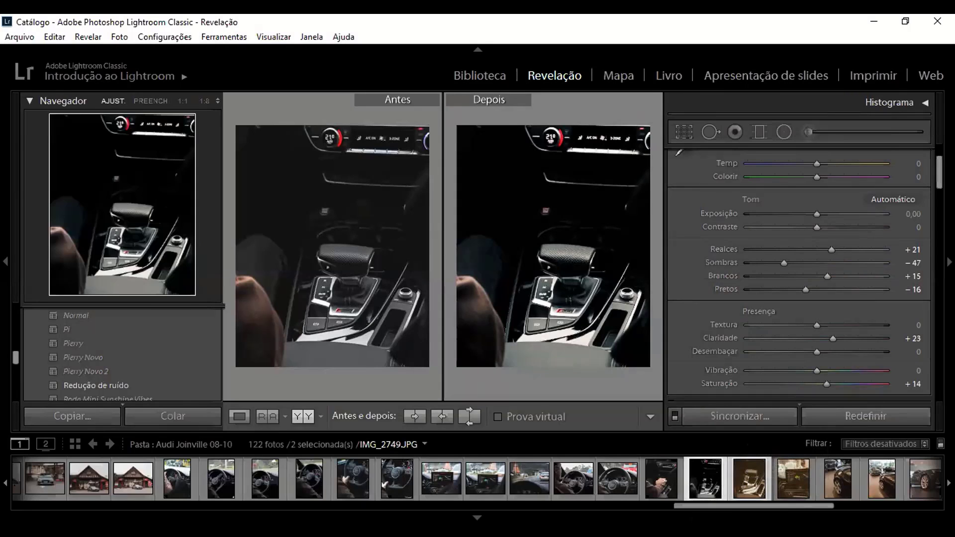
{"action": "right_click", "coordinate": [711, 489]}
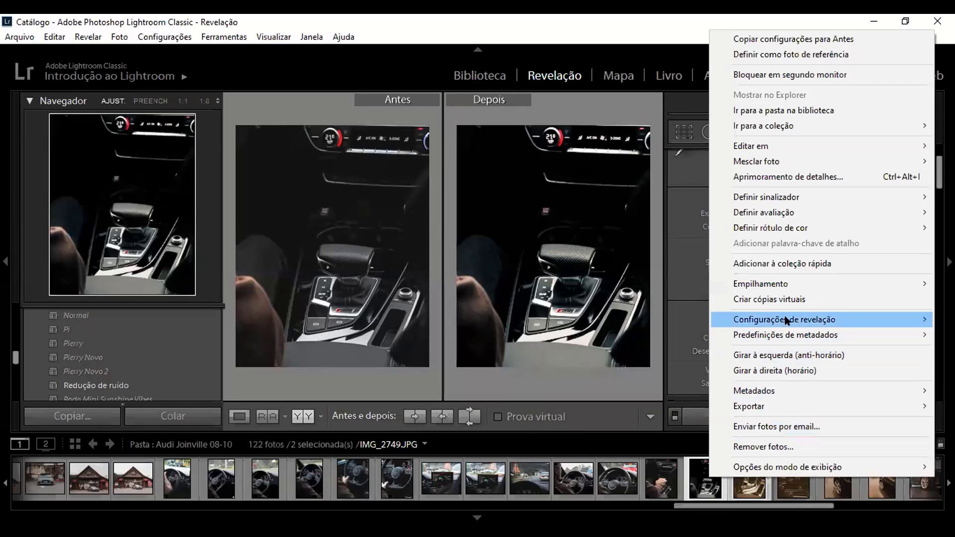
{"action": "mouse_move", "coordinate": [731, 319]}
{"action": "left_click", "coordinate": [556, 422]}
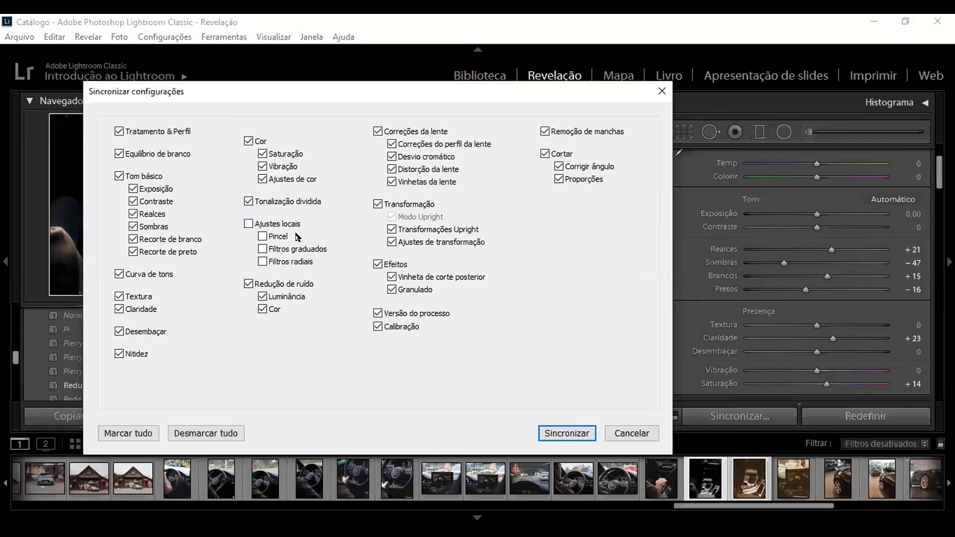
{"action": "left_click", "coordinate": [553, 434]}
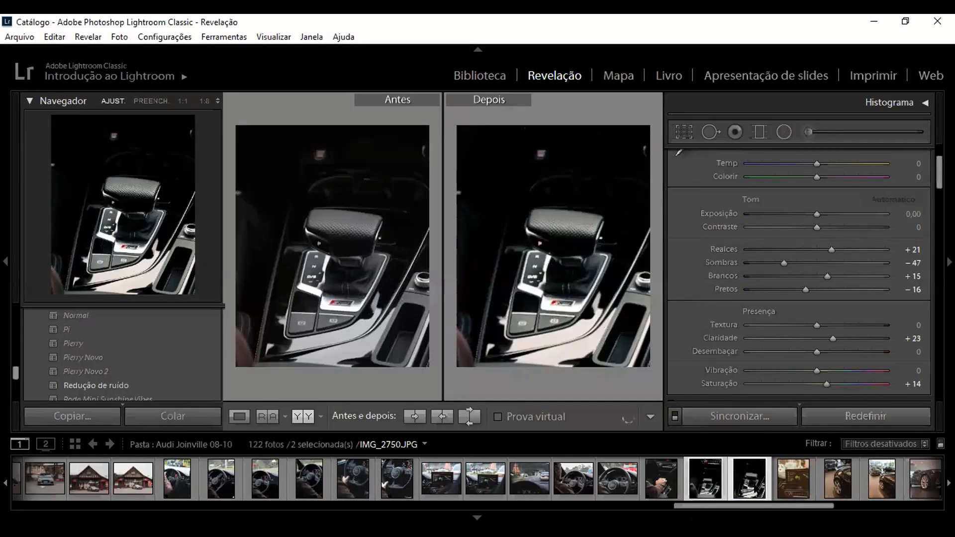
{"action": "left_click", "coordinate": [707, 484]}
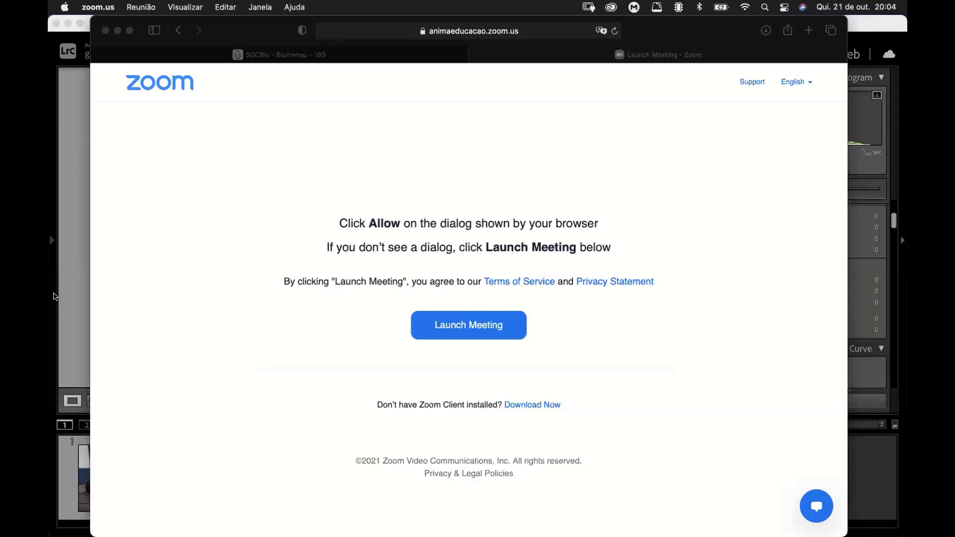
Step: Switch to the Lightroom Classic window and set the crop aspect of burger photo DSC02453.ARW to 4 x 5 / 8 x 10
{"action": "left_click", "coordinate": [70, 293]}
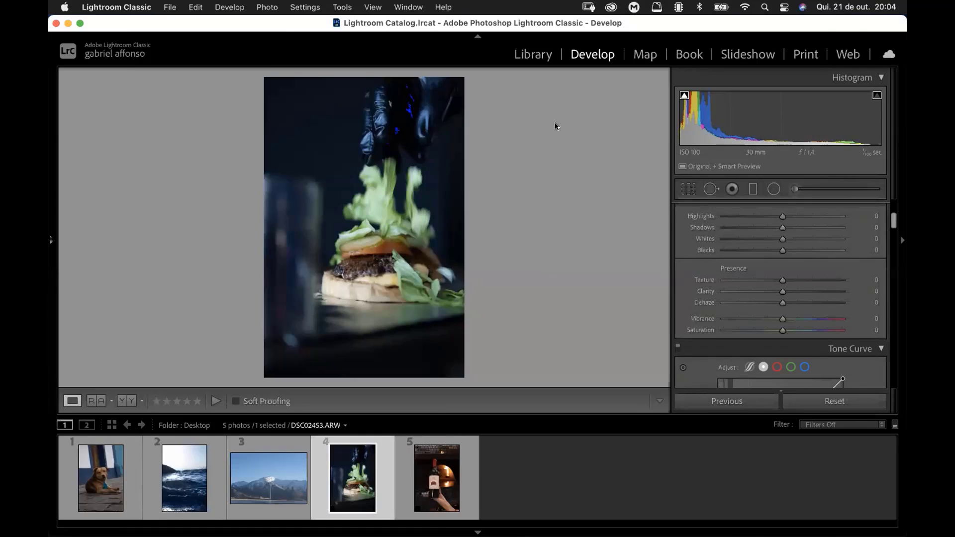
{"action": "scroll", "coordinate": [848, 192], "scroll_direction": "up", "scroll_amount": 5}
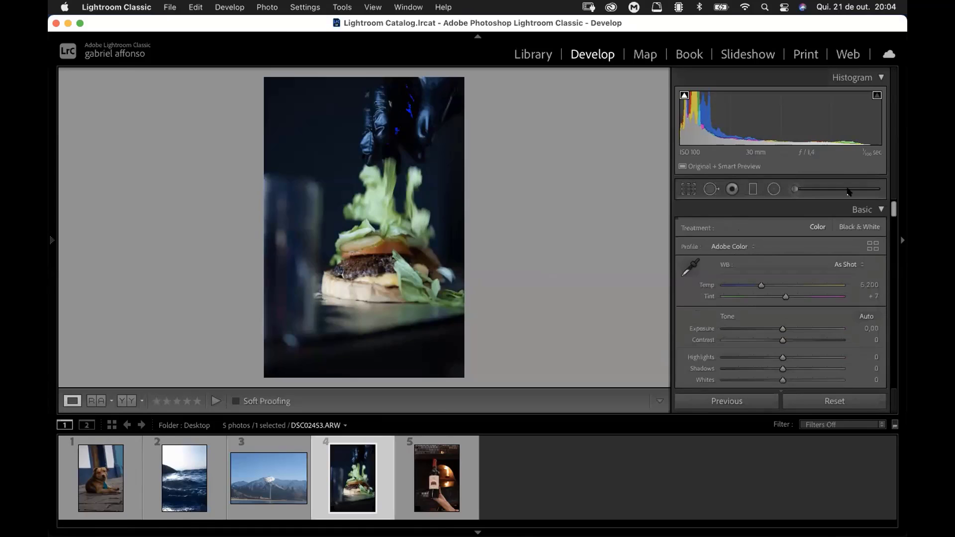
{"action": "key", "text": "r"}
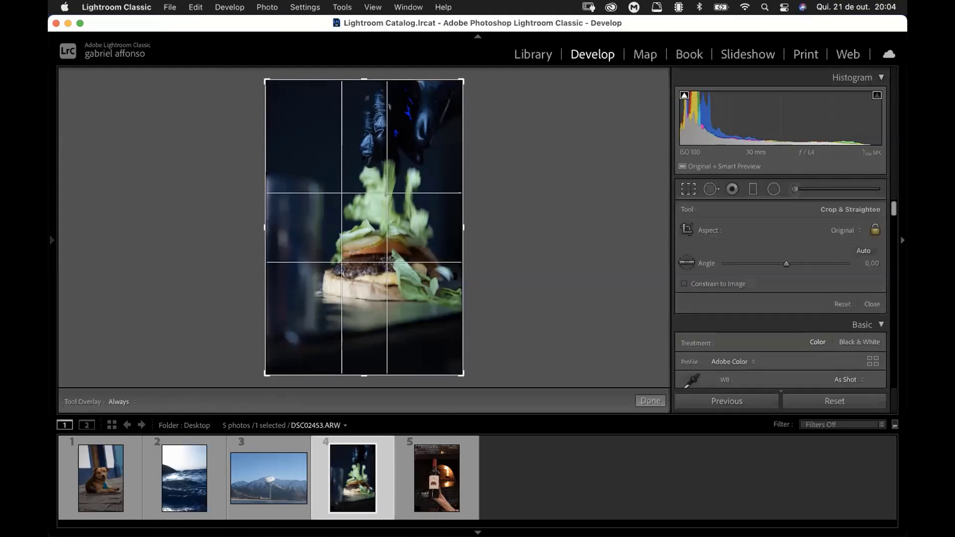
{"action": "left_click", "coordinate": [845, 230]}
{"action": "left_click", "coordinate": [732, 229]}
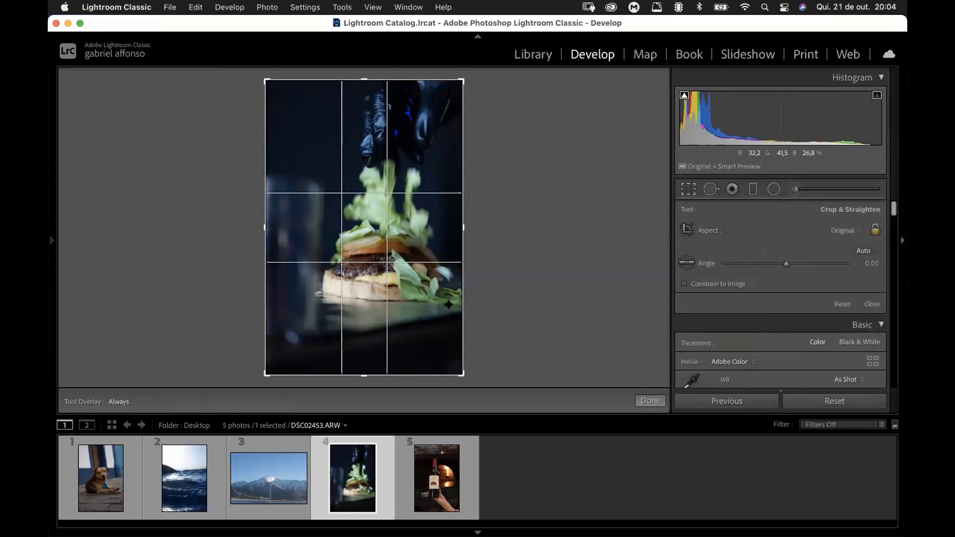
{"action": "left_click", "coordinate": [836, 229]}
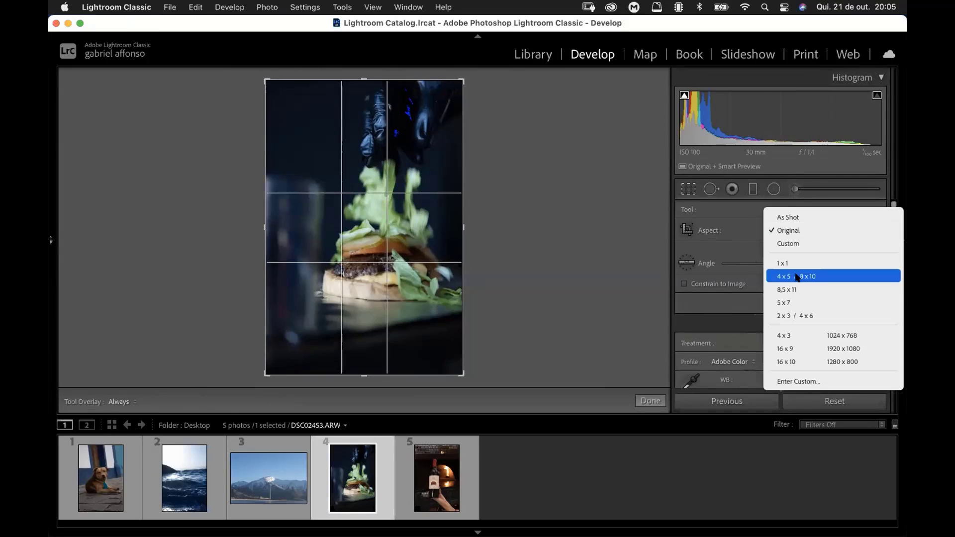
{"action": "left_click", "coordinate": [804, 273]}
Step: Tighten the crop frame around the burger and gloved hand, reposition the photo inside it, and apply the crop
{"action": "left_click_drag", "start_coordinate": [370, 287], "coordinate": [367, 309]}
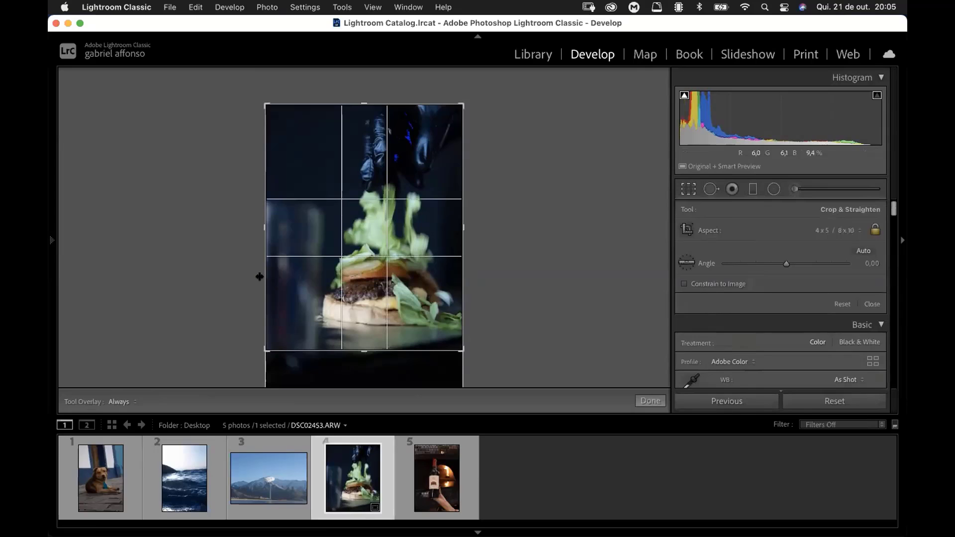
{"action": "left_click_drag", "start_coordinate": [263, 274], "coordinate": [316, 242]}
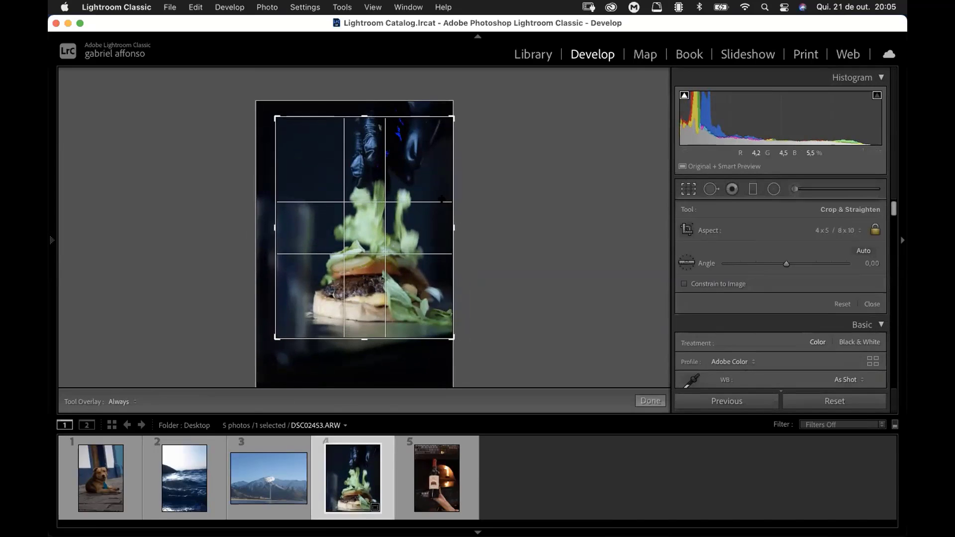
{"action": "mouse_move", "coordinate": [373, 241]}
{"action": "left_mouse_down"}
{"action": "mouse_move", "coordinate": [383, 232]}
{"action": "mouse_move", "coordinate": [364, 234]}
{"action": "mouse_move", "coordinate": [360, 249]}
{"action": "left_mouse_up"}
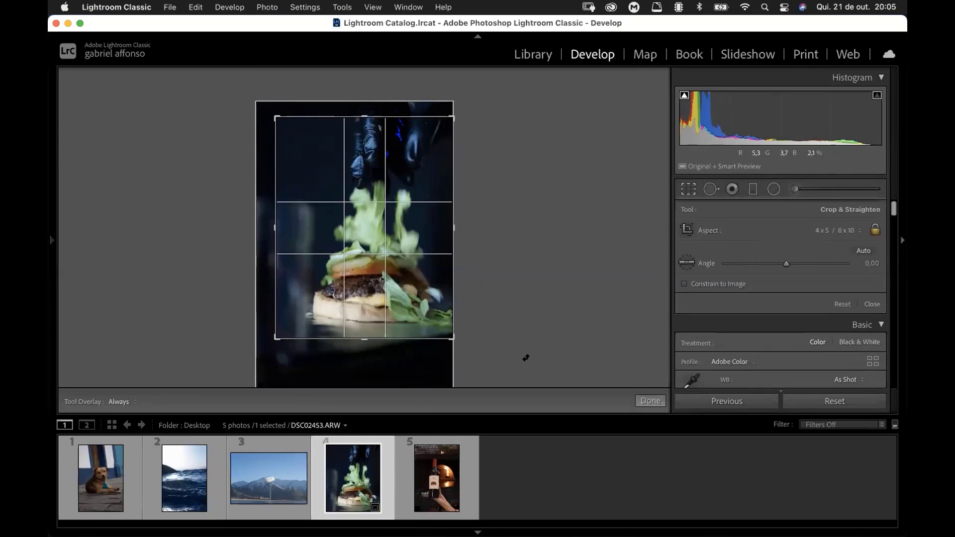
{"action": "left_click", "coordinate": [646, 401]}
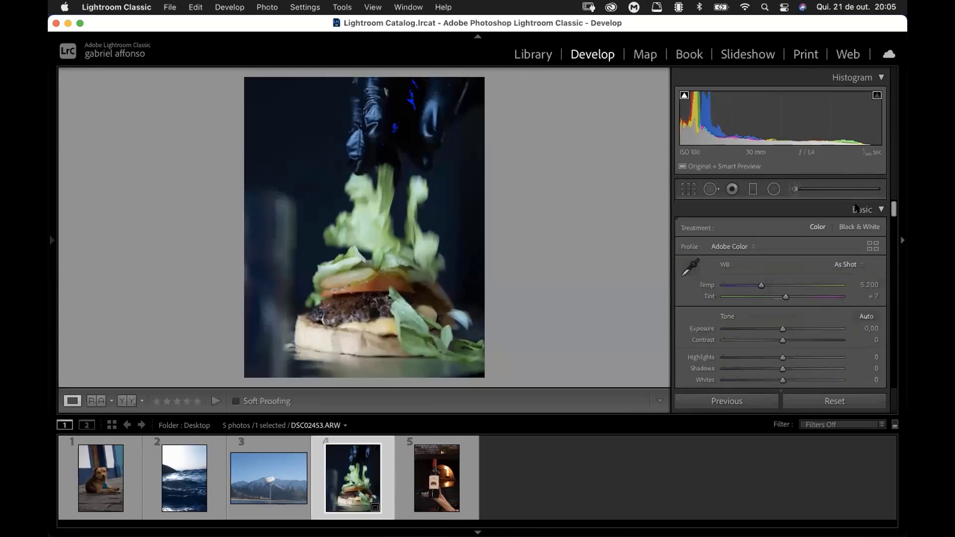
Step: Try a warmer Temp and a Tint of +10 on the burger photo
{"action": "left_click_drag", "start_coordinate": [894, 206], "coordinate": [893, 212]}
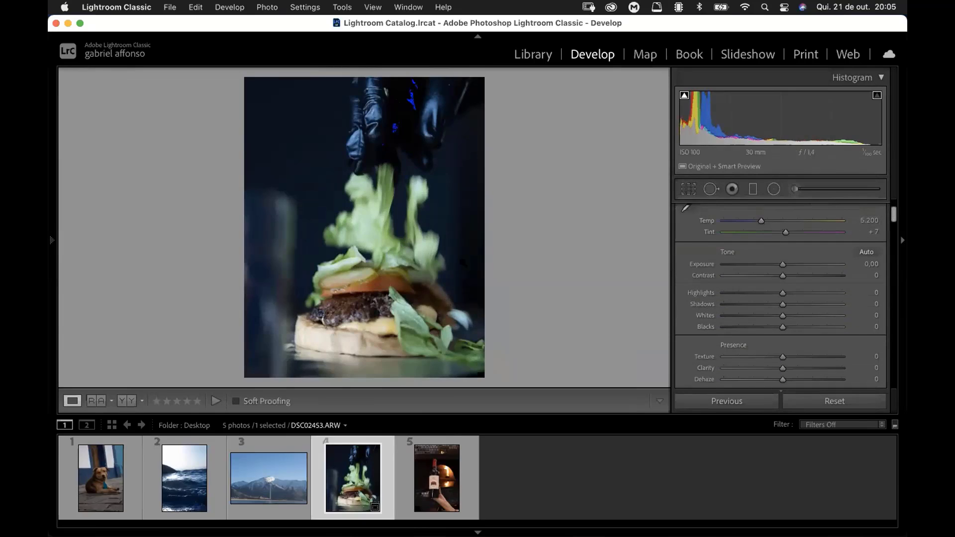
{"action": "mouse_move", "coordinate": [762, 221]}
{"action": "left_mouse_down"}
{"action": "mouse_move", "coordinate": [769, 219]}
{"action": "mouse_move", "coordinate": [751, 223]}
{"action": "mouse_move", "coordinate": [768, 222]}
{"action": "left_mouse_up"}
{"action": "key", "text": "super+z"}
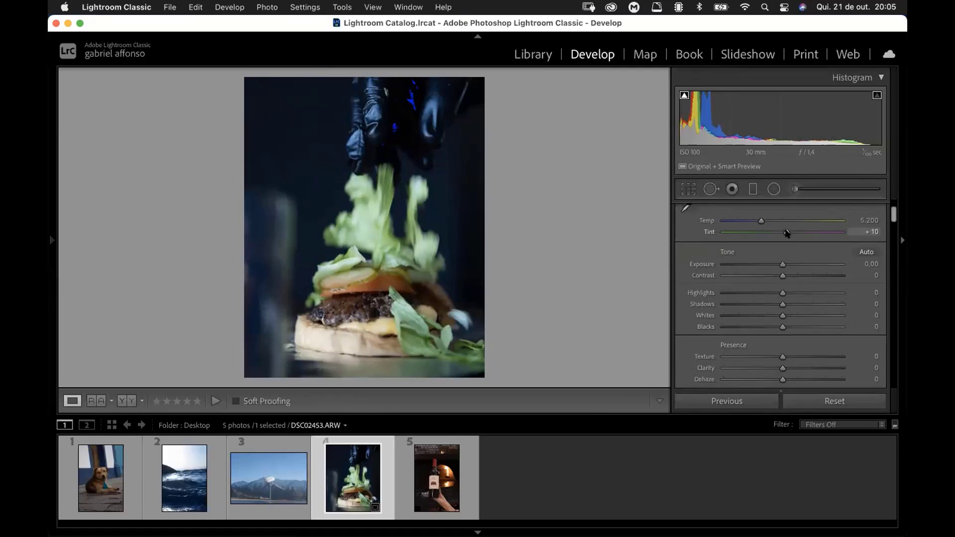
{"action": "mouse_move", "coordinate": [783, 235]}
{"action": "left_mouse_down"}
{"action": "mouse_move", "coordinate": [775, 235]}
{"action": "mouse_move", "coordinate": [784, 231]}
{"action": "left_mouse_up"}
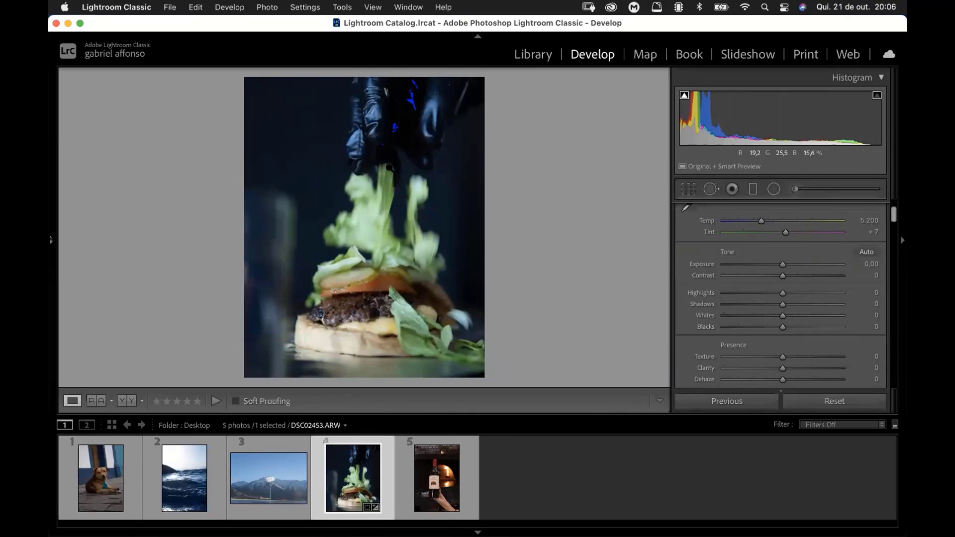
Step: Toggle the clipping indicators repeatedly to examine the burger photo's clipped shadow areas
{"action": "key", "text": "j"}
{"action": "key", "text": "j"}
{"action": "key", "text": "j"}
{"action": "key", "text": "j"}
{"action": "key", "text": "j"}
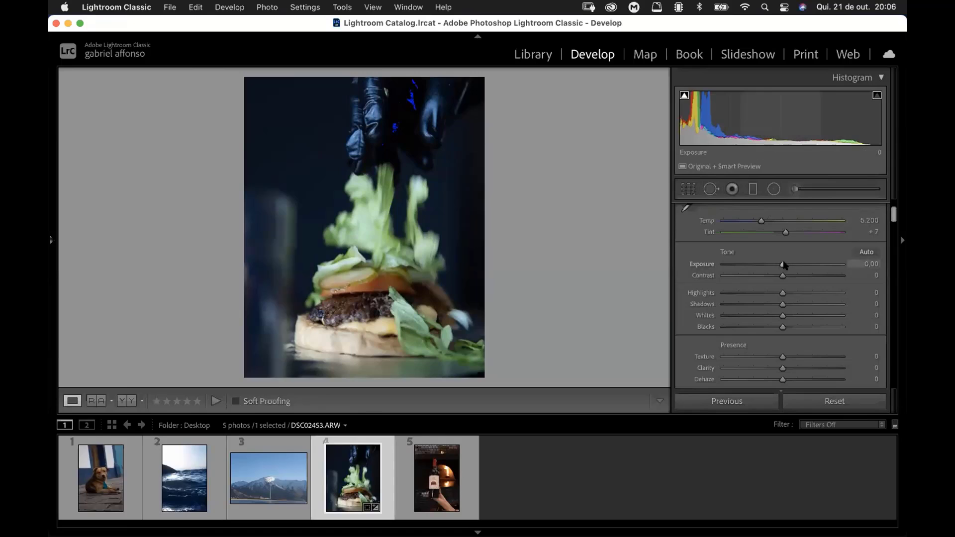
Step: Set the burger photo's Exposure to +0,40 and Contrast to −15
{"action": "left_click_drag", "start_coordinate": [783, 265], "coordinate": [785, 265]}
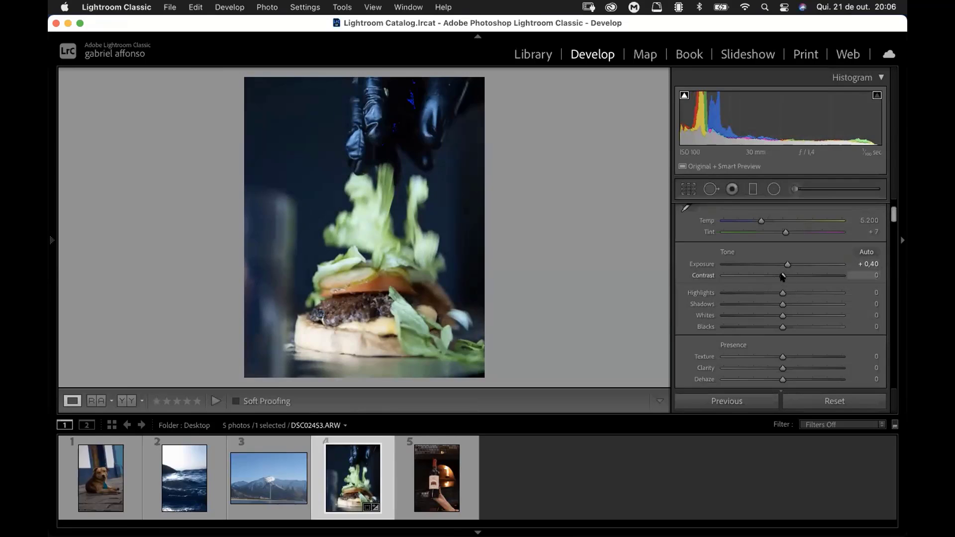
{"action": "mouse_move", "coordinate": [783, 276]}
{"action": "left_mouse_down"}
{"action": "mouse_move", "coordinate": [761, 276]}
{"action": "mouse_move", "coordinate": [774, 275]}
{"action": "left_mouse_up"}
{"action": "left_click", "coordinate": [771, 276]}
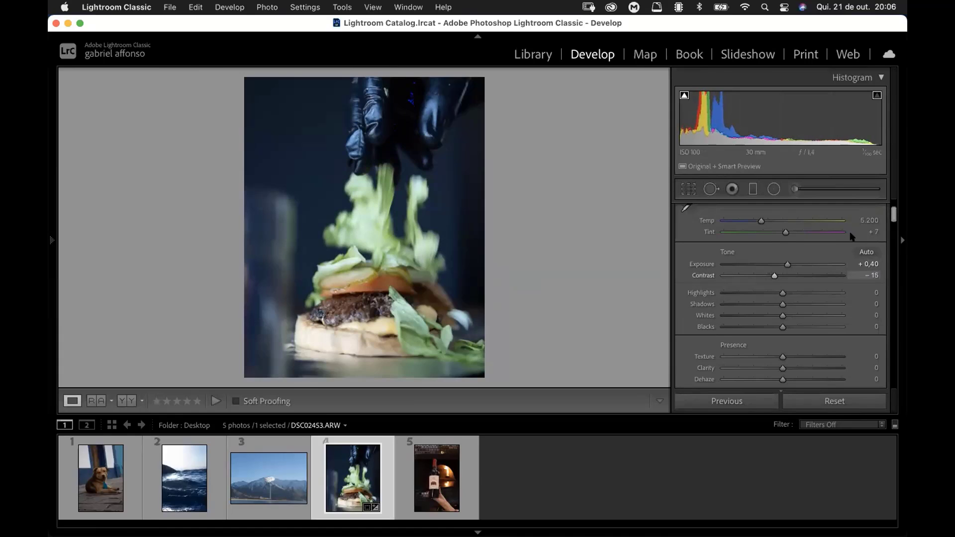
{"action": "left_click_drag", "start_coordinate": [893, 212], "coordinate": [893, 216]}
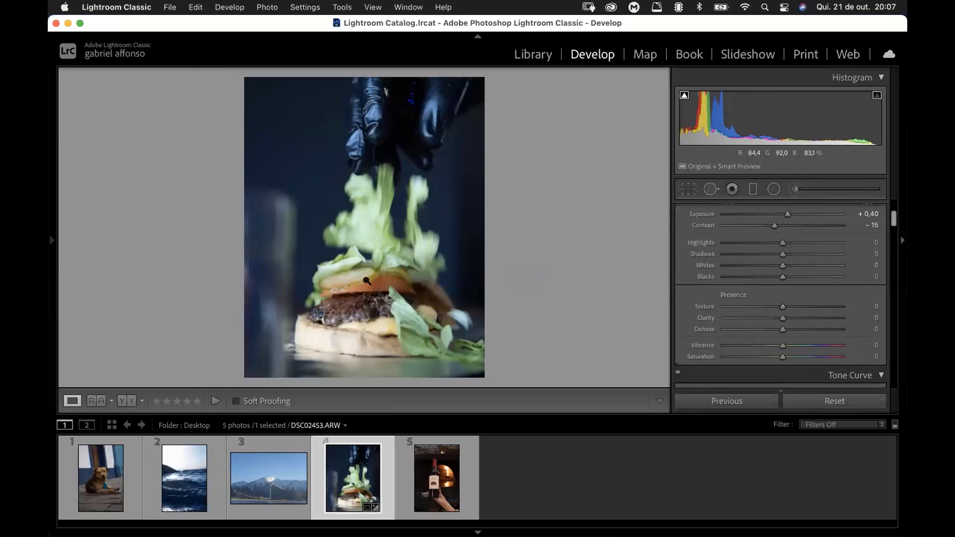
Step: Set the burger photo's Highlights to −26 and Shadows to +56
{"action": "left_click_drag", "start_coordinate": [363, 197], "coordinate": [396, 194]}
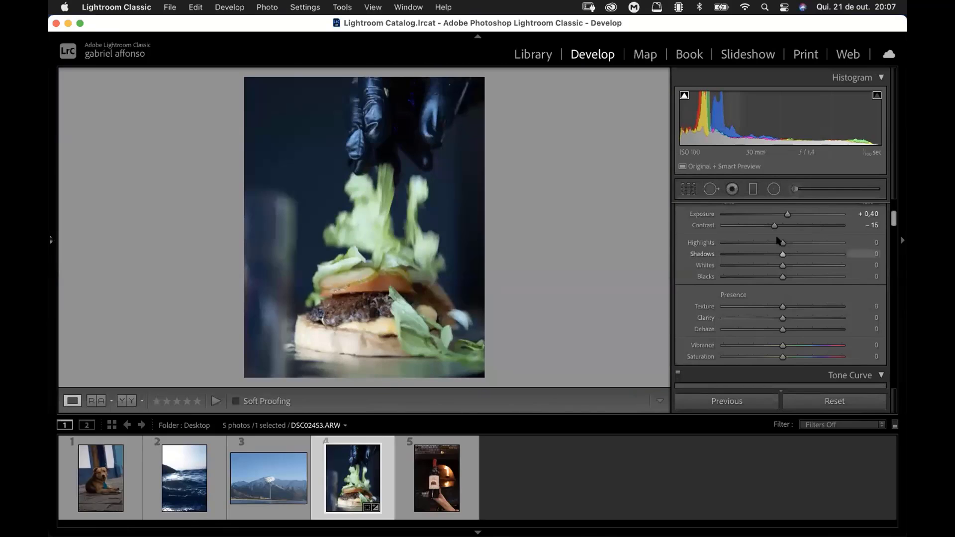
{"action": "left_click_drag", "start_coordinate": [782, 242], "coordinate": [866, 255]}
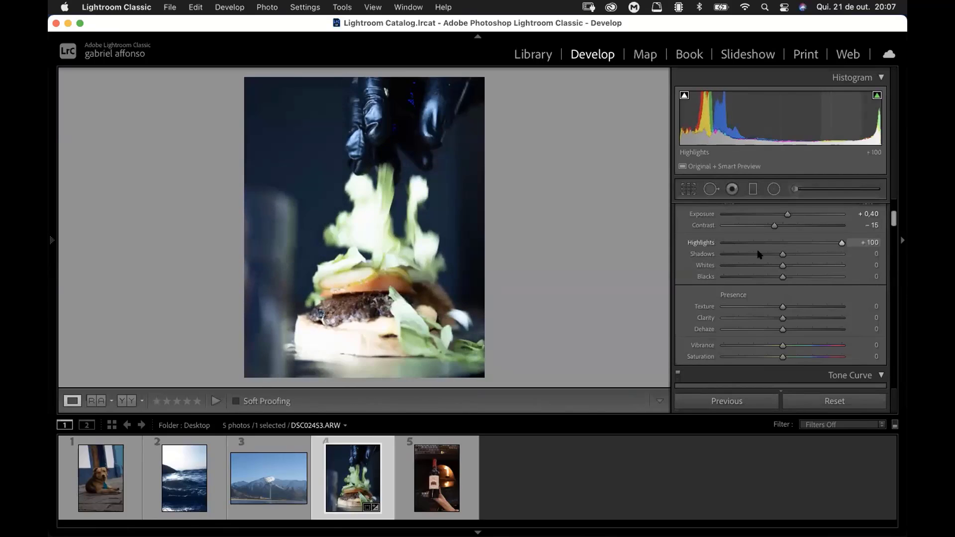
{"action": "left_click_drag", "start_coordinate": [760, 254], "coordinate": [768, 254]}
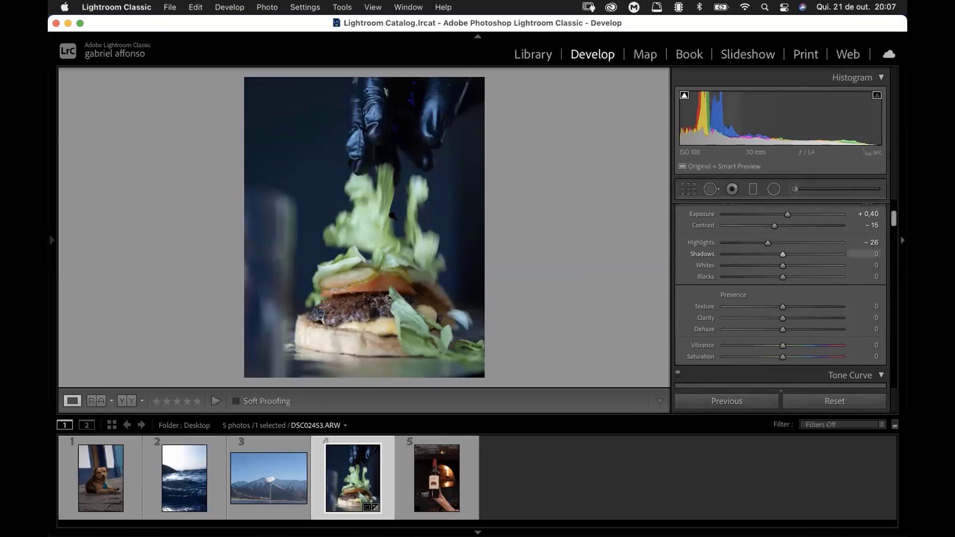
{"action": "left_click_drag", "start_coordinate": [783, 255], "coordinate": [674, 265]}
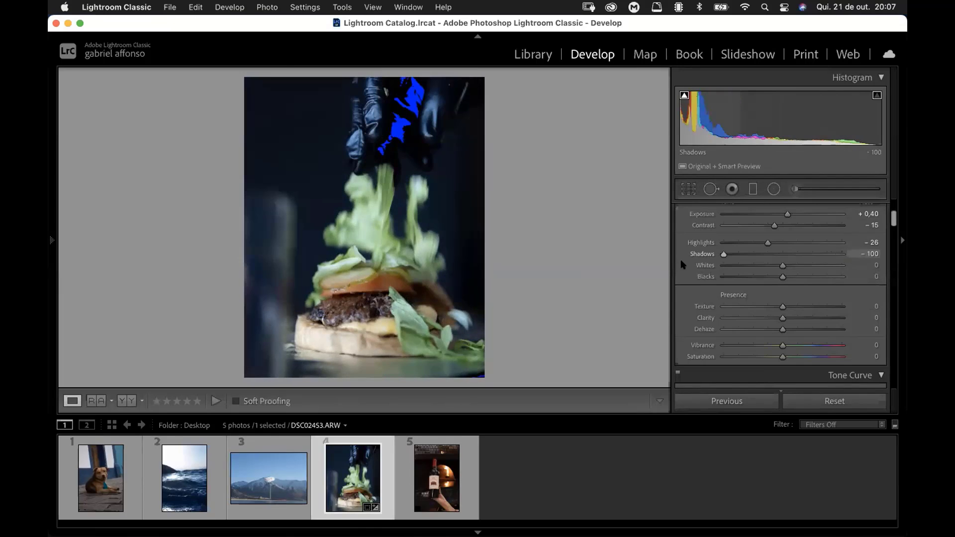
{"action": "left_click_drag", "start_coordinate": [738, 265], "coordinate": [815, 254]}
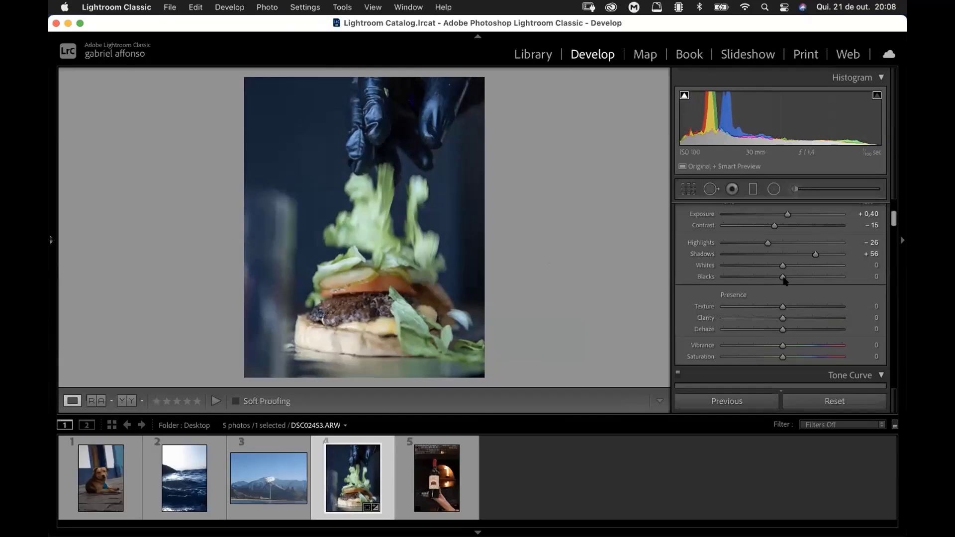
Step: Set the burger photo's Whites to −31 and Blacks to +55
{"action": "left_click_drag", "start_coordinate": [782, 266], "coordinate": [808, 277]}
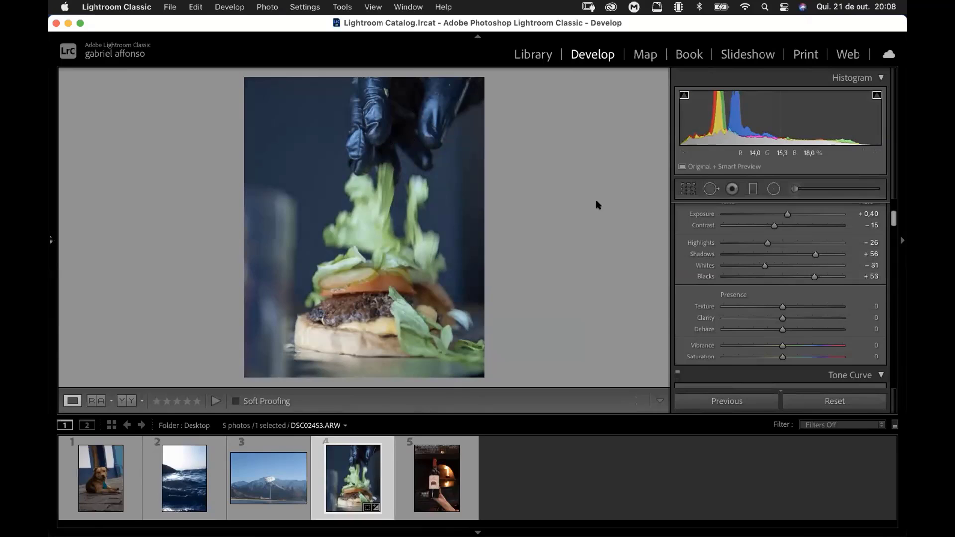
{"action": "left_click_drag", "start_coordinate": [800, 276], "coordinate": [781, 277]}
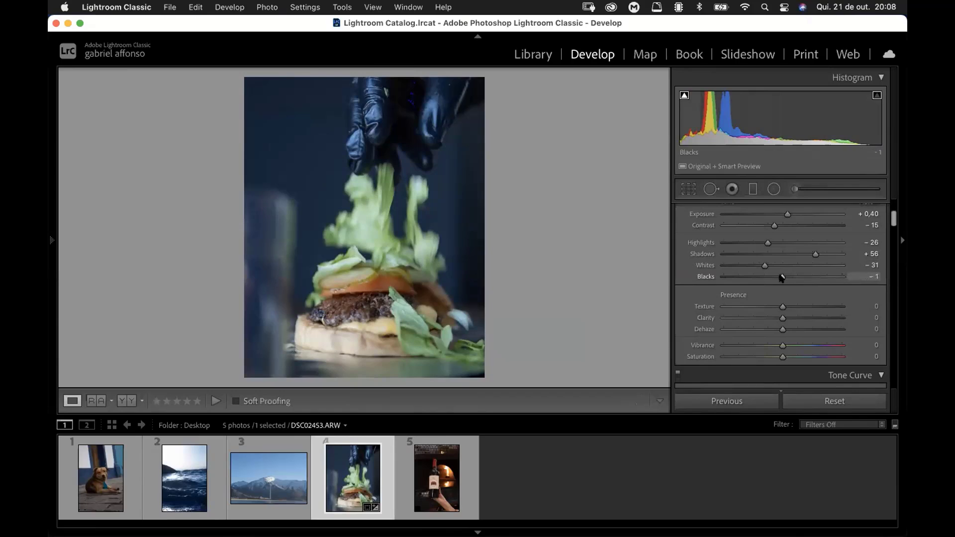
{"action": "left_click_drag", "start_coordinate": [781, 277], "coordinate": [816, 277]}
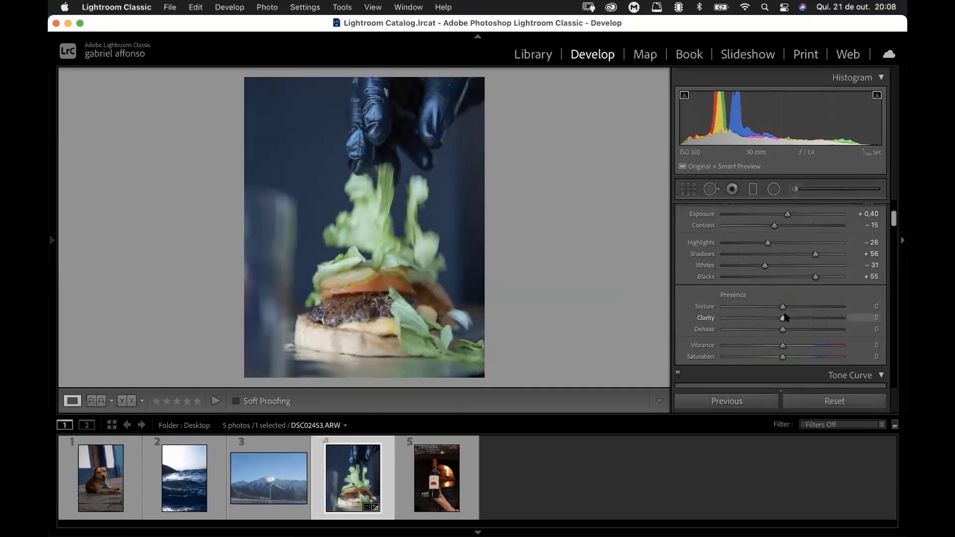
Step: Try stronger Clarity on the burger photo and settle on a value of +10
{"action": "left_click_drag", "start_coordinate": [783, 318], "coordinate": [878, 306]}
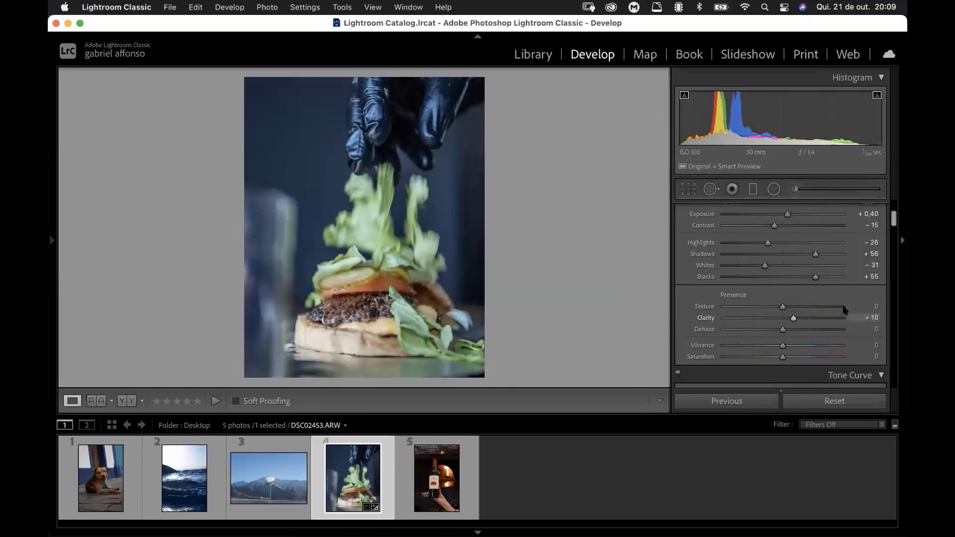
{"action": "left_click_drag", "start_coordinate": [838, 316], "coordinate": [867, 307]}
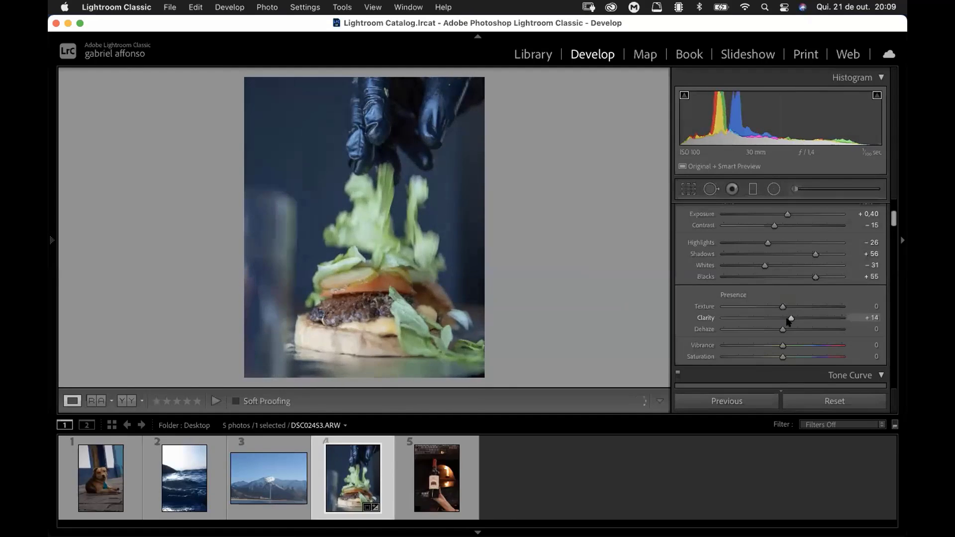
{"action": "mouse_move", "coordinate": [786, 320]}
{"action": "left_mouse_down"}
{"action": "mouse_move", "coordinate": [746, 318]}
{"action": "mouse_move", "coordinate": [796, 319]}
{"action": "mouse_move", "coordinate": [785, 320]}
{"action": "left_mouse_up"}
{"action": "left_click_drag", "start_coordinate": [839, 318], "coordinate": [787, 320]}
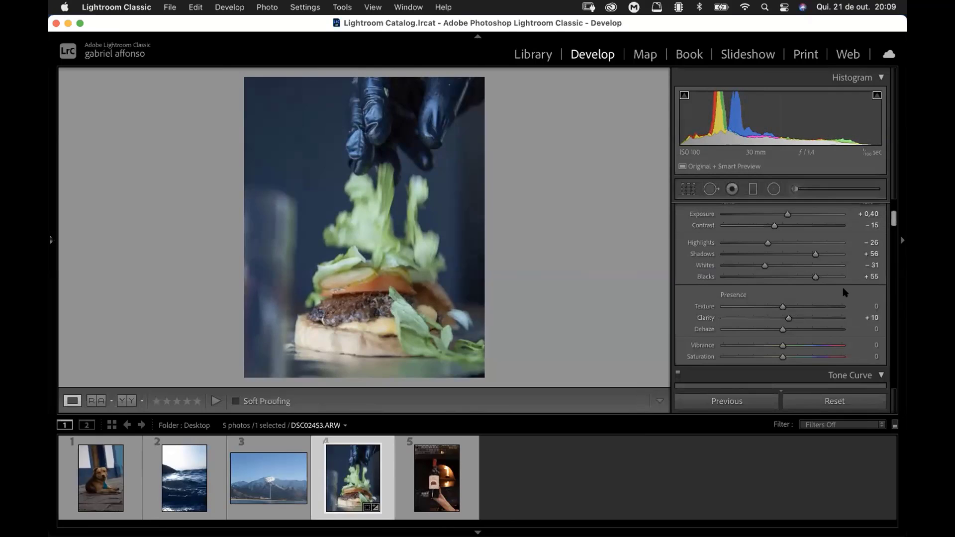
Step: Shrink the filmstrip to enlarge the burger photo, and set Dehaze to +5 after trying stronger values
{"action": "scroll", "coordinate": [844, 292], "scroll_direction": "down", "scroll_amount": 3}
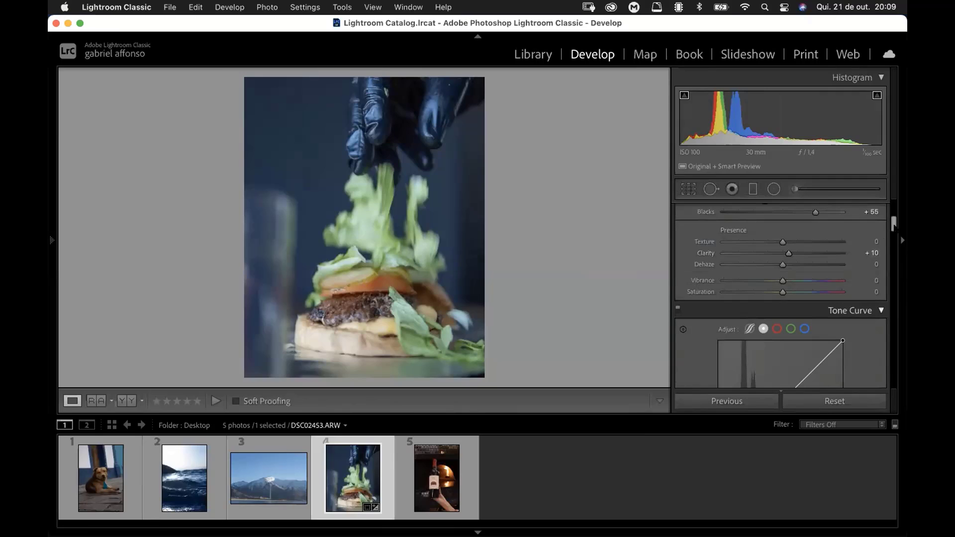
{"action": "left_click_drag", "start_coordinate": [738, 415], "coordinate": [747, 481]}
{"action": "left_click_drag", "start_coordinate": [892, 232], "coordinate": [892, 229]}
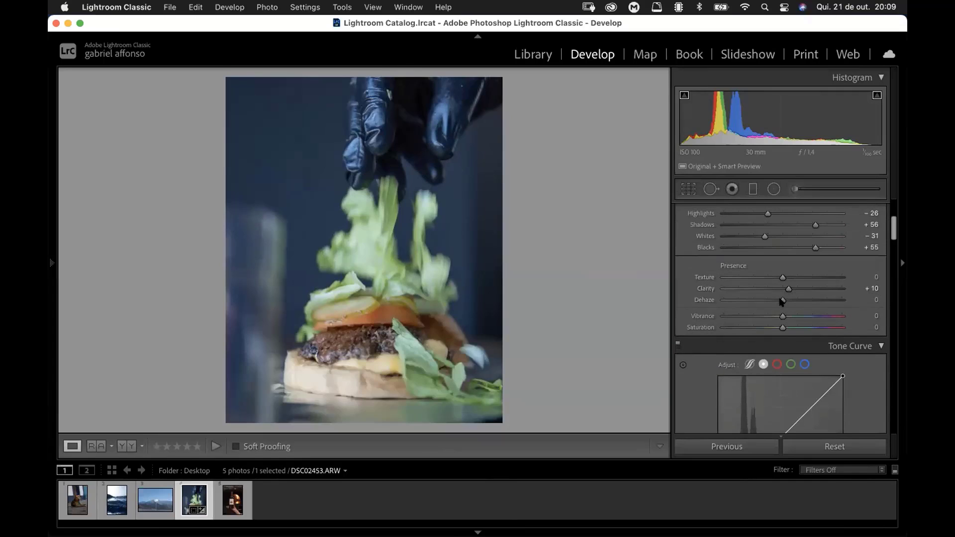
{"action": "mouse_move", "coordinate": [782, 300]}
{"action": "left_mouse_down"}
{"action": "mouse_move", "coordinate": [802, 298]}
{"action": "mouse_move", "coordinate": [785, 301]}
{"action": "left_mouse_up"}
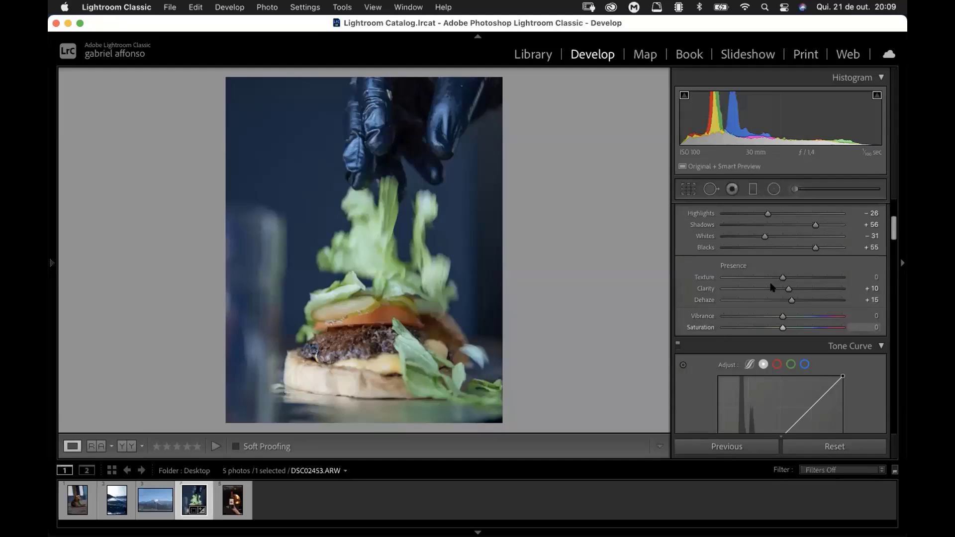
{"action": "left_click", "coordinate": [851, 294]}
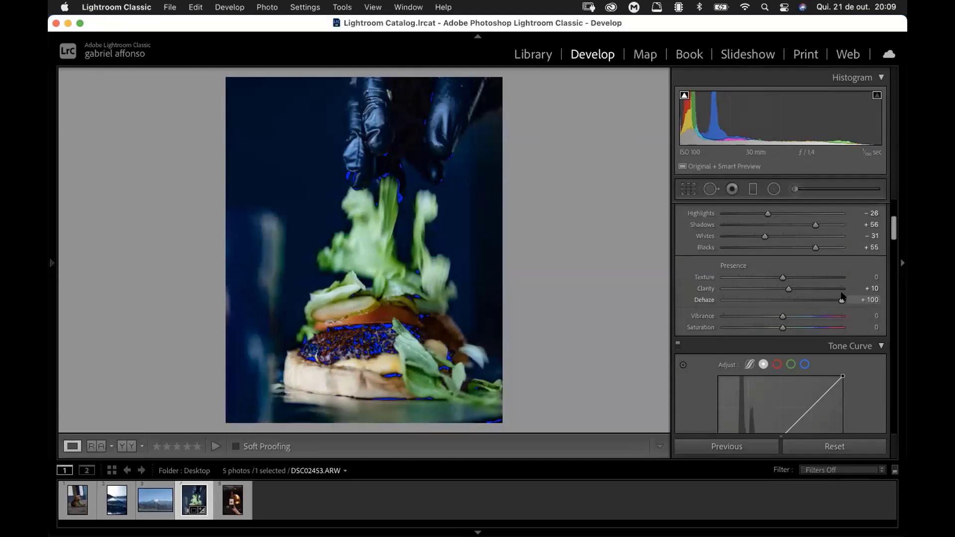
{"action": "left_click_drag", "start_coordinate": [841, 298], "coordinate": [780, 302]}
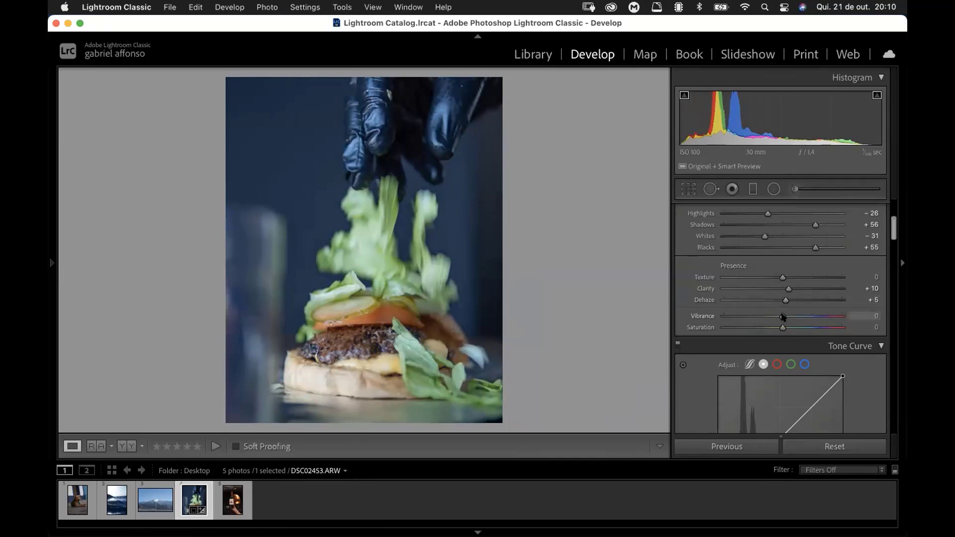
Step: Set the burger photo's Vibrance to +55 and Saturation to −10
{"action": "left_click_drag", "start_coordinate": [782, 316], "coordinate": [815, 317]}
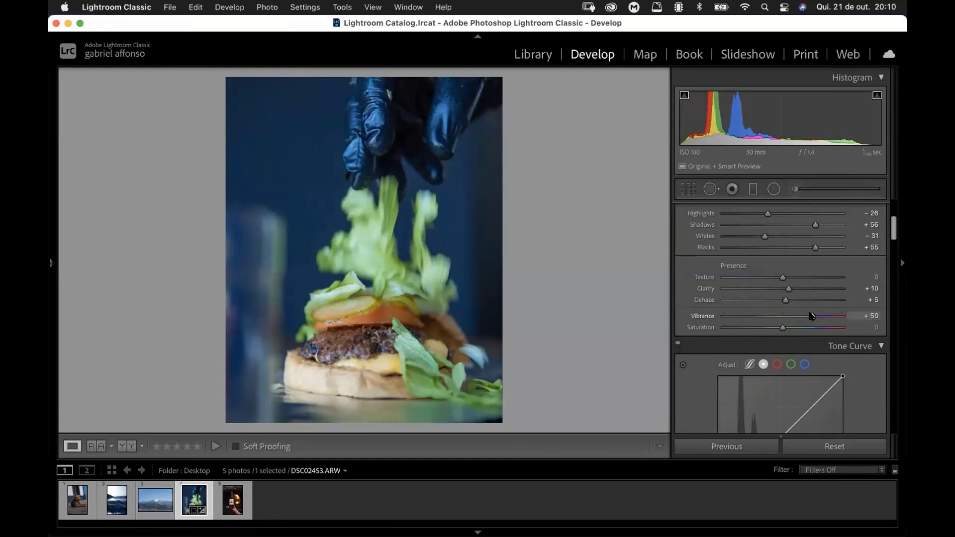
{"action": "double_click", "coordinate": [812, 315]}
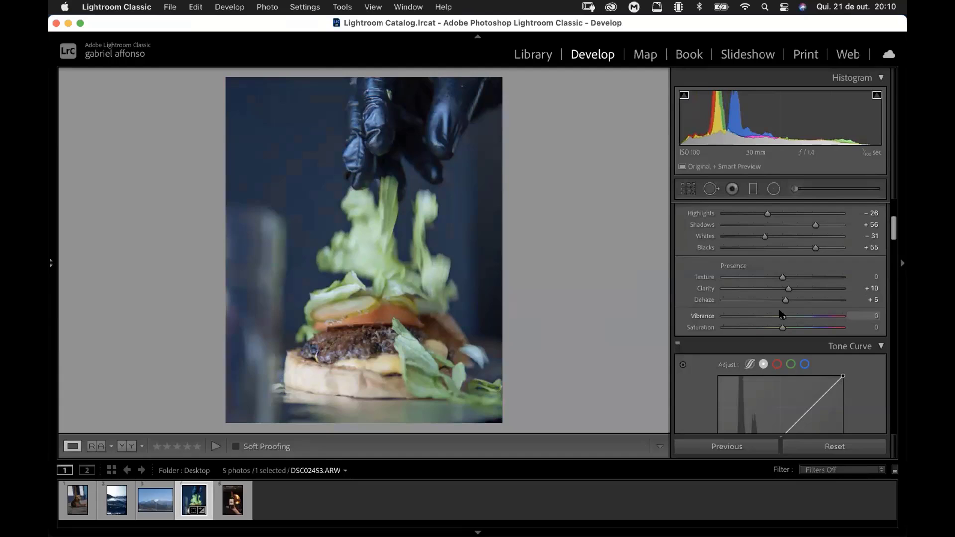
{"action": "left_click", "coordinate": [781, 316]}
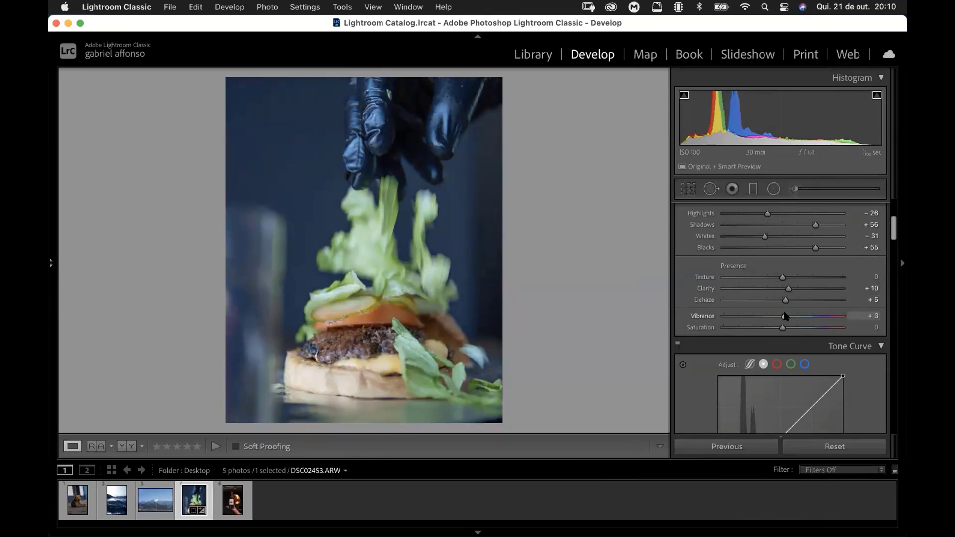
{"action": "left_click_drag", "start_coordinate": [785, 317], "coordinate": [815, 317]}
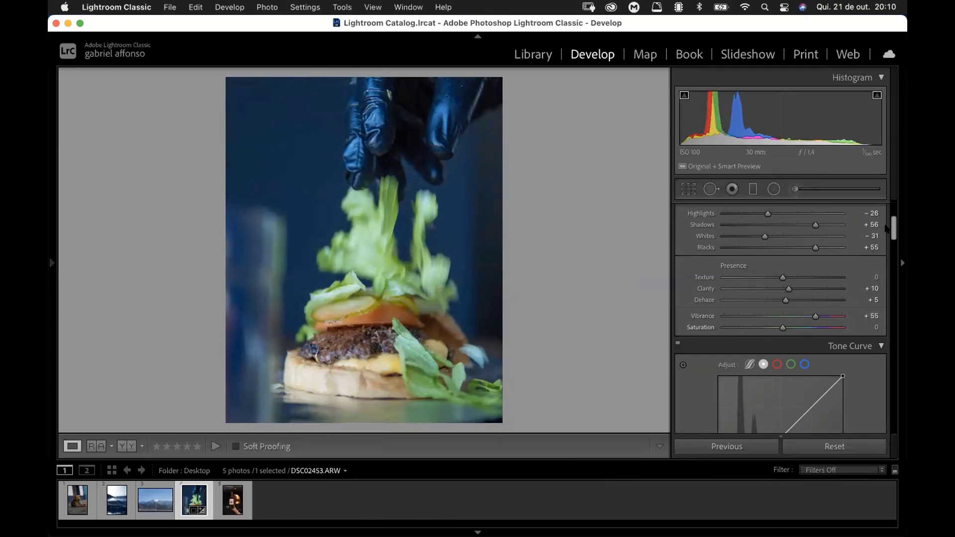
{"action": "scroll", "coordinate": [779, 378], "scroll_direction": "down", "scroll_amount": 4}
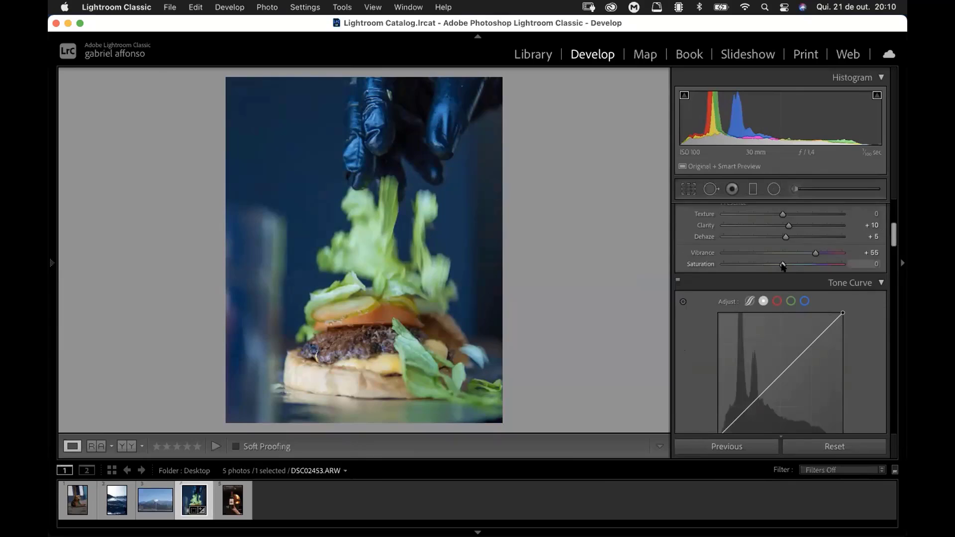
{"action": "left_click_drag", "start_coordinate": [783, 264], "coordinate": [777, 266]}
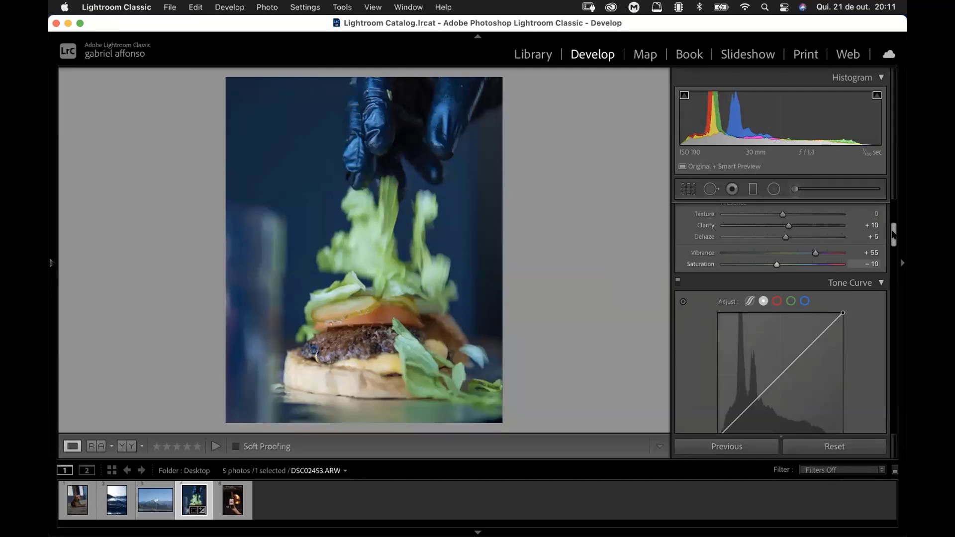
Step: Shape a gentle S on the RGB point curve with points at about 62/51, 131/133 and 197/206
{"action": "scroll", "coordinate": [684, 338], "scroll_direction": "down", "scroll_amount": 3}
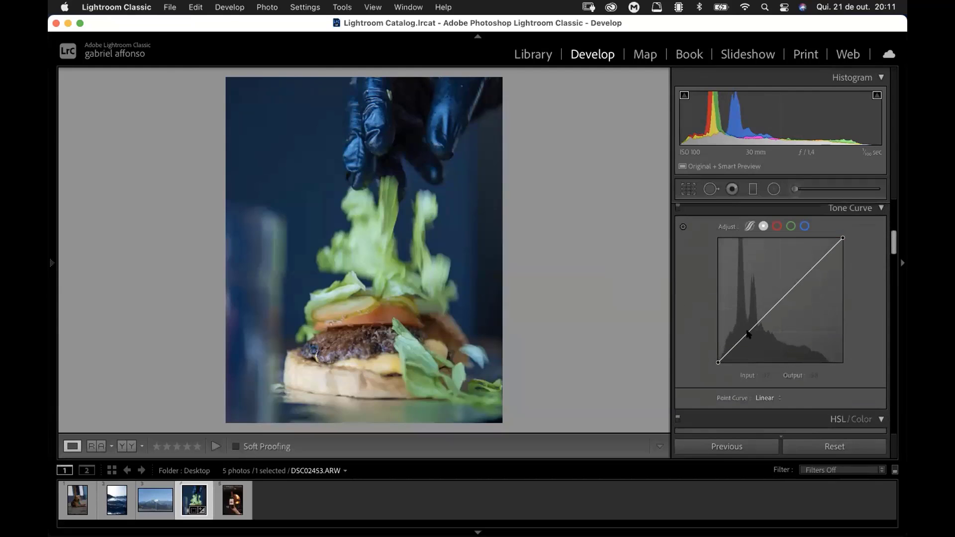
{"action": "left_click", "coordinate": [749, 334]}
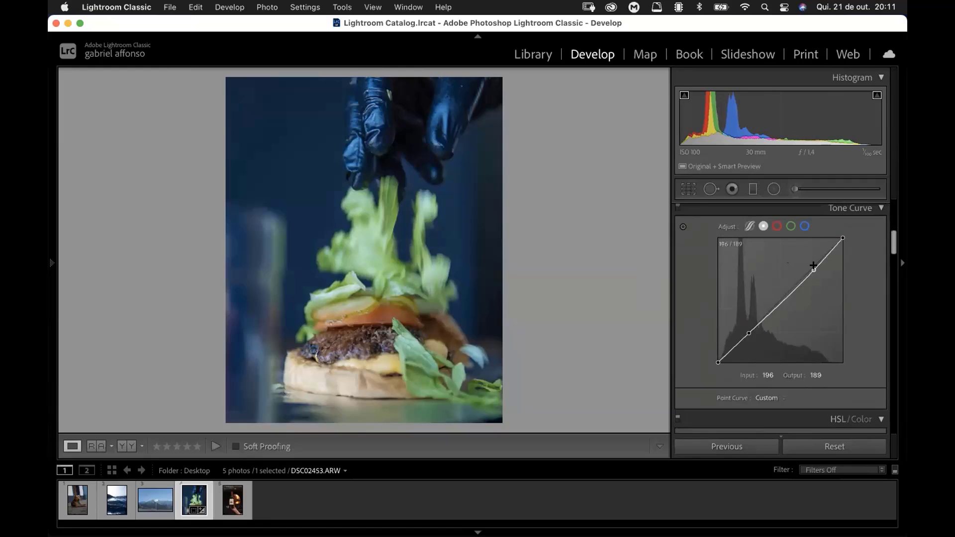
{"action": "left_click_drag", "start_coordinate": [811, 269], "coordinate": [808, 259]}
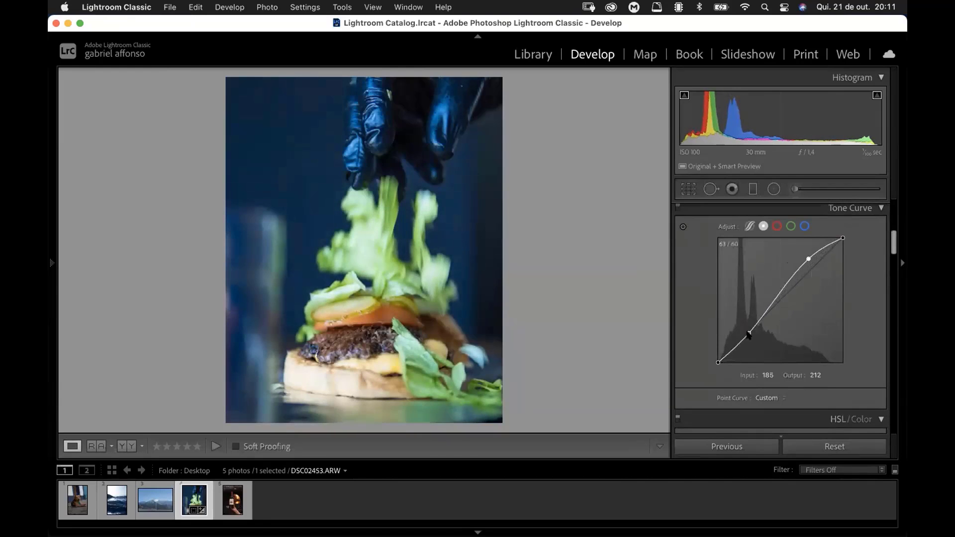
{"action": "left_click_drag", "start_coordinate": [746, 335], "coordinate": [749, 338]}
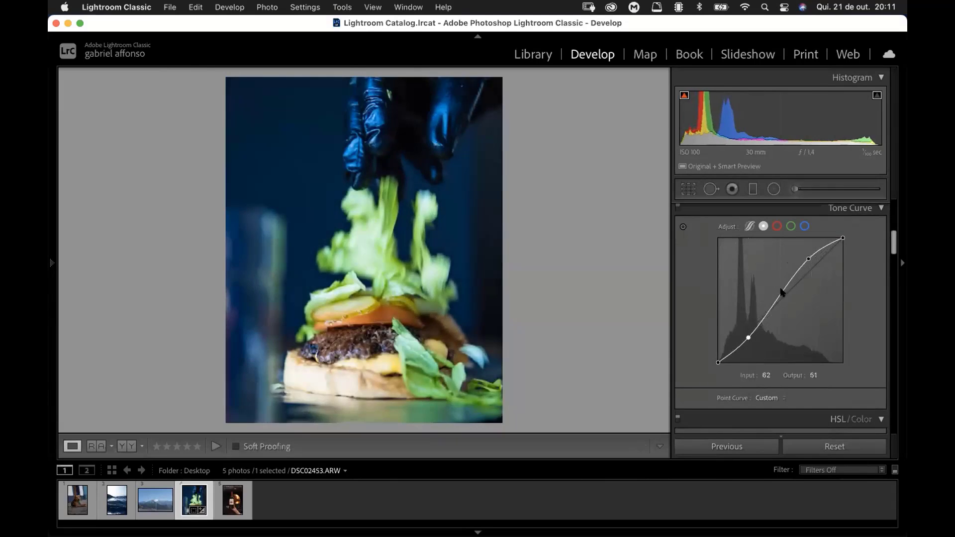
{"action": "left_click_drag", "start_coordinate": [784, 292], "coordinate": [782, 297]}
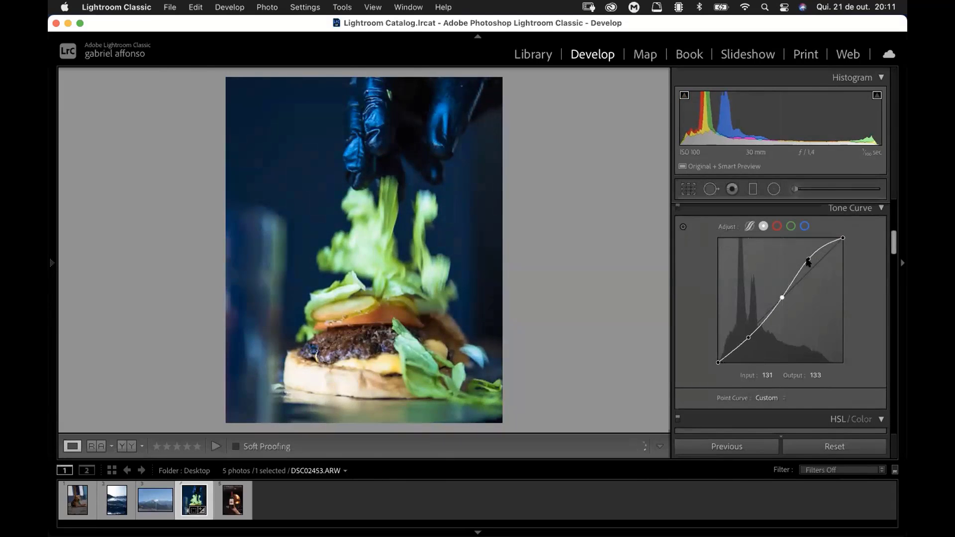
{"action": "left_click_drag", "start_coordinate": [804, 255], "coordinate": [811, 259]}
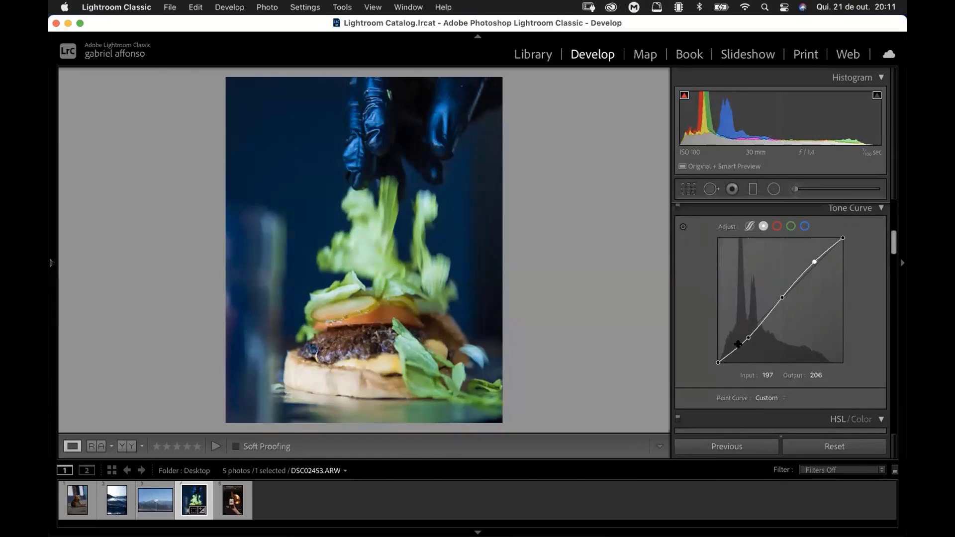
Step: Lift the point curve's black end slightly for faded shadows and move the midtone point to input 132, output 128
{"action": "left_click_drag", "start_coordinate": [748, 338], "coordinate": [712, 351]}
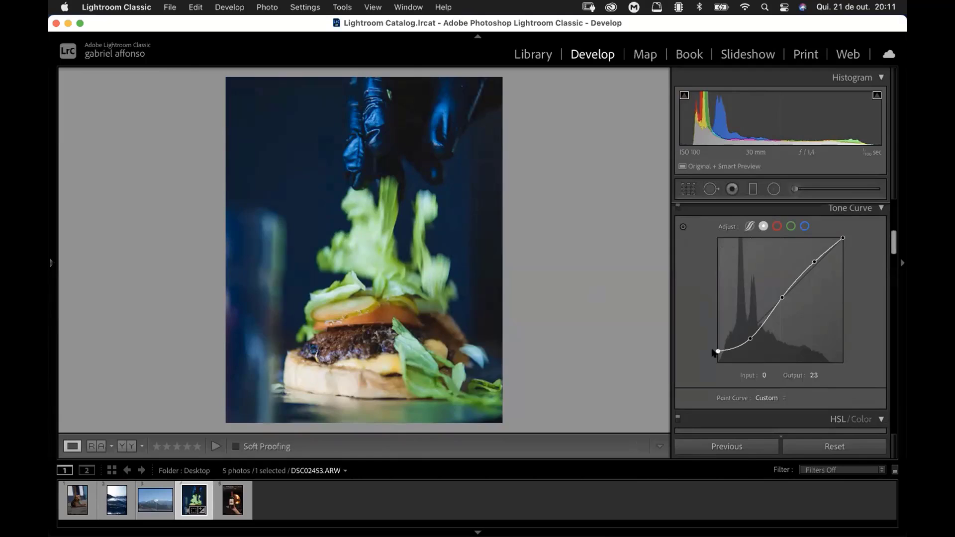
{"action": "left_click_drag", "start_coordinate": [711, 355], "coordinate": [711, 359]}
{"action": "left_click_drag", "start_coordinate": [782, 297], "coordinate": [780, 299]}
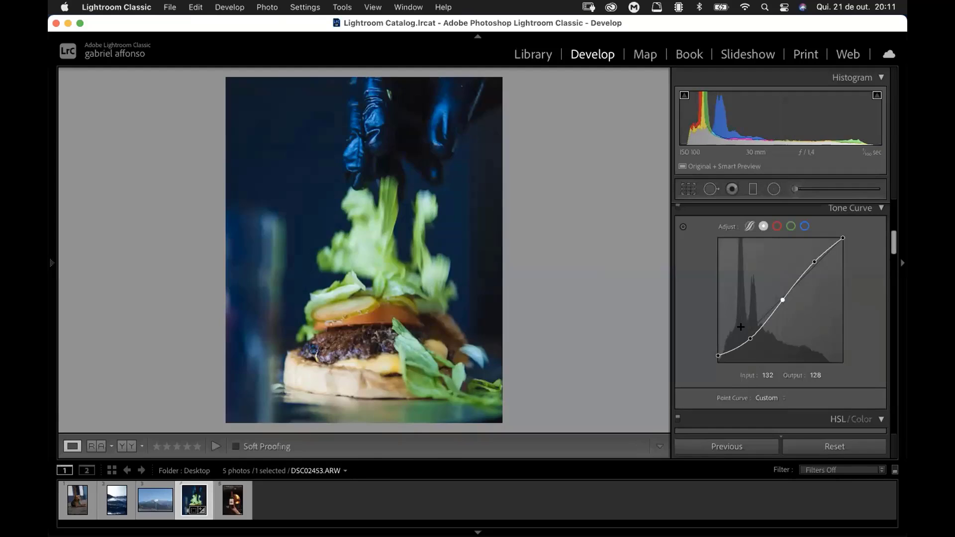
Step: Toggle between the before and after views of the burger photo to compare the edit so far
{"action": "key", "text": "backslash"}
{"action": "key", "text": "backslash"}
{"action": "key", "text": "backslash"}
{"action": "key", "text": "backslash"}
Step: Set the Green hue to +15 and the Orange hue to −50 in the HSL adjustments
{"action": "left_click_drag", "start_coordinate": [893, 249], "coordinate": [893, 265]}
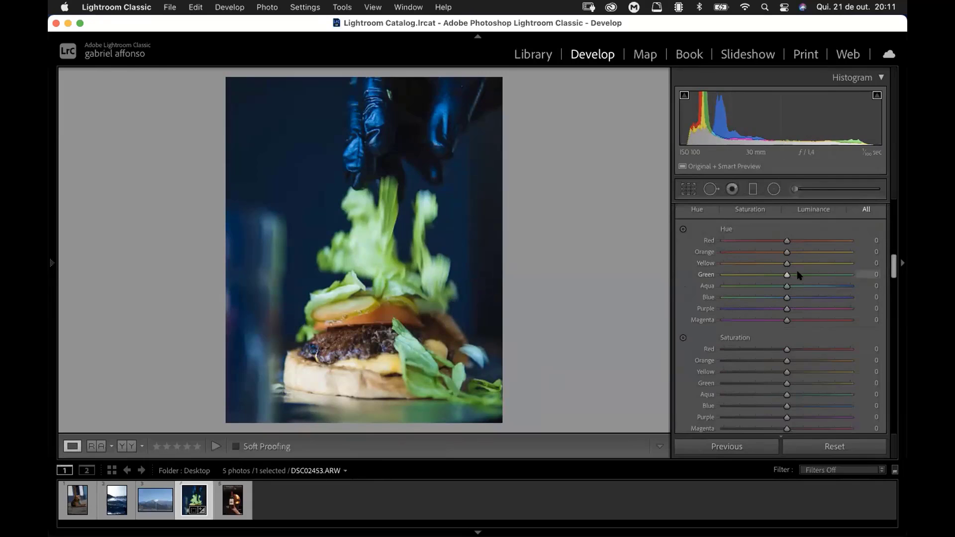
{"action": "mouse_move", "coordinate": [797, 274]}
{"action": "left_mouse_down"}
{"action": "mouse_move", "coordinate": [698, 301]}
{"action": "mouse_move", "coordinate": [876, 268]}
{"action": "mouse_move", "coordinate": [699, 314]}
{"action": "mouse_move", "coordinate": [878, 275]}
{"action": "mouse_move", "coordinate": [704, 295]}
{"action": "mouse_move", "coordinate": [846, 297]}
{"action": "mouse_move", "coordinate": [718, 277]}
{"action": "mouse_move", "coordinate": [854, 276]}
{"action": "mouse_move", "coordinate": [710, 277]}
{"action": "mouse_move", "coordinate": [795, 287]}
{"action": "mouse_move", "coordinate": [795, 276]}
{"action": "left_mouse_up"}
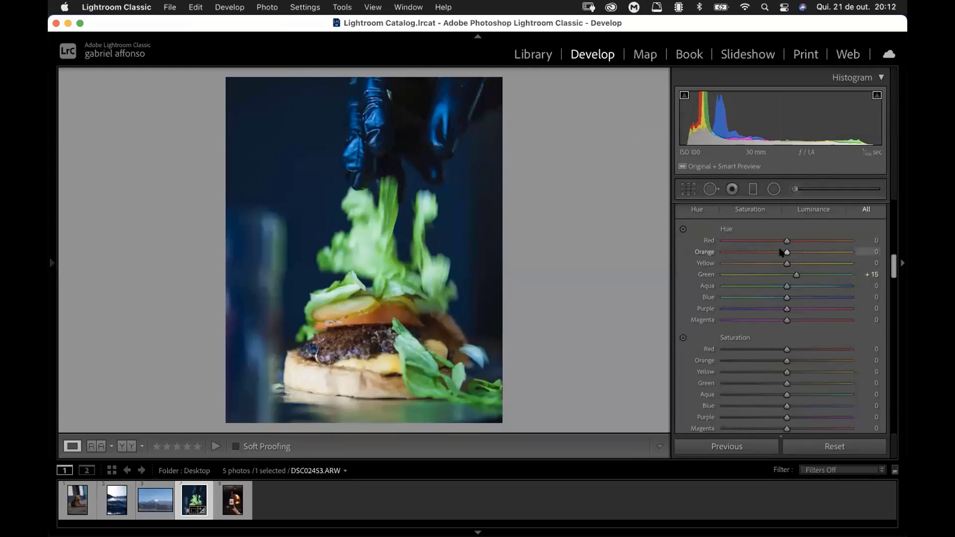
{"action": "left_click_drag", "start_coordinate": [781, 254], "coordinate": [750, 260]}
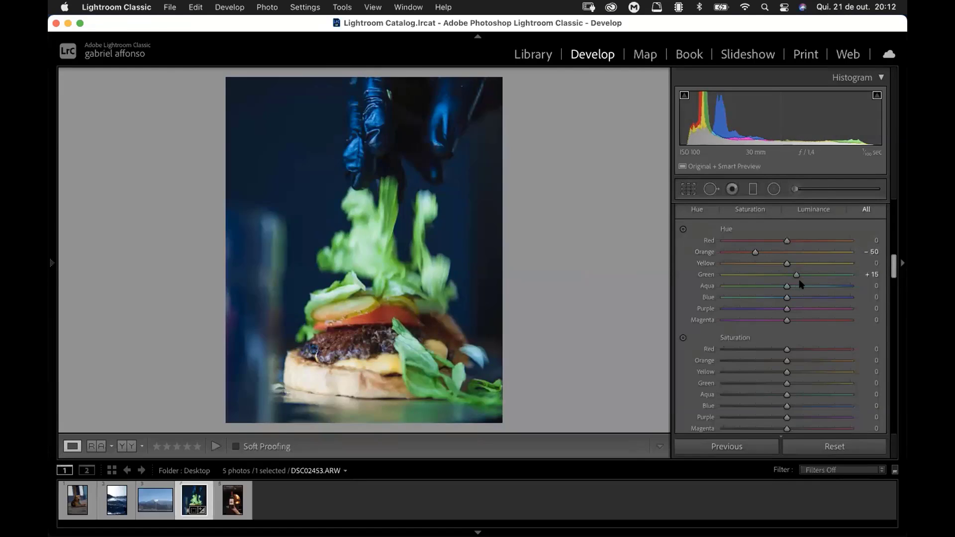
Step: Try extreme Yellow hue shifts on the burger photo, and set the Yellow hue to −11
{"action": "left_click", "coordinate": [763, 263]}
{"action": "left_click_drag", "start_coordinate": [804, 264], "coordinate": [780, 269]}
{"action": "mouse_move", "coordinate": [766, 265]}
{"action": "left_mouse_down"}
{"action": "mouse_move", "coordinate": [745, 265]}
{"action": "mouse_move", "coordinate": [752, 283]}
{"action": "mouse_move", "coordinate": [780, 275]}
{"action": "mouse_move", "coordinate": [767, 285]}
{"action": "mouse_move", "coordinate": [775, 281]}
{"action": "left_mouse_up"}
{"action": "left_click_drag", "start_coordinate": [700, 290], "coordinate": [695, 291]}
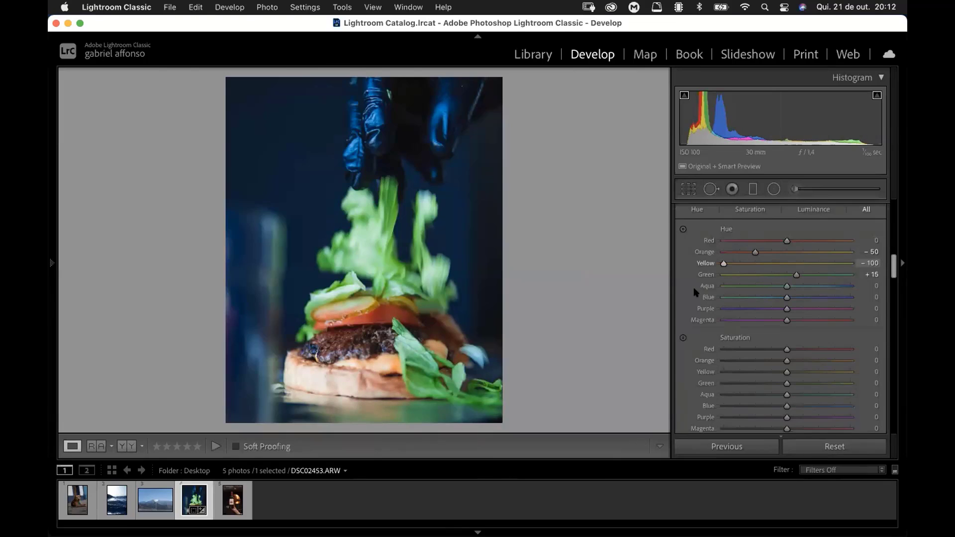
{"action": "left_click_drag", "start_coordinate": [766, 275], "coordinate": [780, 264]}
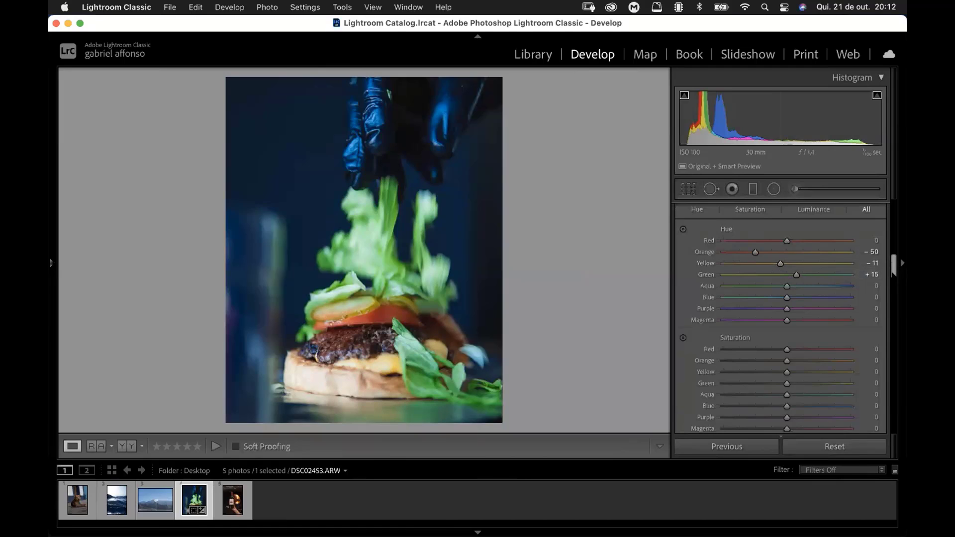
Step: Test full desaturation of blues and greens, and set the Blue saturation to −25 and the Green saturation to +20
{"action": "scroll", "coordinate": [894, 264], "scroll_direction": "down", "scroll_amount": 2}
{"action": "left_click_drag", "start_coordinate": [891, 268], "coordinate": [892, 267]}
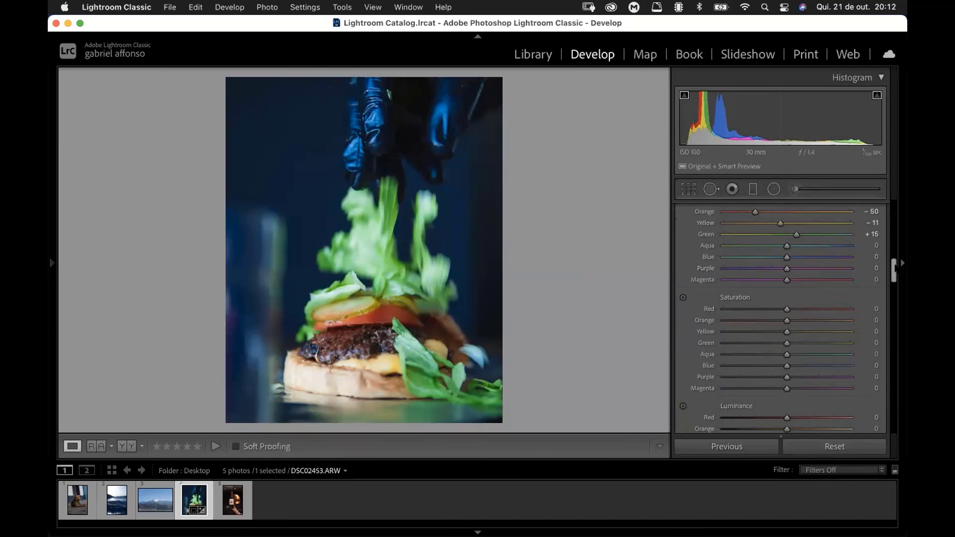
{"action": "scroll", "coordinate": [894, 271], "scroll_direction": "up", "scroll_amount": 3}
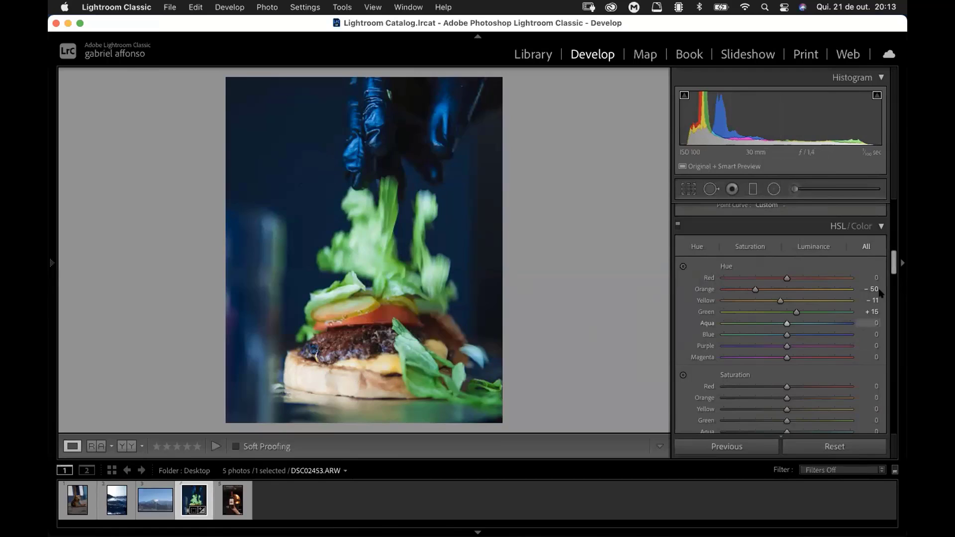
{"action": "left_click_drag", "start_coordinate": [893, 263], "coordinate": [893, 275]}
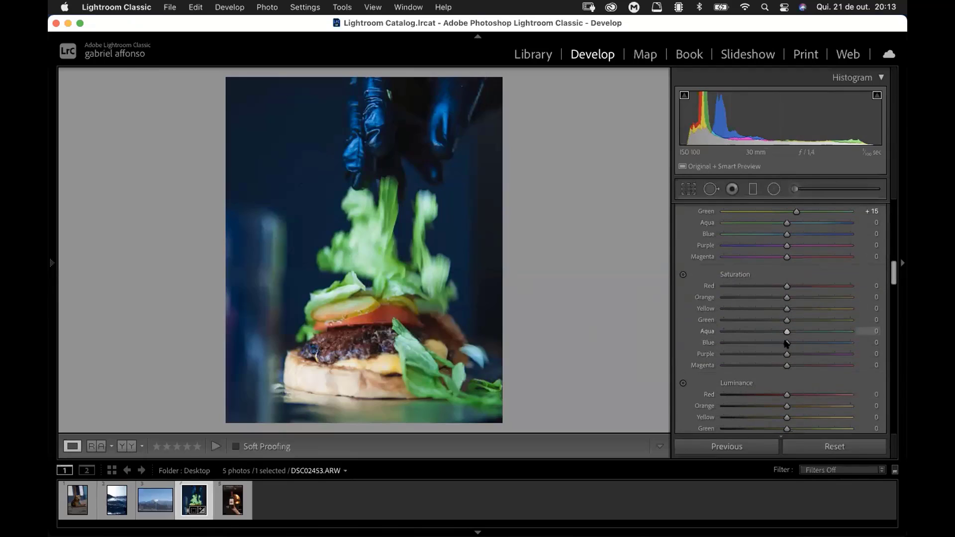
{"action": "left_click", "coordinate": [751, 344]}
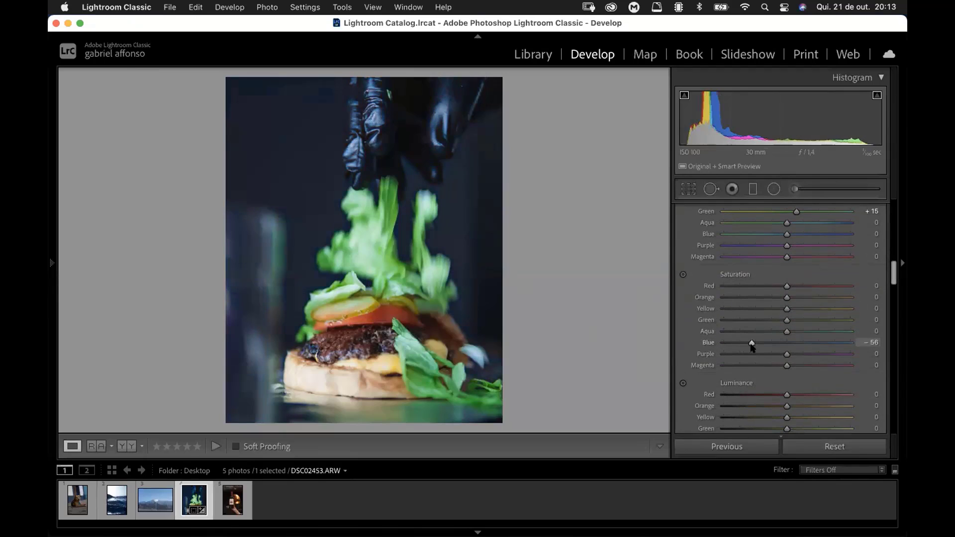
{"action": "left_click_drag", "start_coordinate": [774, 343], "coordinate": [691, 362]}
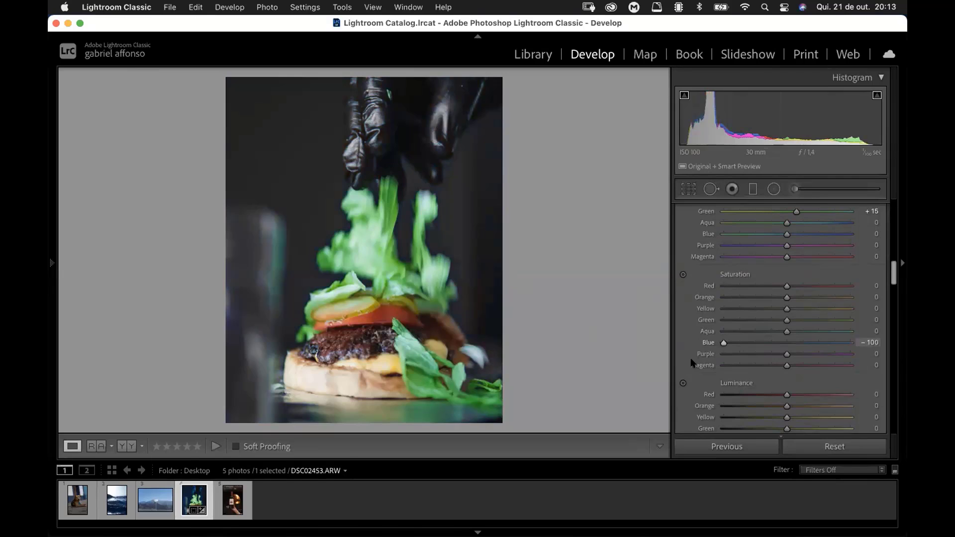
{"action": "left_click_drag", "start_coordinate": [752, 346], "coordinate": [769, 366]}
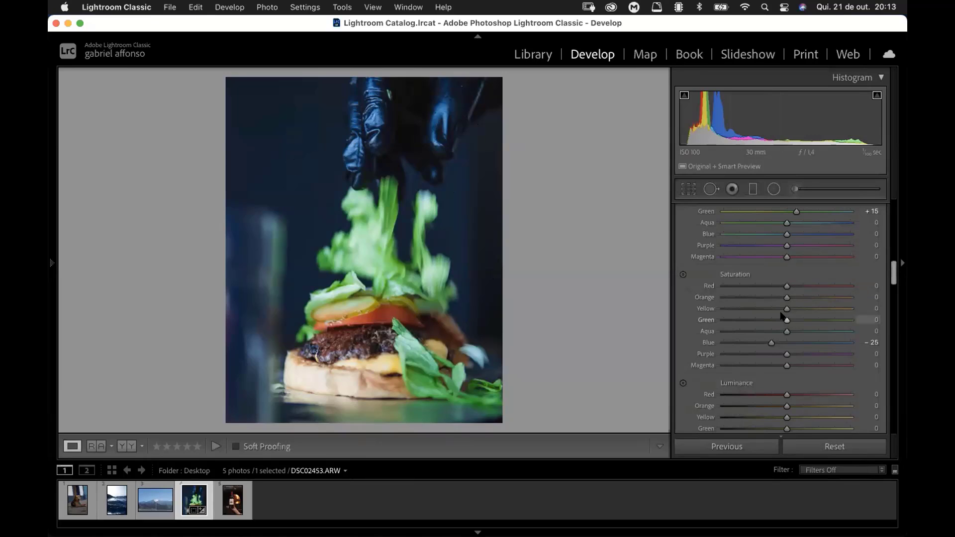
{"action": "left_click_drag", "start_coordinate": [787, 320], "coordinate": [714, 314]}
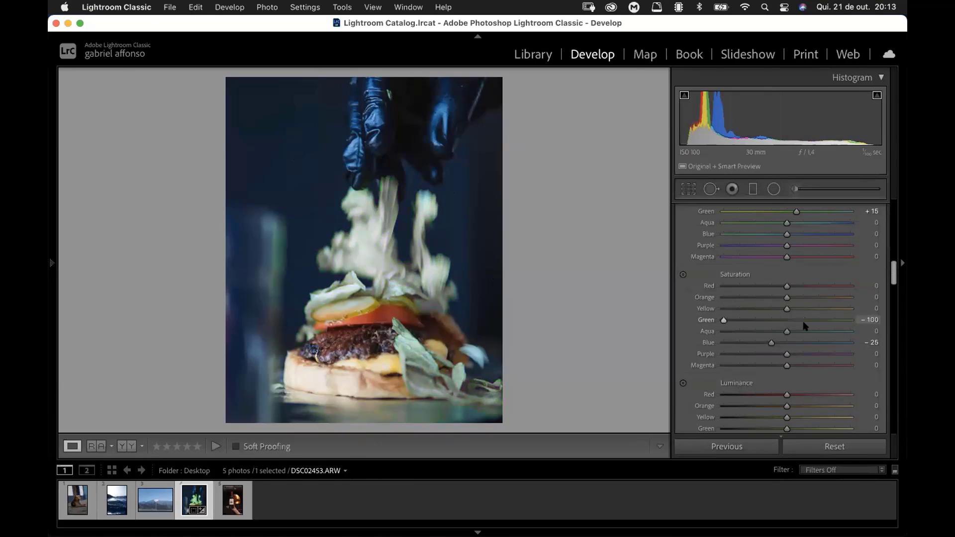
{"action": "left_click_drag", "start_coordinate": [805, 322], "coordinate": [799, 322]}
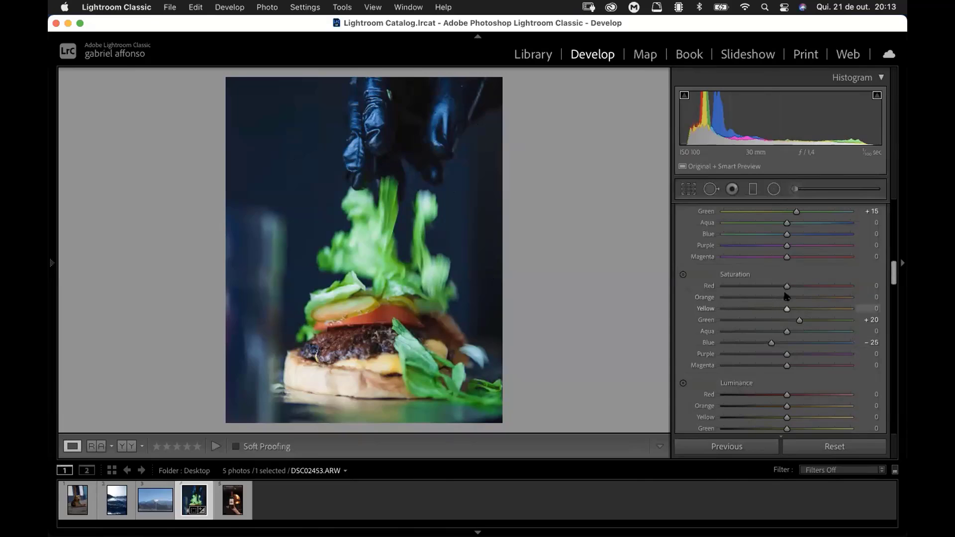
Step: Raise the Orange saturation slightly and set both the Orange and Green luminance to +10 in the HSL adjustments
{"action": "scroll", "coordinate": [778, 315], "scroll_direction": "down", "scroll_amount": 2}
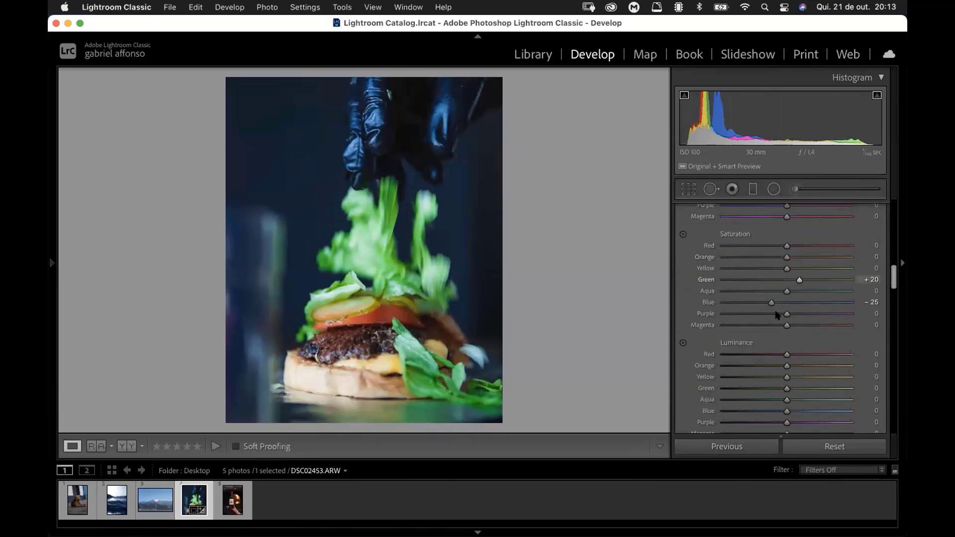
{"action": "left_click_drag", "start_coordinate": [787, 257], "coordinate": [797, 258]}
{"action": "mouse_move", "coordinate": [797, 257]}
{"action": "left_mouse_down"}
{"action": "mouse_move", "coordinate": [795, 246]}
{"action": "mouse_move", "coordinate": [796, 269]}
{"action": "left_mouse_up"}
{"action": "scroll", "coordinate": [873, 274], "scroll_direction": "down", "scroll_amount": 5}
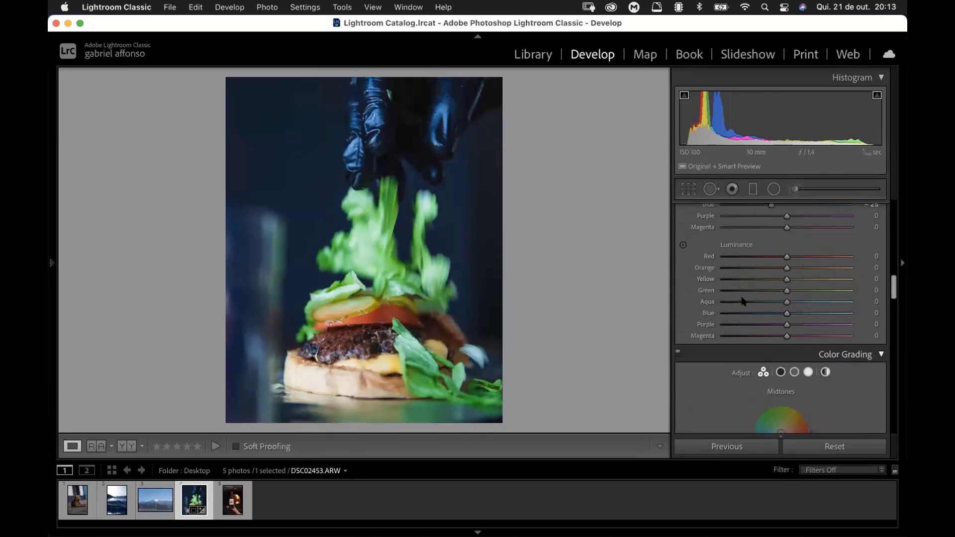
{"action": "left_click_drag", "start_coordinate": [784, 291], "coordinate": [791, 269]}
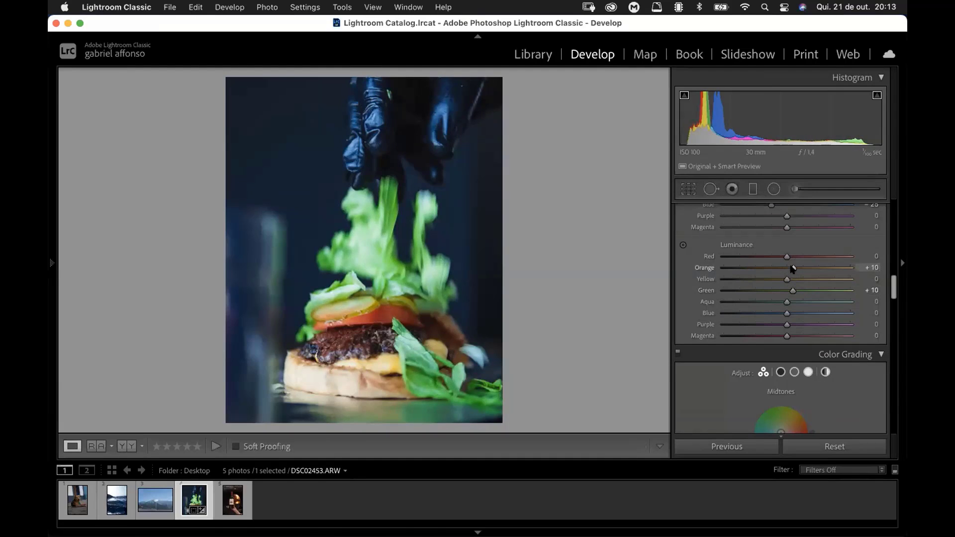
Step: Tint the midtones slightly toward blue in Color Grading and lower the luminance of the shadows a little
{"action": "scroll", "coordinate": [795, 299], "scroll_direction": "down", "scroll_amount": 3}
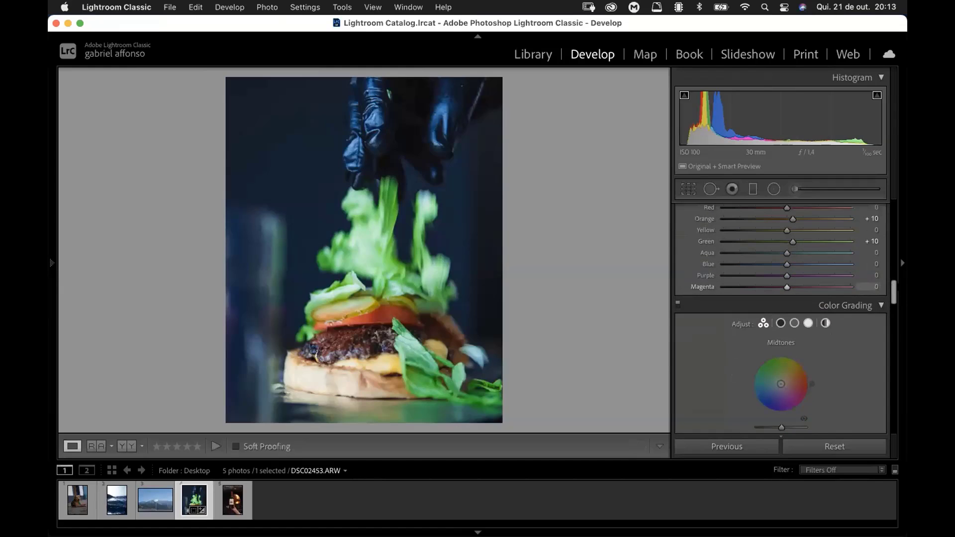
{"action": "scroll", "coordinate": [893, 294], "scroll_direction": "down", "scroll_amount": 5}
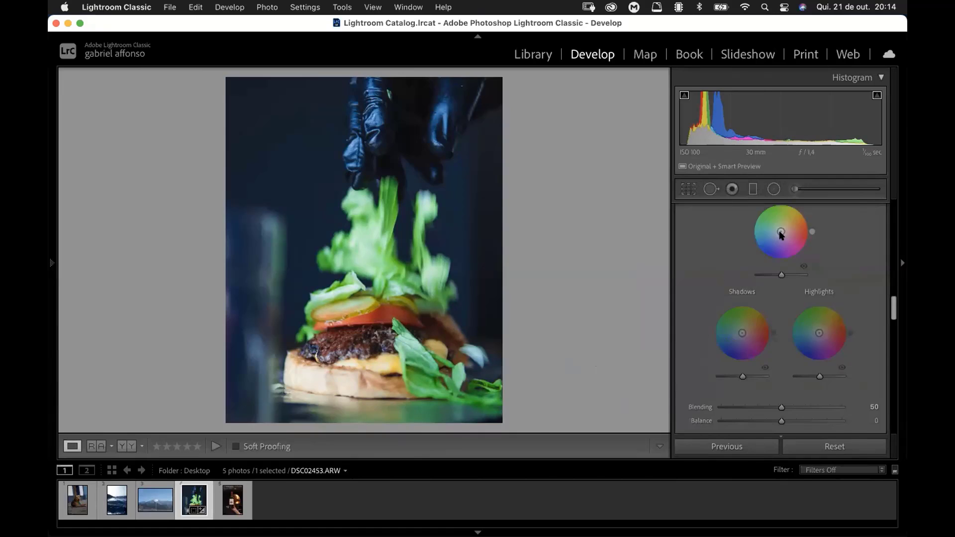
{"action": "scroll", "coordinate": [893, 309], "scroll_direction": "up", "scroll_amount": 2}
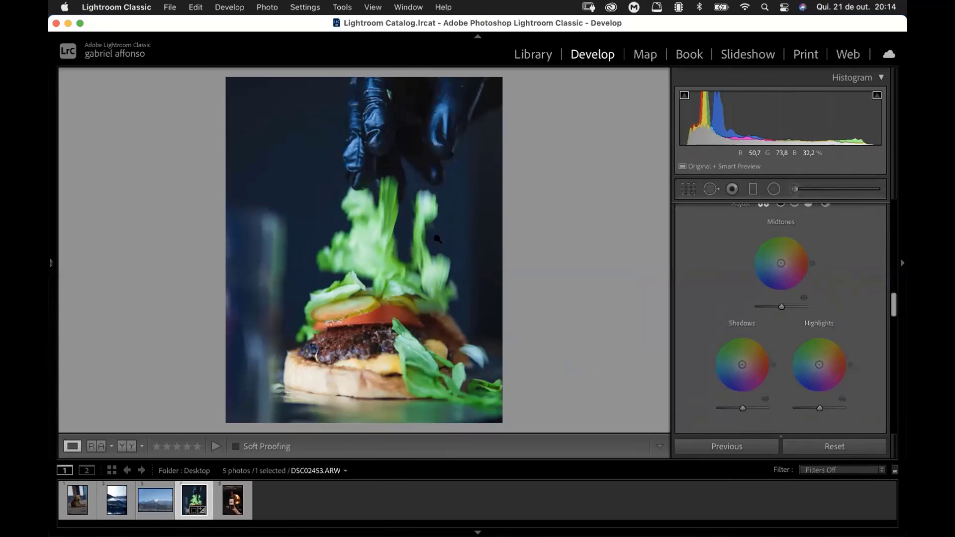
{"action": "scroll", "coordinate": [885, 303], "scroll_direction": "down", "scroll_amount": 2}
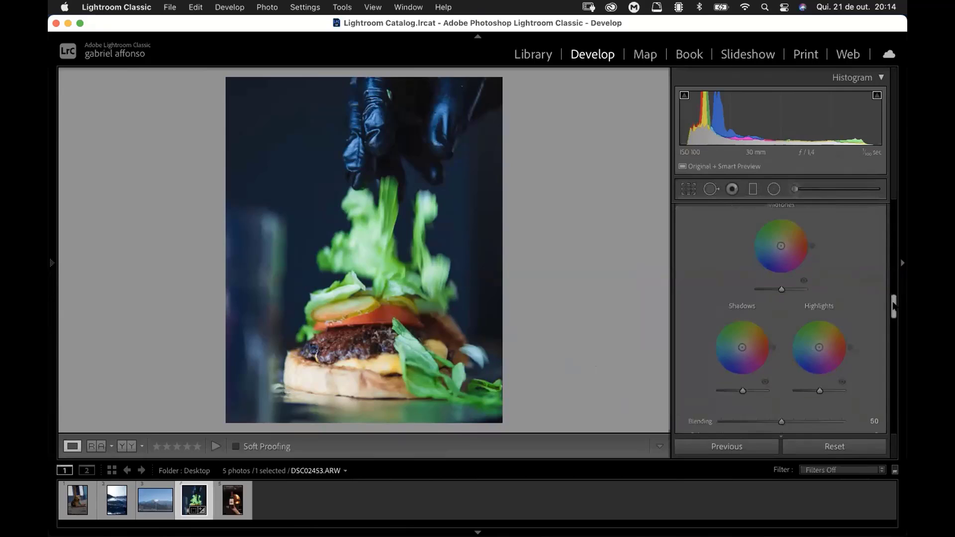
{"action": "scroll", "coordinate": [892, 303], "scroll_direction": "up", "scroll_amount": 1}
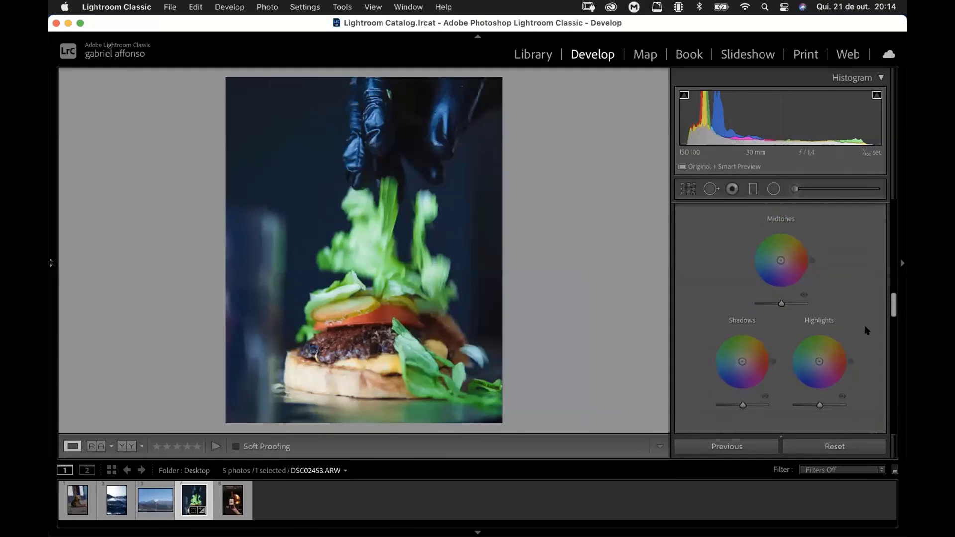
{"action": "left_click_drag", "start_coordinate": [892, 301], "coordinate": [892, 300]}
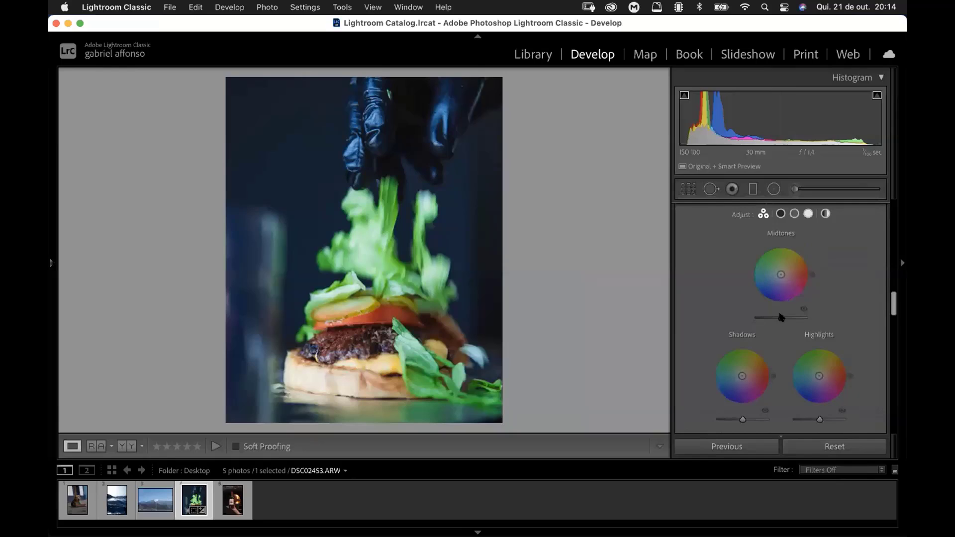
{"action": "mouse_move", "coordinate": [781, 317]}
{"action": "left_mouse_down"}
{"action": "mouse_move", "coordinate": [795, 317]}
{"action": "mouse_move", "coordinate": [766, 317]}
{"action": "mouse_move", "coordinate": [781, 319]}
{"action": "left_mouse_up"}
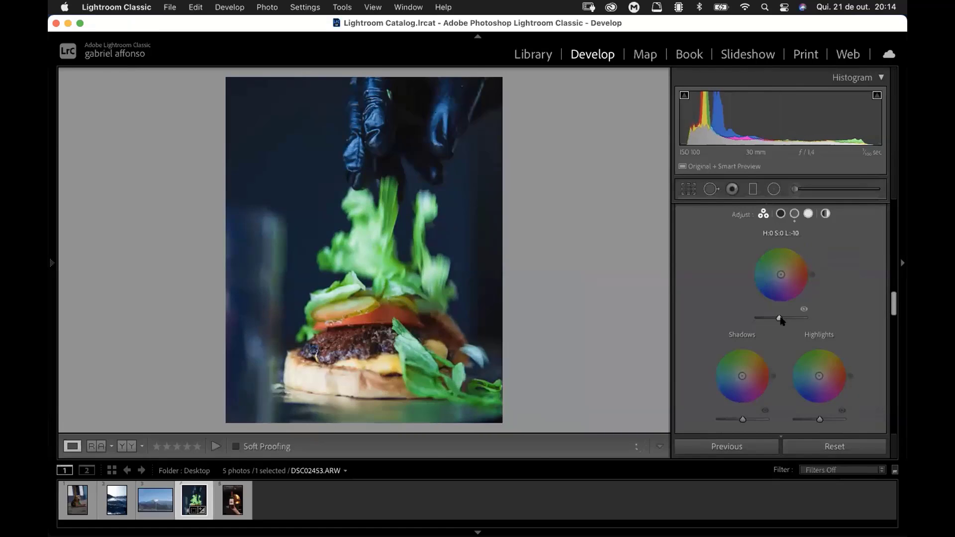
{"action": "mouse_move", "coordinate": [776, 277]}
{"action": "left_mouse_down"}
{"action": "mouse_move", "coordinate": [783, 272]}
{"action": "mouse_move", "coordinate": [778, 278]}
{"action": "left_mouse_up"}
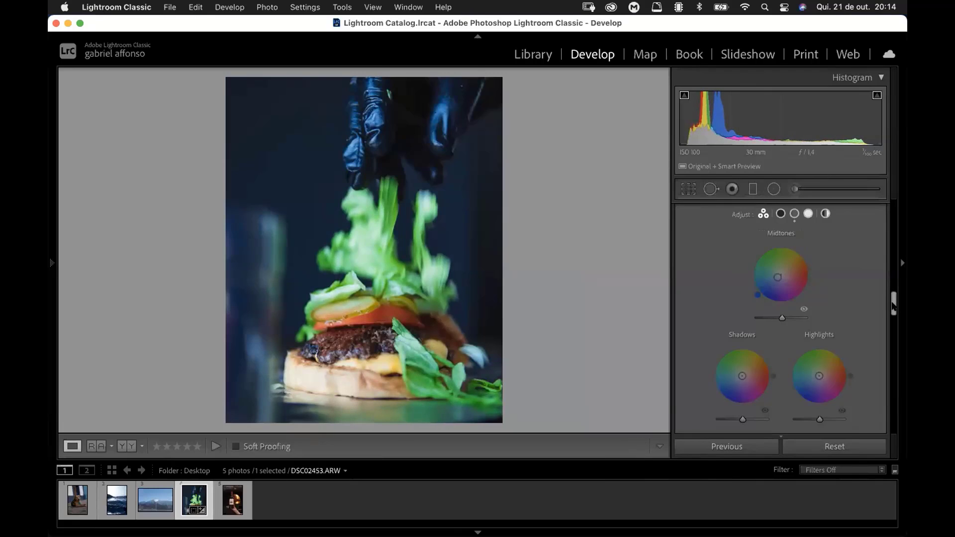
{"action": "left_click_drag", "start_coordinate": [894, 302], "coordinate": [893, 313]}
{"action": "left_click_drag", "start_coordinate": [742, 327], "coordinate": [738, 331]}
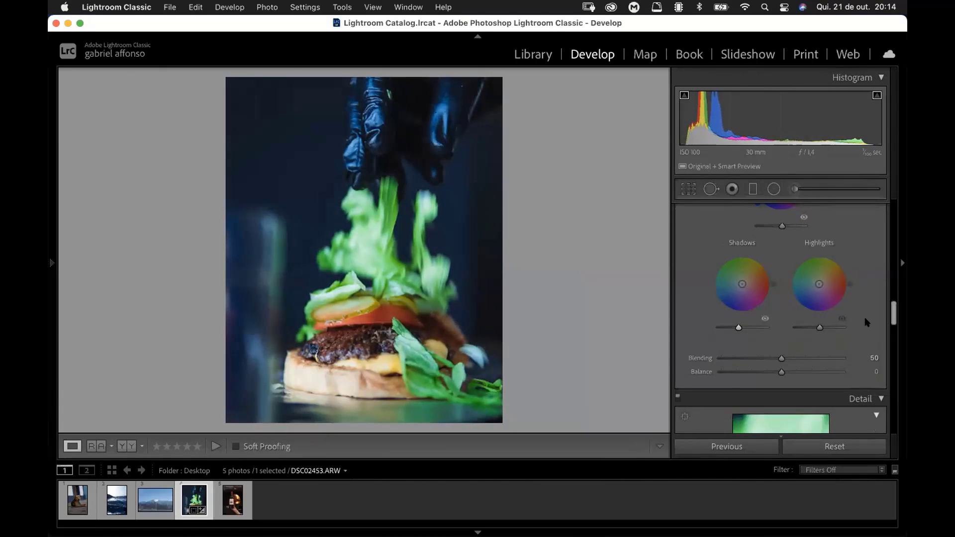
Step: Compare the color-graded burger photo with its before view, switching back and forth twice
{"action": "key", "text": "backslash"}
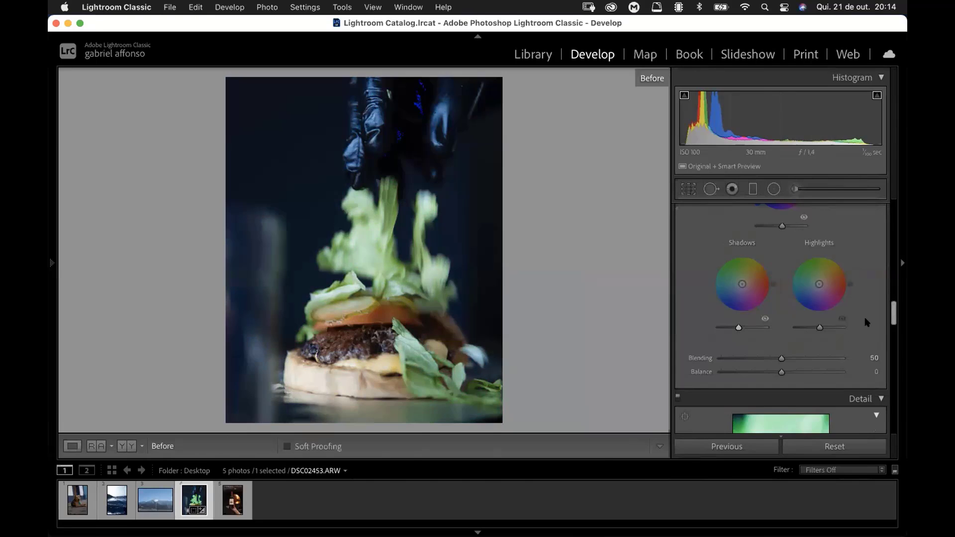
{"action": "key", "text": "backslash"}
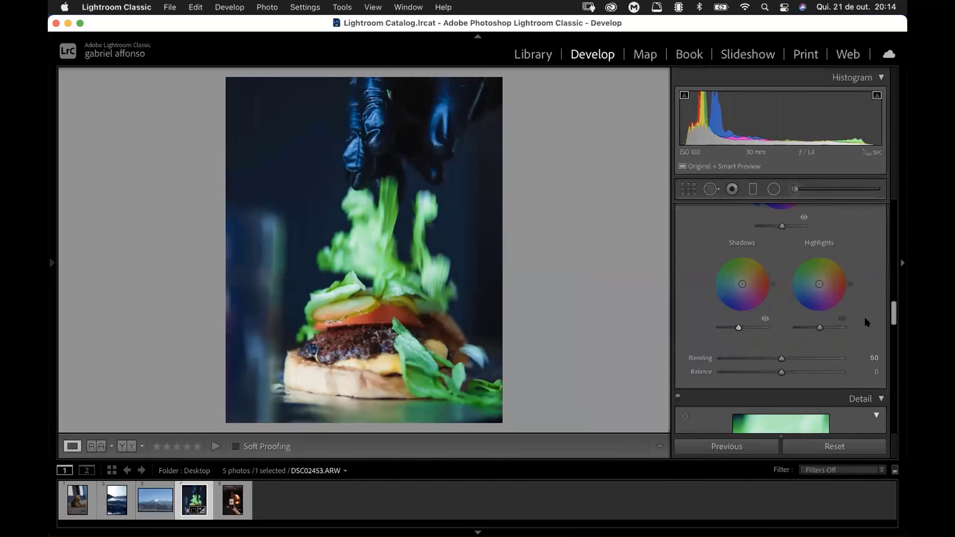
{"action": "key", "text": "backslash"}
{"action": "key", "text": "backslash"}
Step: Preview detail at the pickle and tomato, set sharpening Masking to 80 and Radius to 1.1, and set noise reduction Luminance to 20
{"action": "left_click_drag", "start_coordinate": [894, 308], "coordinate": [891, 329]}
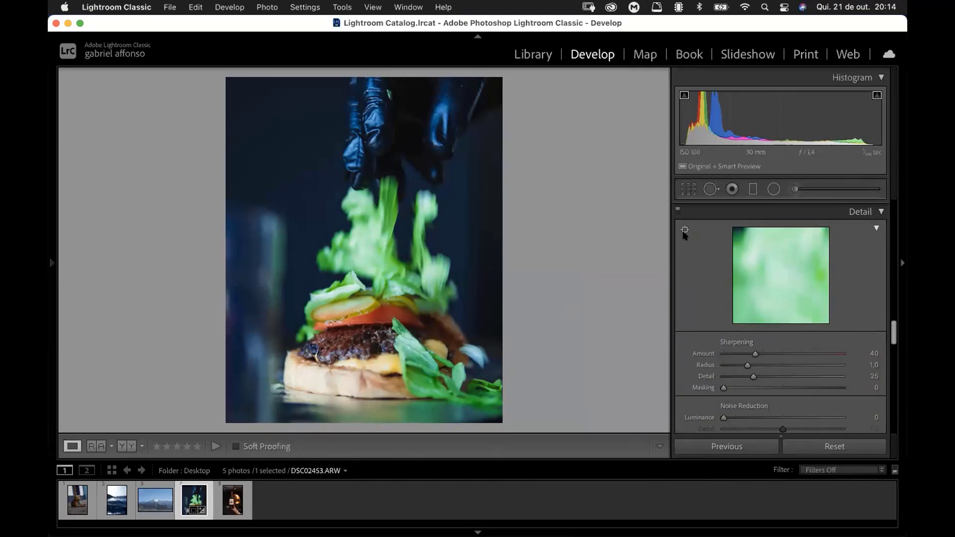
{"action": "left_click", "coordinate": [362, 313]}
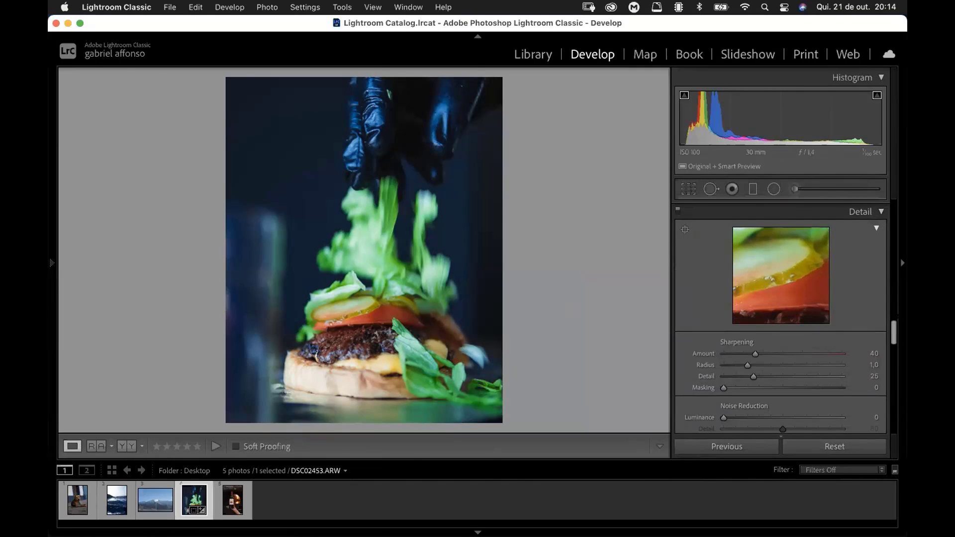
{"action": "left_click_drag", "start_coordinate": [893, 332], "coordinate": [893, 334]}
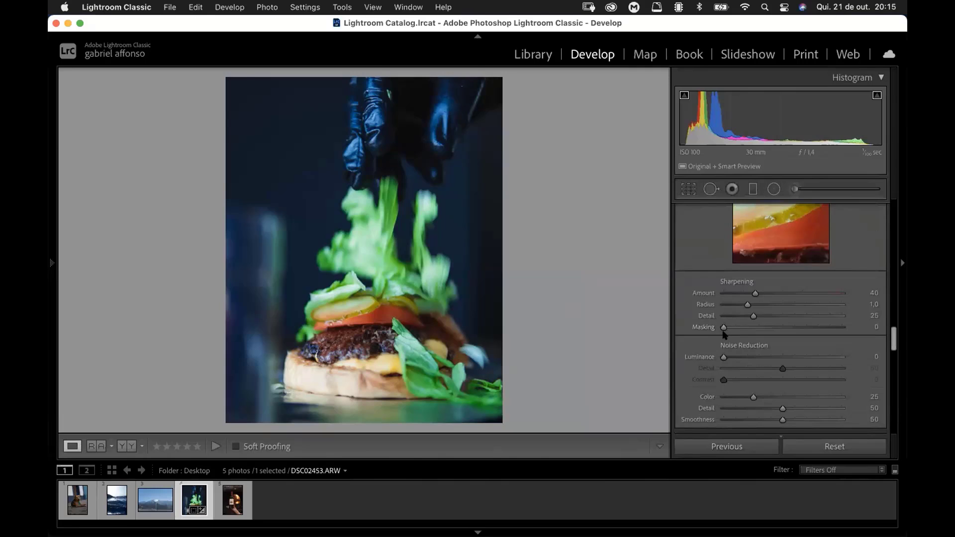
{"action": "left_click_drag", "start_coordinate": [723, 328], "coordinate": [818, 327]}
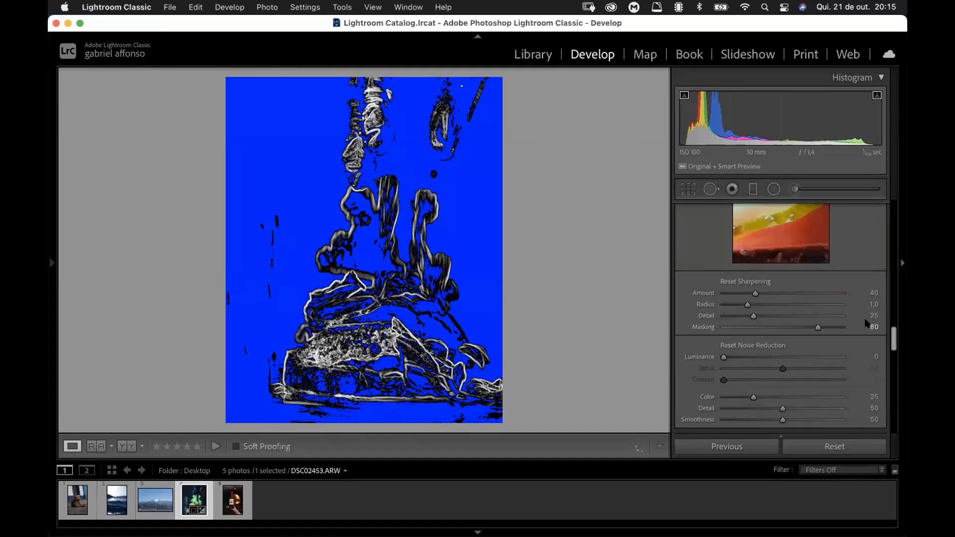
{"action": "left_click_drag", "start_coordinate": [748, 304], "coordinate": [752, 305]}
{"action": "left_click_drag", "start_coordinate": [724, 357], "coordinate": [745, 358]}
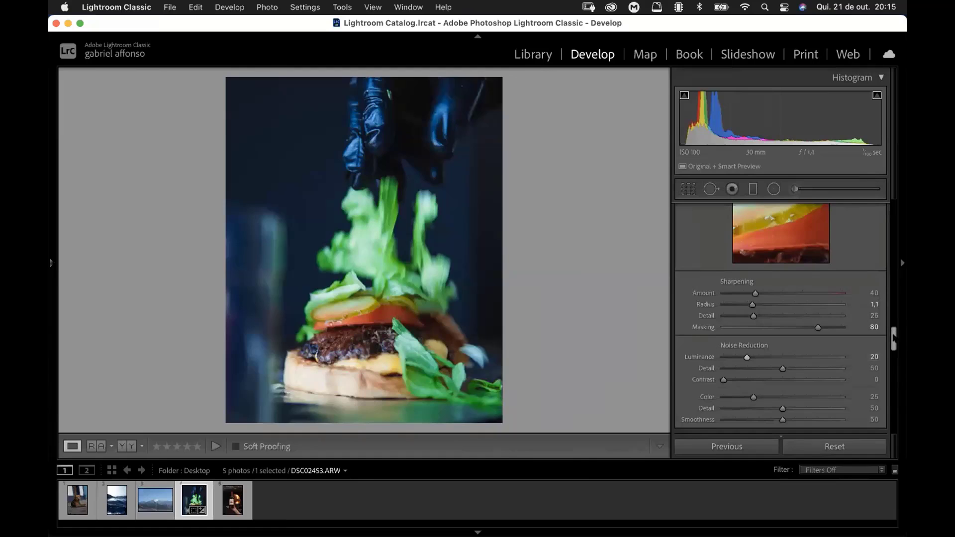
Step: Enable chromatic aberration removal and lens profile corrections for the burger photo
{"action": "mouse_move", "coordinate": [893, 331]}
{"action": "left_mouse_down"}
{"action": "mouse_move", "coordinate": [893, 346]}
{"action": "mouse_move", "coordinate": [884, 340]}
{"action": "mouse_move", "coordinate": [894, 345]}
{"action": "mouse_move", "coordinate": [893, 336]}
{"action": "mouse_move", "coordinate": [893, 350]}
{"action": "left_mouse_up"}
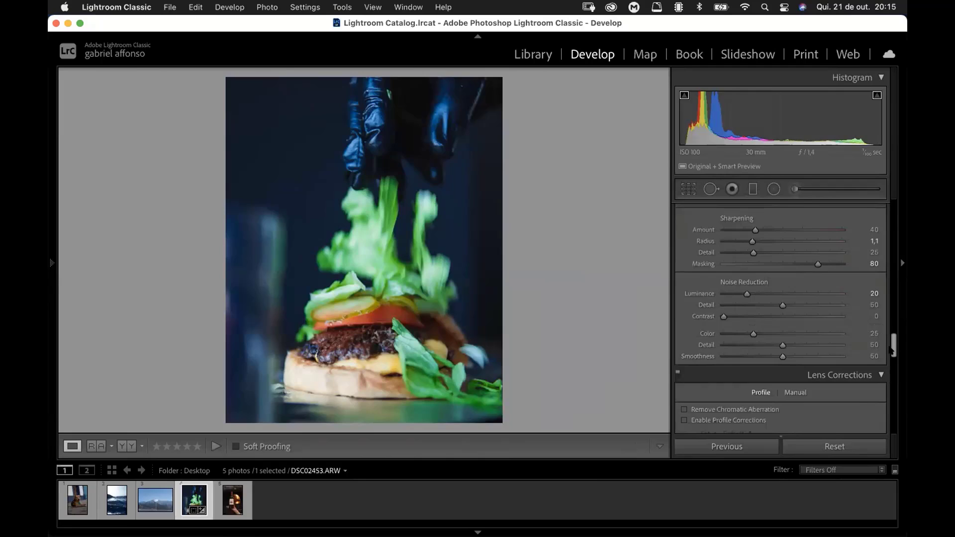
{"action": "left_click_drag", "start_coordinate": [894, 347], "coordinate": [893, 353]}
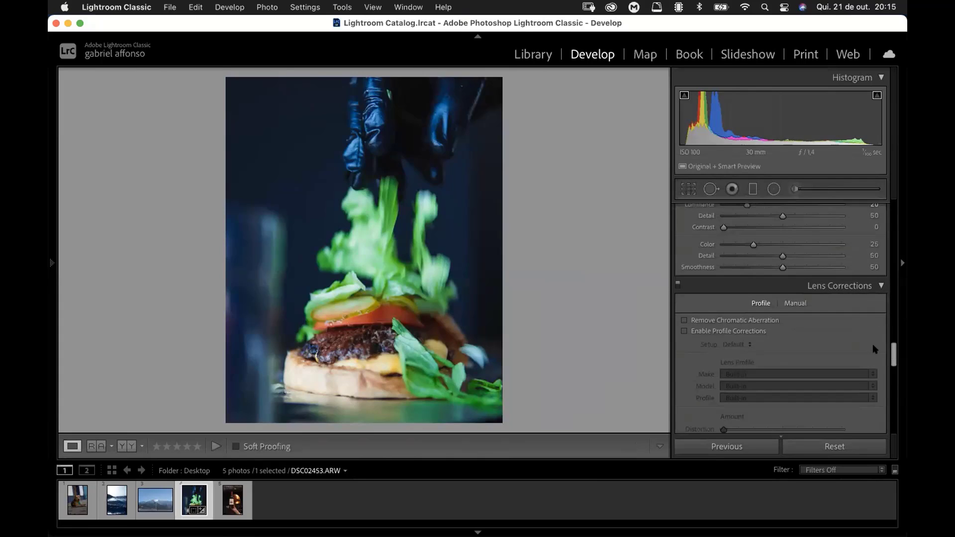
{"action": "left_click", "coordinate": [685, 320]}
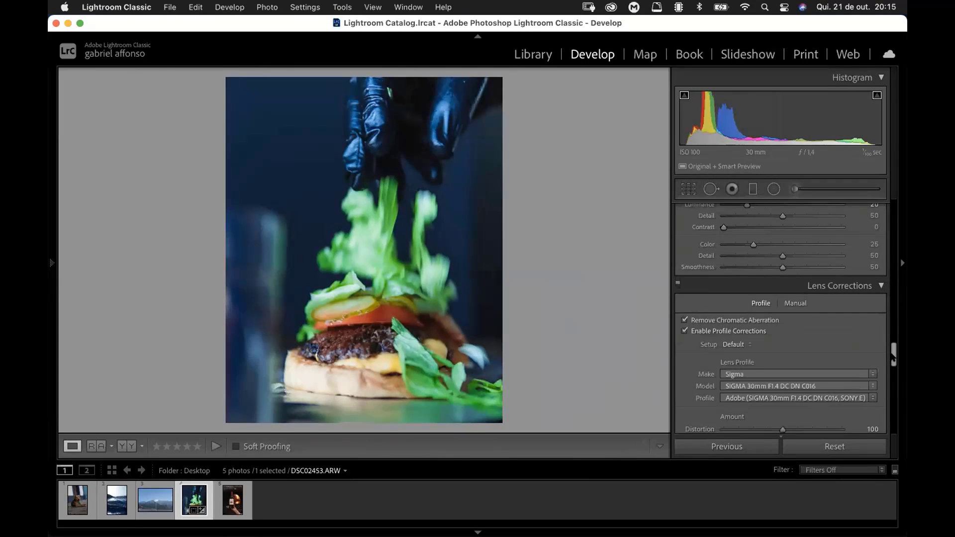
{"action": "scroll", "coordinate": [894, 356], "scroll_direction": "down", "scroll_amount": 2}
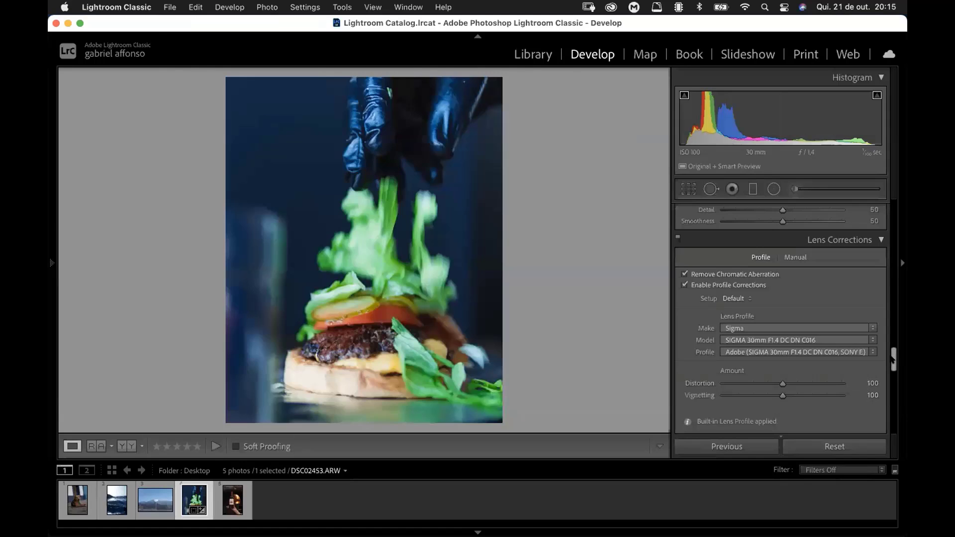
Step: Calibrate the Green Primary to hue −14 and saturation −31, and raise the Red Primary hue slightly
{"action": "left_click_drag", "start_coordinate": [892, 357], "coordinate": [893, 397]}
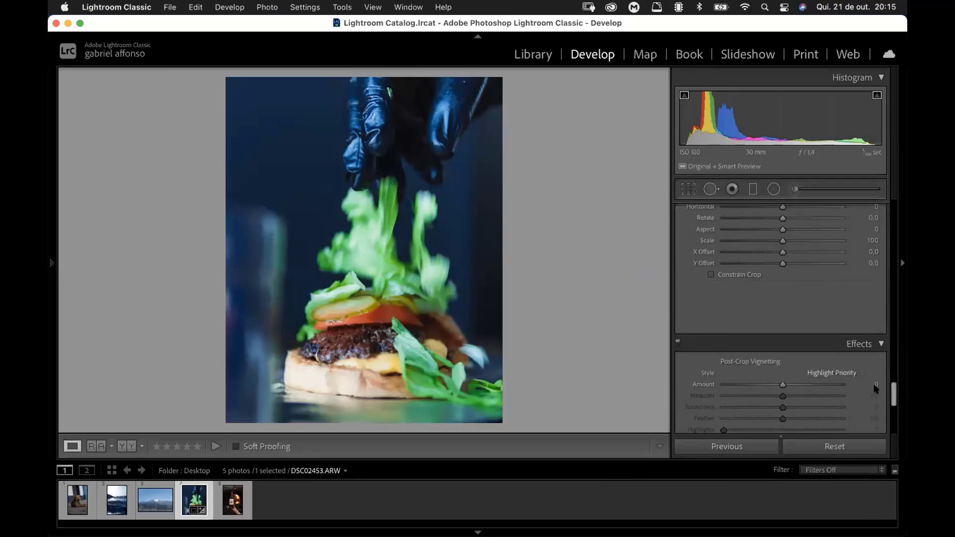
{"action": "left_click_drag", "start_coordinate": [893, 401], "coordinate": [859, 469]}
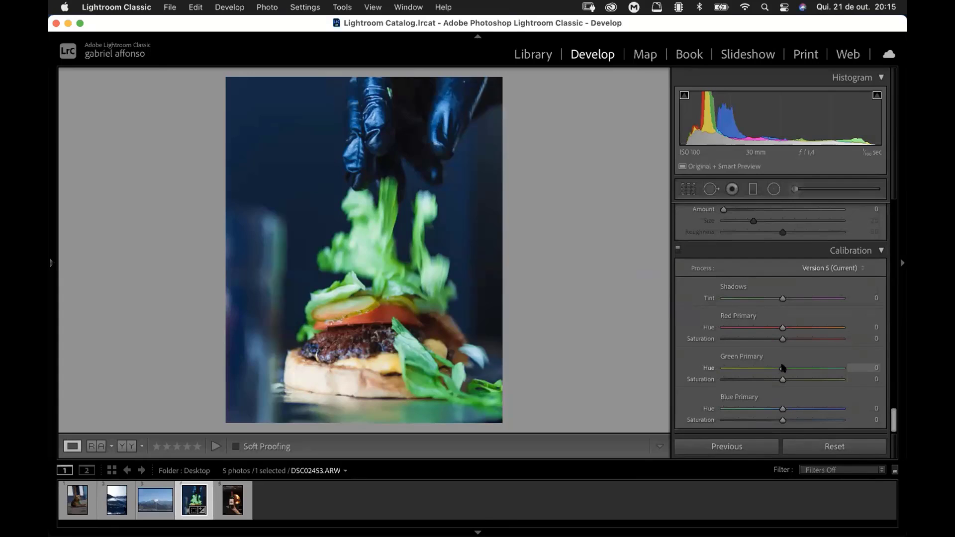
{"action": "left_click_drag", "start_coordinate": [783, 368], "coordinate": [758, 380]}
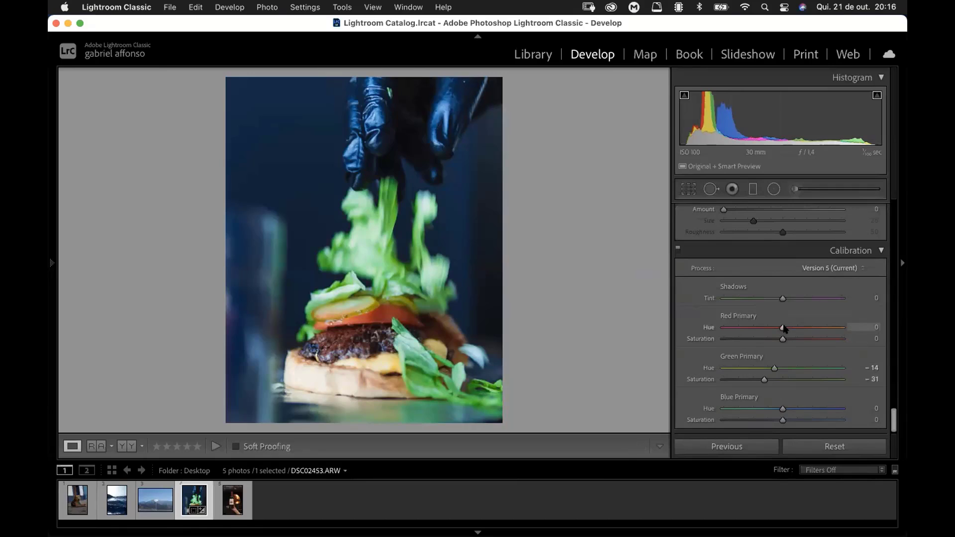
{"action": "left_click_drag", "start_coordinate": [784, 328], "coordinate": [788, 328]}
{"action": "scroll", "coordinate": [895, 415], "scroll_direction": "up", "scroll_amount": 1}
{"action": "left_click_drag", "start_coordinate": [893, 413], "coordinate": [893, 354]}
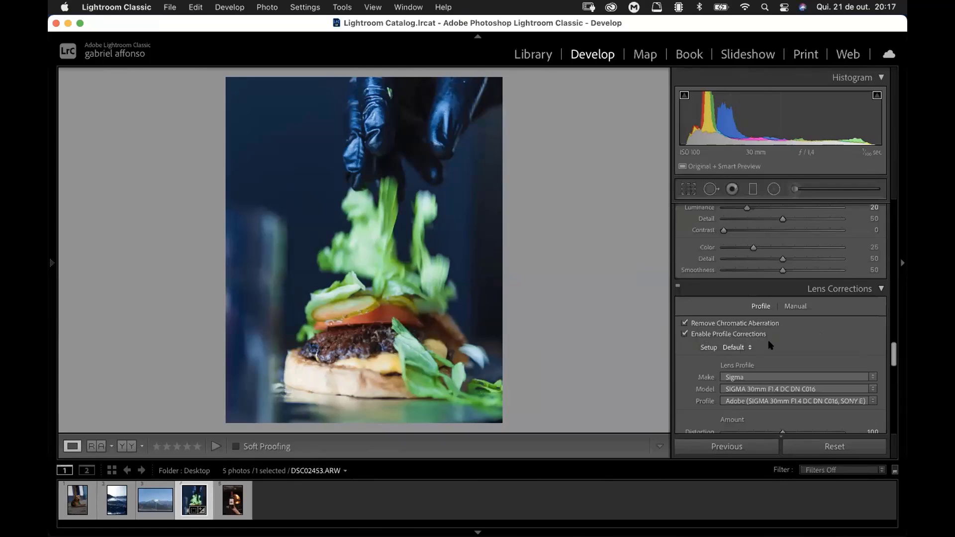
Step: Calibrate the Blue Primary to hue −10 and saturation +29 for the burger photo
{"action": "left_click_drag", "start_coordinate": [894, 348], "coordinate": [893, 422]}
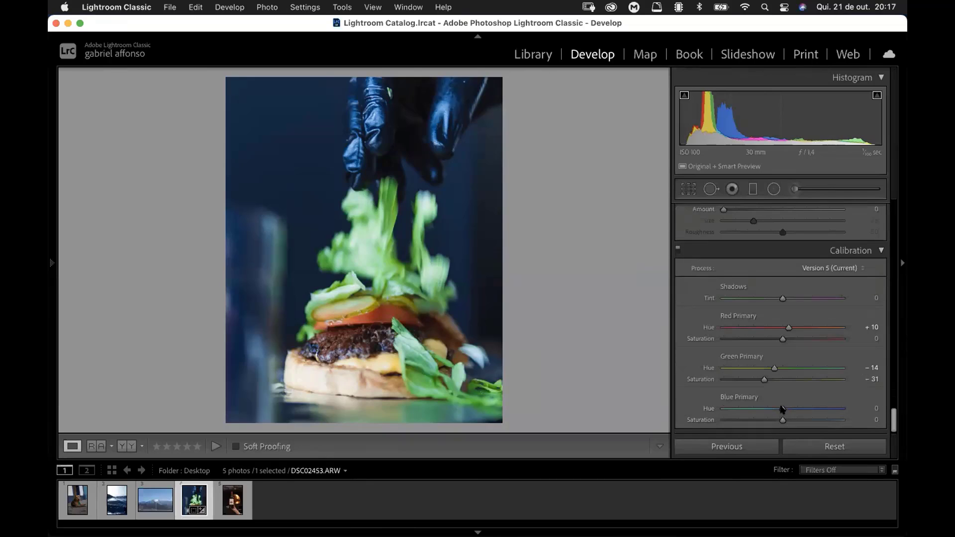
{"action": "left_click_drag", "start_coordinate": [782, 409], "coordinate": [799, 419]}
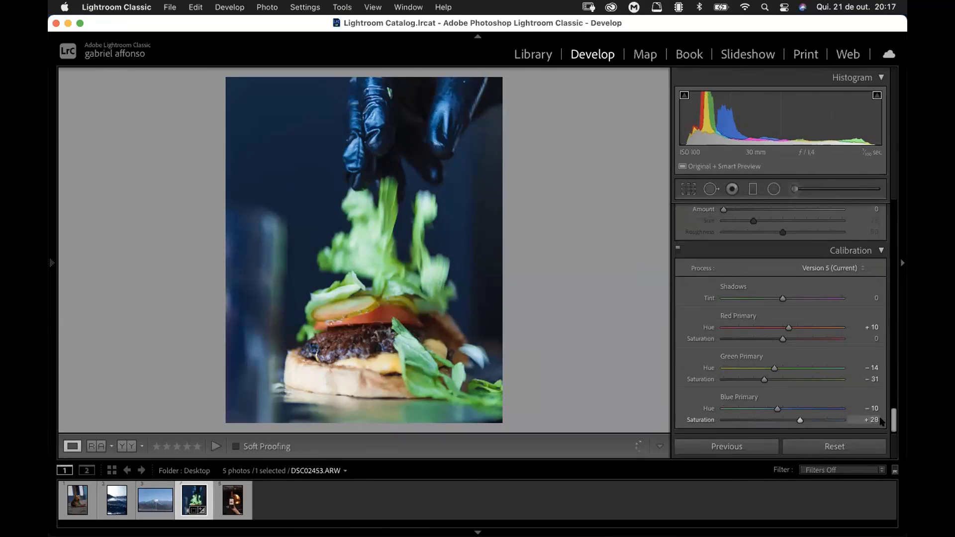
Step: Set the photo's overall Saturation to 0 in the basic Presence adjustments
{"action": "left_click_drag", "start_coordinate": [893, 417], "coordinate": [885, 224]}
{"action": "scroll", "coordinate": [811, 284], "scroll_direction": "down", "scroll_amount": 5}
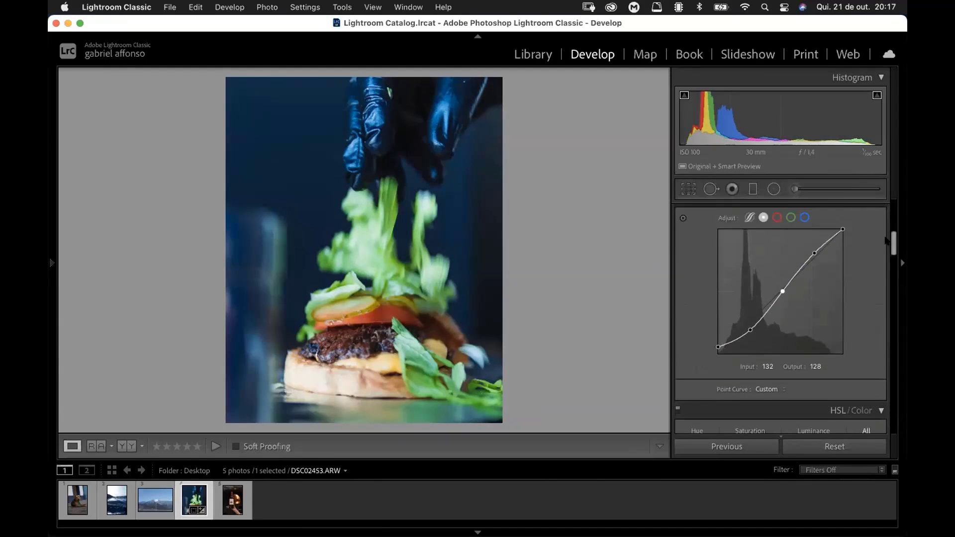
{"action": "scroll", "coordinate": [812, 285], "scroll_direction": "up", "scroll_amount": 3}
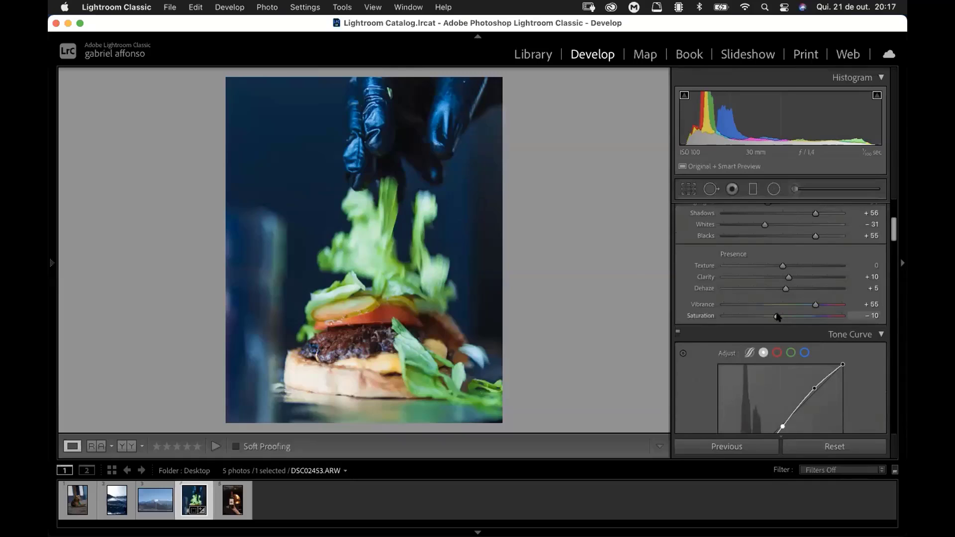
{"action": "left_click_drag", "start_coordinate": [777, 316], "coordinate": [783, 316]}
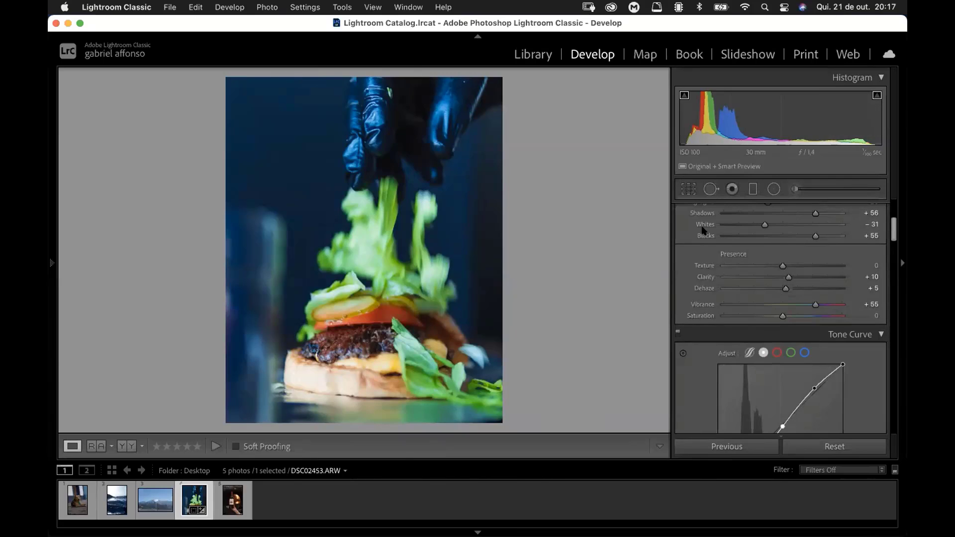
Step: Compare the calibrated burger photo with its before view, switching back and forth three times
{"action": "key", "text": "backslash"}
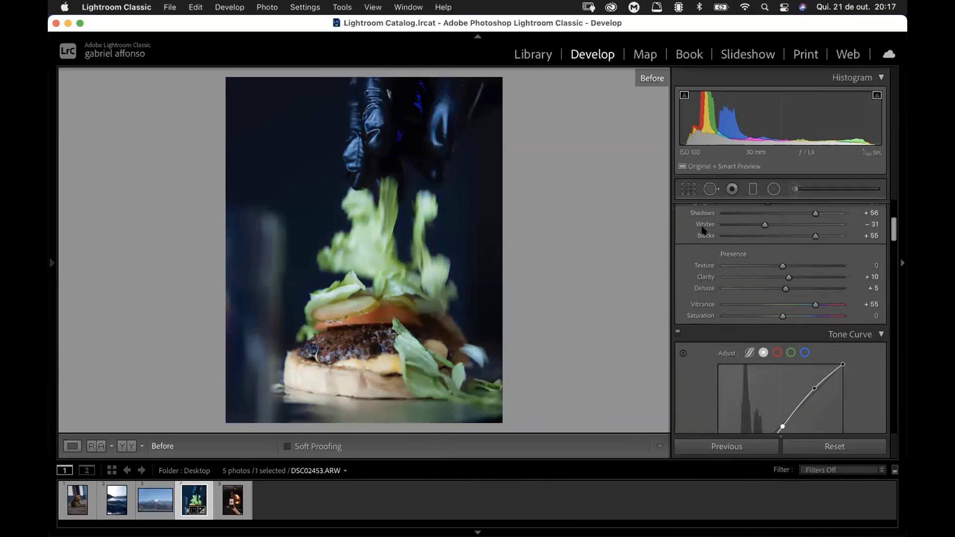
{"action": "key", "text": "backslash"}
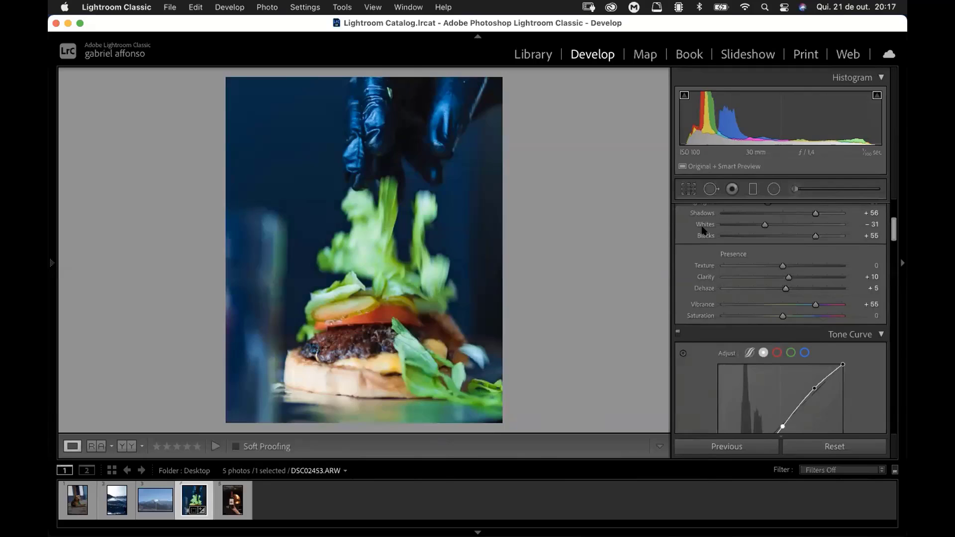
{"action": "key", "text": "backslash"}
{"action": "key", "text": "backslash"}
{"action": "key", "text": "backslash"}
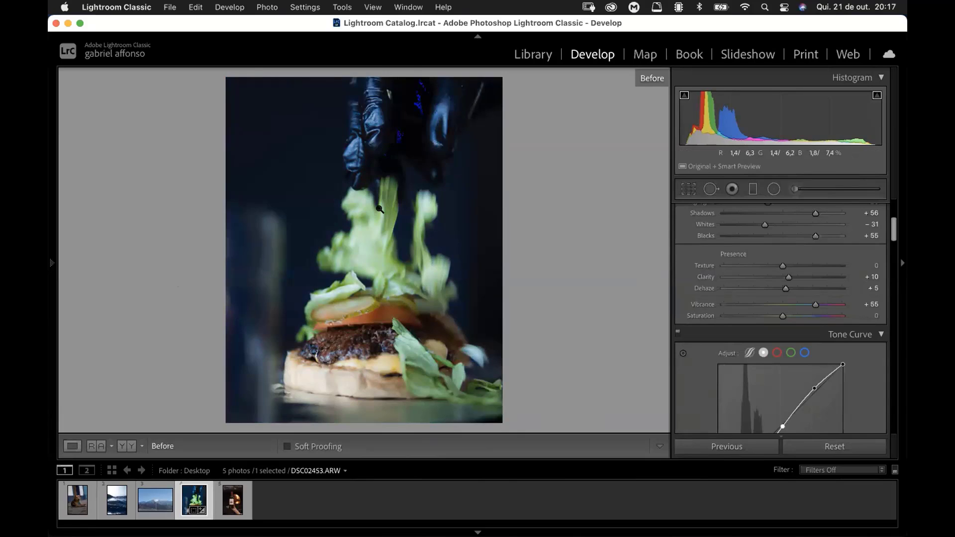
{"action": "key", "text": "backslash"}
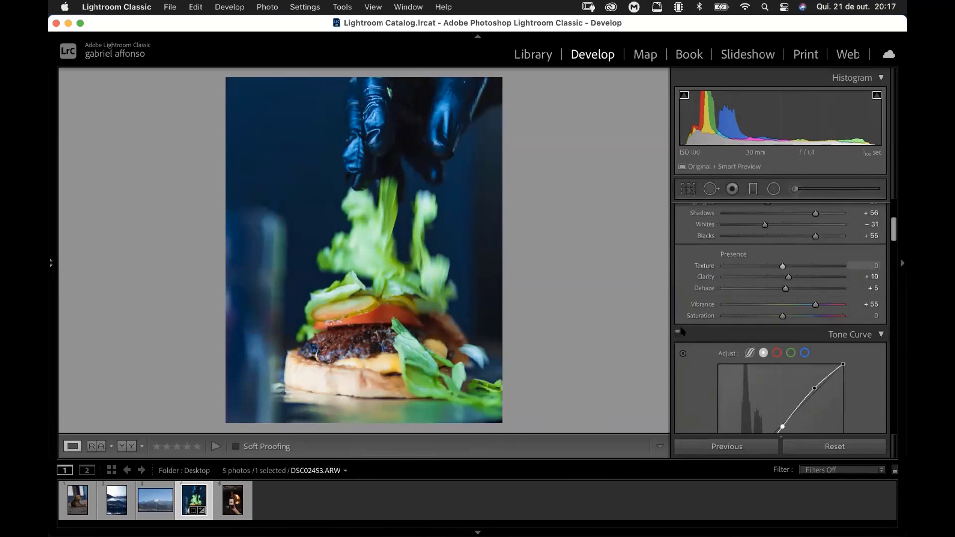
Step: Brighten the point tone curve slightly by raising its highlight point and its midtone point
{"action": "scroll", "coordinate": [682, 380], "scroll_direction": "down", "scroll_amount": 3}
{"action": "left_click_drag", "start_coordinate": [813, 326], "coordinate": [812, 329]}
{"action": "left_click_drag", "start_coordinate": [782, 373], "coordinate": [779, 363]}
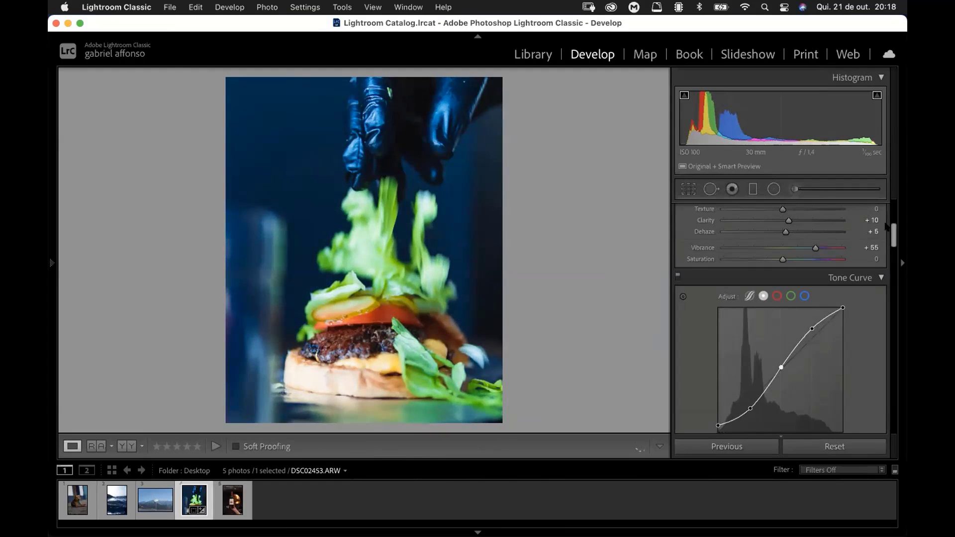
{"action": "left_click_drag", "start_coordinate": [893, 230], "coordinate": [893, 209]}
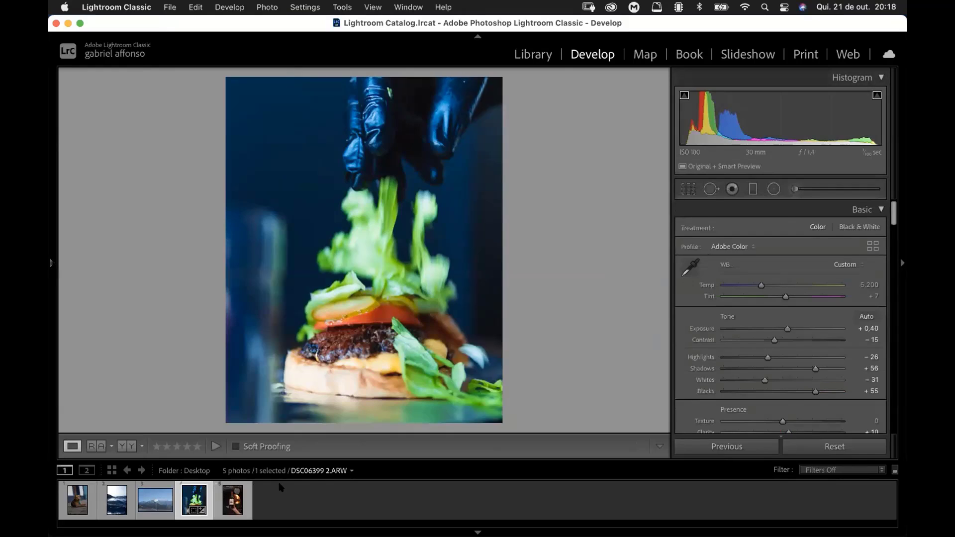
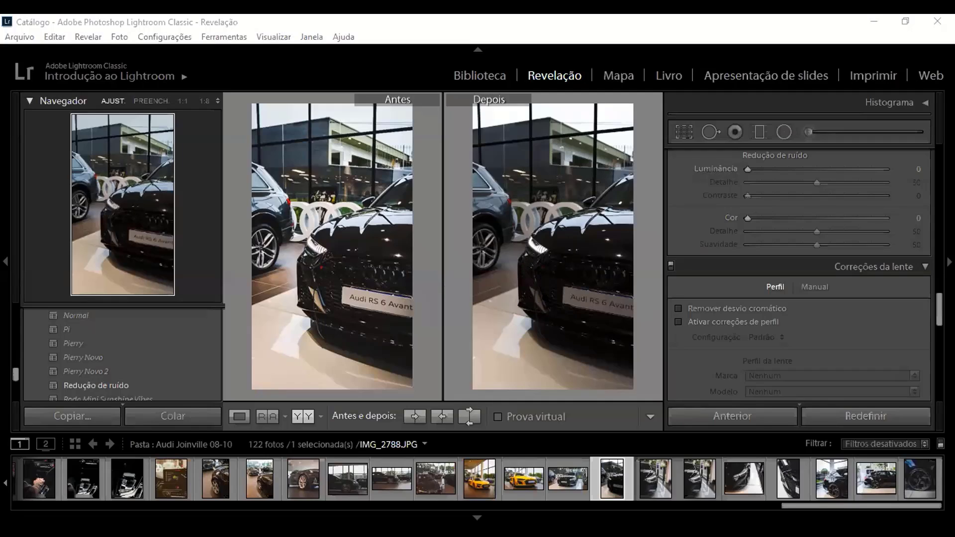
Step: Swap the before and after settings of car photo IMG_2788.JPG so the edited version becomes the After view
{"action": "scroll", "coordinate": [799, 278], "scroll_direction": "up", "scroll_amount": 5}
{"action": "scroll", "coordinate": [797, 255], "scroll_direction": "up", "scroll_amount": 5}
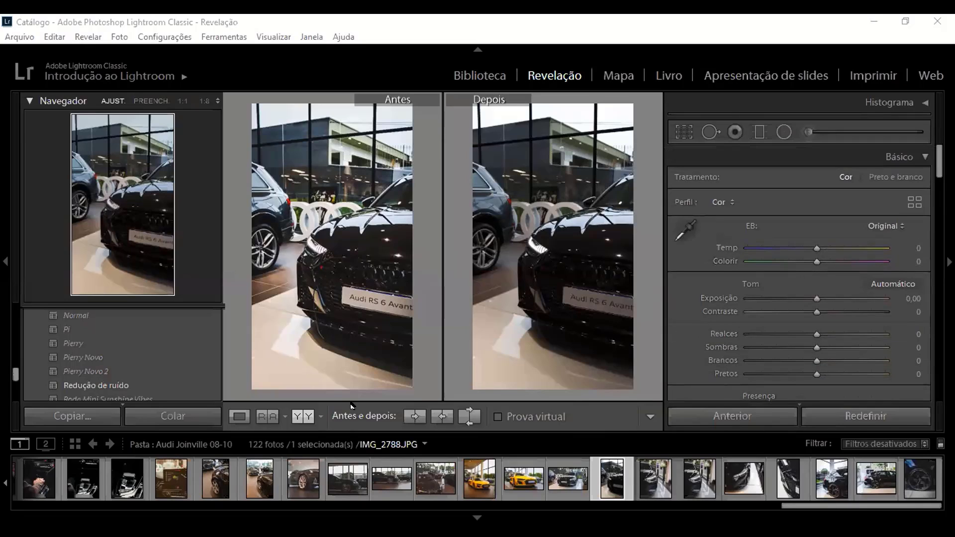
{"action": "left_click", "coordinate": [469, 417]}
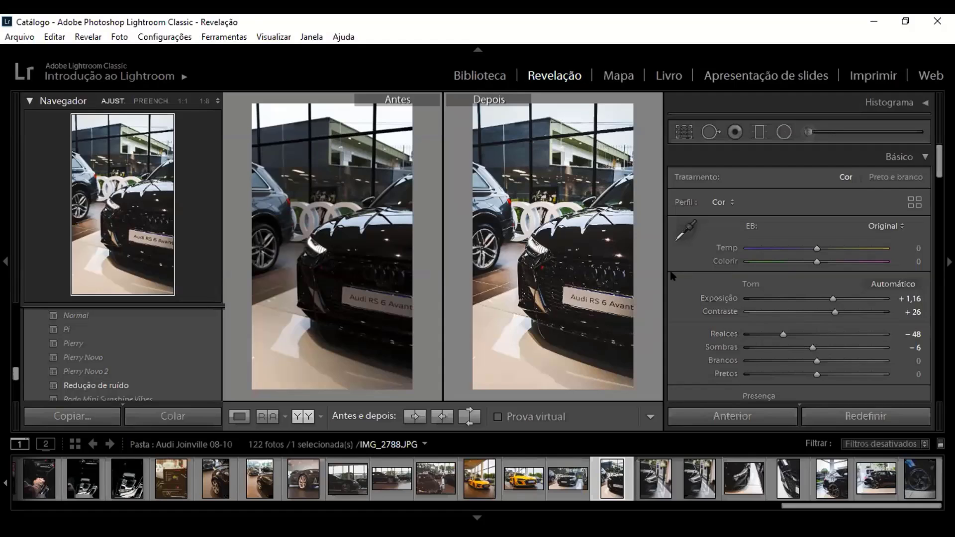
Step: Reduce the Clarity of the Audi photo to +46 in the basic Presence adjustments
{"action": "scroll", "coordinate": [781, 327], "scroll_direction": "down", "scroll_amount": 3}
{"action": "scroll", "coordinate": [816, 278], "scroll_direction": "up", "scroll_amount": 3}
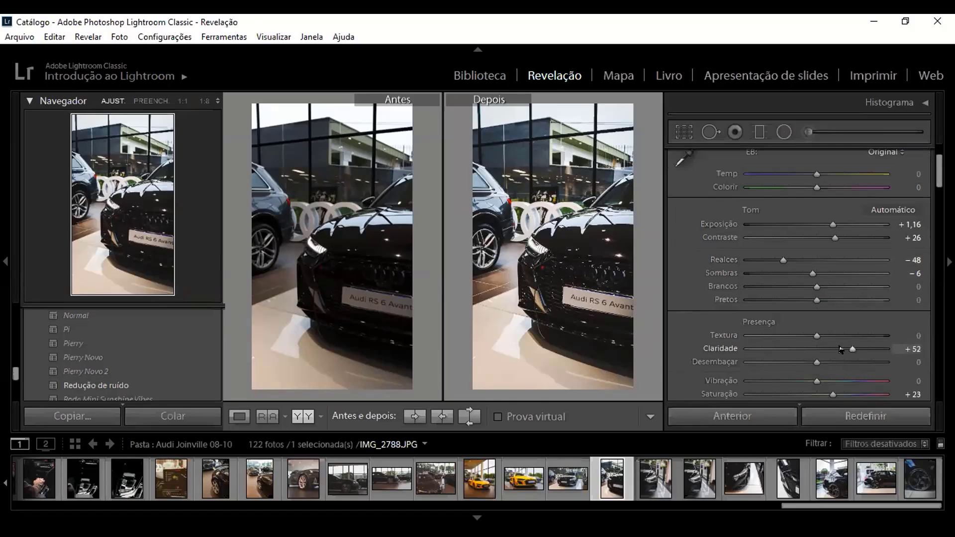
{"action": "mouse_move", "coordinate": [848, 348]}
{"action": "left_mouse_down"}
{"action": "mouse_move", "coordinate": [810, 349]}
{"action": "mouse_move", "coordinate": [845, 347]}
{"action": "mouse_move", "coordinate": [824, 348]}
{"action": "mouse_move", "coordinate": [836, 347]}
{"action": "left_mouse_up"}
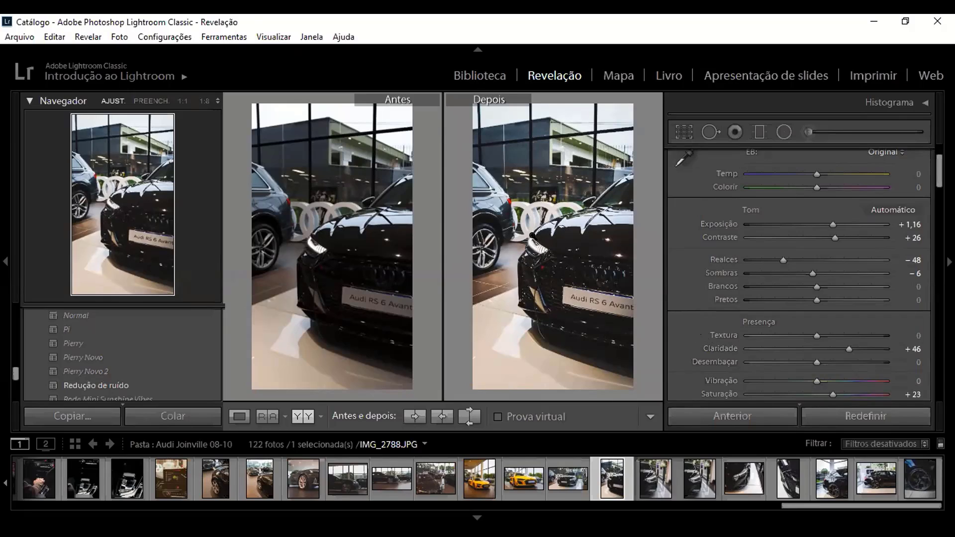
Step: Sample neutral tones on the black car in the After view with the White Balance Selector to correct the color cast
{"action": "scroll", "coordinate": [824, 247], "scroll_direction": "up", "scroll_amount": 3}
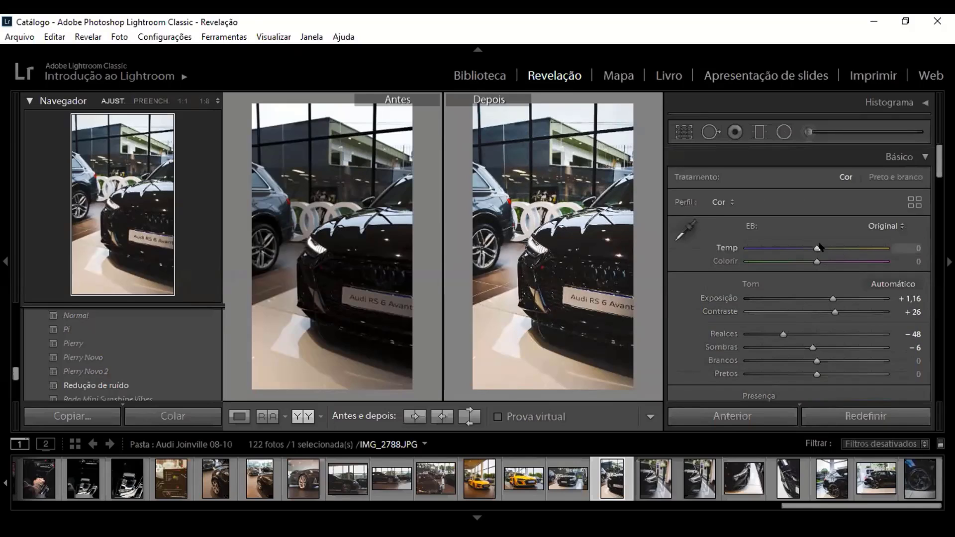
{"action": "left_click", "coordinate": [696, 229]}
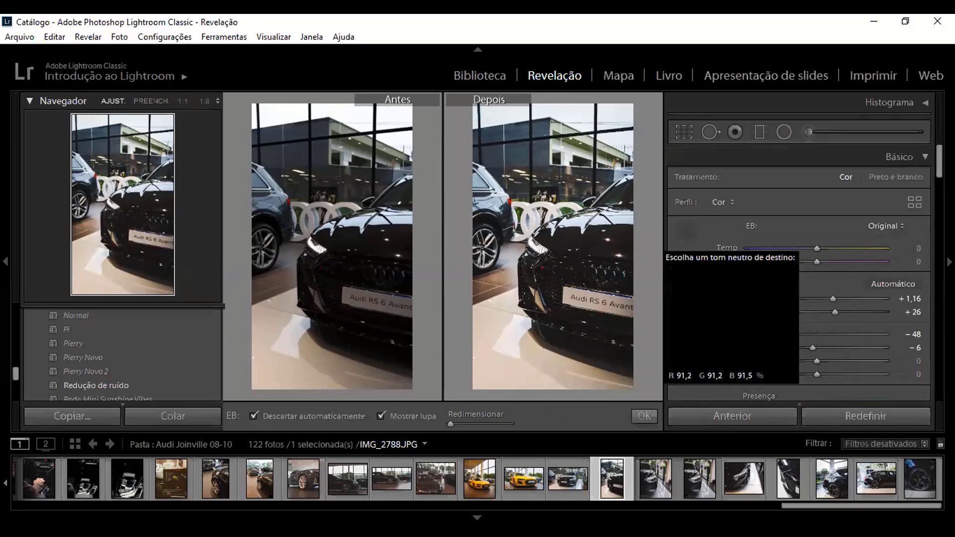
{"action": "left_click", "coordinate": [578, 246]}
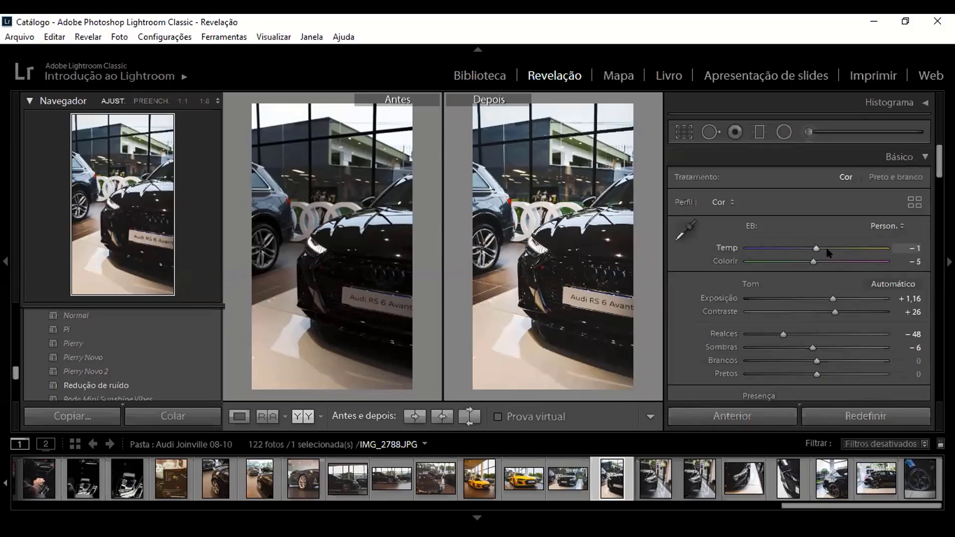
{"action": "left_click", "coordinate": [685, 230]}
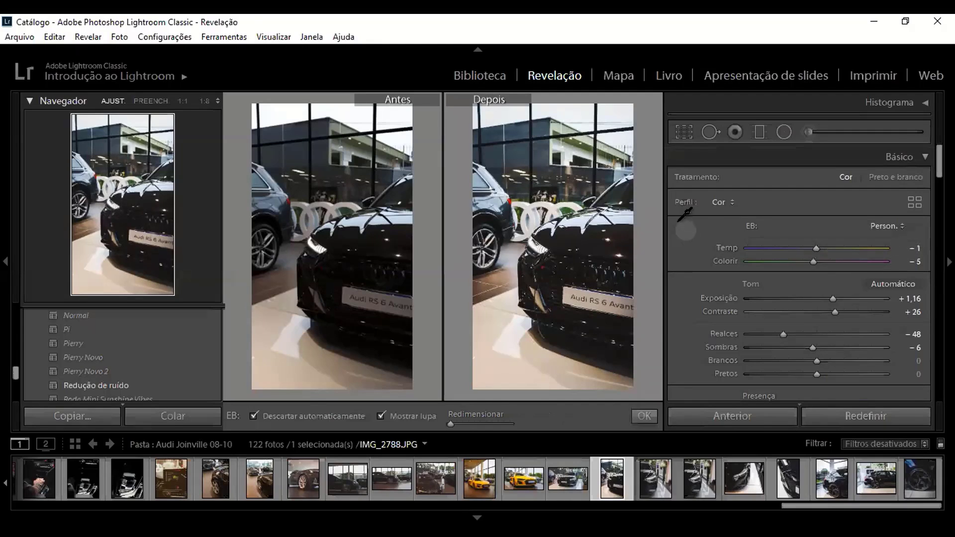
{"action": "left_click", "coordinate": [567, 254]}
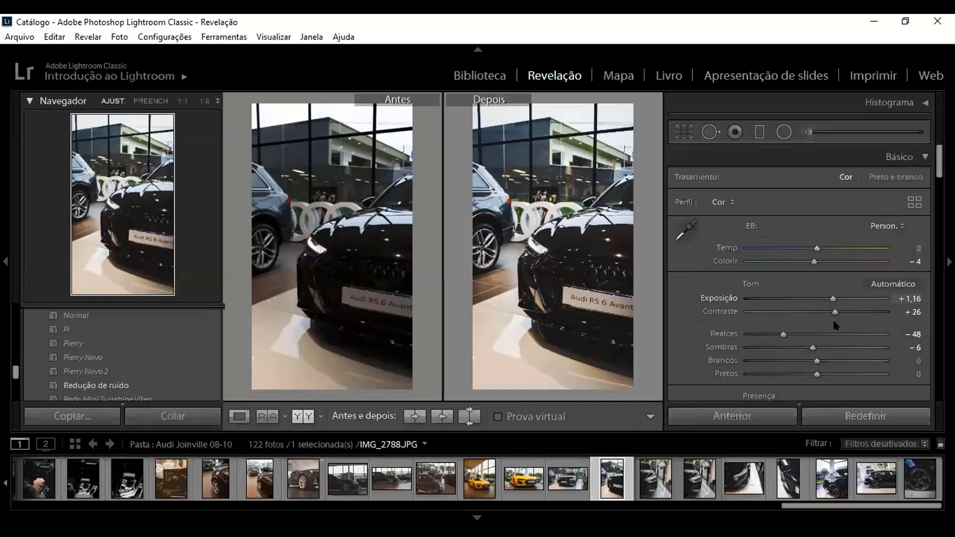
Step: Adjust the RGB point tone curve by testing the black point at 0, lifting it to fade the blacks, and slightly lowering the shadow point
{"action": "scroll", "coordinate": [833, 321], "scroll_direction": "down", "scroll_amount": 3}
{"action": "scroll", "coordinate": [741, 299], "scroll_direction": "down", "scroll_amount": 5}
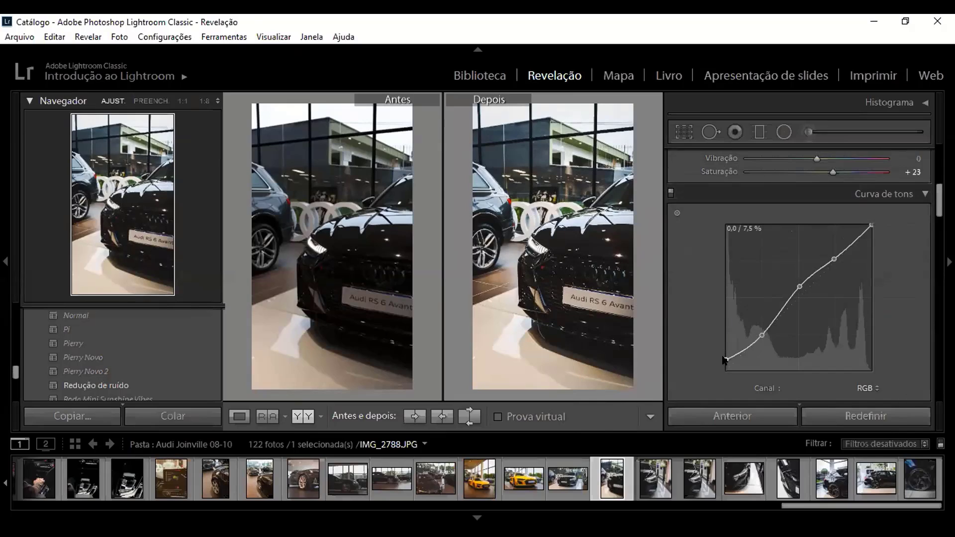
{"action": "left_click_drag", "start_coordinate": [723, 359], "coordinate": [718, 357]}
{"action": "left_click_drag", "start_coordinate": [724, 358], "coordinate": [724, 380]}
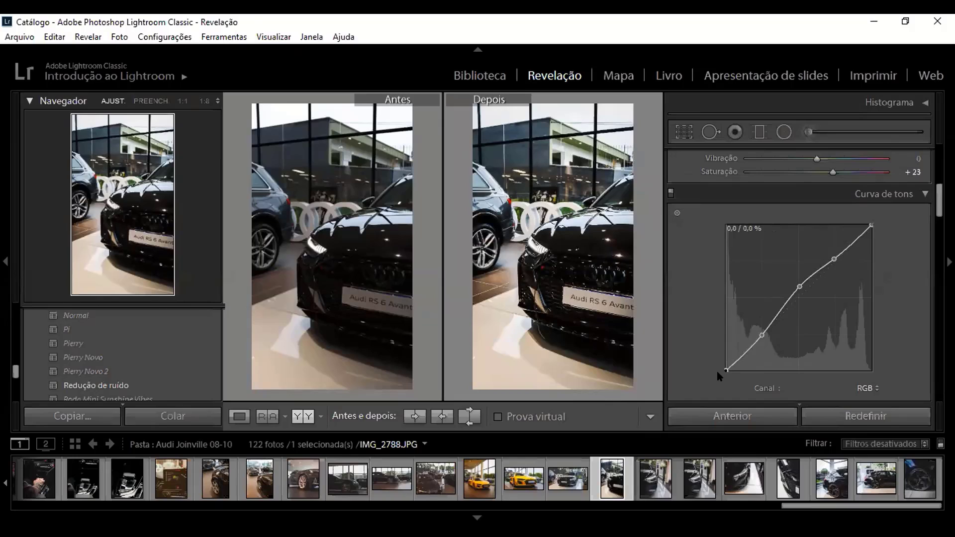
{"action": "left_click_drag", "start_coordinate": [717, 372], "coordinate": [711, 355]}
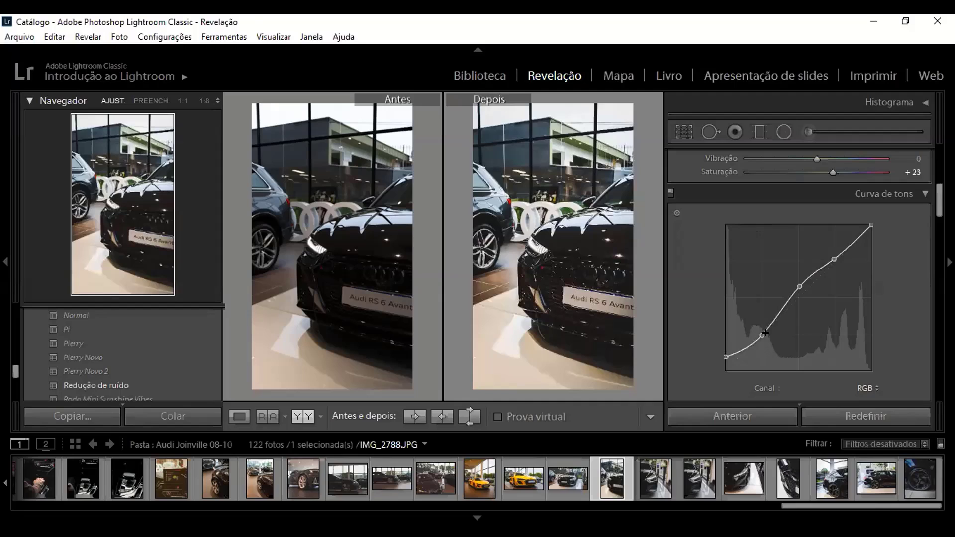
{"action": "left_click_drag", "start_coordinate": [761, 335], "coordinate": [764, 337]}
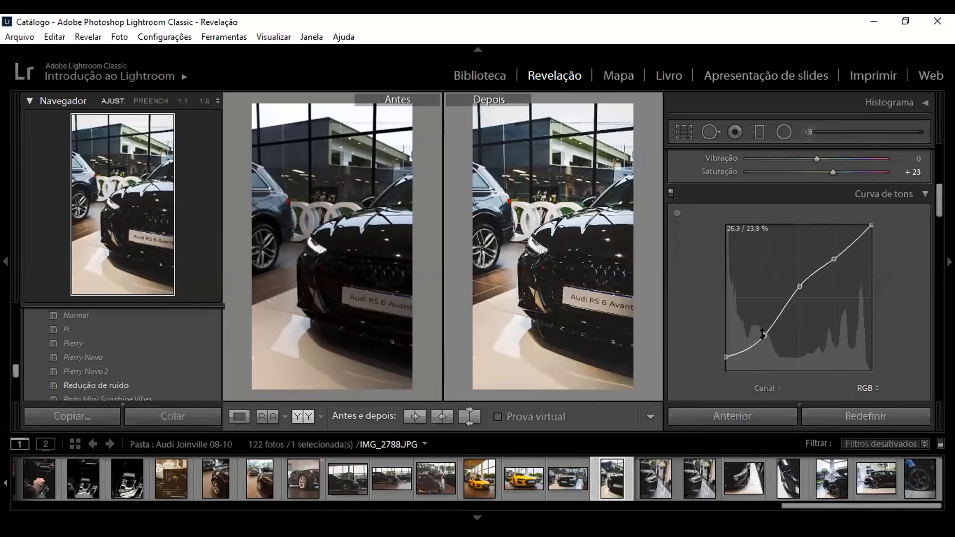
Step: Examine the car's headlight at 1:1 zoom in the side-by-side before and after views
{"action": "scroll", "coordinate": [732, 310], "scroll_direction": "down", "scroll_amount": 5}
{"action": "scroll", "coordinate": [732, 310], "scroll_direction": "down", "scroll_amount": 3}
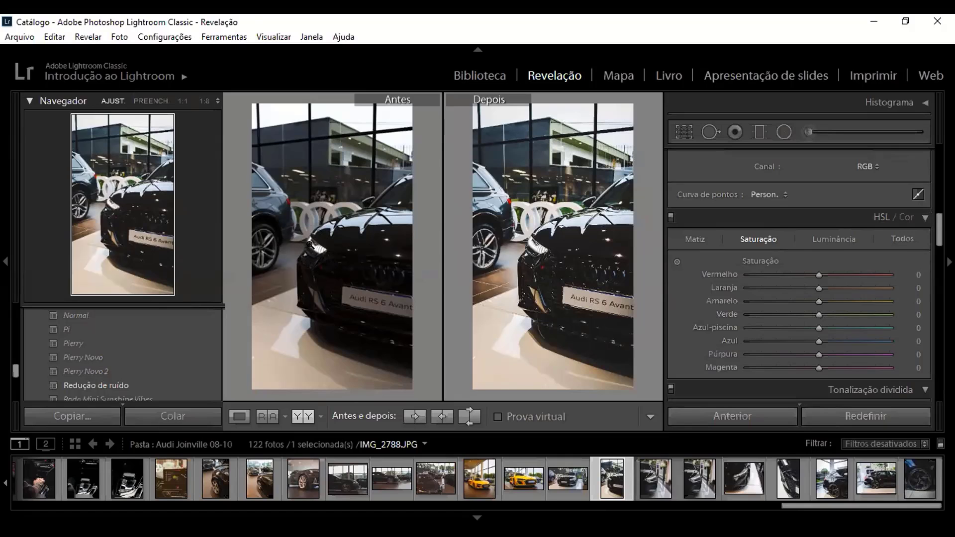
{"action": "left_click", "coordinate": [152, 101]}
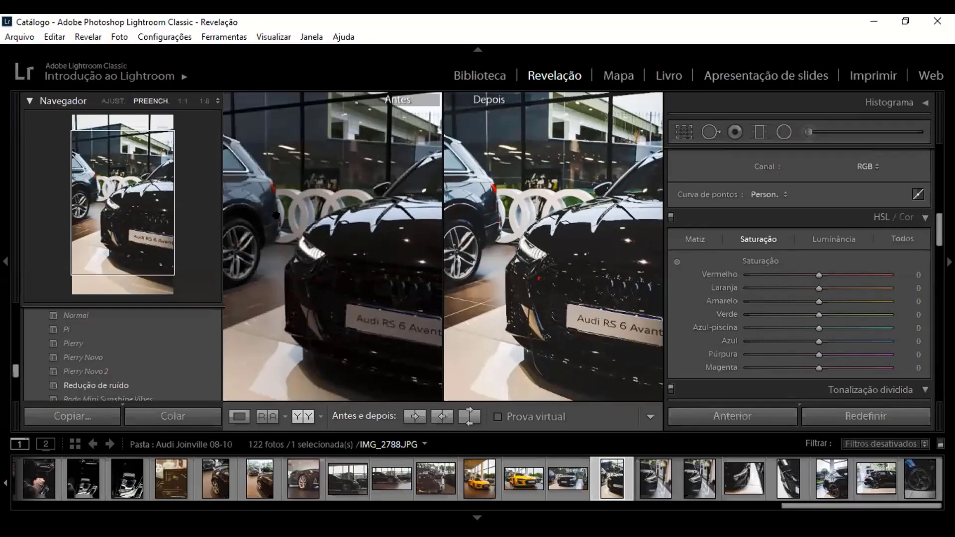
{"action": "left_click", "coordinate": [310, 248]}
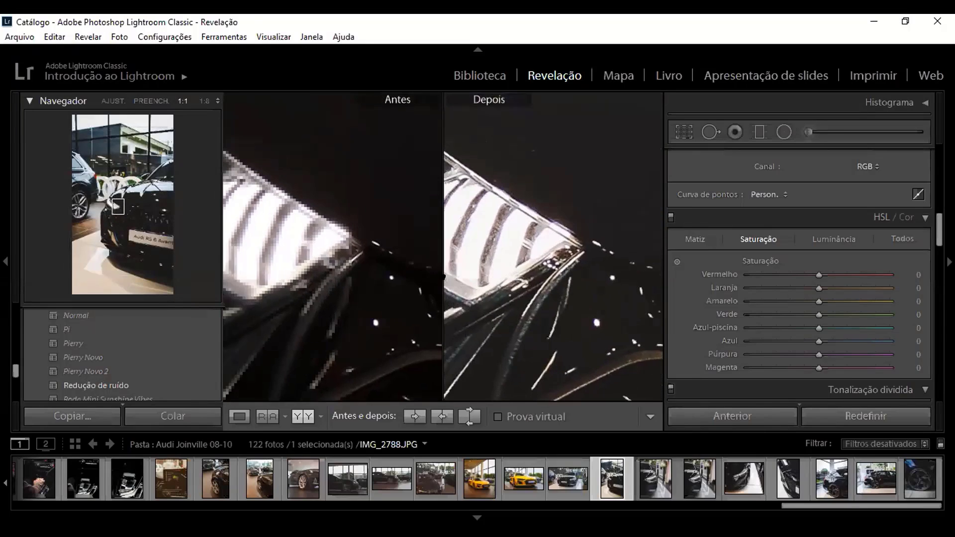
{"action": "left_click_drag", "start_coordinate": [443, 277], "coordinate": [473, 290]}
{"action": "left_click_drag", "start_coordinate": [312, 279], "coordinate": [375, 298]}
{"action": "left_click_drag", "start_coordinate": [300, 234], "coordinate": [365, 249]}
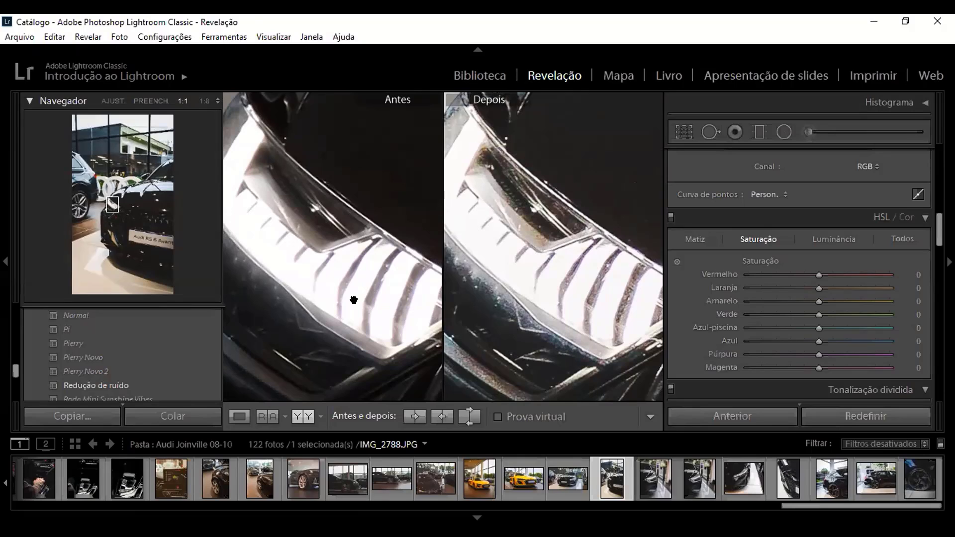
{"action": "left_click_drag", "start_coordinate": [358, 281], "coordinate": [386, 323]}
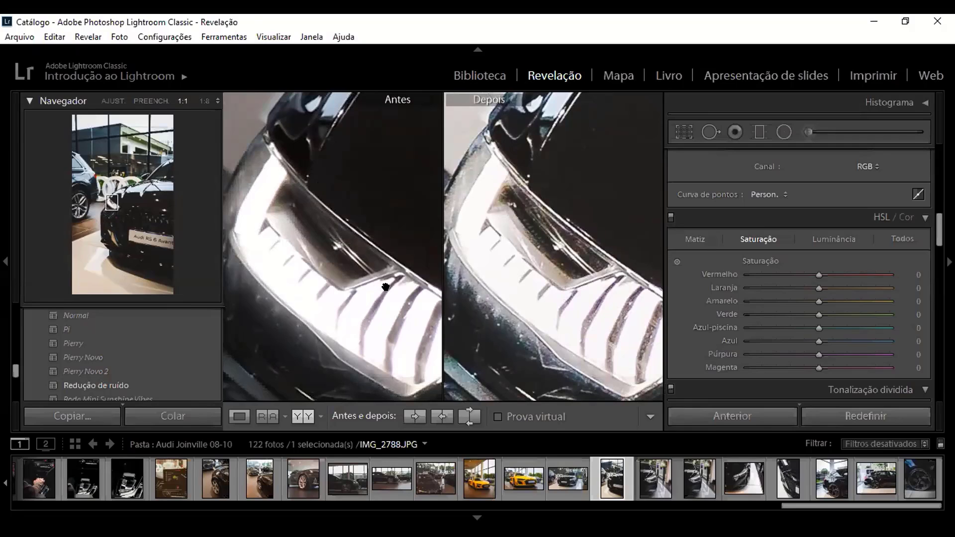
Step: Toggle Remove Chromatic Aberration in the lens profile corrections while checking the headlight's edges at 1:1
{"action": "scroll", "coordinate": [786, 299], "scroll_direction": "down", "scroll_amount": 10}
{"action": "scroll", "coordinate": [728, 293], "scroll_direction": "down", "scroll_amount": 2}
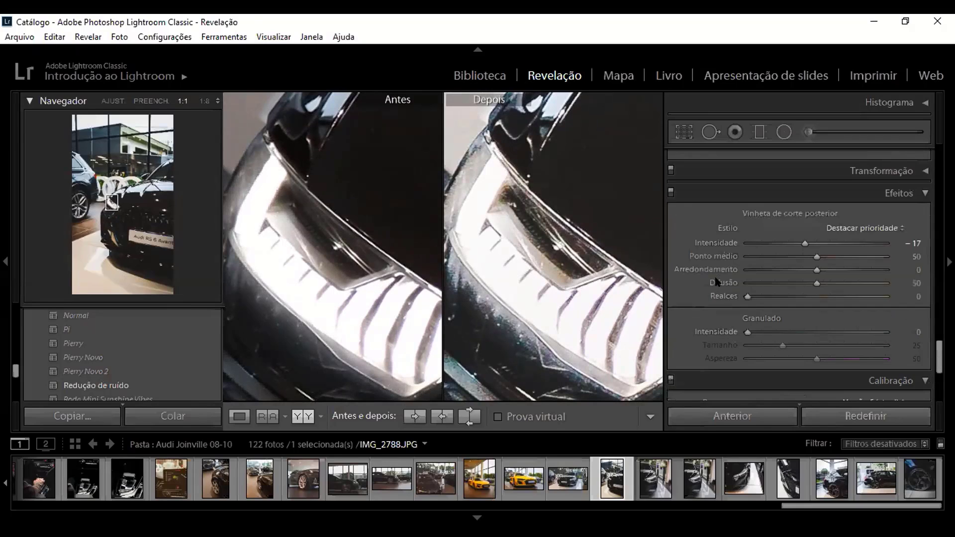
{"action": "scroll", "coordinate": [713, 298], "scroll_direction": "up", "scroll_amount": 6}
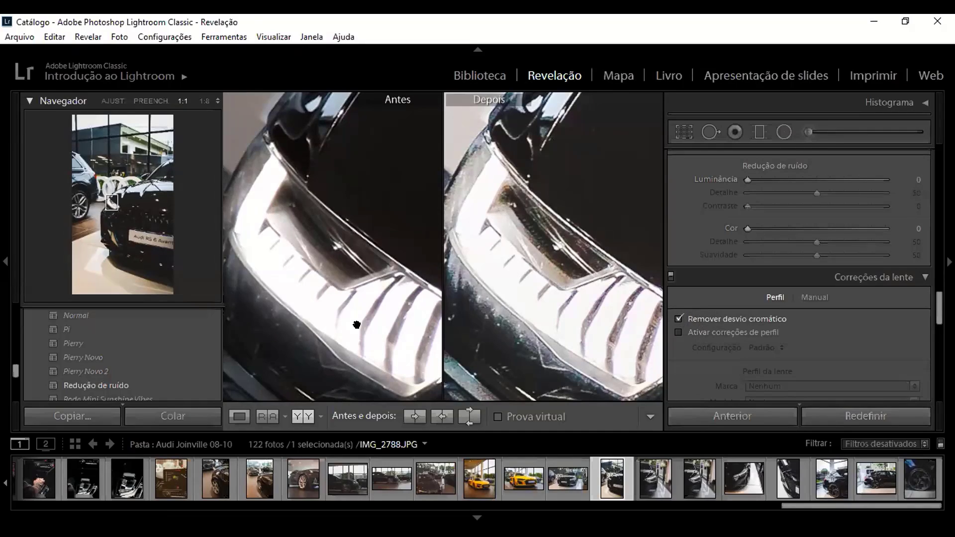
{"action": "left_click_drag", "start_coordinate": [387, 304], "coordinate": [390, 279]}
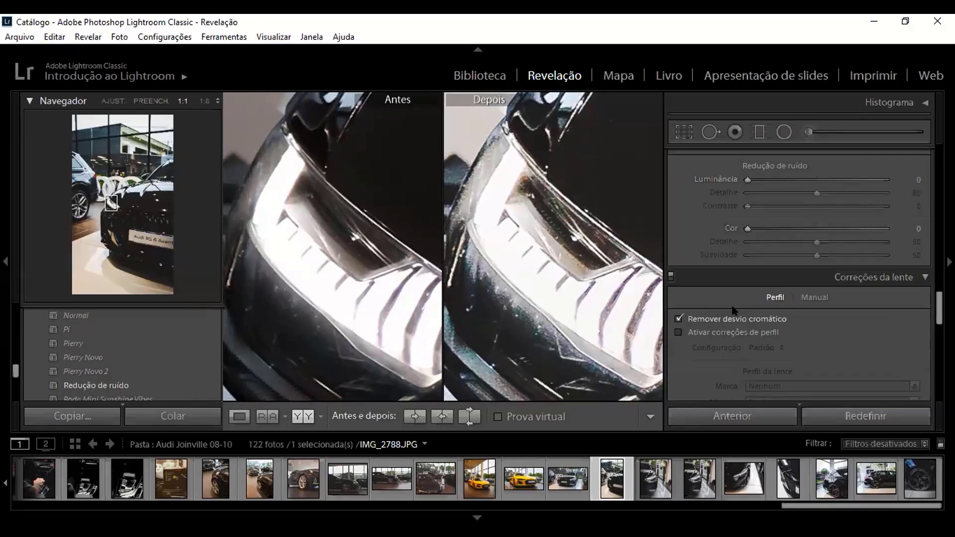
{"action": "left_click", "coordinate": [689, 321]}
Step: Set the Magenta saturation to +1 in the HSL adjustments and return the photo to the fill view
{"action": "scroll", "coordinate": [698, 320], "scroll_direction": "up", "scroll_amount": 6}
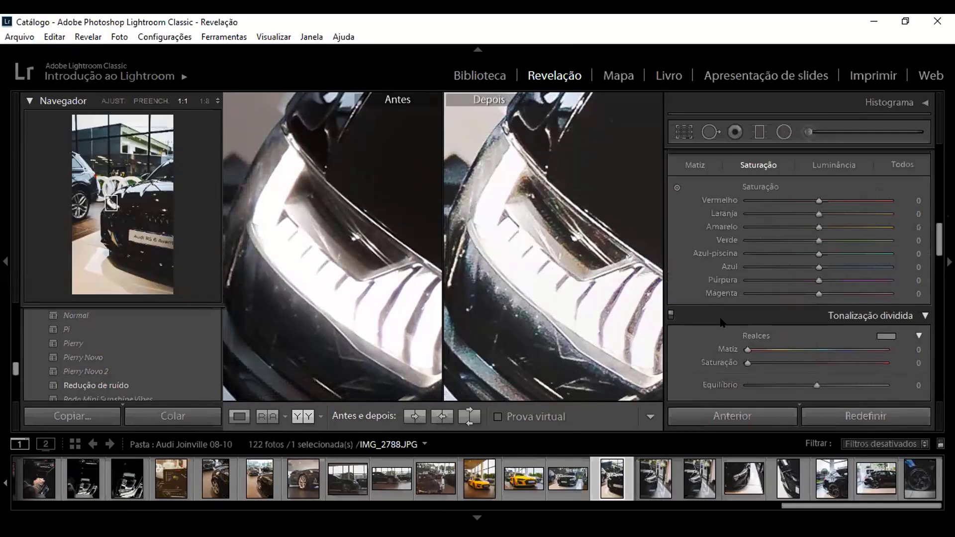
{"action": "scroll", "coordinate": [723, 322], "scroll_direction": "up", "scroll_amount": 2}
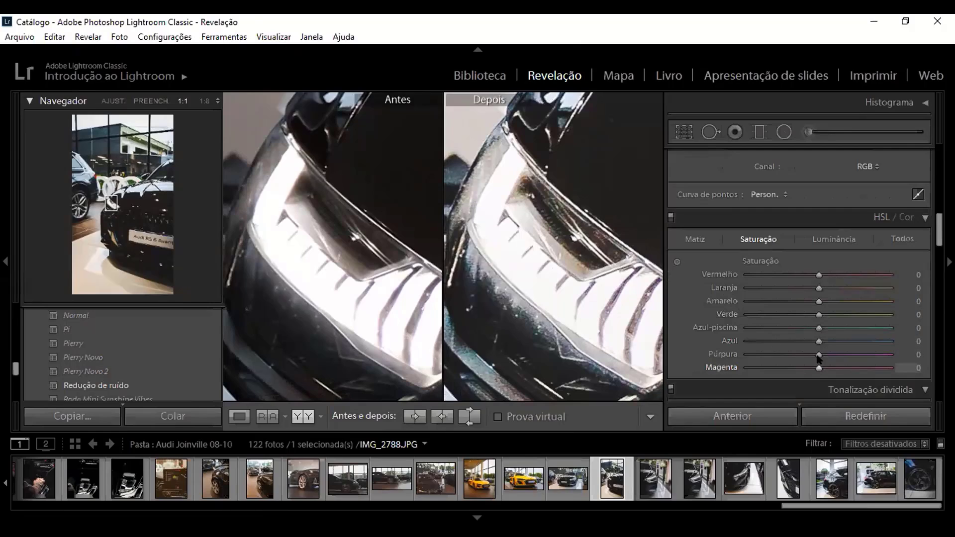
{"action": "mouse_move", "coordinate": [816, 367]}
{"action": "left_mouse_down"}
{"action": "mouse_move", "coordinate": [718, 368]}
{"action": "mouse_move", "coordinate": [802, 368]}
{"action": "mouse_move", "coordinate": [709, 354]}
{"action": "mouse_move", "coordinate": [812, 356]}
{"action": "mouse_move", "coordinate": [808, 368]}
{"action": "mouse_move", "coordinate": [815, 367]}
{"action": "left_mouse_up"}
{"action": "left_click", "coordinate": [457, 260]}
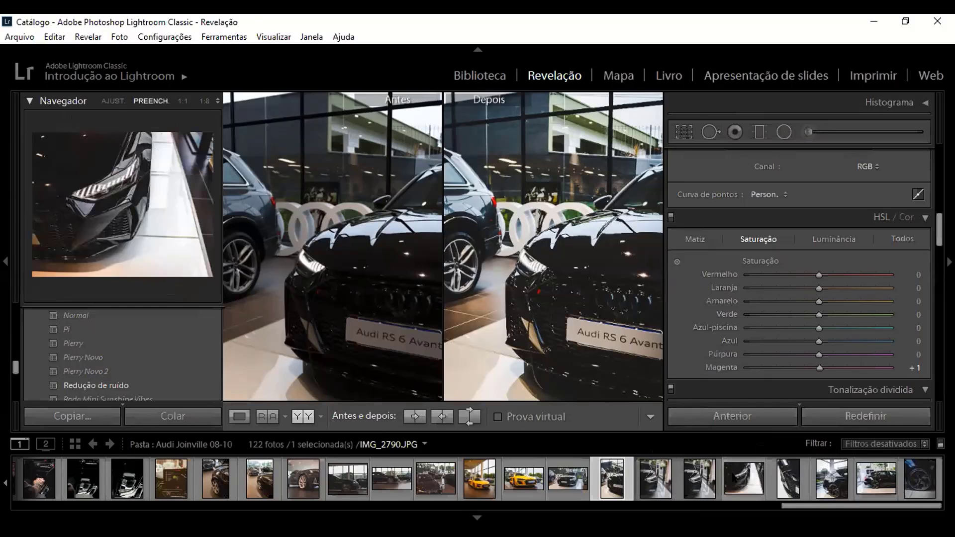
Step: Open photo IMG_2790.JPG in the before and after comparison and check it at close-up, fill and fit zoom levels
{"action": "left_click", "coordinate": [742, 470]}
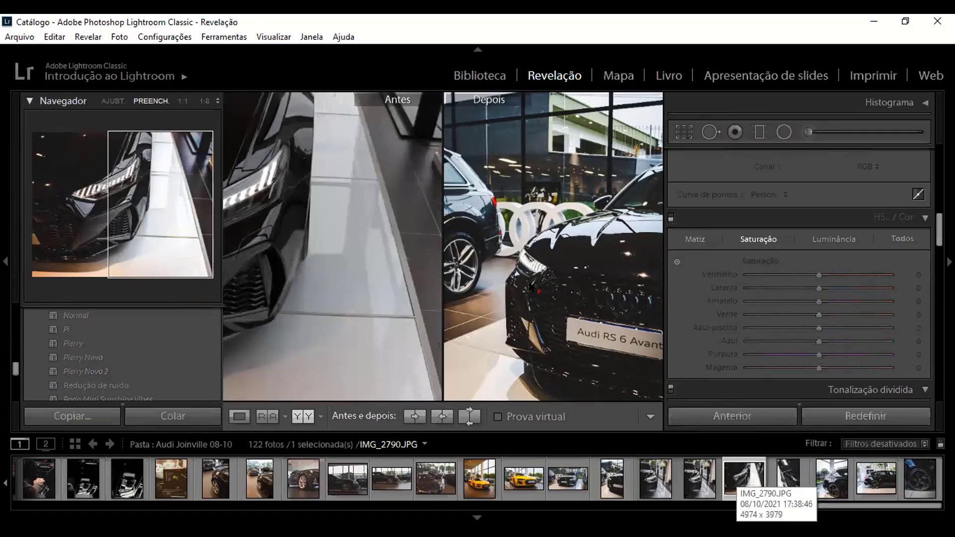
{"action": "left_click", "coordinate": [513, 258]}
{"action": "left_click", "coordinate": [514, 258]}
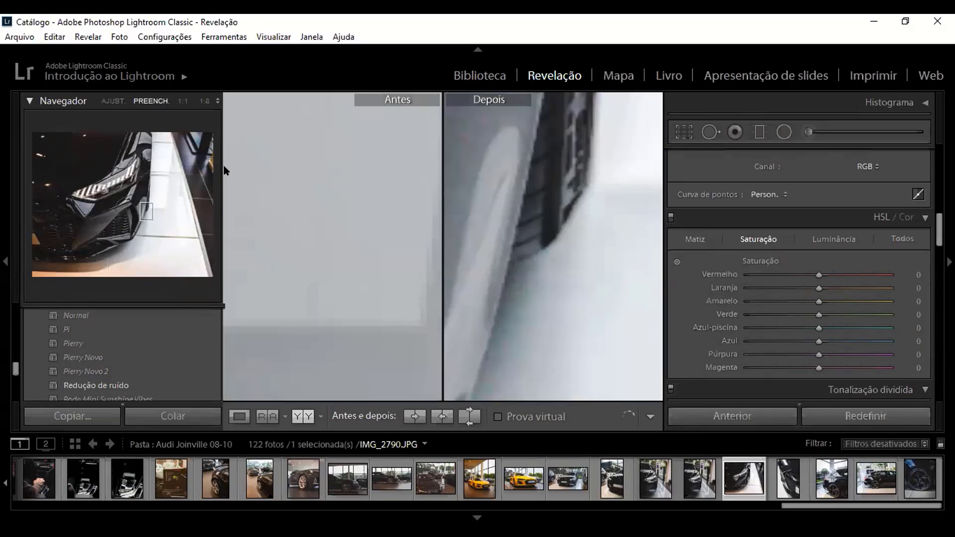
{"action": "left_click", "coordinate": [112, 101]}
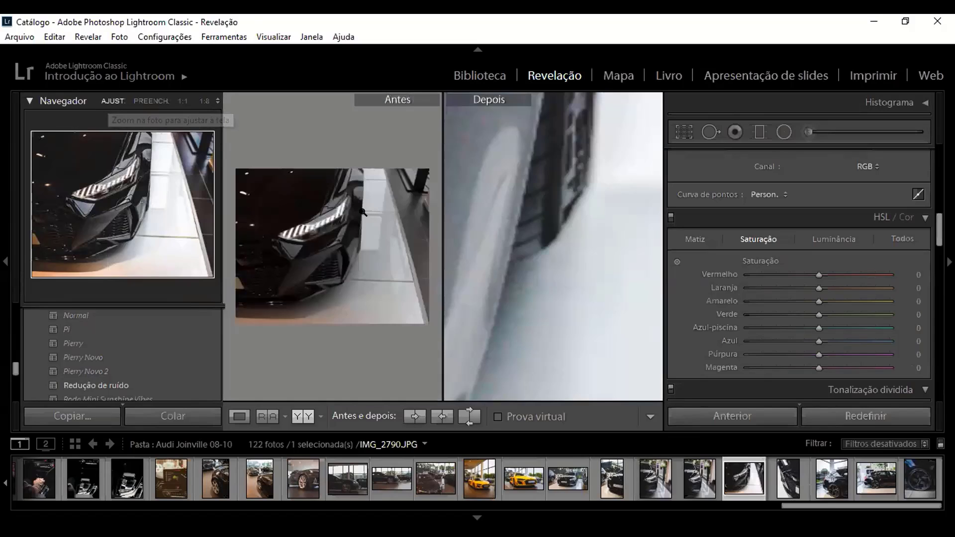
{"action": "left_click", "coordinate": [141, 101]}
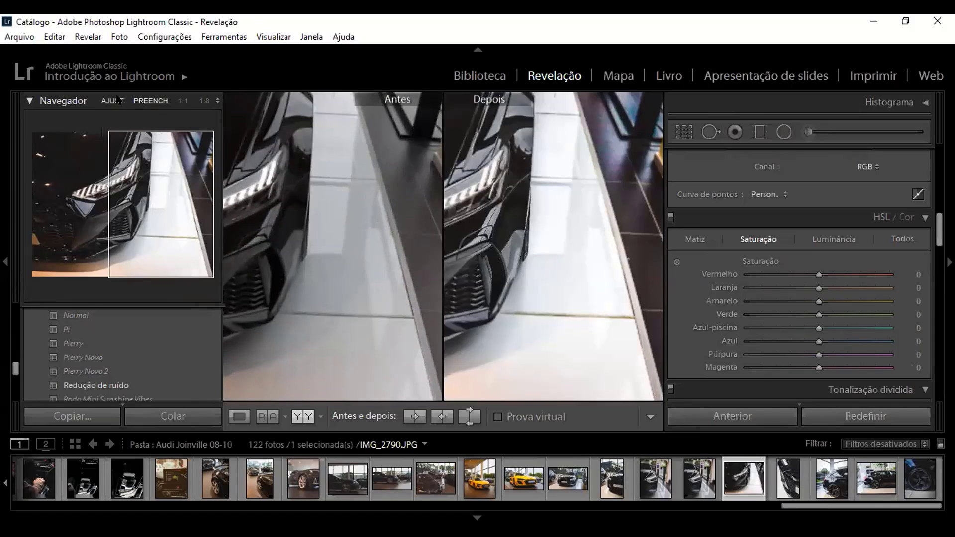
{"action": "left_click", "coordinate": [116, 101]}
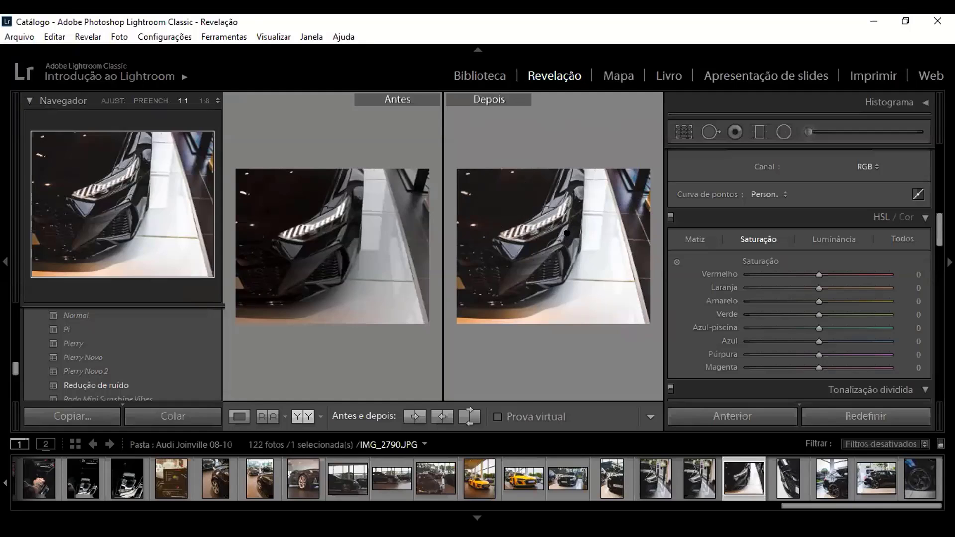
{"action": "left_click", "coordinate": [556, 235]}
{"action": "left_click", "coordinate": [365, 212]}
Step: Try Highlights at −82 and +33 on IMG_2790.JPG, settle on −78, and fit the whole photo in view
{"action": "scroll", "coordinate": [765, 302], "scroll_direction": "up", "scroll_amount": 10}
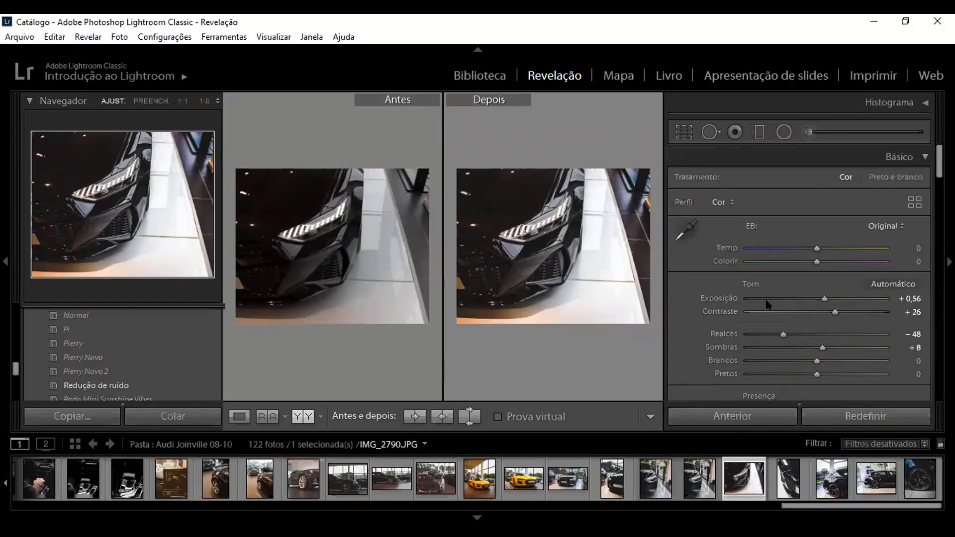
{"action": "left_click_drag", "start_coordinate": [795, 336], "coordinate": [764, 335]}
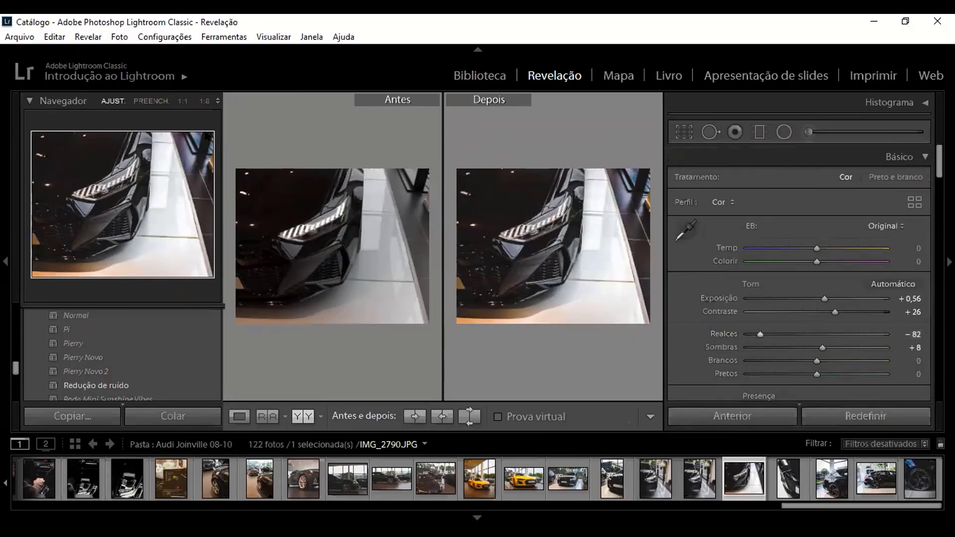
{"action": "left_click", "coordinate": [138, 100]}
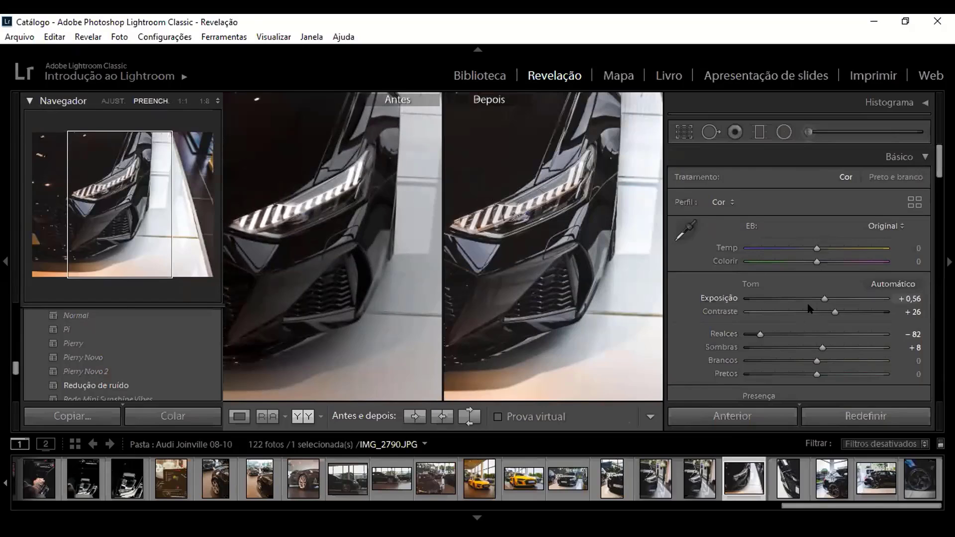
{"action": "left_click_drag", "start_coordinate": [760, 334], "coordinate": [840, 332]}
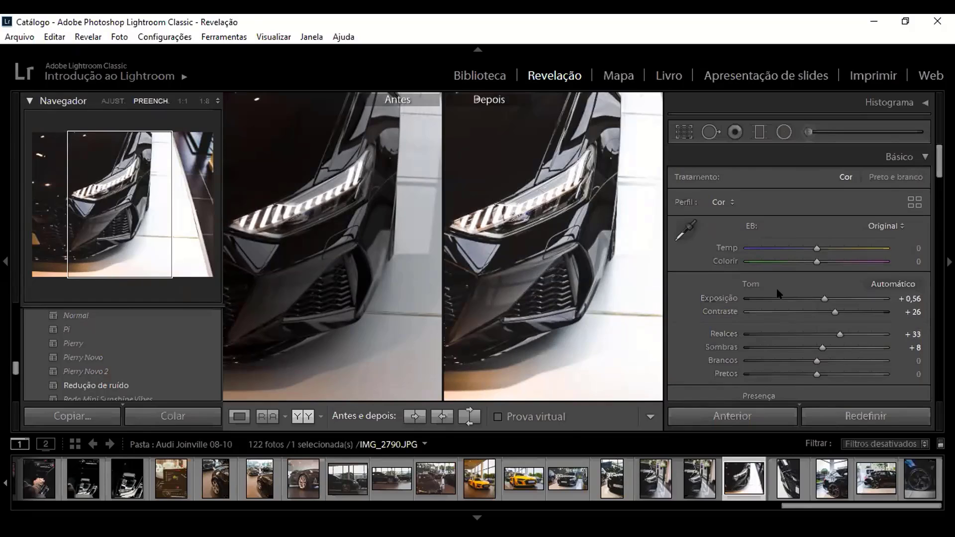
{"action": "mouse_move", "coordinate": [776, 335]}
{"action": "left_mouse_down"}
{"action": "mouse_move", "coordinate": [795, 335]}
{"action": "mouse_move", "coordinate": [763, 334]}
{"action": "left_mouse_up"}
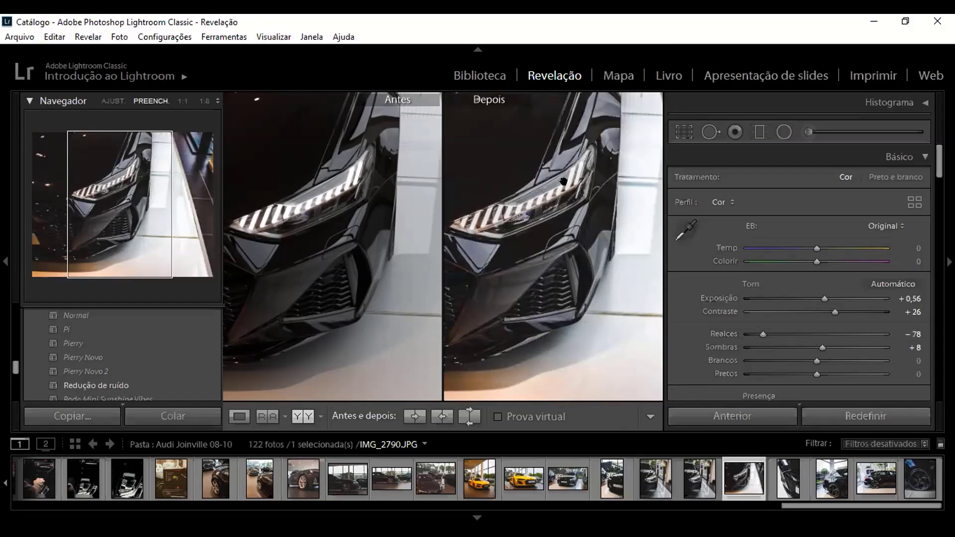
{"action": "left_click", "coordinate": [113, 101]}
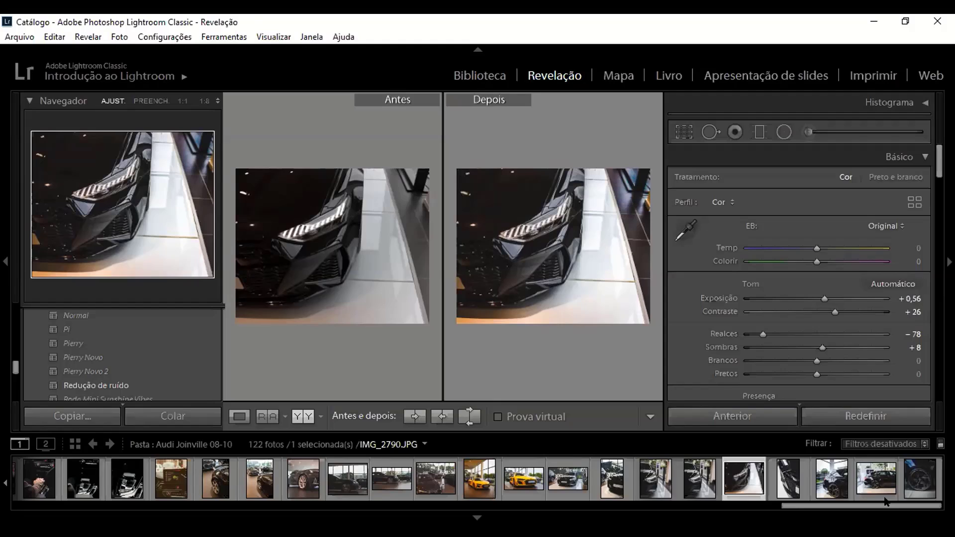
Step: View the wheel photo IMG_2794.JPG in the before and after comparison and return to the headlight photo
{"action": "left_click", "coordinate": [913, 488]}
{"action": "left_click", "coordinate": [774, 481]}
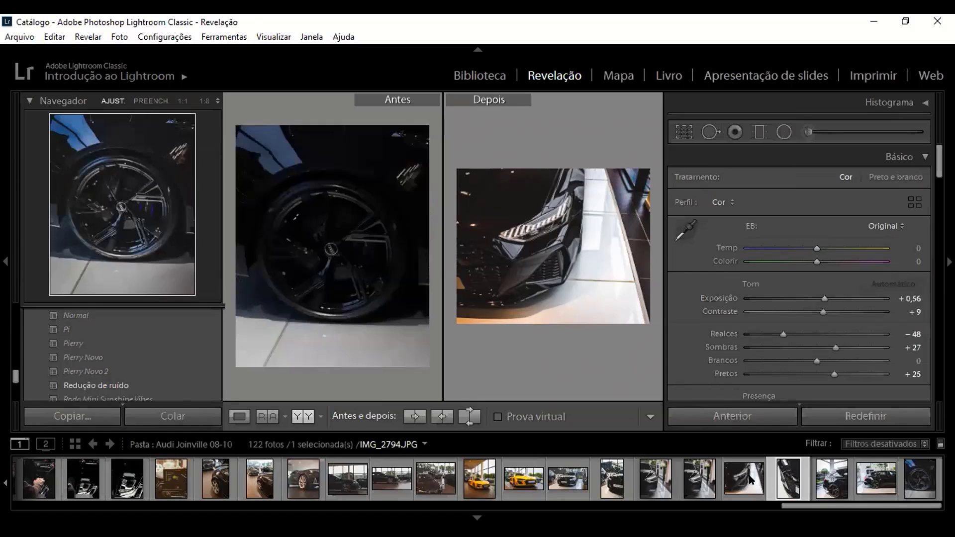
{"action": "left_click", "coordinate": [744, 478]}
{"action": "mouse_move", "coordinate": [793, 505]}
{"action": "left_mouse_down"}
{"action": "mouse_move", "coordinate": [759, 504]}
{"action": "mouse_move", "coordinate": [797, 495]}
{"action": "left_mouse_up"}
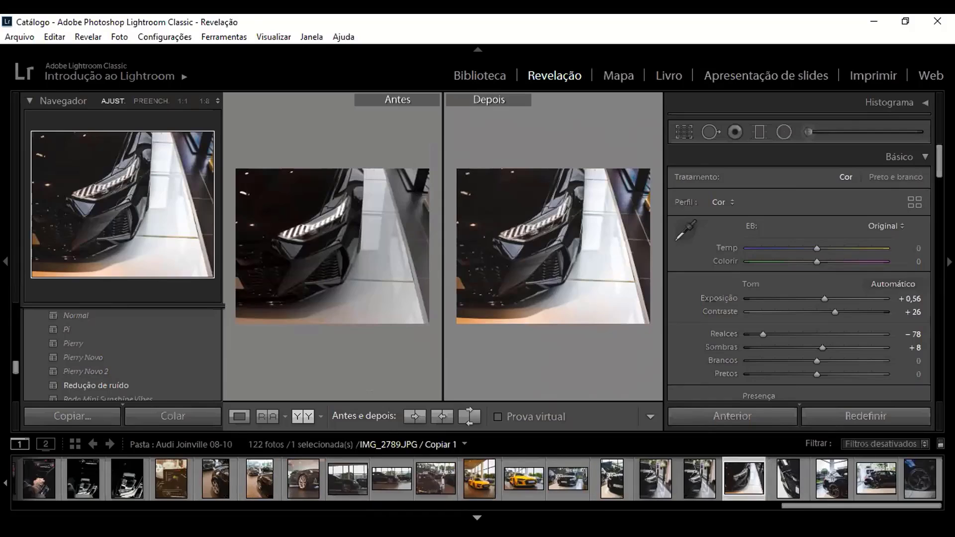
Step: Switch to the other Lightroom Classic catalog and set the crop aspect of dog photo IMG_7871.CR2 to 4 x 5 / 8 x 10
{"action": "key", "text": "alt+Tab"}
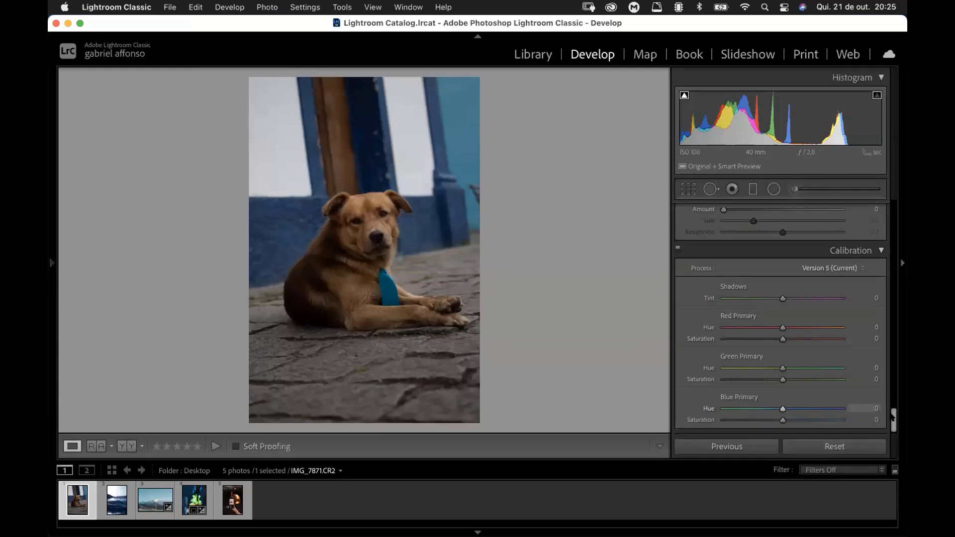
{"action": "scroll", "coordinate": [881, 311], "scroll_direction": "up", "scroll_amount": 5}
{"action": "scroll", "coordinate": [880, 310], "scroll_direction": "up", "scroll_amount": 10}
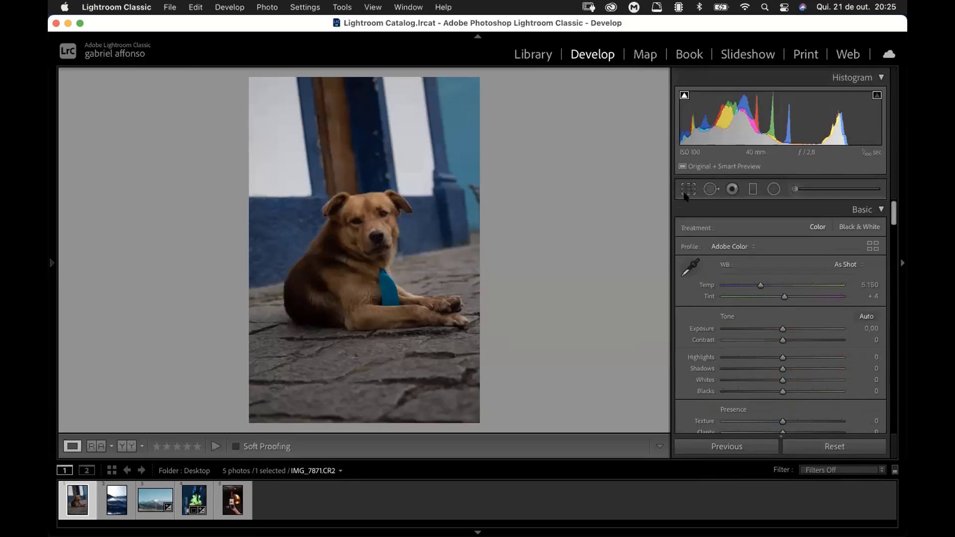
{"action": "left_click", "coordinate": [688, 190]}
{"action": "left_click", "coordinate": [835, 228]}
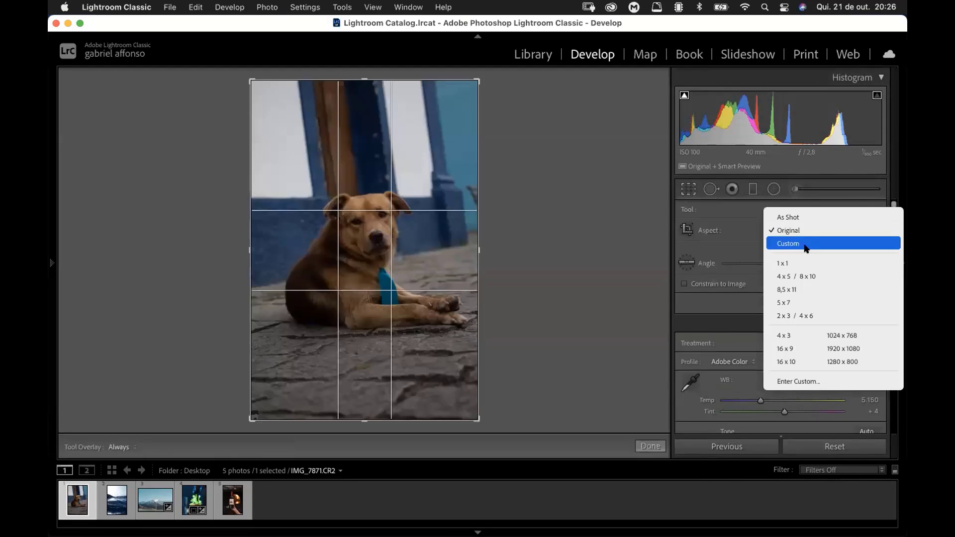
{"action": "left_click", "coordinate": [810, 277]}
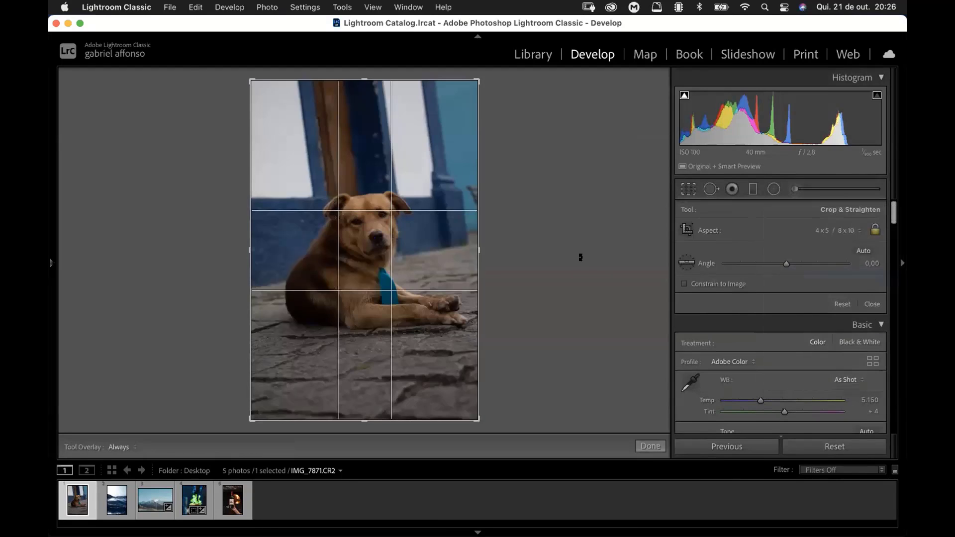
Step: Rotate the crop to an angle of 3,43, tighten the frame around the dog and apply the crop
{"action": "left_click_drag", "start_coordinate": [587, 261], "coordinate": [581, 277]}
{"action": "left_click_drag", "start_coordinate": [399, 271], "coordinate": [393, 284]}
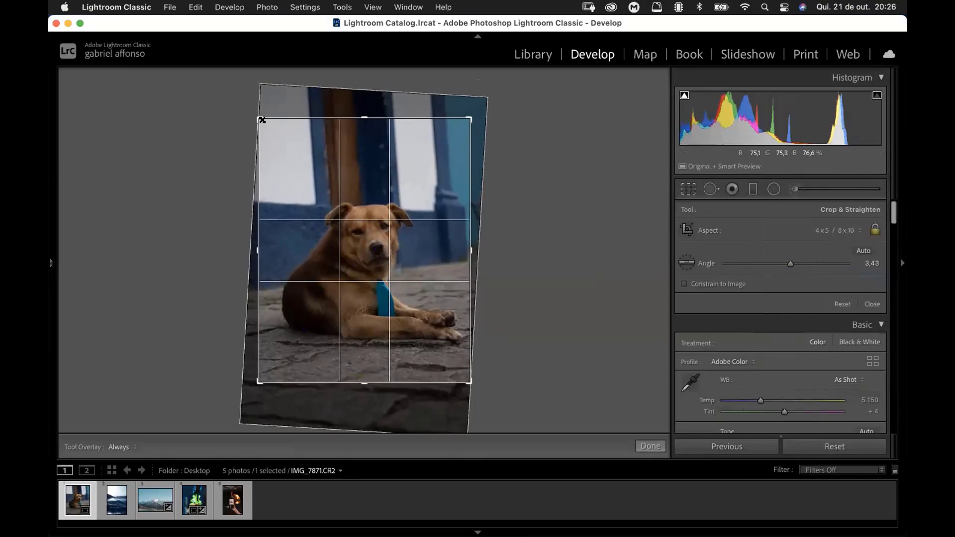
{"action": "left_click_drag", "start_coordinate": [259, 120], "coordinate": [268, 129]}
{"action": "left_click_drag", "start_coordinate": [305, 190], "coordinate": [297, 190]}
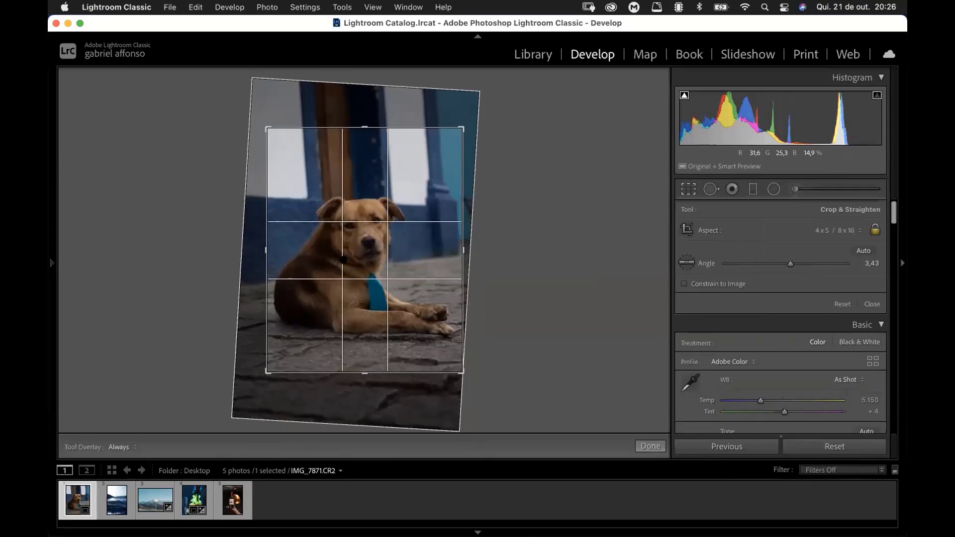
{"action": "left_click_drag", "start_coordinate": [264, 128], "coordinate": [269, 132]}
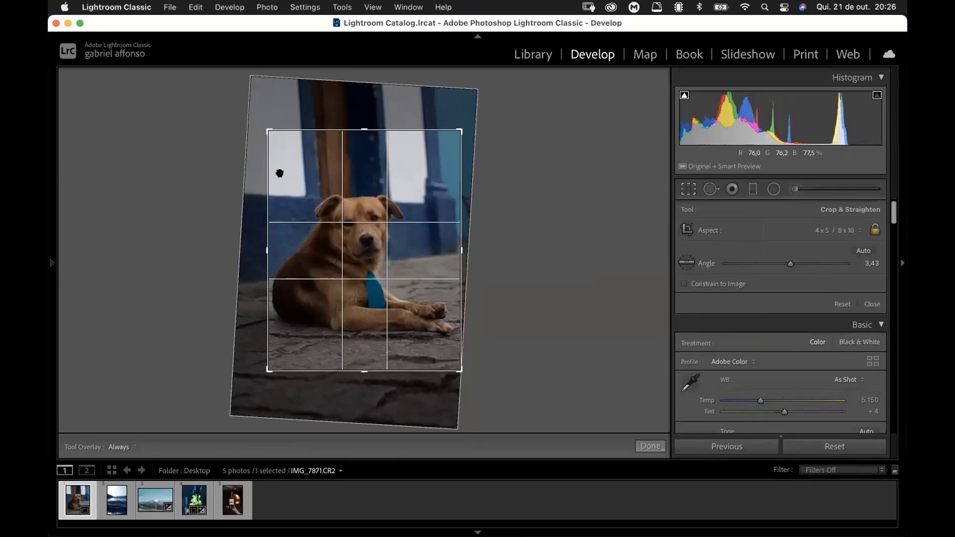
{"action": "left_click_drag", "start_coordinate": [366, 221], "coordinate": [365, 228]}
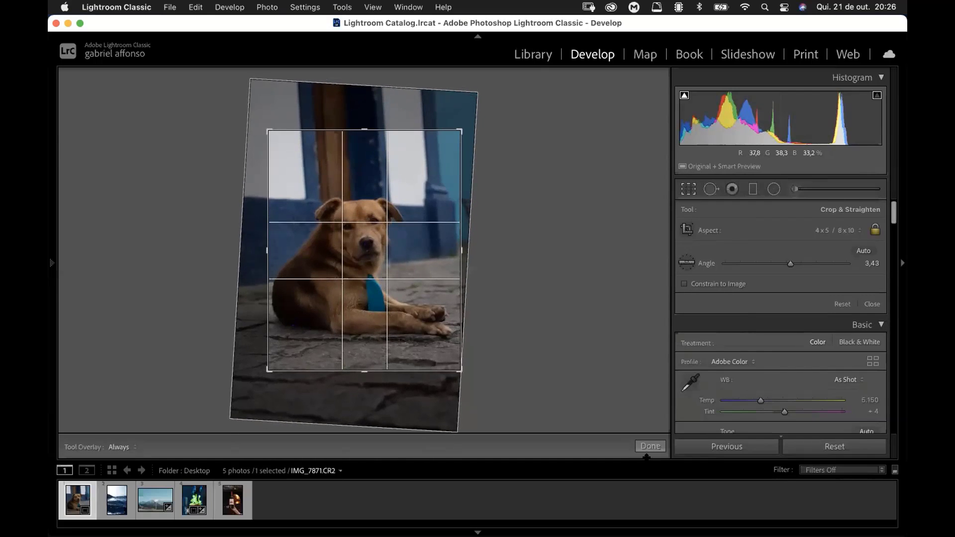
{"action": "left_click", "coordinate": [650, 446]}
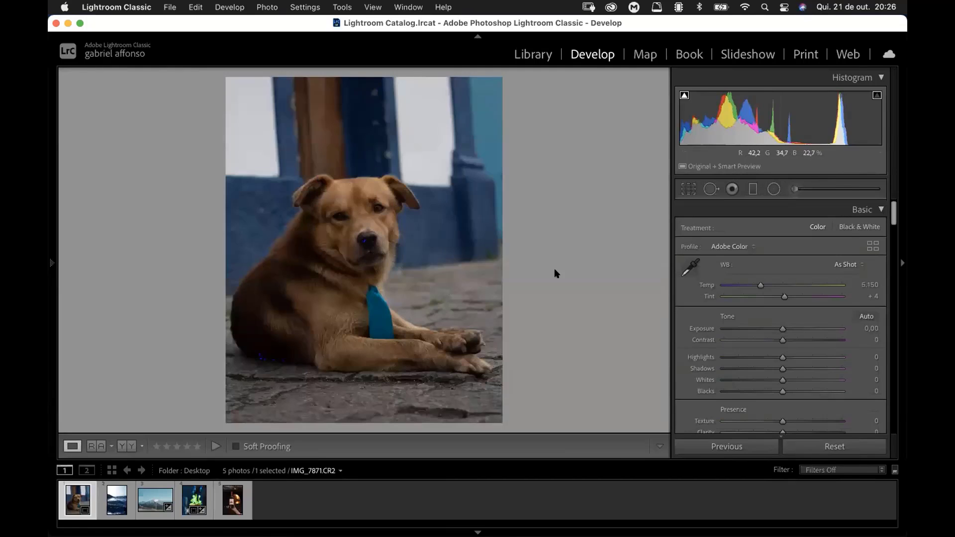
Step: Try a tighter crop with the dog low in the frame and its paws cut off, and apply it
{"action": "left_click", "coordinate": [685, 189]}
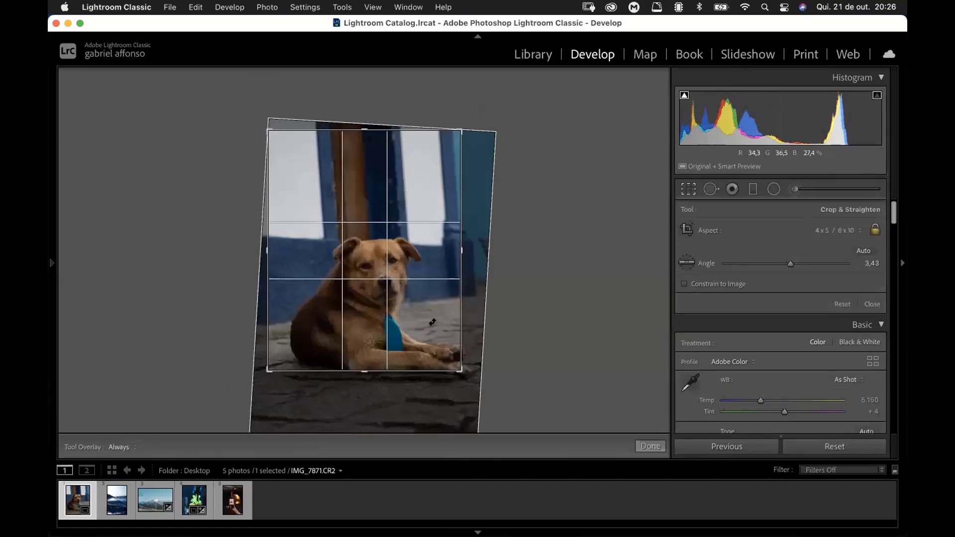
{"action": "left_click_drag", "start_coordinate": [461, 370], "coordinate": [450, 357]}
{"action": "left_click", "coordinate": [642, 444]}
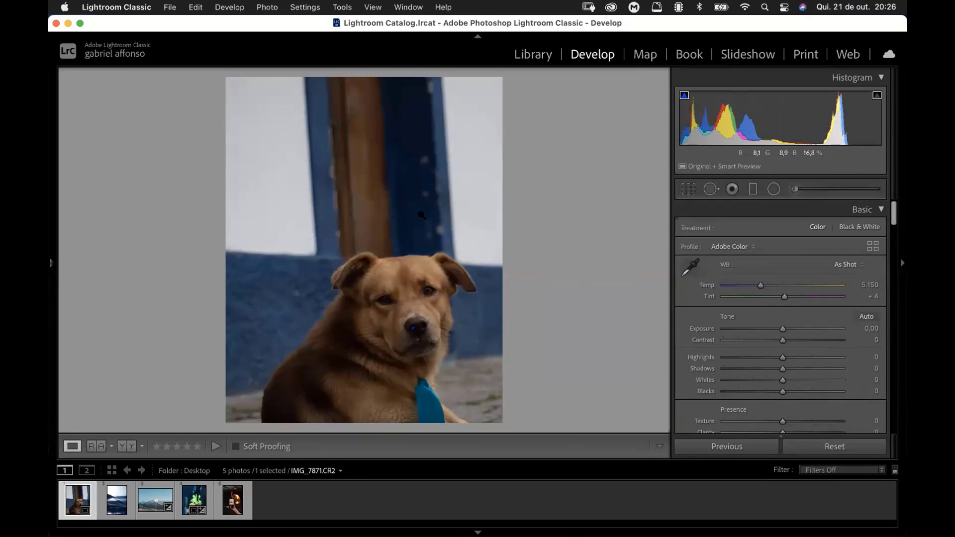
Step: Reframe the crop so the dog's whole body and paws sit inside the frame, and apply it
{"action": "key", "text": "r"}
{"action": "left_click_drag", "start_coordinate": [395, 266], "coordinate": [336, 195]}
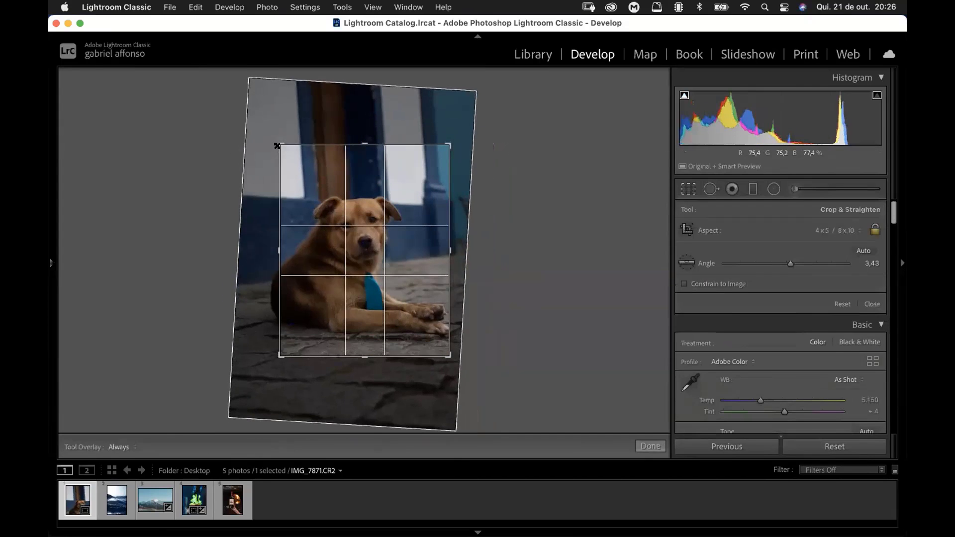
{"action": "left_click_drag", "start_coordinate": [275, 147], "coordinate": [258, 141]}
{"action": "left_click_drag", "start_coordinate": [314, 199], "coordinate": [316, 203]}
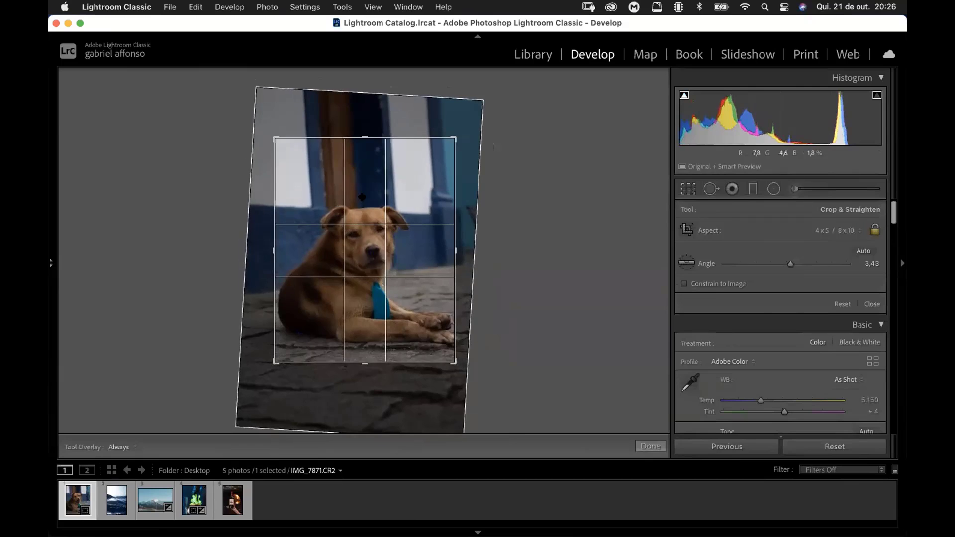
{"action": "left_click_drag", "start_coordinate": [454, 297], "coordinate": [467, 296]}
{"action": "left_click_drag", "start_coordinate": [344, 208], "coordinate": [343, 205]}
{"action": "left_click_drag", "start_coordinate": [267, 127], "coordinate": [273, 134]}
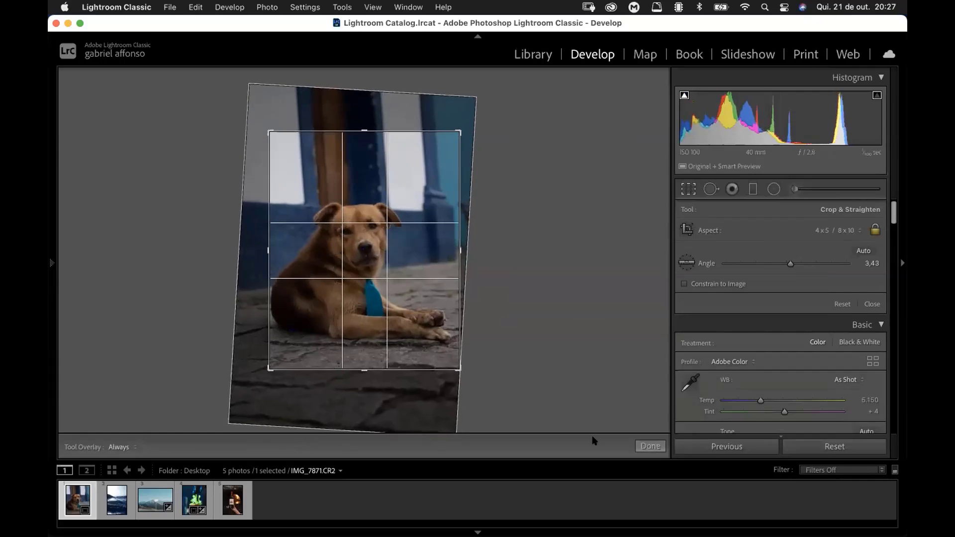
{"action": "left_click", "coordinate": [649, 446]}
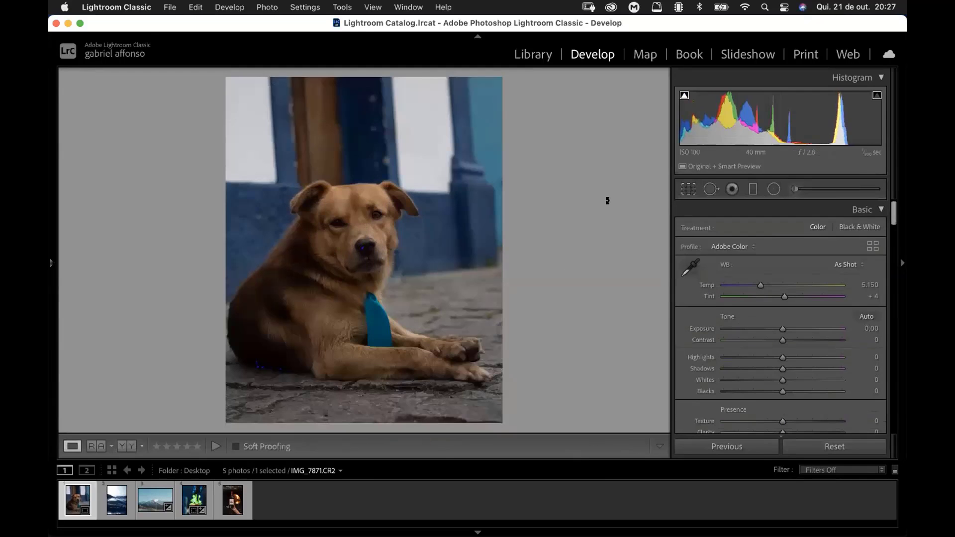
{"action": "key", "text": "r"}
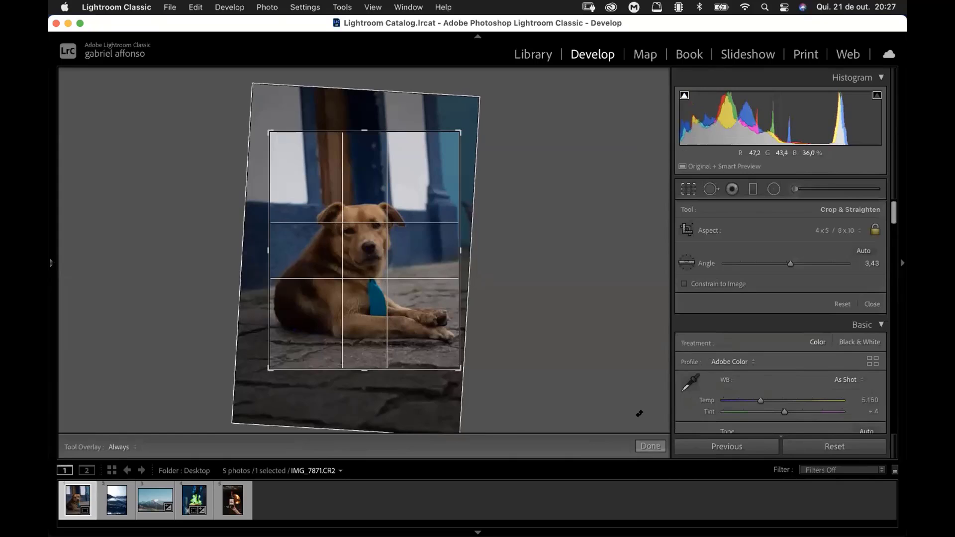
{"action": "left_click", "coordinate": [650, 447]}
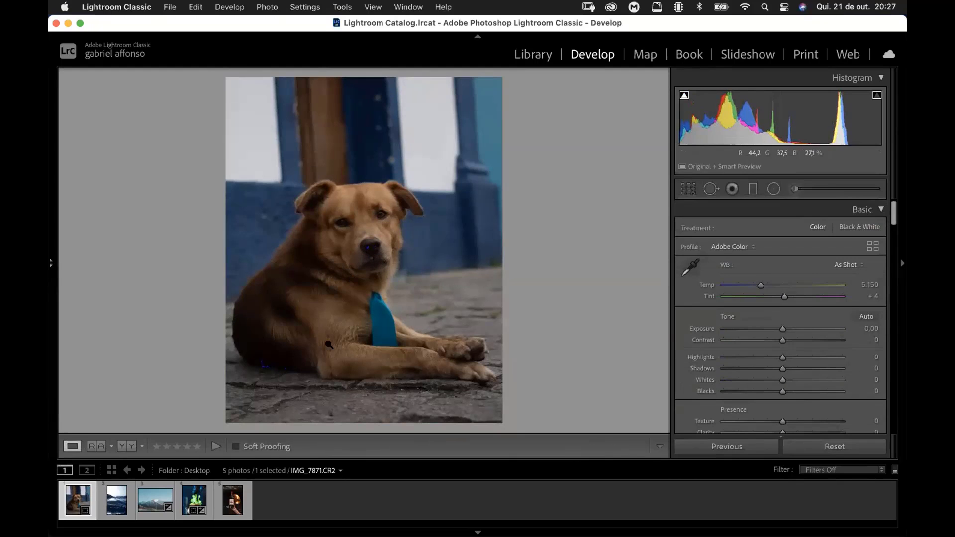
Step: Check the clipped shadows beneath the dog close up, return to the full photo and set Exposure to +0,35
{"action": "left_click", "coordinate": [261, 370]}
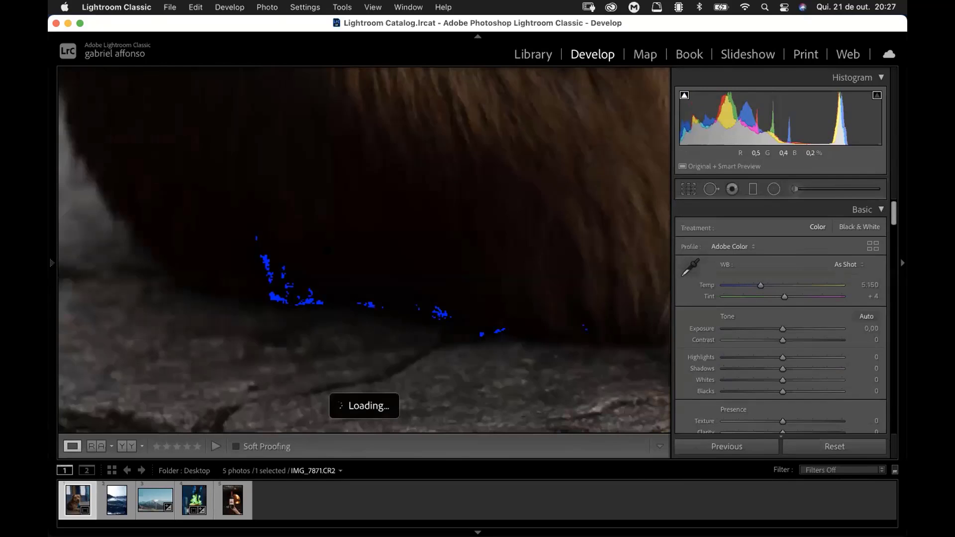
{"action": "left_click", "coordinate": [249, 324]}
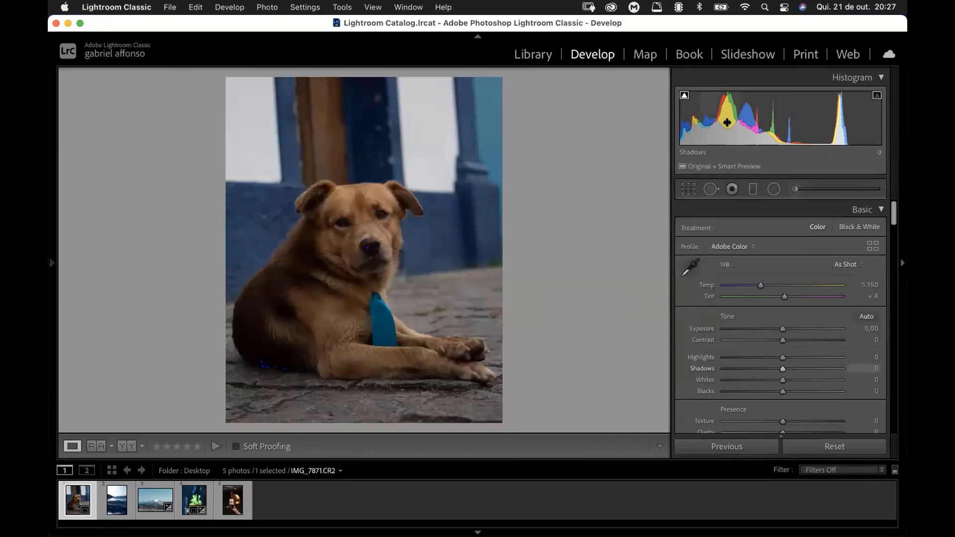
{"action": "left_click_drag", "start_coordinate": [783, 329], "coordinate": [789, 331]}
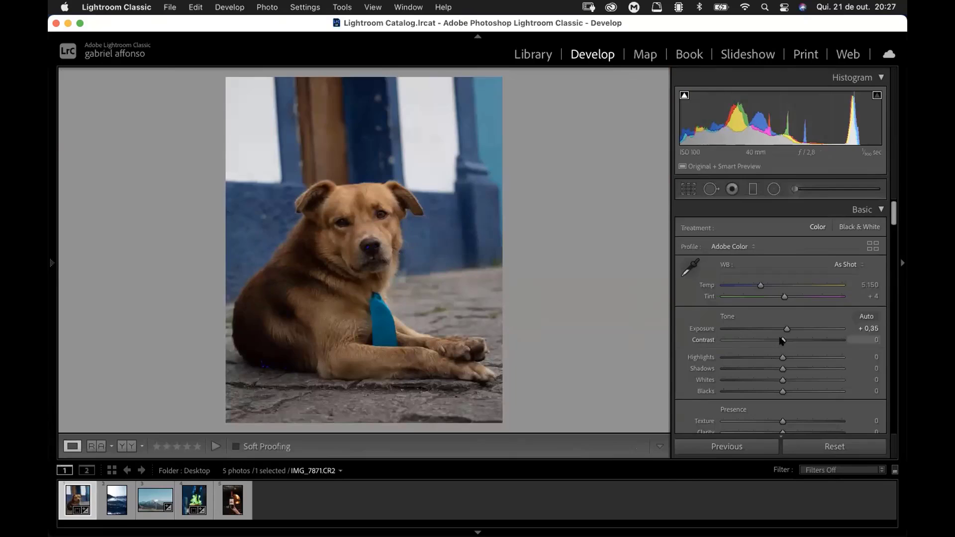
Step: Try Highlights at +100 on the dog photo and settle on −25
{"action": "scroll", "coordinate": [765, 298], "scroll_direction": "down", "scroll_amount": 3}
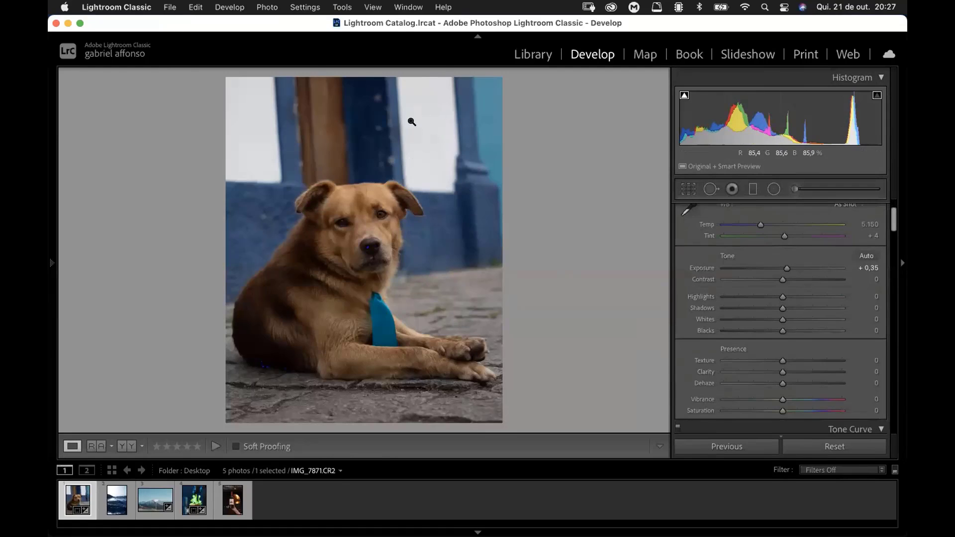
{"action": "left_click_drag", "start_coordinate": [782, 297], "coordinate": [846, 305]}
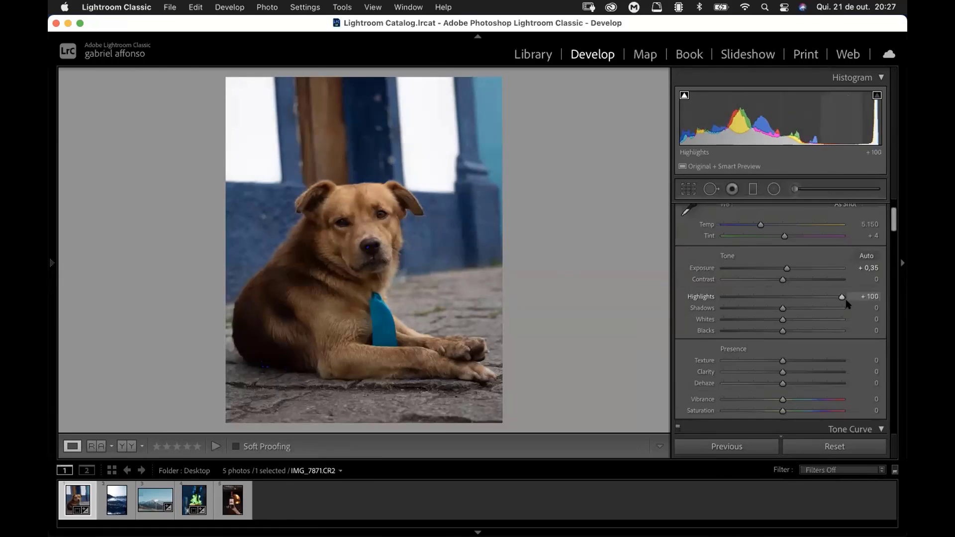
{"action": "left_click_drag", "start_coordinate": [844, 304], "coordinate": [766, 297]}
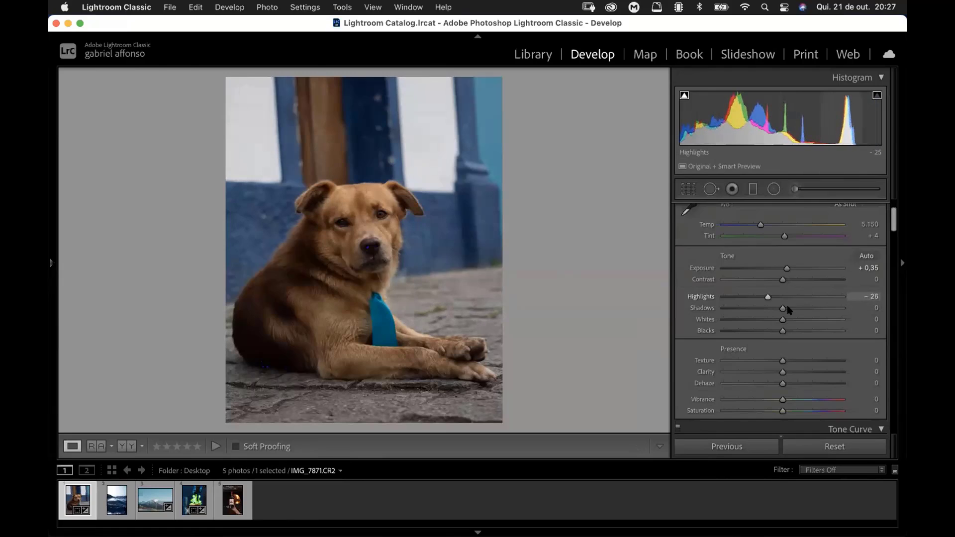
Step: Set Shadows to +30, Blacks to +15 and Whites to −24 on the dog photo
{"action": "mouse_move", "coordinate": [781, 309]}
{"action": "left_mouse_down"}
{"action": "mouse_move", "coordinate": [810, 307]}
{"action": "mouse_move", "coordinate": [800, 309]}
{"action": "left_mouse_up"}
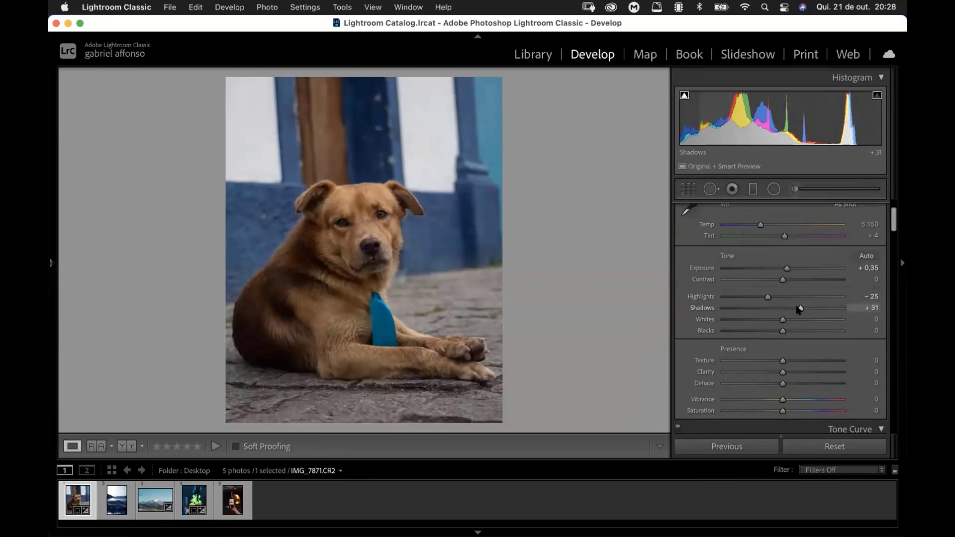
{"action": "mouse_move", "coordinate": [782, 330]}
{"action": "left_mouse_down"}
{"action": "mouse_move", "coordinate": [805, 331]}
{"action": "mouse_move", "coordinate": [789, 332]}
{"action": "left_mouse_up"}
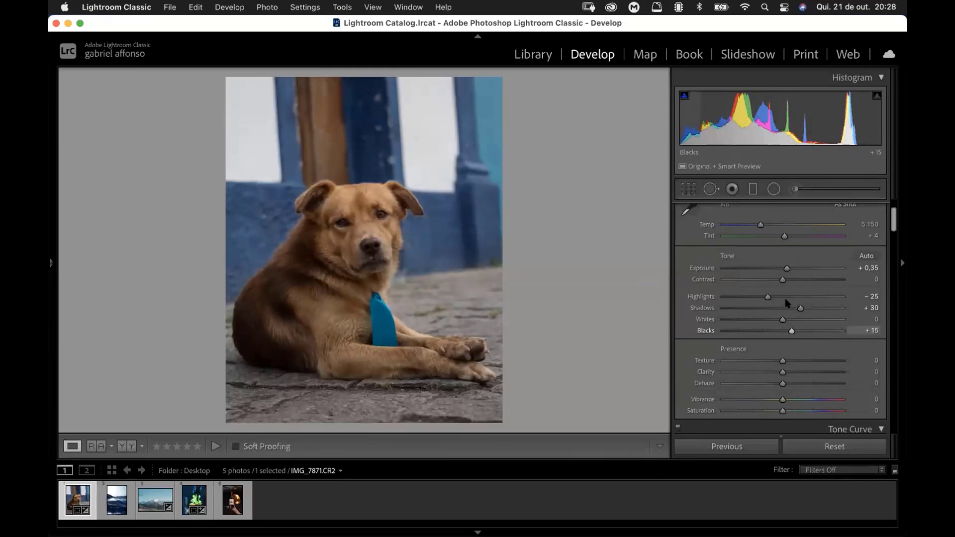
{"action": "left_click_drag", "start_coordinate": [784, 321], "coordinate": [765, 322]}
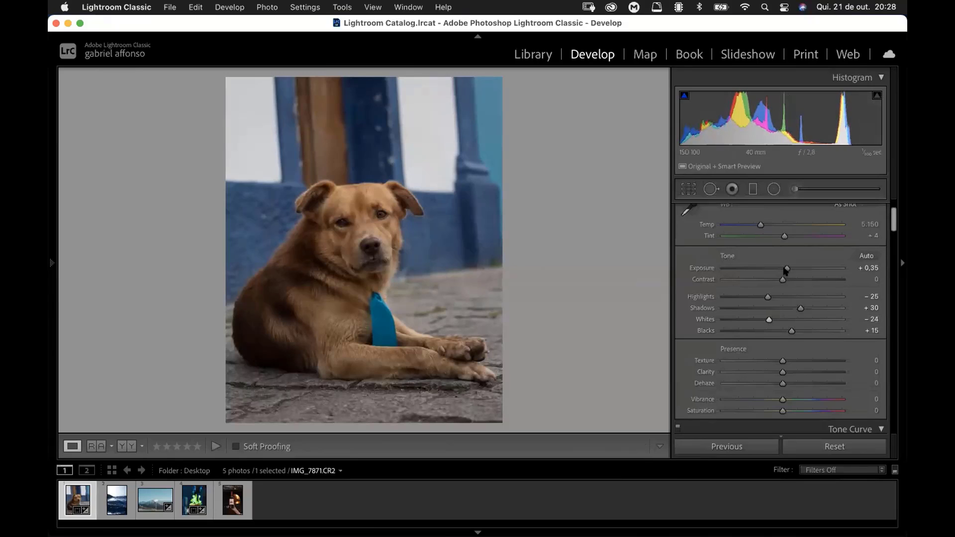
Step: Set the dog photo's Clarity to −5
{"action": "scroll", "coordinate": [780, 324], "scroll_direction": "down", "scroll_amount": 3}
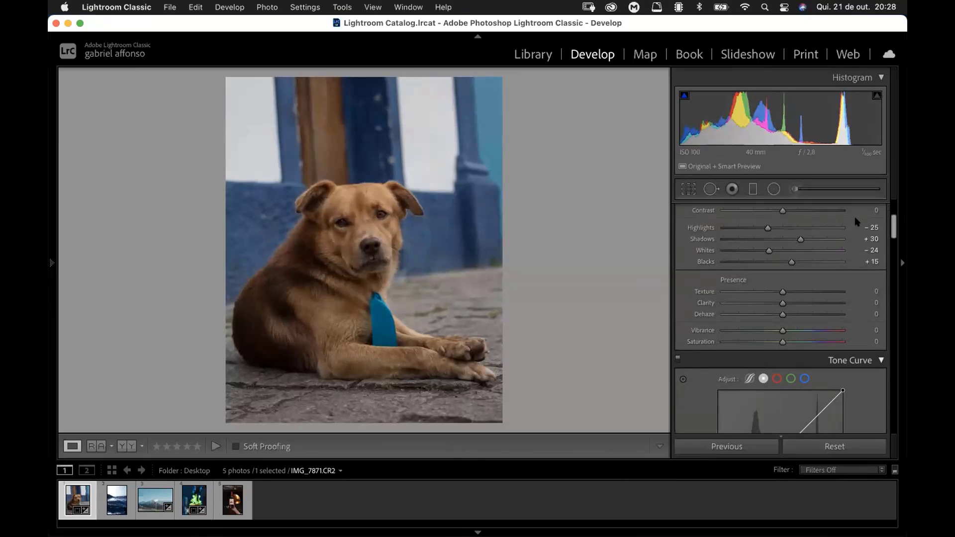
{"action": "scroll", "coordinate": [887, 232], "scroll_direction": "down", "scroll_amount": 2}
{"action": "scroll", "coordinate": [893, 233], "scroll_direction": "up", "scroll_amount": 3}
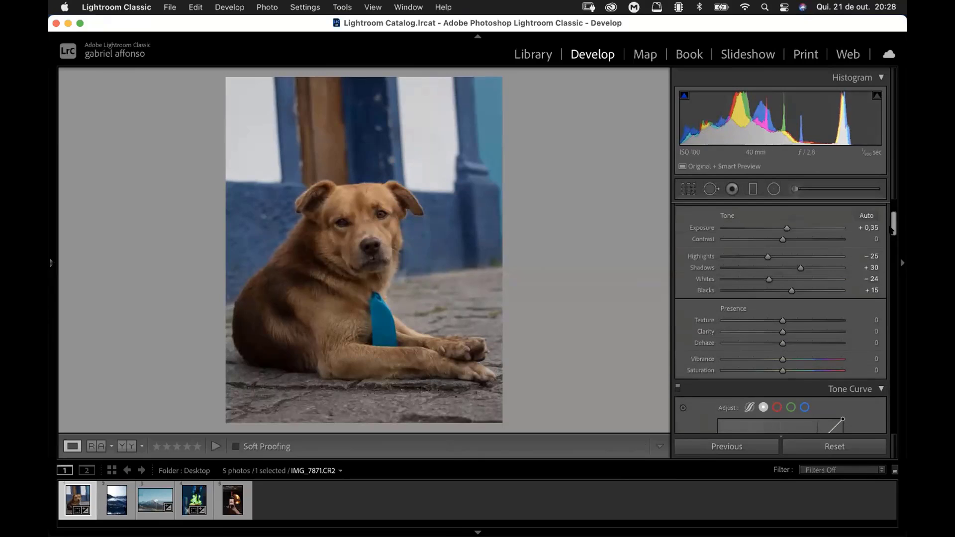
{"action": "scroll", "coordinate": [893, 233], "scroll_direction": "down", "scroll_amount": 1}
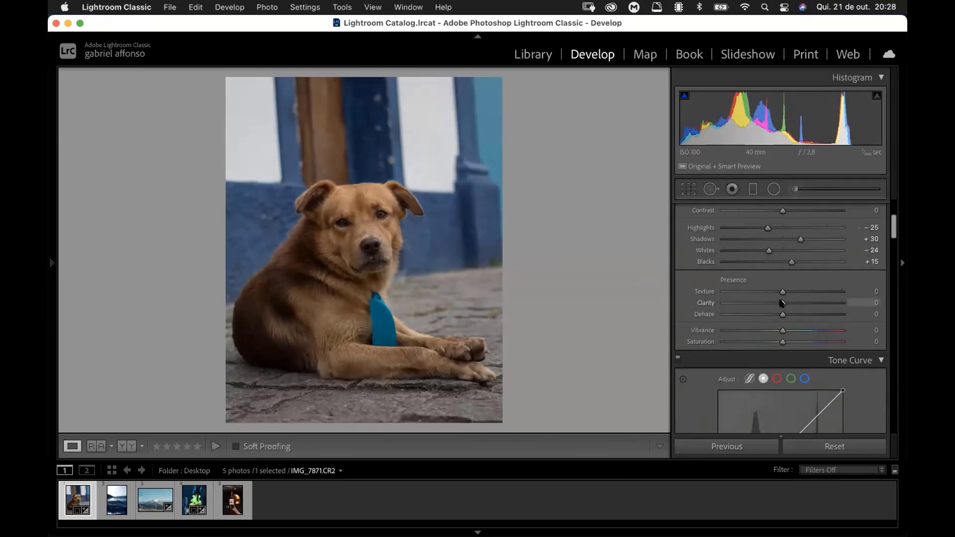
{"action": "left_click_drag", "start_coordinate": [763, 303], "coordinate": [784, 304]}
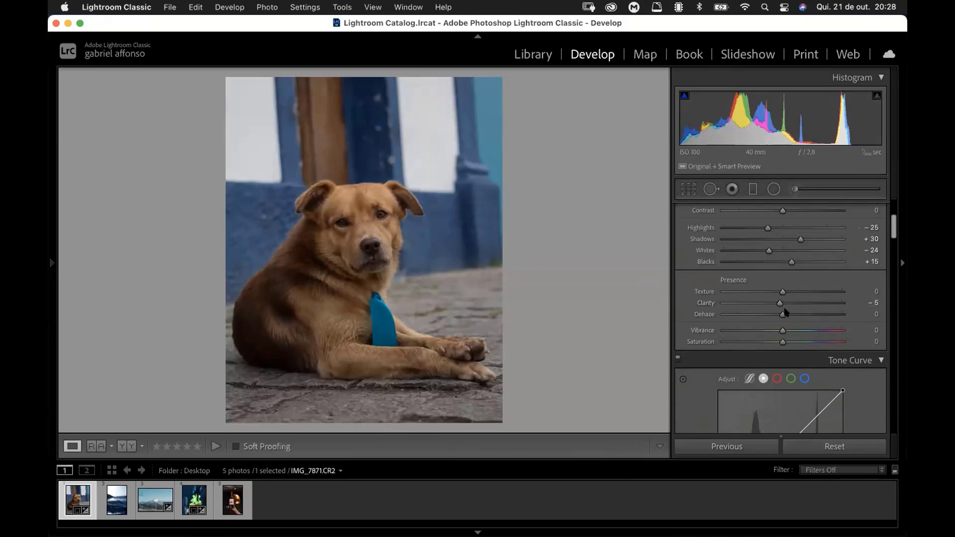
Step: Set the dog photo's Vibrance to +30
{"action": "scroll", "coordinate": [839, 267], "scroll_direction": "down", "scroll_amount": 3}
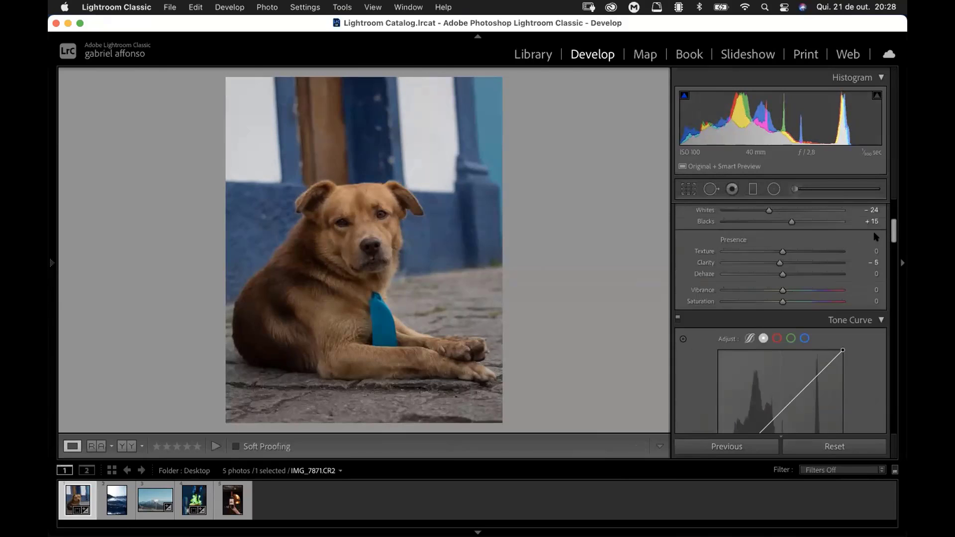
{"action": "scroll", "coordinate": [893, 227], "scroll_direction": "down", "scroll_amount": 2}
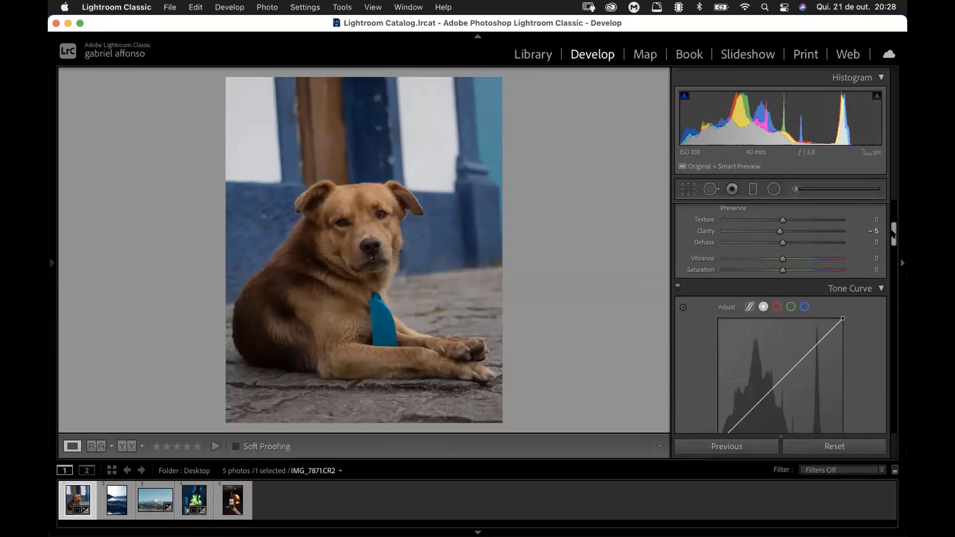
{"action": "scroll", "coordinate": [890, 236], "scroll_direction": "down", "scroll_amount": 2}
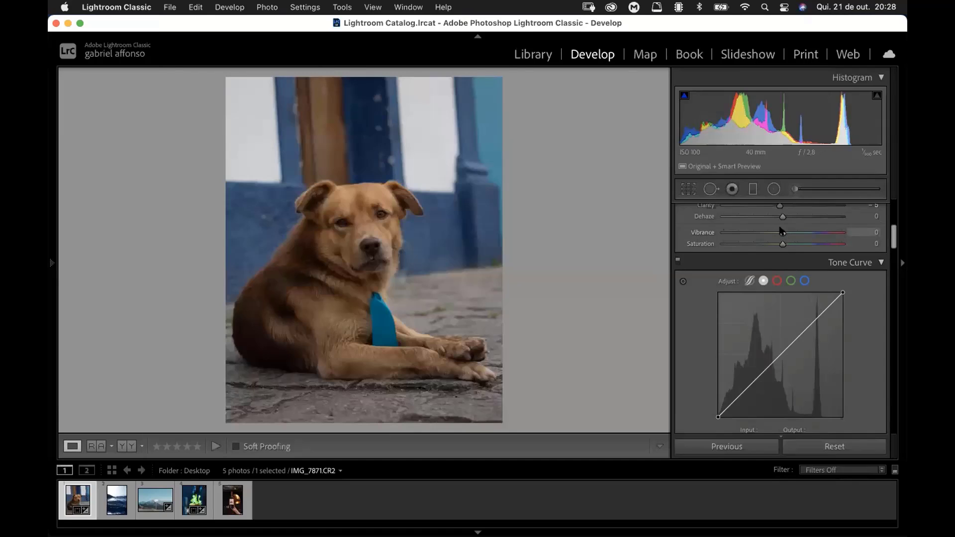
{"action": "left_click_drag", "start_coordinate": [794, 230], "coordinate": [799, 233]}
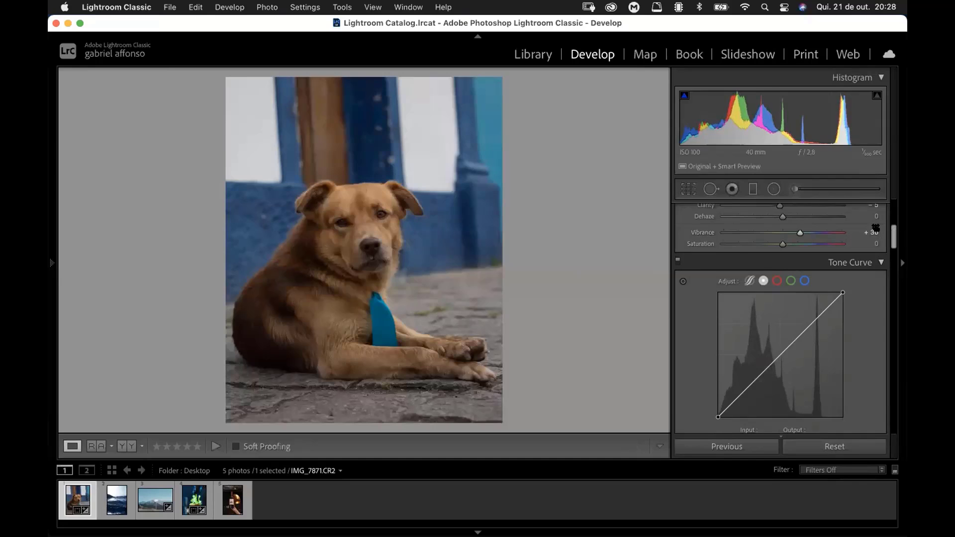
{"action": "scroll", "coordinate": [893, 238], "scroll_direction": "down", "scroll_amount": 2}
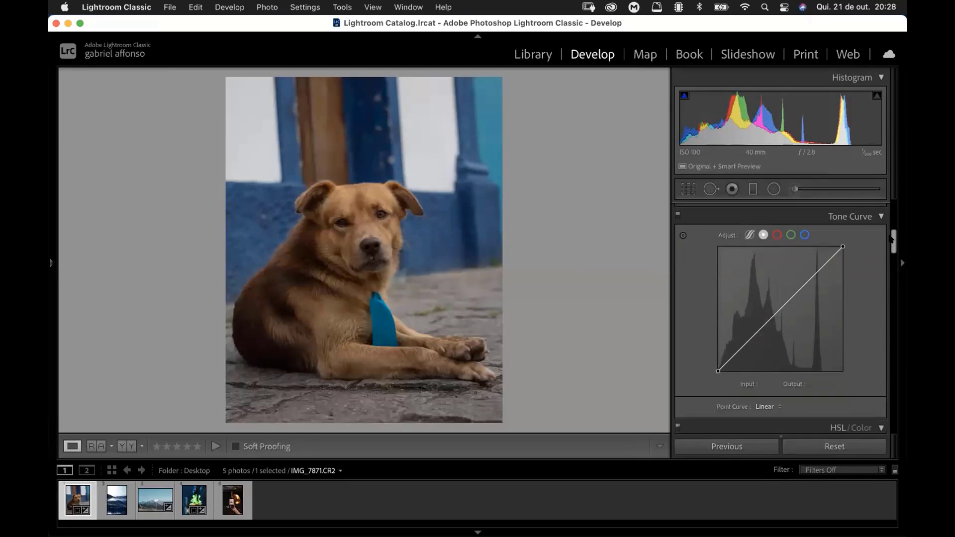
{"action": "scroll", "coordinate": [892, 238], "scroll_direction": "up", "scroll_amount": 2}
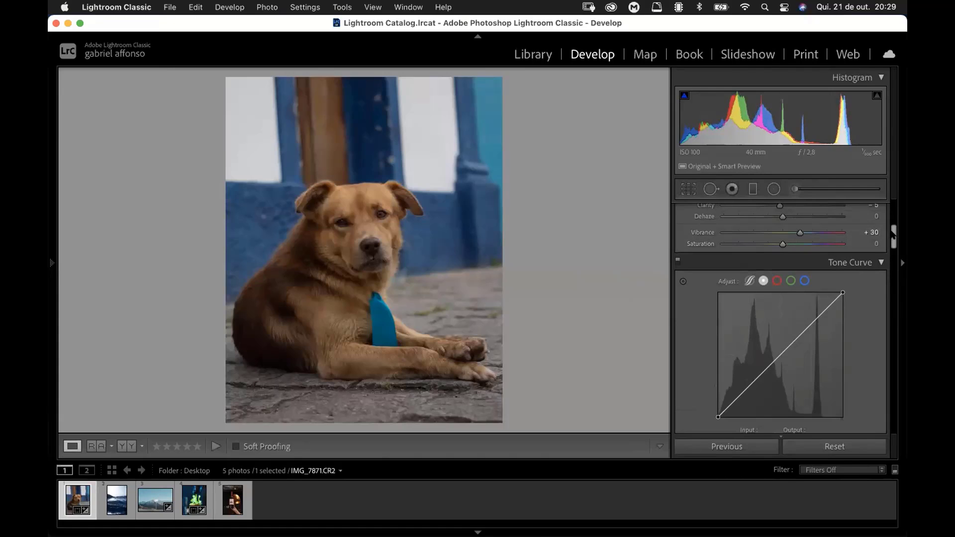
Step: Shape an S-shaped point curve with a lifted black point, lowered shadows, a midtone point at 119/143 and a highlight point at 187/207
{"action": "scroll", "coordinate": [776, 298], "scroll_direction": "down", "scroll_amount": 3}
{"action": "left_click", "coordinate": [742, 332]}
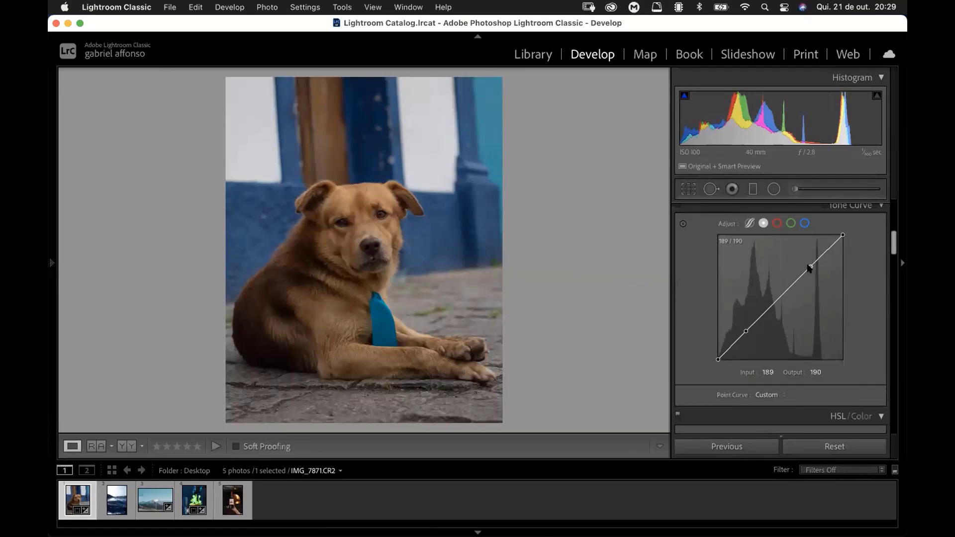
{"action": "left_click_drag", "start_coordinate": [809, 268], "coordinate": [809, 258]}
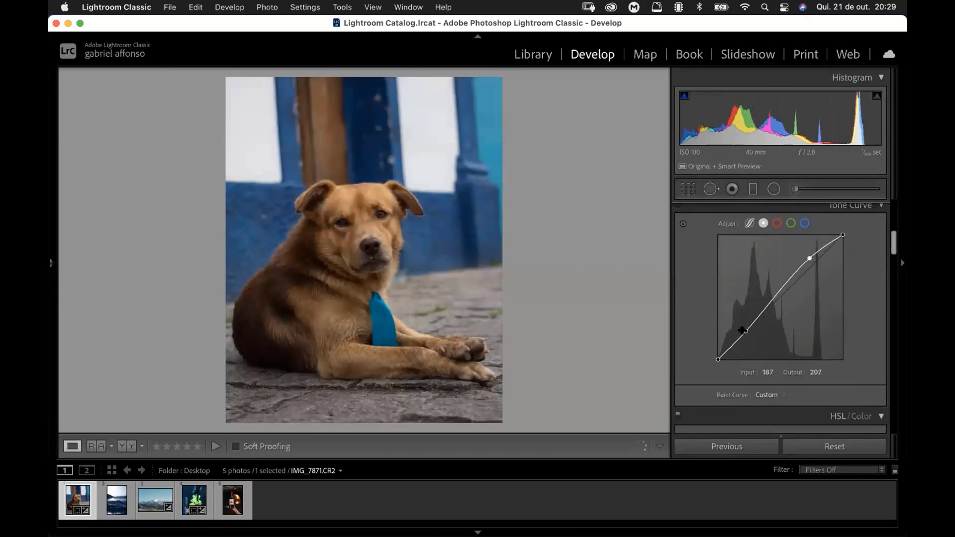
{"action": "left_click_drag", "start_coordinate": [742, 331], "coordinate": [748, 339]}
{"action": "mouse_move", "coordinate": [747, 336]}
{"action": "left_mouse_down"}
{"action": "mouse_move", "coordinate": [710, 350]}
{"action": "mouse_move", "coordinate": [708, 343]}
{"action": "mouse_move", "coordinate": [749, 334]}
{"action": "left_mouse_up"}
{"action": "mouse_move", "coordinate": [779, 295]}
{"action": "left_mouse_down"}
{"action": "mouse_move", "coordinate": [774, 288]}
{"action": "mouse_move", "coordinate": [778, 294]}
{"action": "left_mouse_up"}
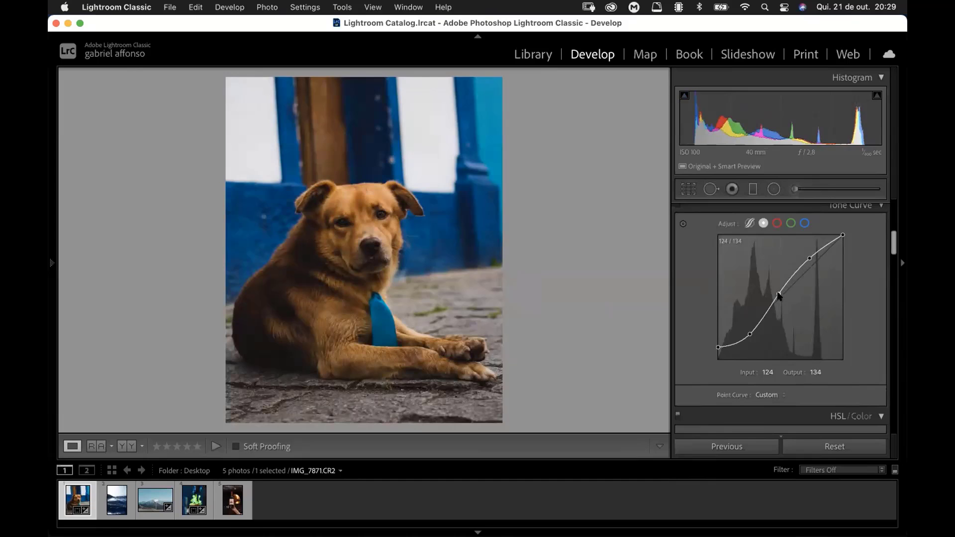
{"action": "mouse_move", "coordinate": [779, 295]}
{"action": "left_mouse_down"}
{"action": "mouse_move", "coordinate": [771, 284]}
{"action": "mouse_move", "coordinate": [777, 290]}
{"action": "left_mouse_up"}
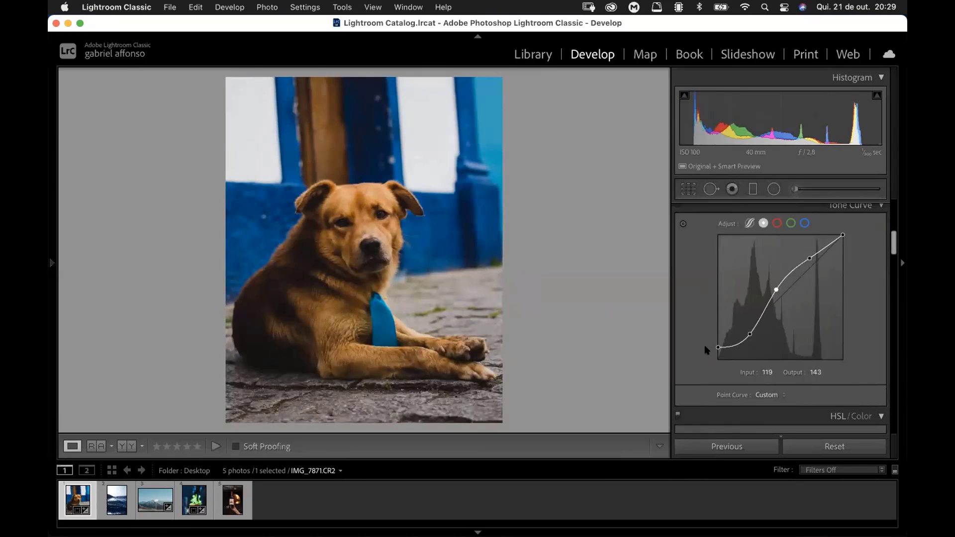
Step: Compare the edited dog photo with its Before version twice and return to the edited view
{"action": "key", "text": "backslash"}
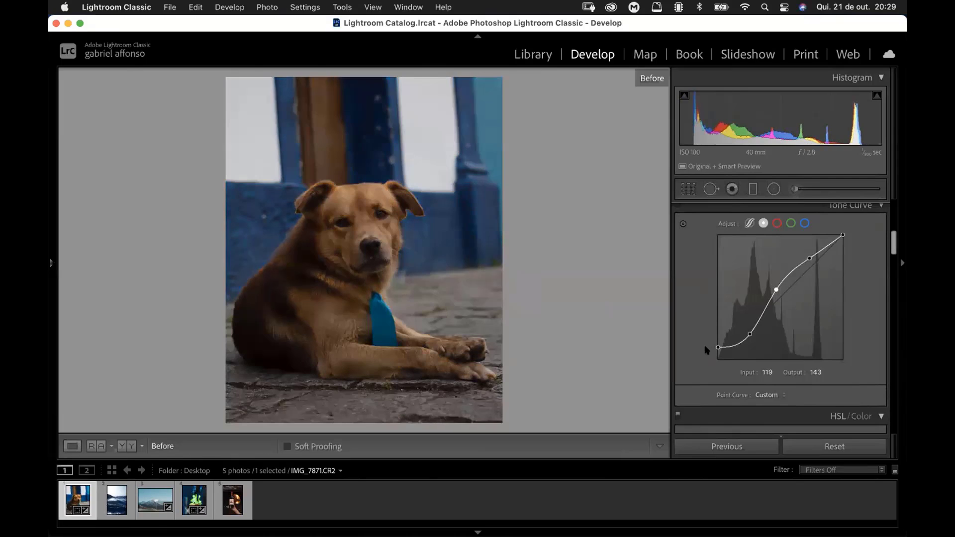
{"action": "key", "text": "backslash"}
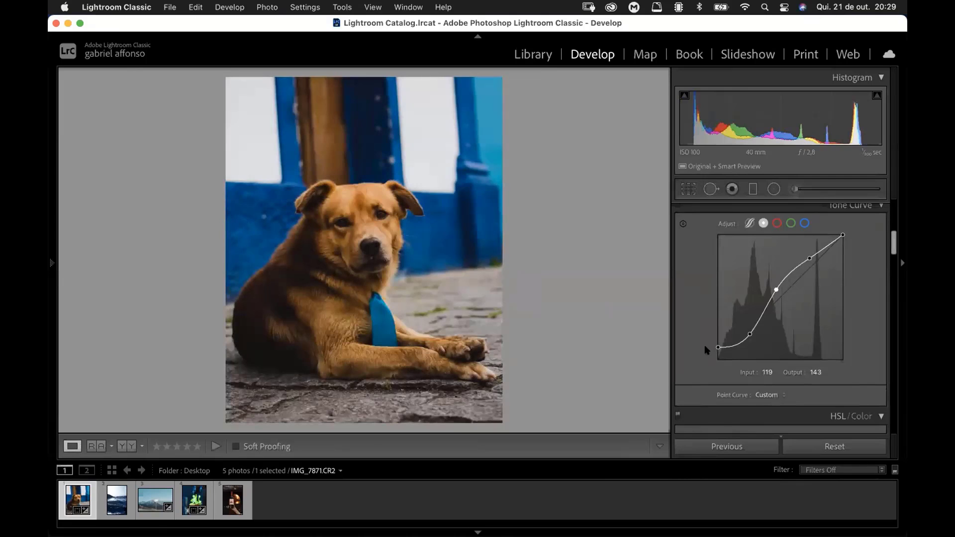
{"action": "key", "text": "backslash"}
{"action": "key", "text": "backslash"}
Step: Set the Orange hue to −6 and the Red hue to −11 for the dog photo
{"action": "scroll", "coordinate": [892, 237], "scroll_direction": "down", "scroll_amount": 5}
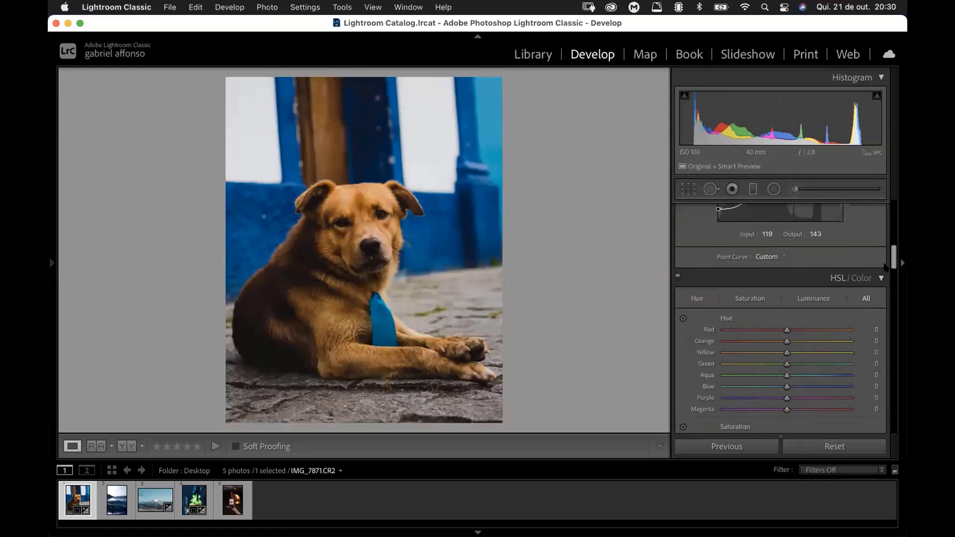
{"action": "scroll", "coordinate": [893, 264], "scroll_direction": "down", "scroll_amount": 4}
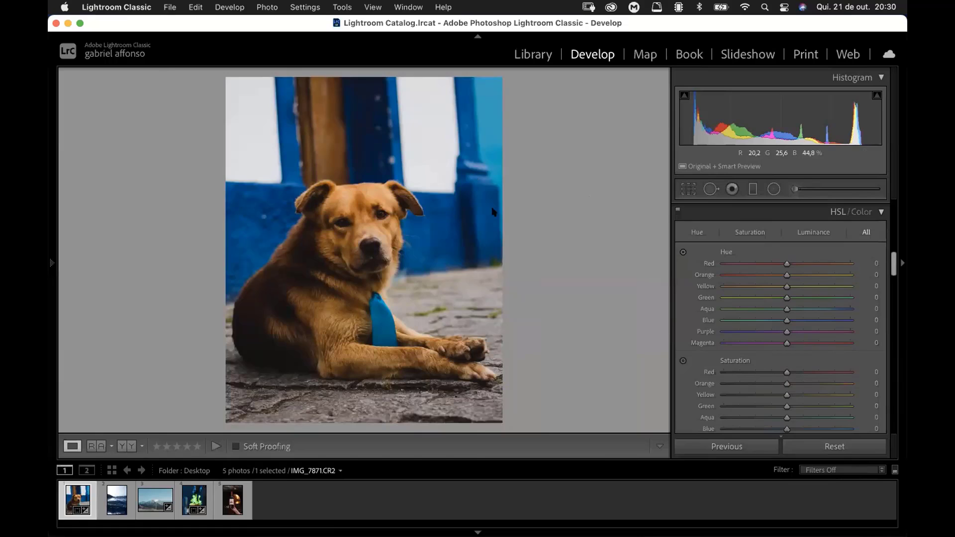
{"action": "left_click_drag", "start_coordinate": [781, 276], "coordinate": [786, 277]}
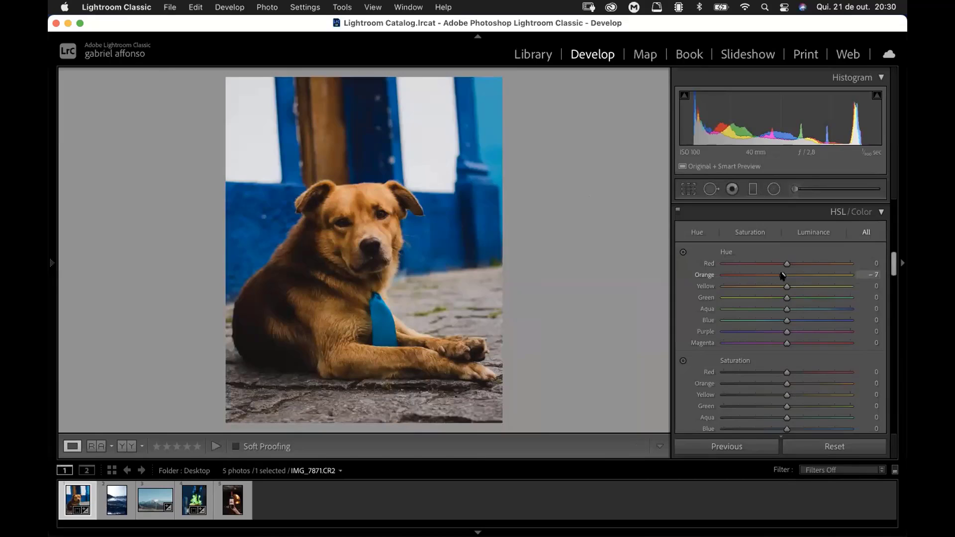
{"action": "left_click_drag", "start_coordinate": [782, 276], "coordinate": [784, 276]}
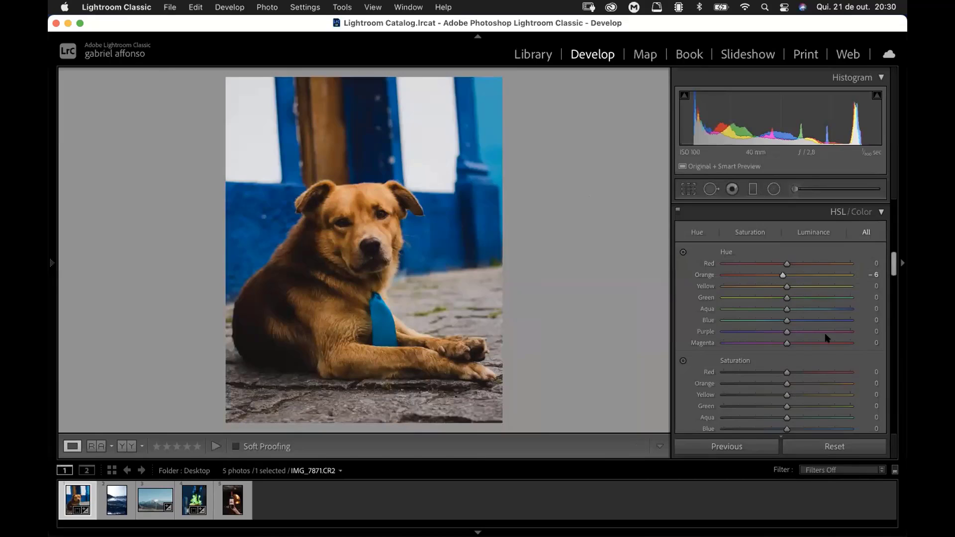
{"action": "left_click", "coordinate": [779, 264]}
{"action": "left_click_drag", "start_coordinate": [893, 260], "coordinate": [894, 266]}
{"action": "scroll", "coordinate": [818, 344], "scroll_direction": "up", "scroll_amount": 3}
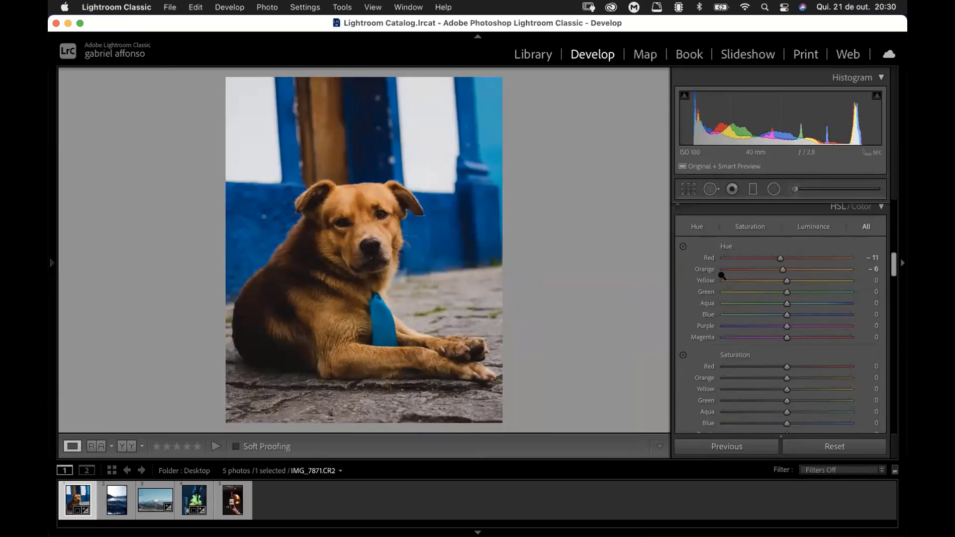
Step: Try the Blue hue at −60 and settle on −5, and test the Green hue in both directions, including +77
{"action": "mouse_move", "coordinate": [768, 319]}
{"action": "left_mouse_down"}
{"action": "mouse_move", "coordinate": [741, 314]}
{"action": "mouse_move", "coordinate": [758, 312]}
{"action": "left_mouse_up"}
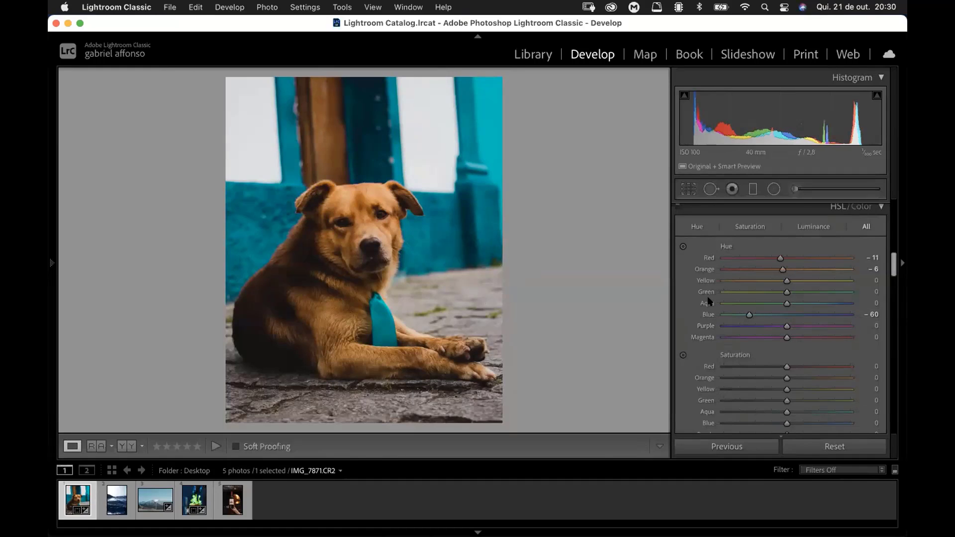
{"action": "left_click_drag", "start_coordinate": [749, 315], "coordinate": [784, 315]}
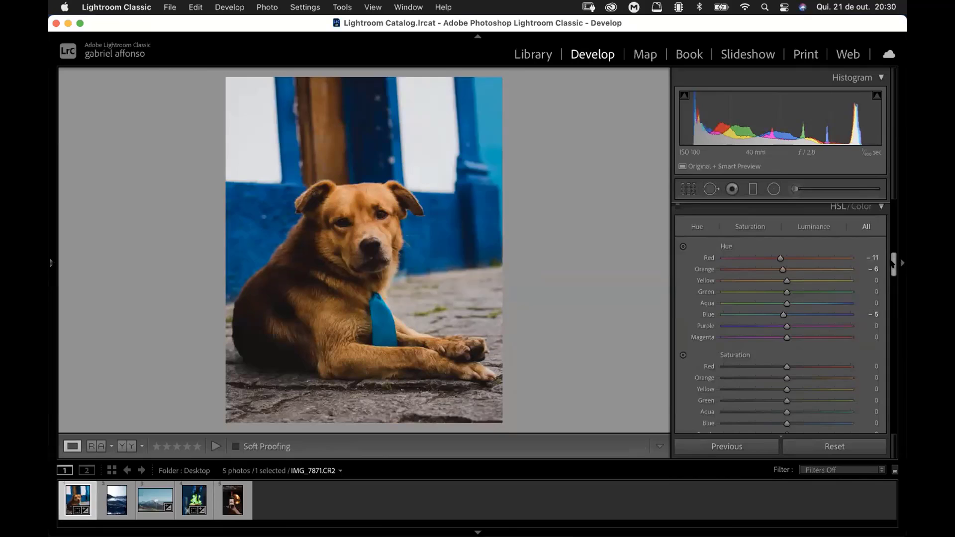
{"action": "scroll", "coordinate": [892, 264], "scroll_direction": "down", "scroll_amount": 2}
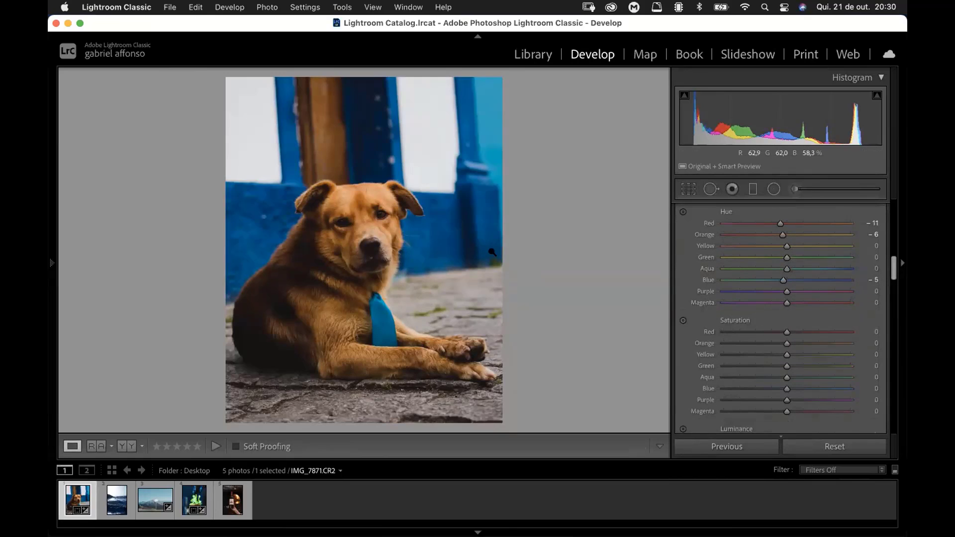
{"action": "left_click_drag", "start_coordinate": [786, 258], "coordinate": [709, 271]}
{"action": "mouse_move", "coordinate": [824, 263]}
{"action": "left_mouse_down"}
{"action": "mouse_move", "coordinate": [847, 265]}
{"action": "mouse_move", "coordinate": [733, 258]}
{"action": "mouse_move", "coordinate": [828, 271]}
{"action": "left_mouse_up"}
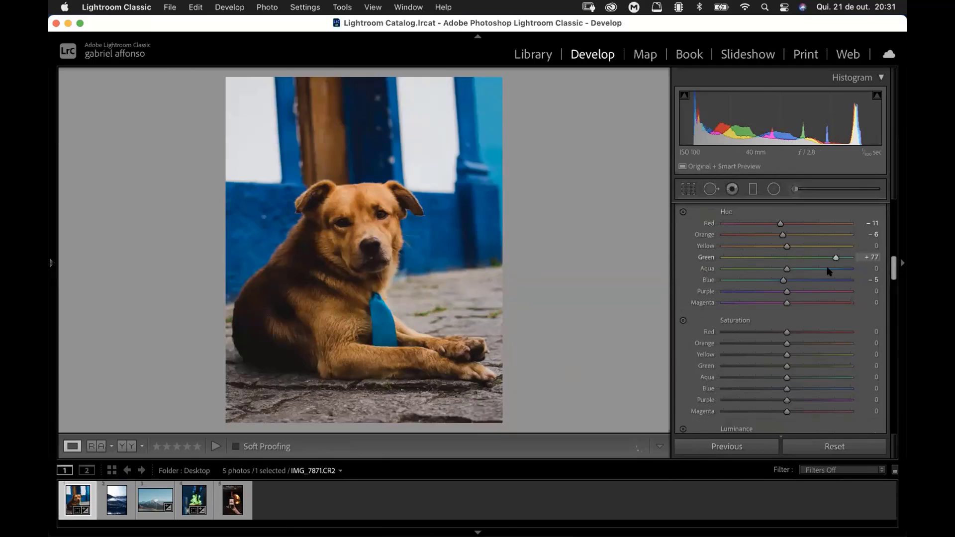
{"action": "left_click_drag", "start_coordinate": [758, 269], "coordinate": [800, 262]}
{"action": "left_click_drag", "start_coordinate": [802, 278], "coordinate": [802, 278]}
Step: Set the Orange saturation to +10 and the Blue saturation to −26
{"action": "left_click_drag", "start_coordinate": [893, 265], "coordinate": [893, 273]}
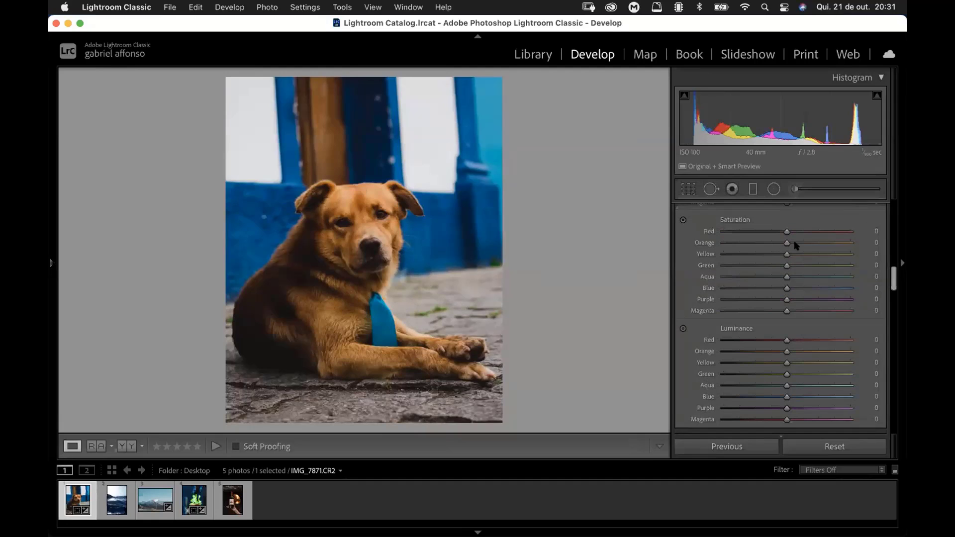
{"action": "left_click", "coordinate": [796, 244]}
{"action": "left_click_drag", "start_coordinate": [792, 243], "coordinate": [791, 242]}
{"action": "left_click", "coordinate": [771, 288]}
{"action": "left_click", "coordinate": [767, 291]}
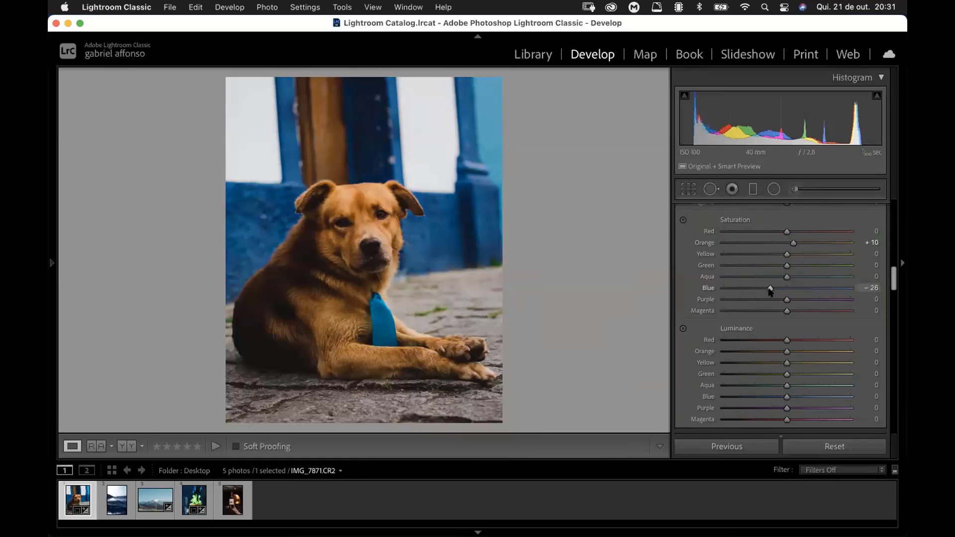
{"action": "left_click", "coordinate": [768, 288]}
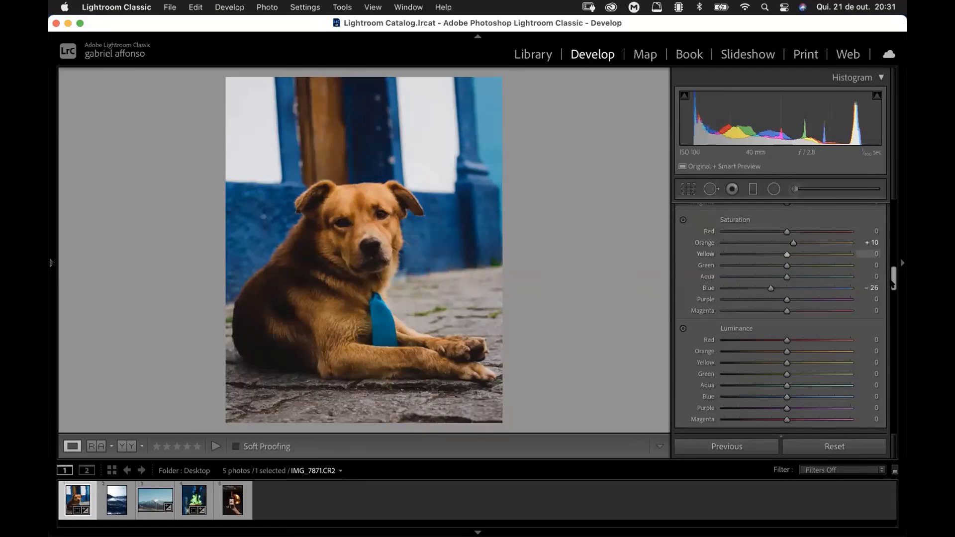
Step: Try the Orange luminance at +100 and settle on +14, and lower the Blue luminance slightly
{"action": "scroll", "coordinate": [891, 278], "scroll_direction": "down", "scroll_amount": 3}
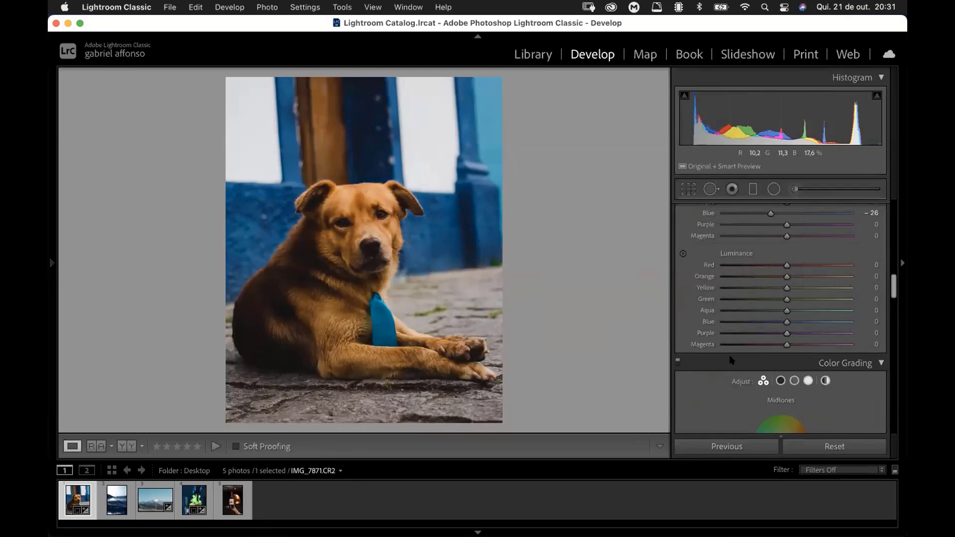
{"action": "left_click_drag", "start_coordinate": [804, 277], "coordinate": [857, 271]}
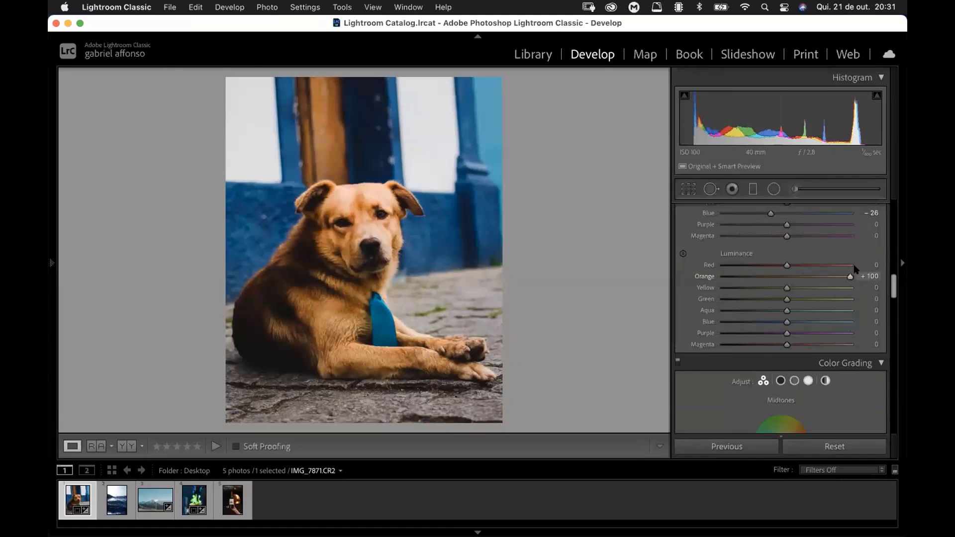
{"action": "left_click_drag", "start_coordinate": [854, 269], "coordinate": [795, 281]}
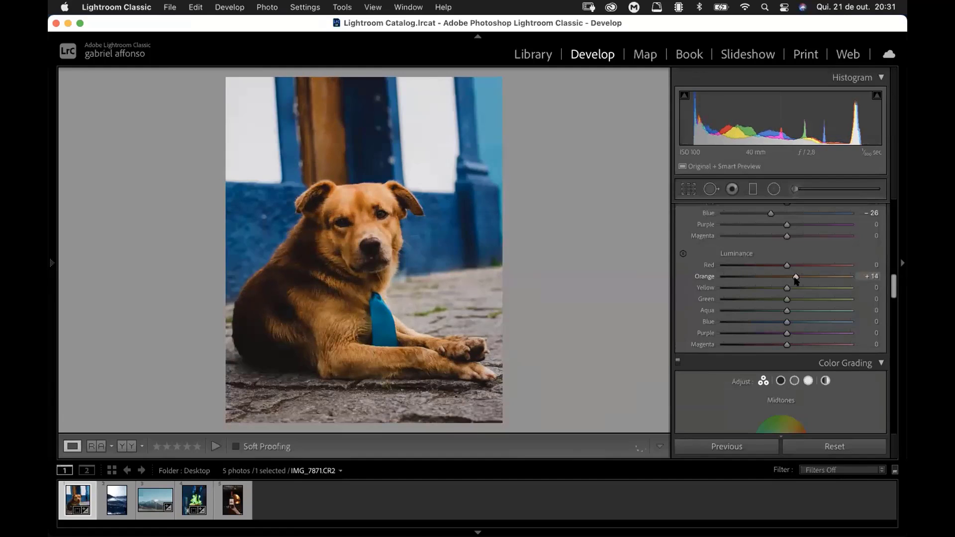
{"action": "left_click_drag", "start_coordinate": [786, 321], "coordinate": [780, 324]}
Step: Choose a yellow hue for the shadows in Color Grading and lower the shadows' luminance slightly
{"action": "left_click_drag", "start_coordinate": [894, 287], "coordinate": [894, 306]}
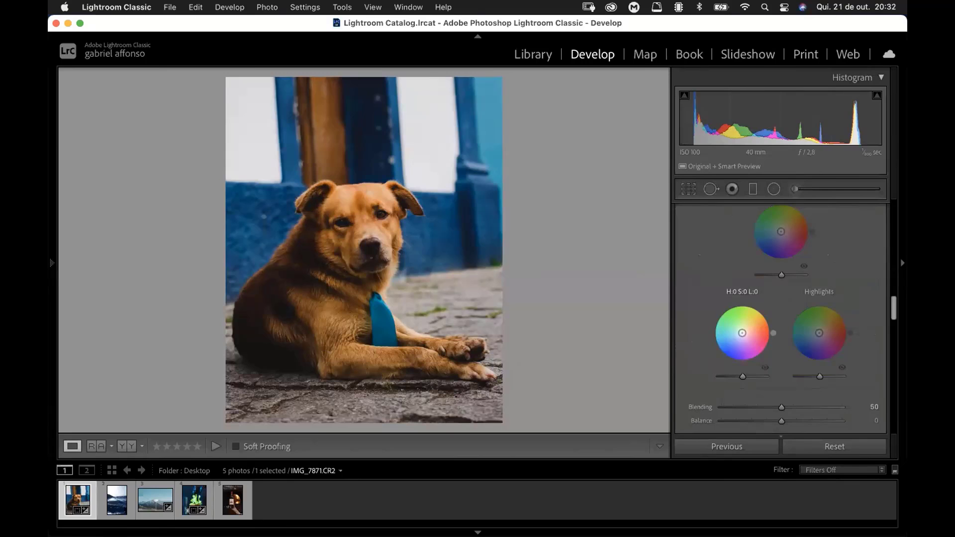
{"action": "left_click_drag", "start_coordinate": [742, 333], "coordinate": [740, 335]}
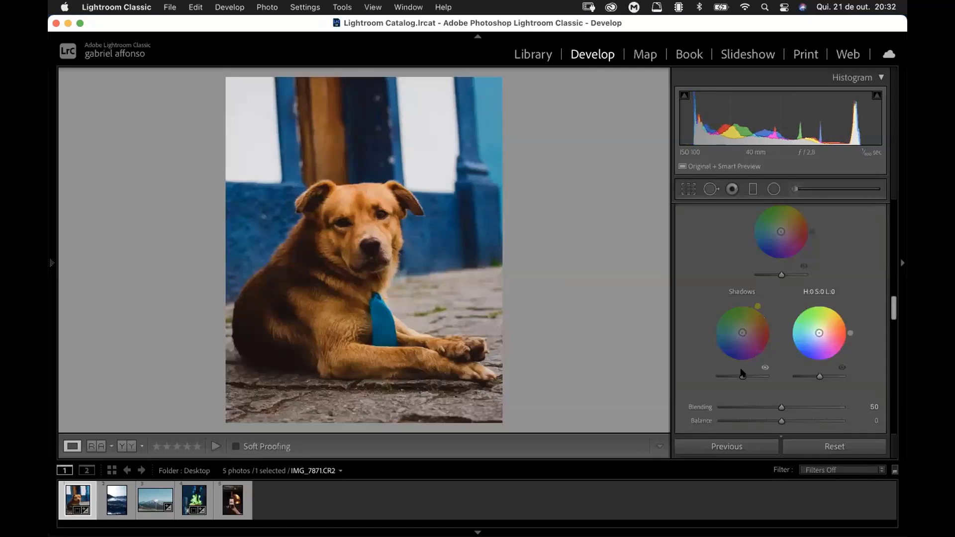
{"action": "mouse_move", "coordinate": [742, 374]}
{"action": "left_mouse_down"}
{"action": "mouse_move", "coordinate": [756, 373]}
{"action": "mouse_move", "coordinate": [741, 377]}
{"action": "left_mouse_up"}
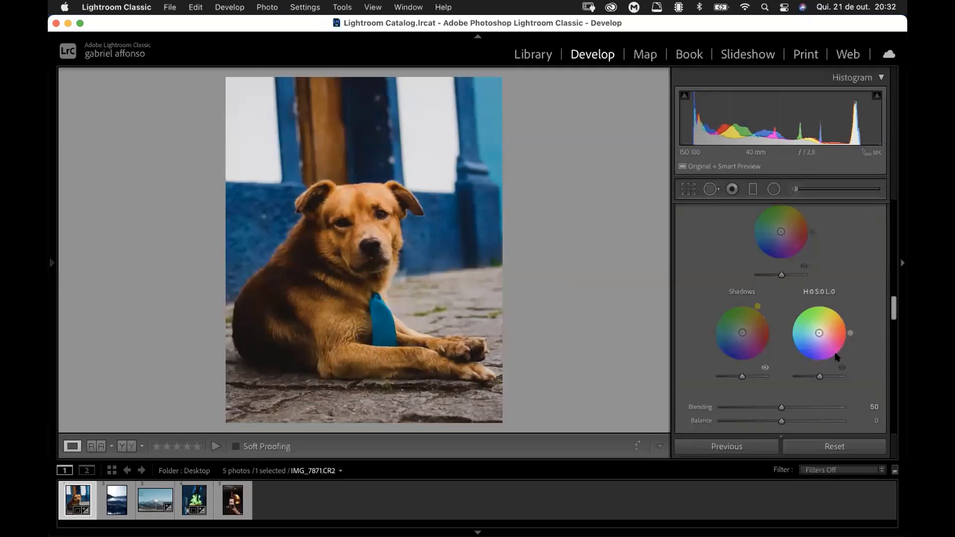
{"action": "left_click_drag", "start_coordinate": [893, 307], "coordinate": [894, 299]}
{"action": "left_click_drag", "start_coordinate": [893, 300], "coordinate": [893, 297]}
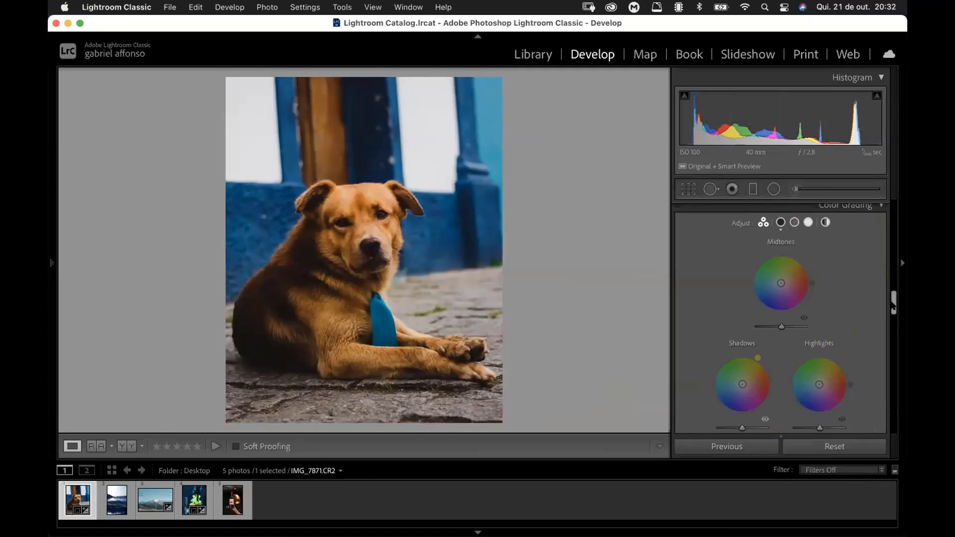
Step: Set the dog photo's sharpening to Masking 80, Radius 1,1 and Amount 74
{"action": "scroll", "coordinate": [893, 305], "scroll_direction": "down", "scroll_amount": 3}
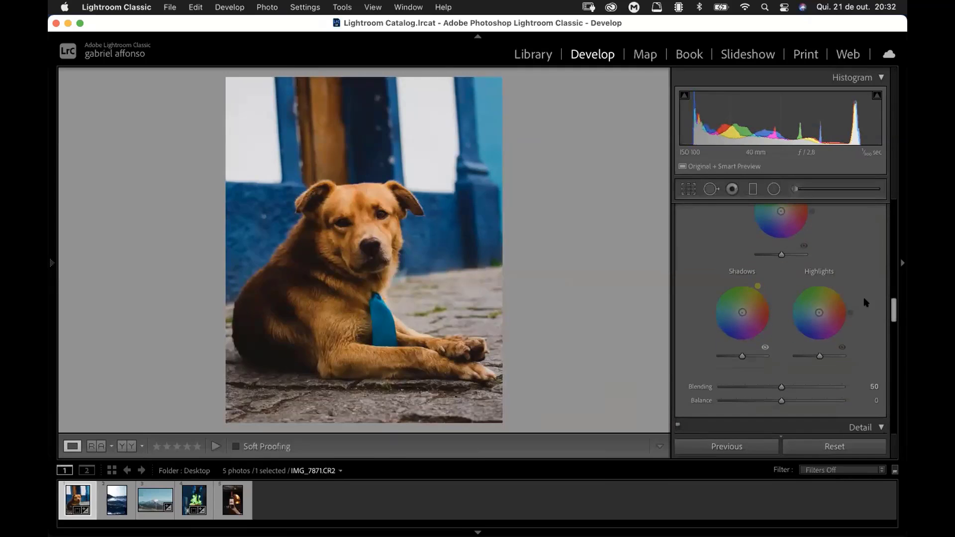
{"action": "scroll", "coordinate": [845, 323], "scroll_direction": "down", "scroll_amount": 8}
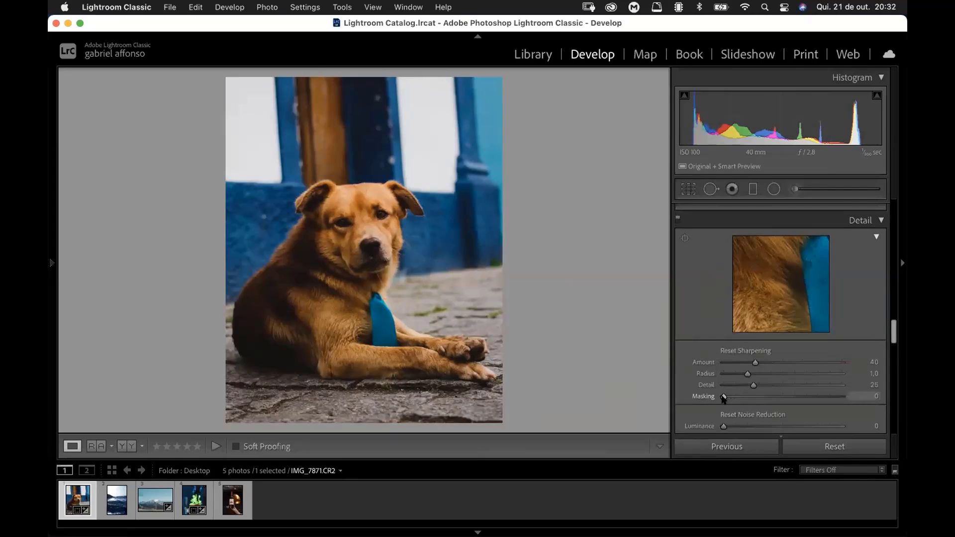
{"action": "left_click_drag", "start_coordinate": [724, 398], "coordinate": [812, 396]}
{"action": "left_click_drag", "start_coordinate": [892, 326], "coordinate": [892, 336]}
{"action": "left_click_drag", "start_coordinate": [745, 274], "coordinate": [755, 265]}
{"action": "left_click", "coordinate": [785, 264], "text": "alt"}
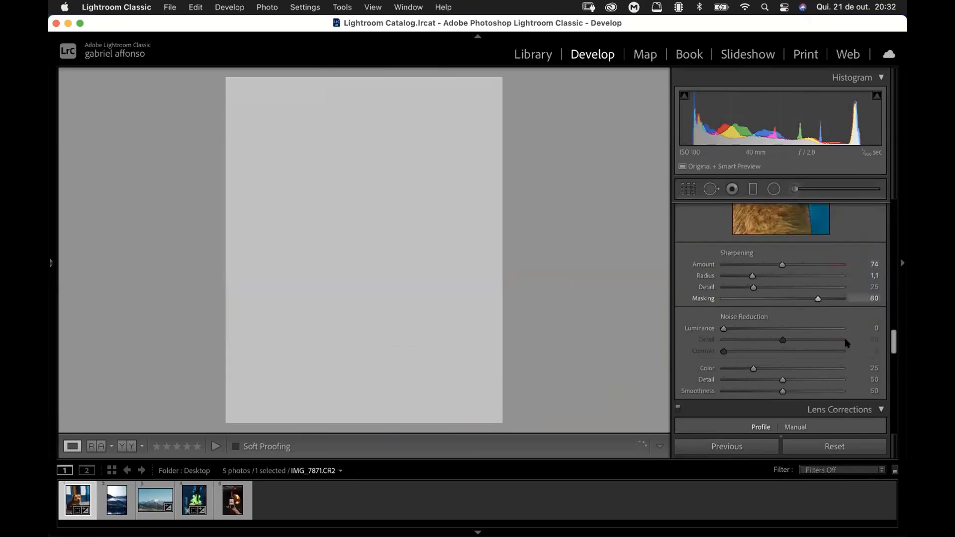
Step: Enable lens profile corrections for the dog photo and bring the lens profile settings into view
{"action": "scroll", "coordinate": [682, 329], "scroll_direction": "down", "scroll_amount": 5}
{"action": "left_click", "coordinate": [684, 328]}
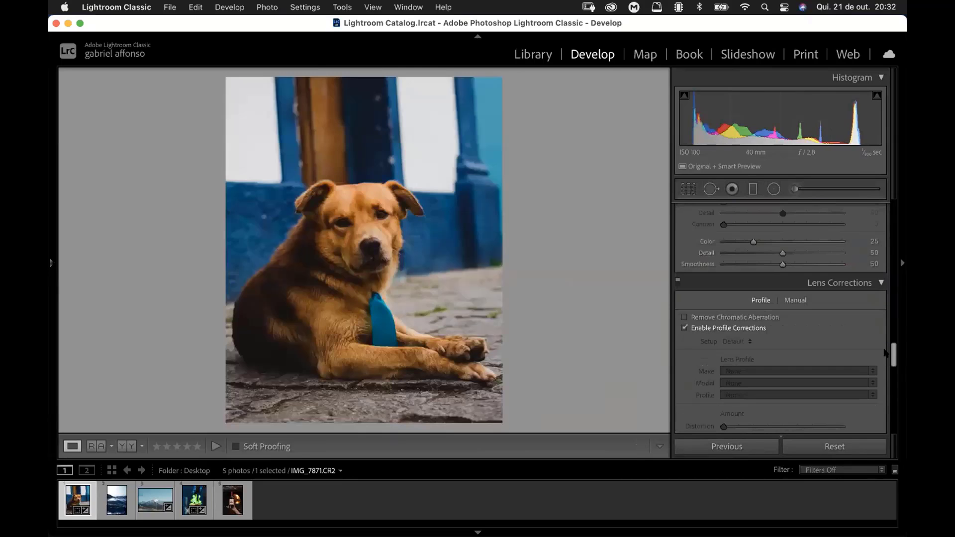
{"action": "scroll", "coordinate": [890, 356], "scroll_direction": "down", "scroll_amount": 2}
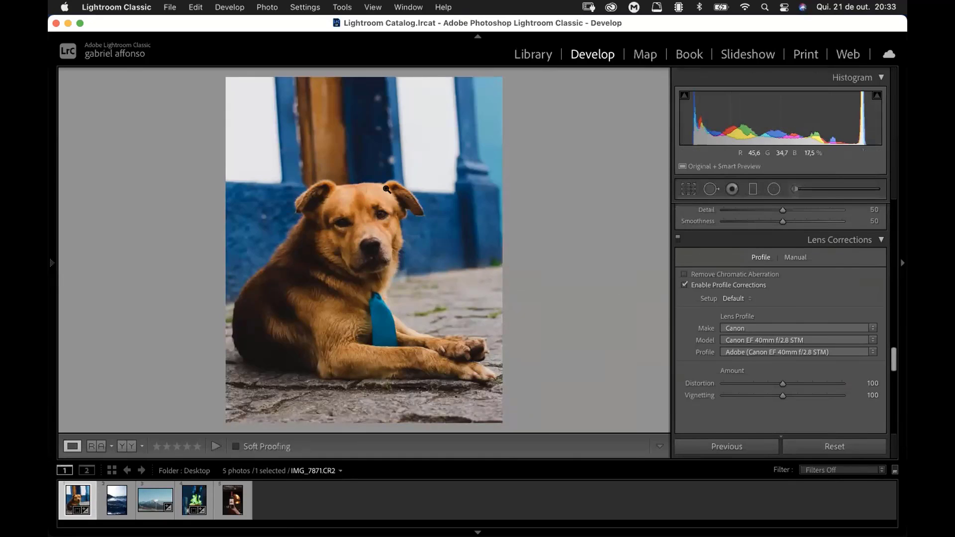
Step: Inspect the dog's eyes up close and return to the full photo
{"action": "left_click", "coordinate": [380, 209]}
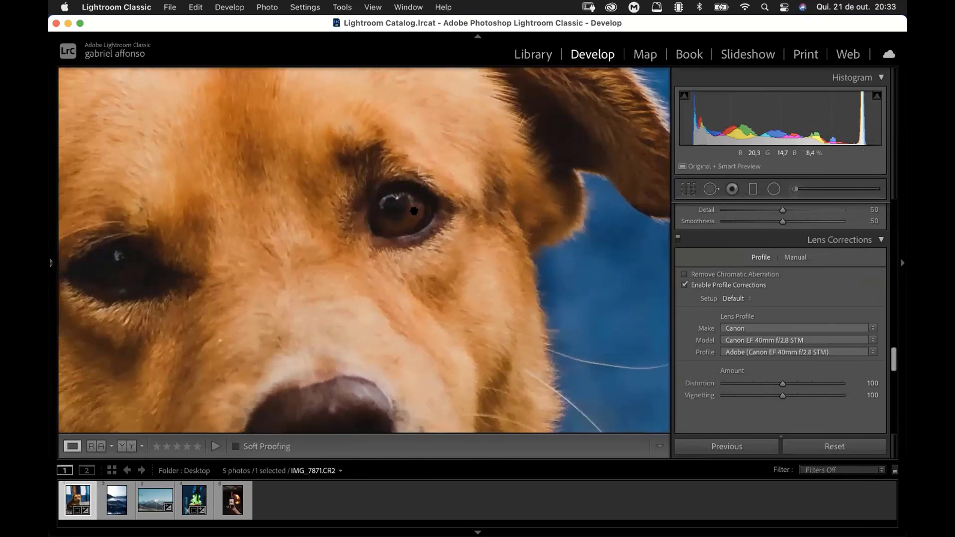
{"action": "left_click_drag", "start_coordinate": [414, 202], "coordinate": [442, 224]}
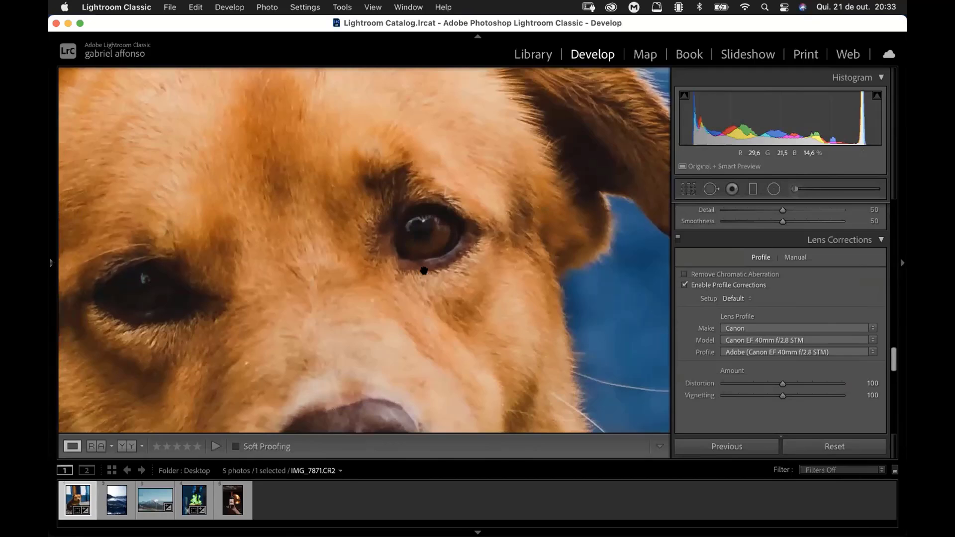
{"action": "left_click", "coordinate": [388, 258]}
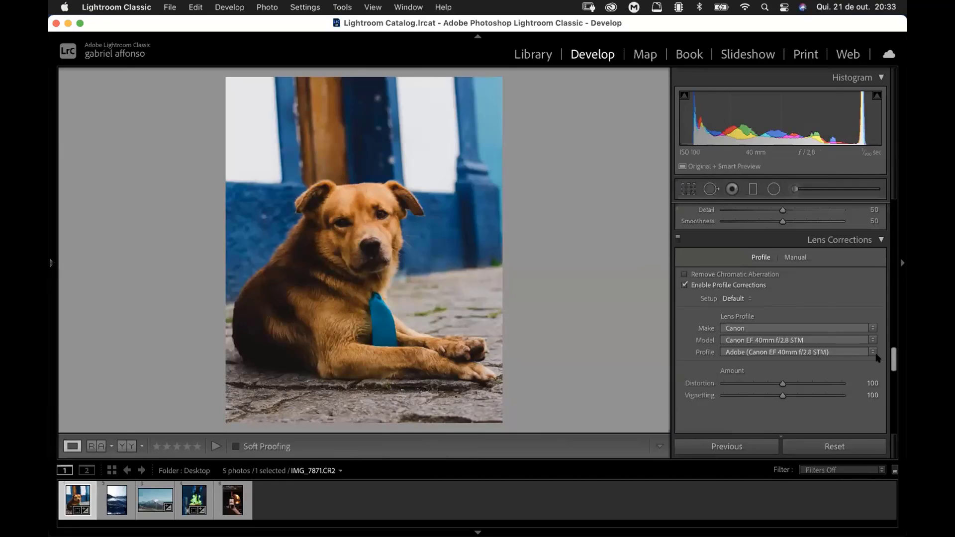
Step: Try the dog photo's post-crop vignetting at +100, undo it, and set the Amount to -8
{"action": "left_click_drag", "start_coordinate": [894, 358], "coordinate": [888, 392]}
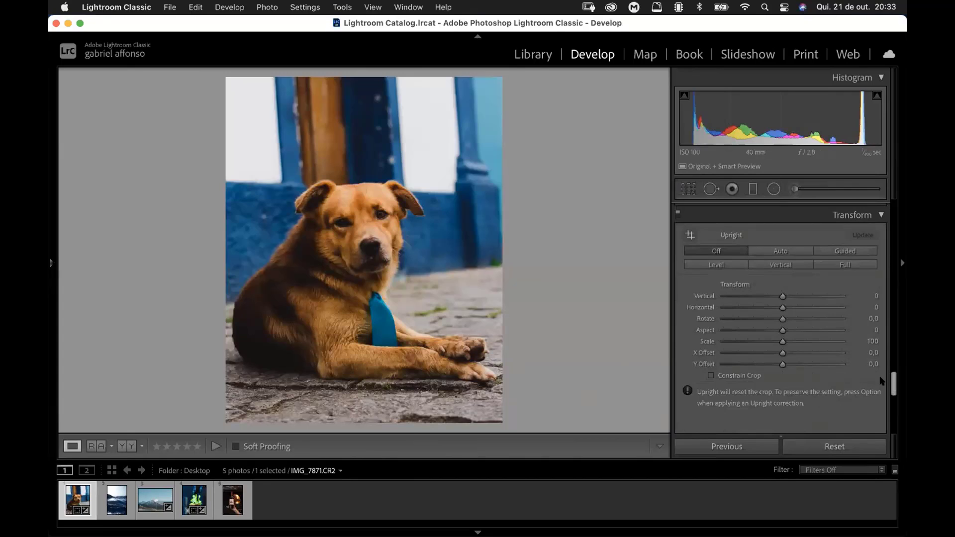
{"action": "left_click_drag", "start_coordinate": [894, 380], "coordinate": [893, 409]}
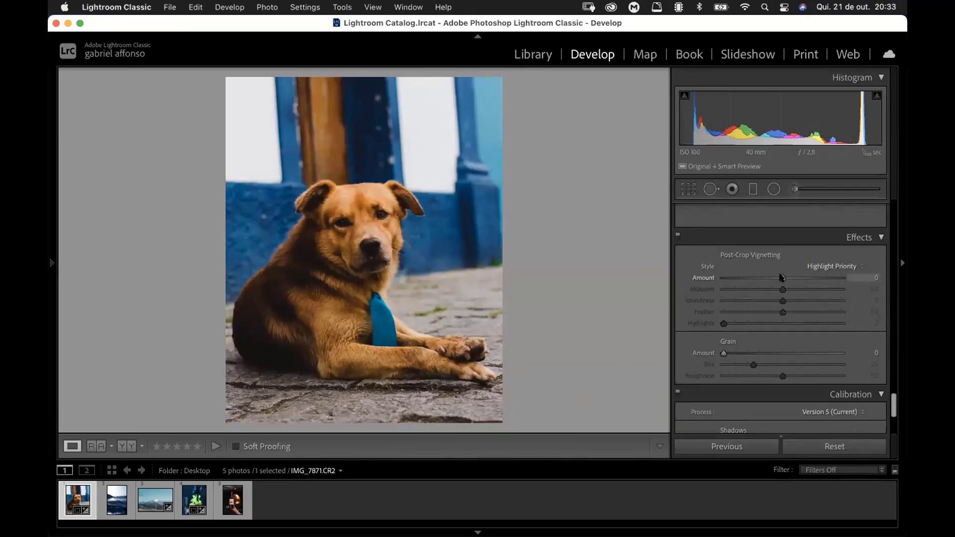
{"action": "left_click_drag", "start_coordinate": [782, 277], "coordinate": [864, 294]}
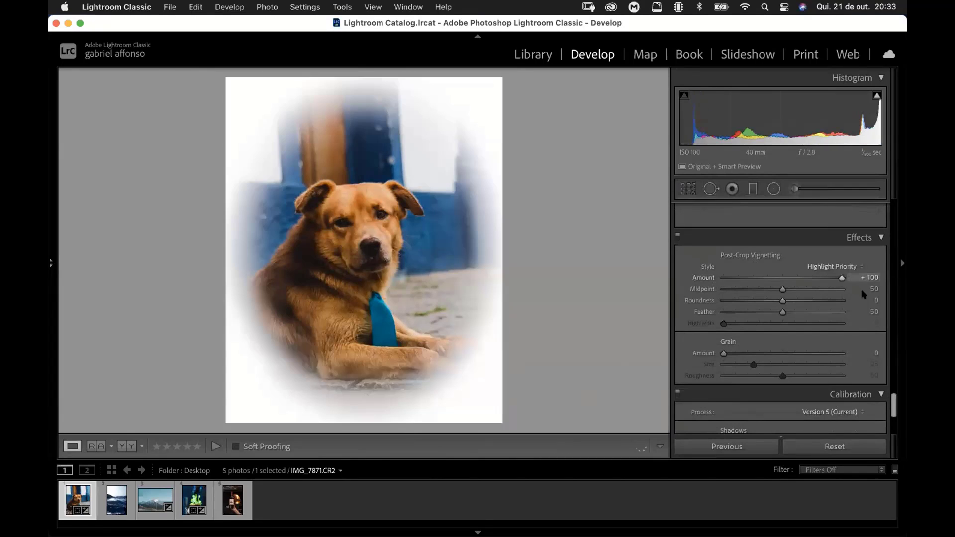
{"action": "key", "text": "super+z"}
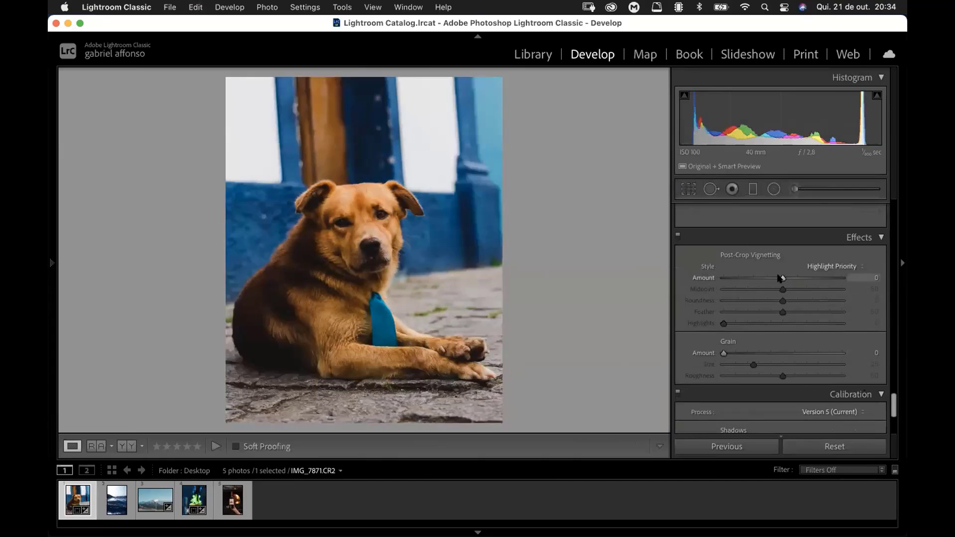
{"action": "mouse_move", "coordinate": [777, 278]}
{"action": "left_mouse_down"}
{"action": "mouse_move", "coordinate": [768, 277]}
{"action": "mouse_move", "coordinate": [779, 277]}
{"action": "left_mouse_up"}
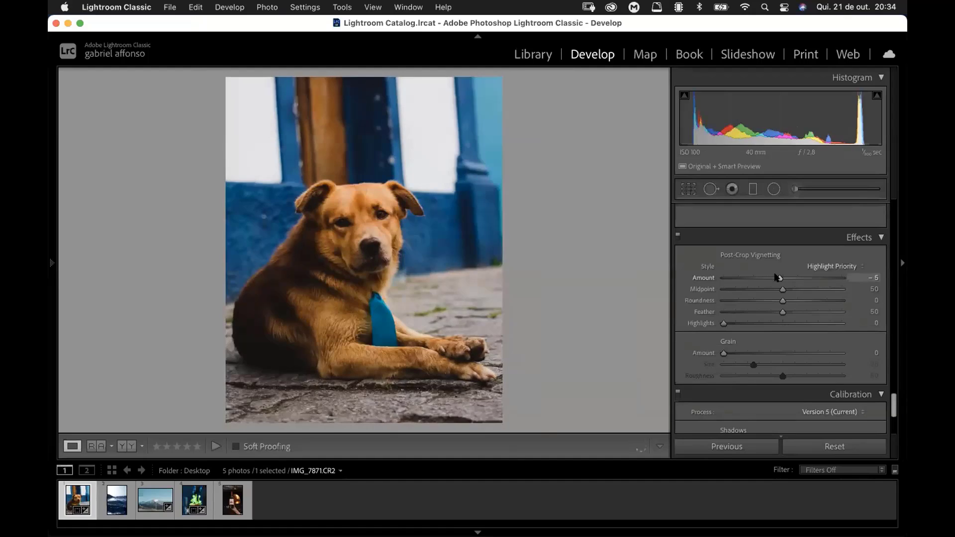
Step: Try a Grain Amount of 78 on the dog photo and undo it
{"action": "scroll", "coordinate": [869, 405], "scroll_direction": "down", "scroll_amount": 6}
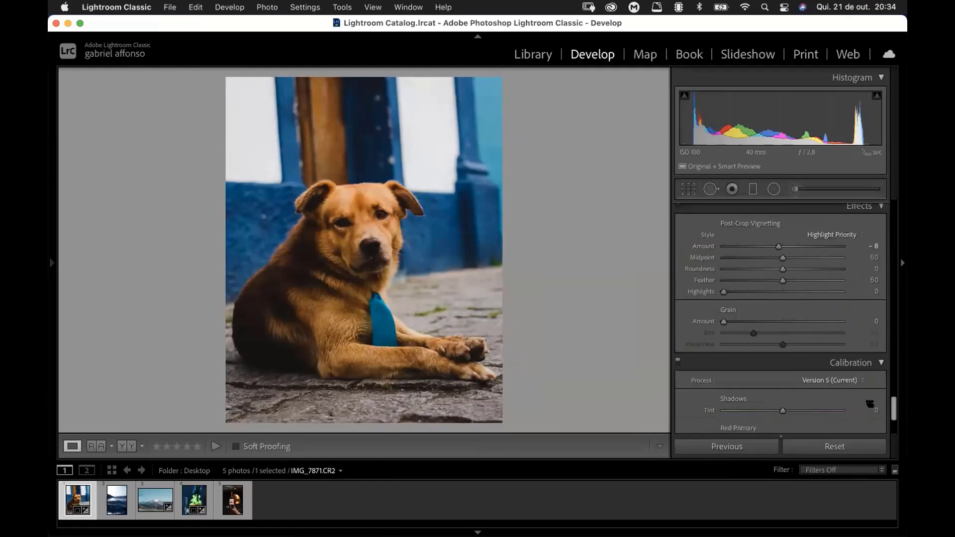
{"action": "scroll", "coordinate": [749, 315], "scroll_direction": "up", "scroll_amount": 3}
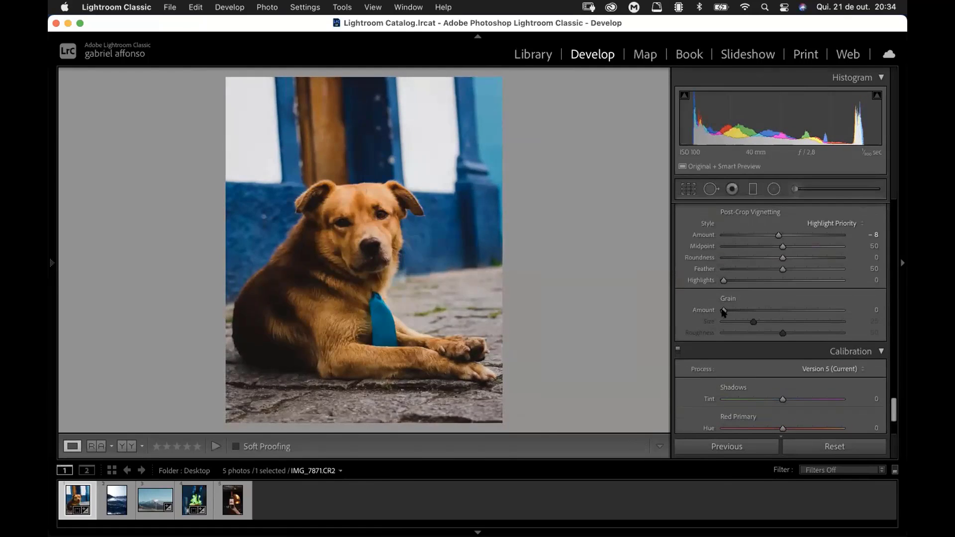
{"action": "left_click_drag", "start_coordinate": [748, 307], "coordinate": [813, 306]}
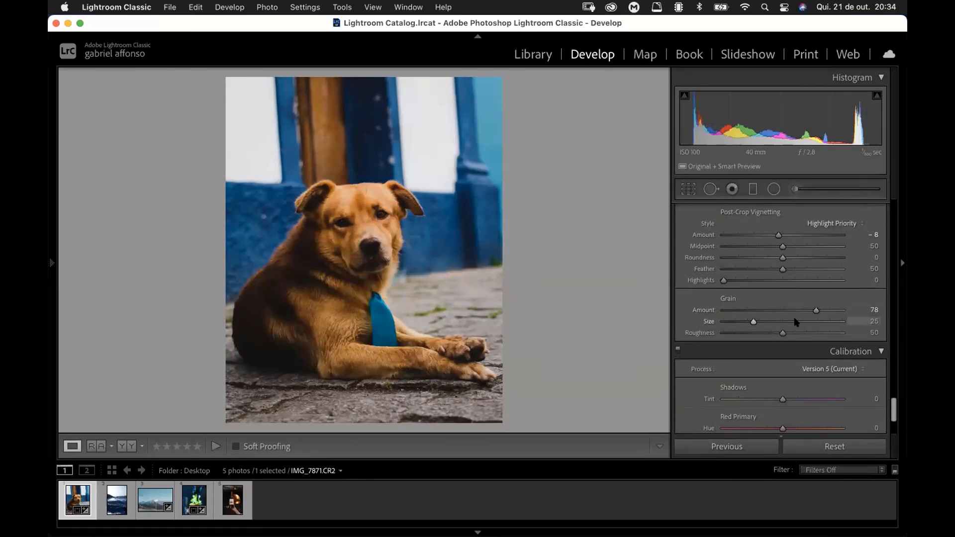
{"action": "key", "text": "super+z"}
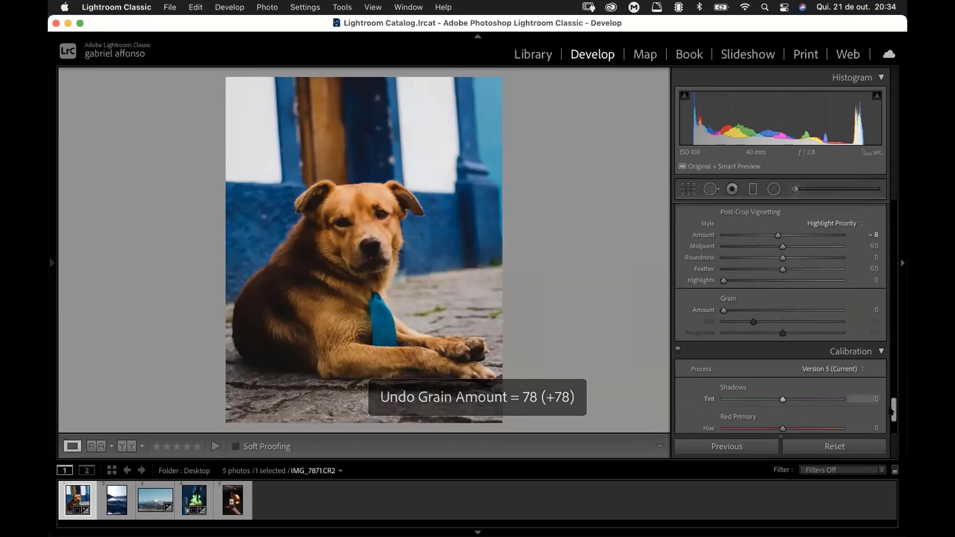
Step: Set the calibration's Red Primary to Hue +30 and Saturation -10
{"action": "left_click_drag", "start_coordinate": [891, 409], "coordinate": [892, 421]}
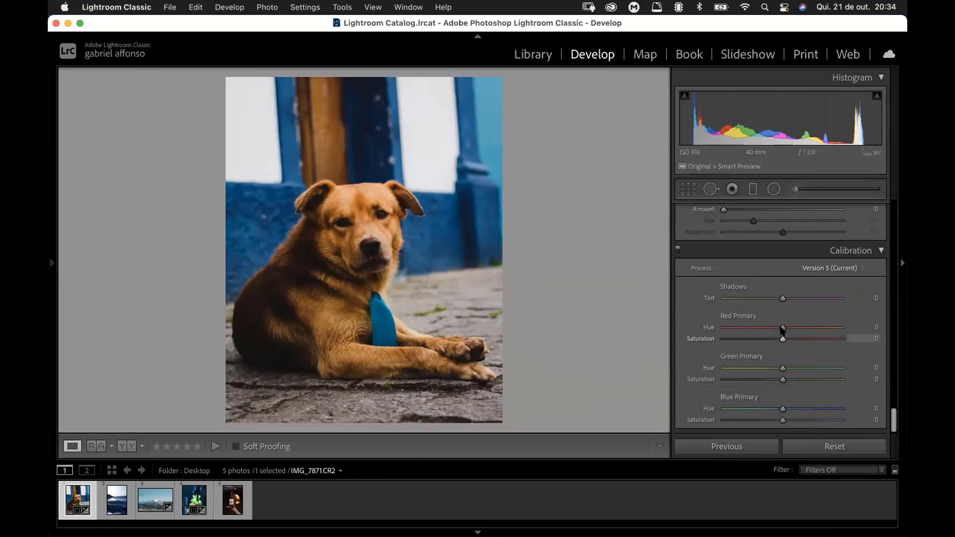
{"action": "left_click_drag", "start_coordinate": [782, 327], "coordinate": [796, 329]}
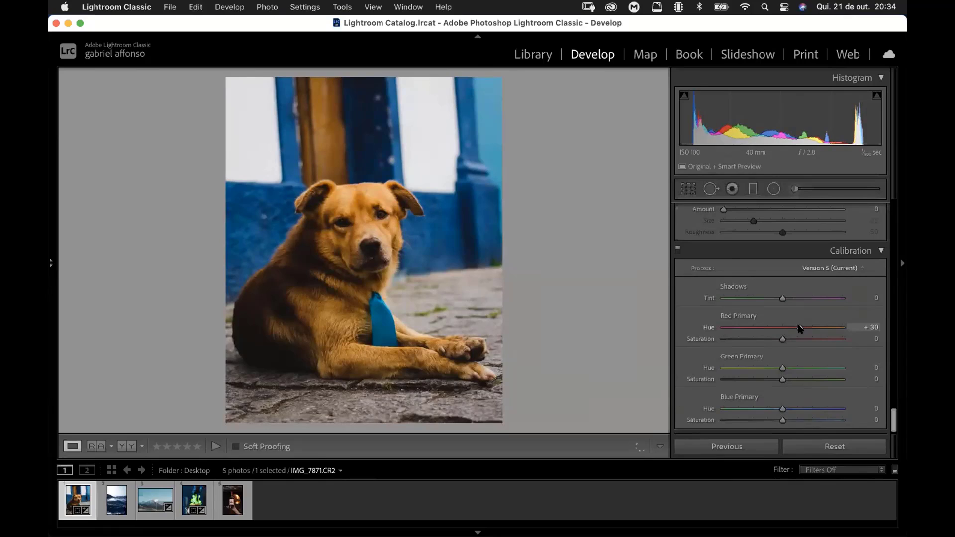
{"action": "left_click_drag", "start_coordinate": [782, 341], "coordinate": [775, 341]}
Step: Set the calibration's Green Primary to Hue +50 and Saturation -11
{"action": "left_click_drag", "start_coordinate": [783, 368], "coordinate": [815, 368]}
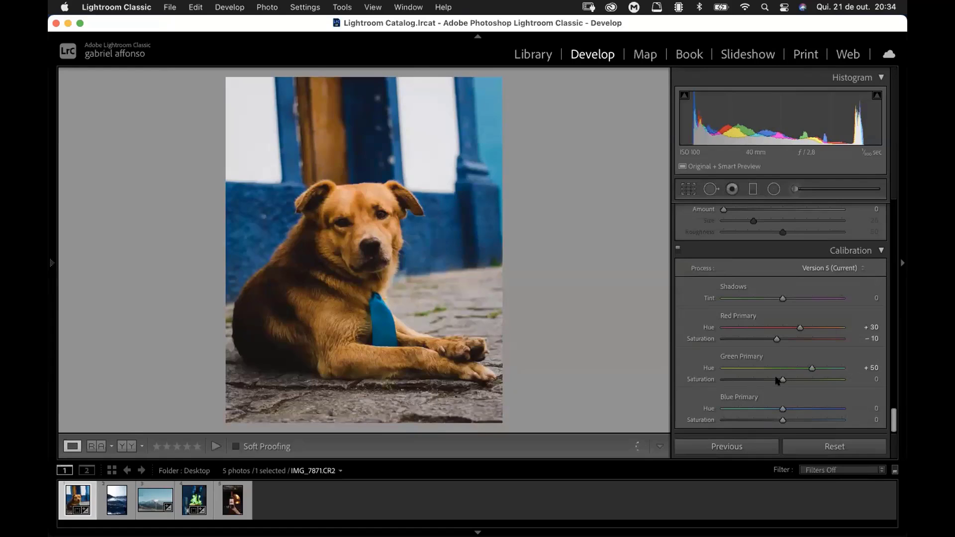
{"action": "left_click_drag", "start_coordinate": [779, 379], "coordinate": [775, 380]}
{"action": "left_click_drag", "start_coordinate": [774, 380], "coordinate": [773, 381]}
Step: Set the calibration's Blue Primary to Hue -3 and Saturation +40
{"action": "left_click_drag", "start_coordinate": [780, 408], "coordinate": [778, 408]}
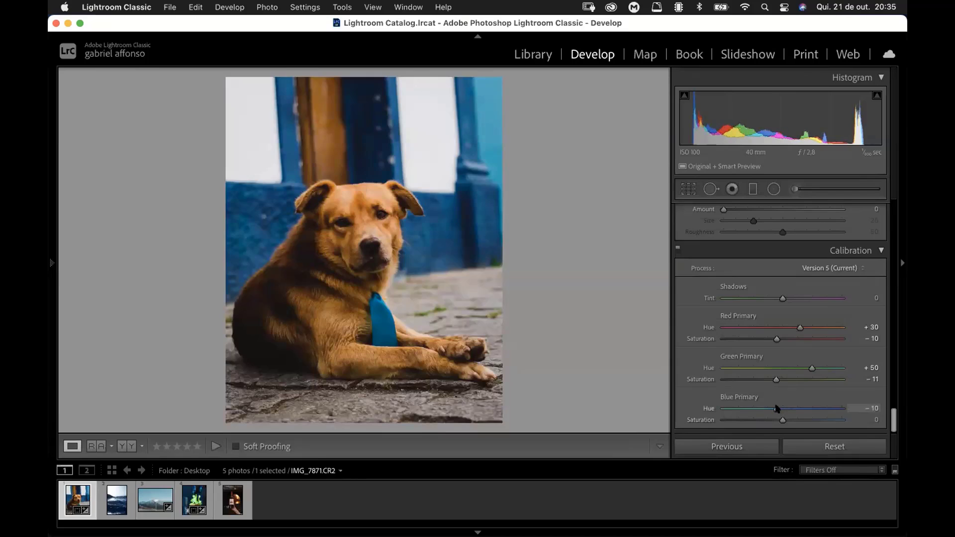
{"action": "left_click", "coordinate": [779, 415]}
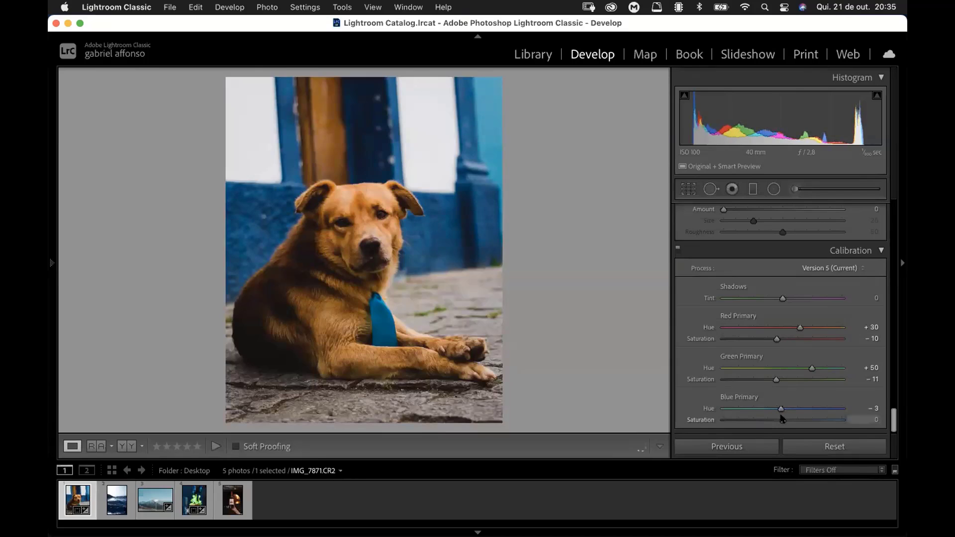
{"action": "left_click_drag", "start_coordinate": [799, 420], "coordinate": [807, 421]}
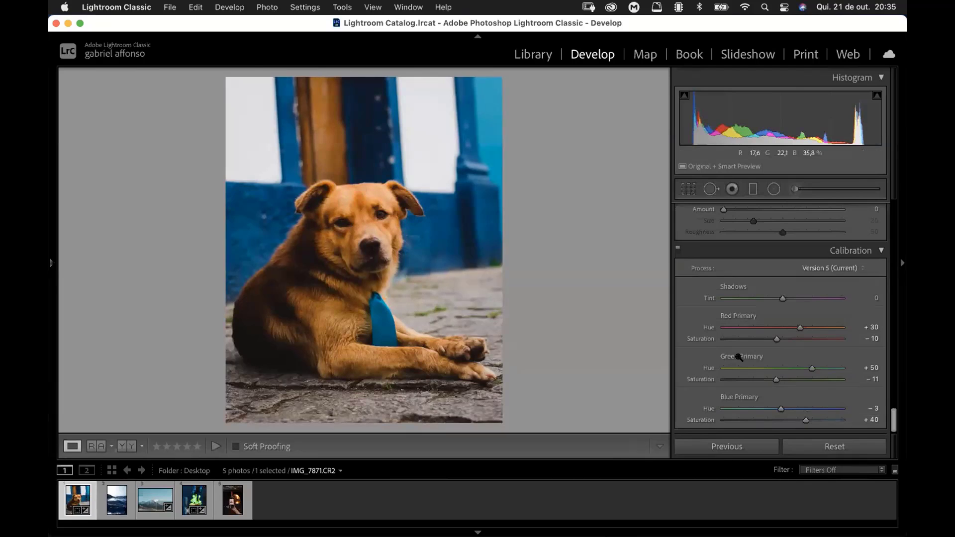
Step: Compare the edited dog photo with its original version and raise the basic Shadows to +42
{"action": "key", "text": "backslash"}
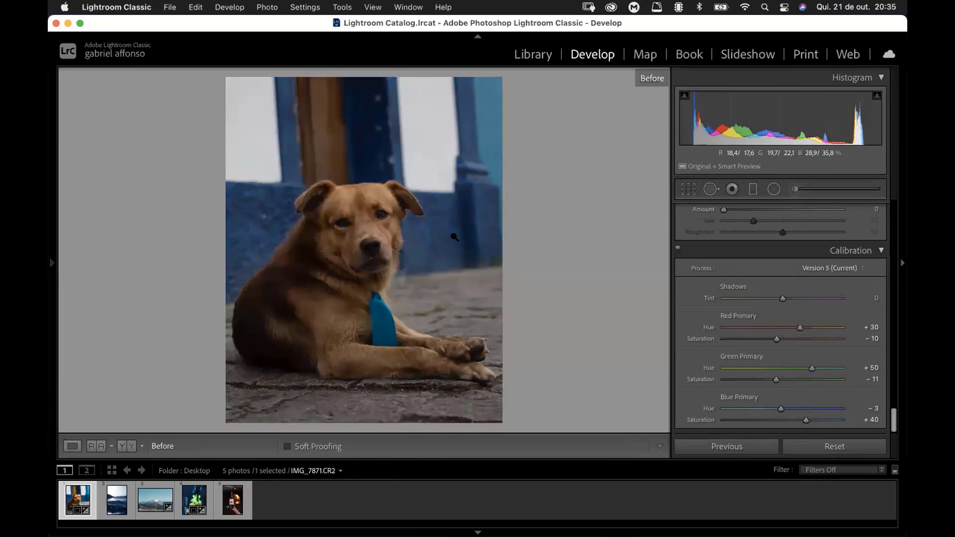
{"action": "key", "text": "backslash"}
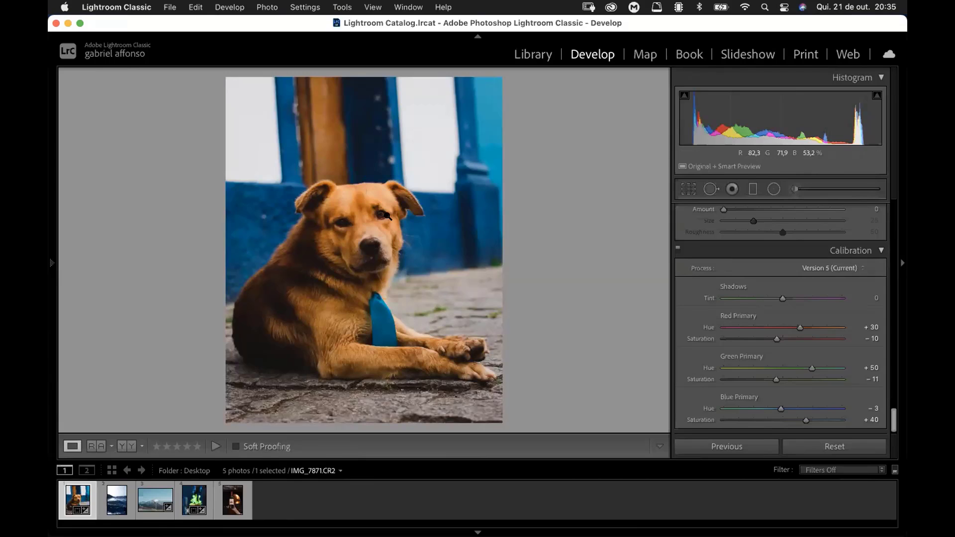
{"action": "scroll", "coordinate": [874, 273], "scroll_direction": "up", "scroll_amount": 15}
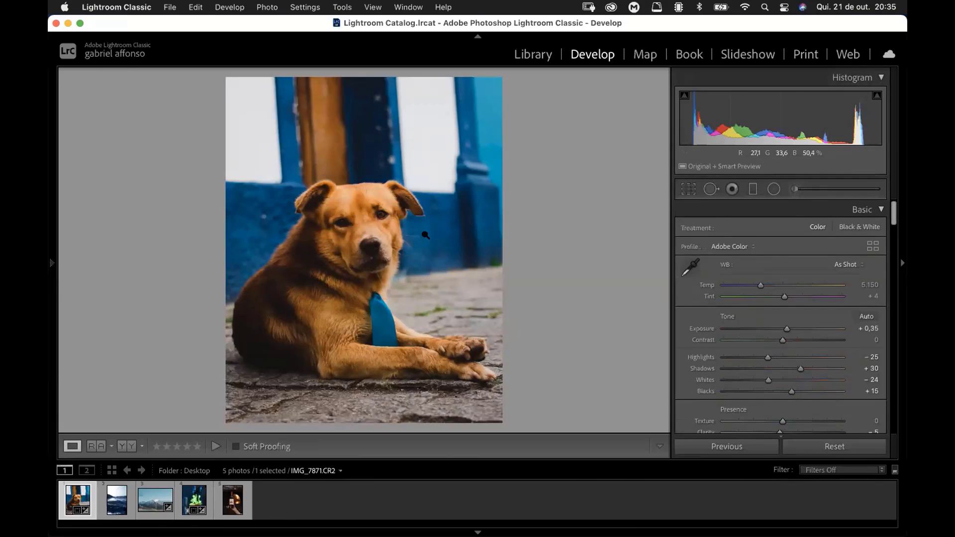
{"action": "scroll", "coordinate": [795, 288], "scroll_direction": "down", "scroll_amount": 2}
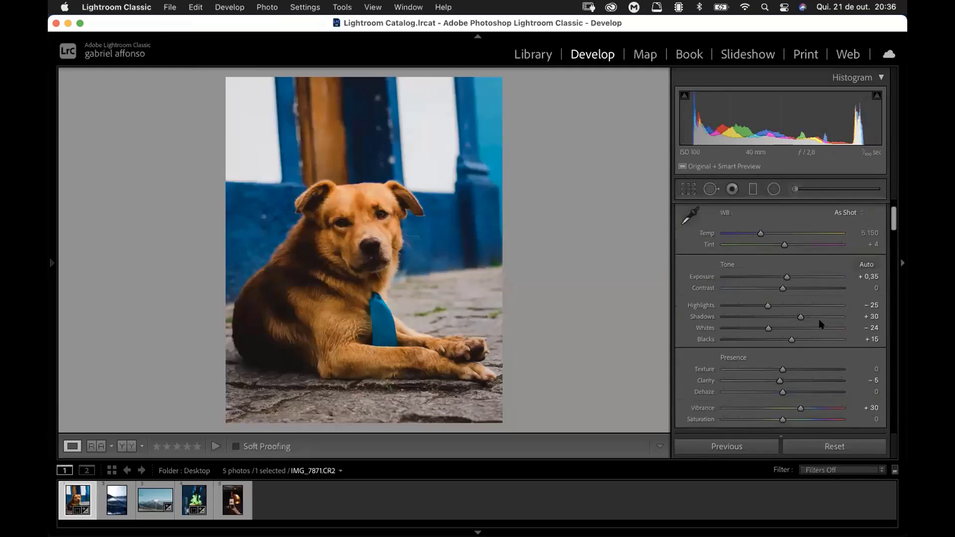
{"action": "mouse_move", "coordinate": [800, 317]}
{"action": "left_mouse_down"}
{"action": "mouse_move", "coordinate": [845, 316]}
{"action": "mouse_move", "coordinate": [808, 317]}
{"action": "left_mouse_up"}
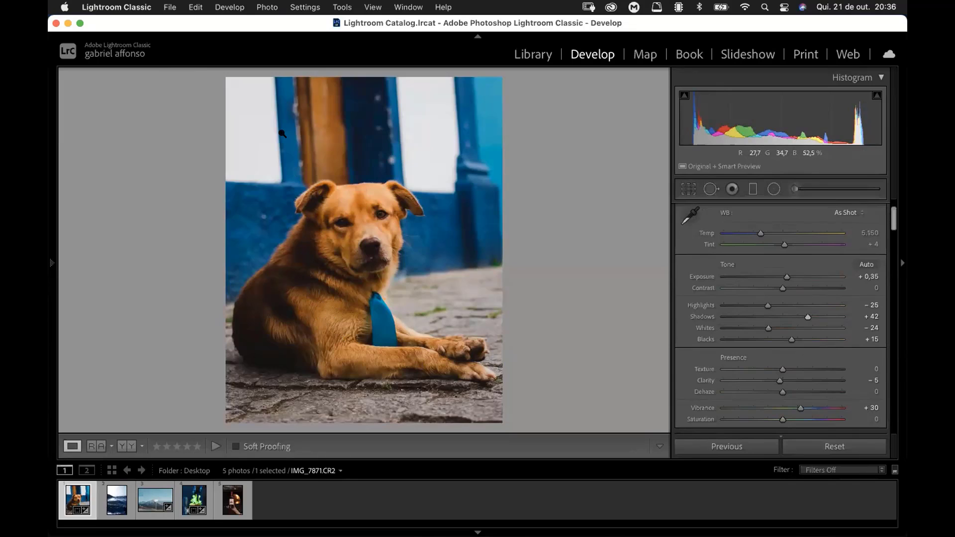
Step: Open the export settings for the dog photo and view the destination folder choices, keeping Desktop
{"action": "left_click", "coordinate": [170, 8]}
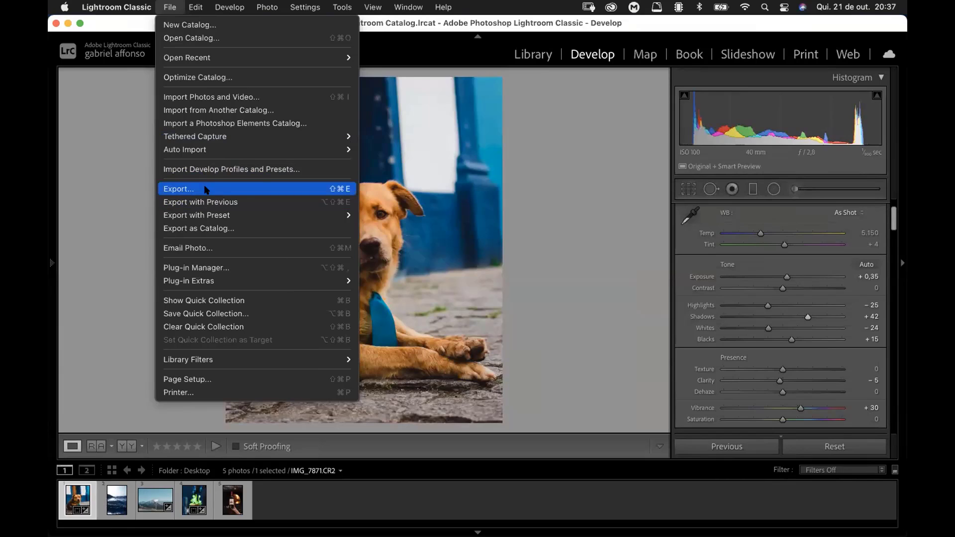
{"action": "left_click", "coordinate": [205, 190]}
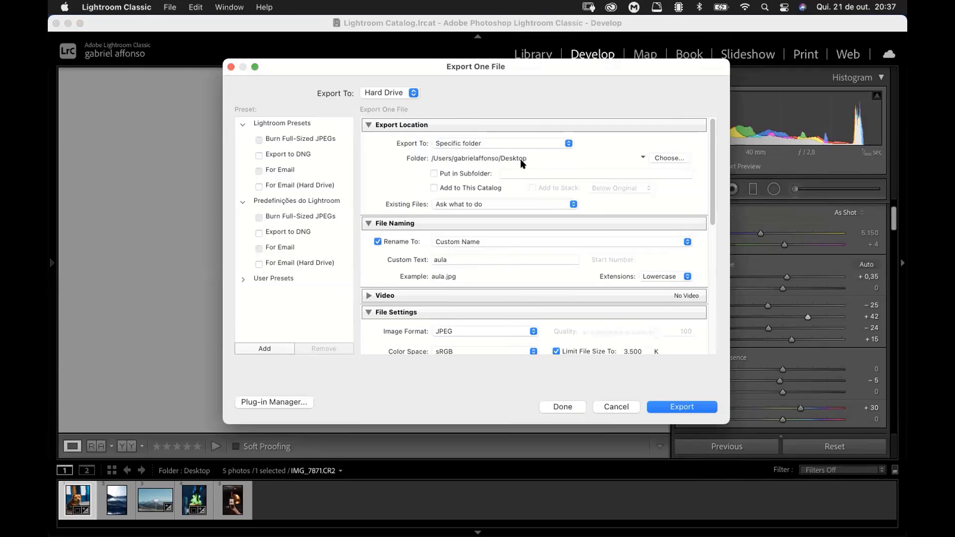
{"action": "left_click", "coordinate": [665, 158]}
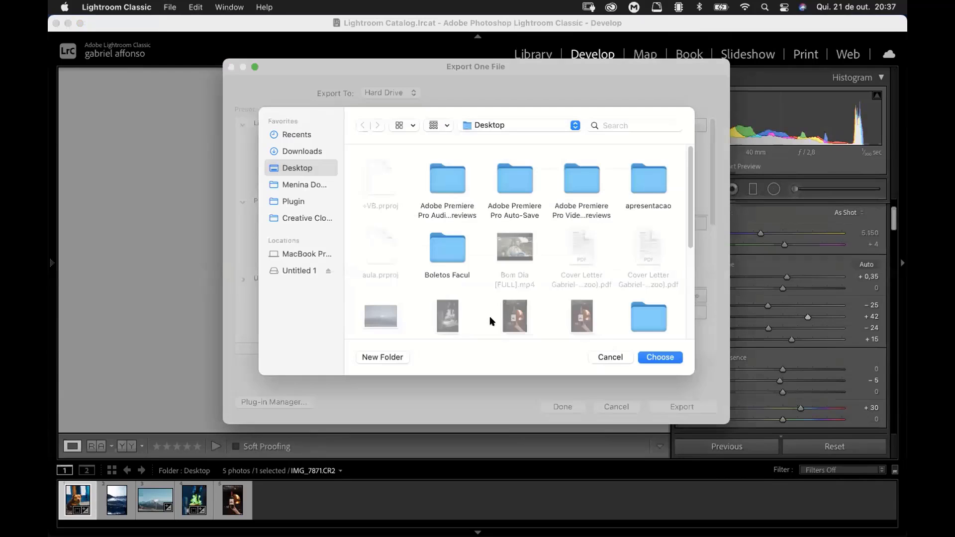
{"action": "left_click", "coordinate": [600, 357]}
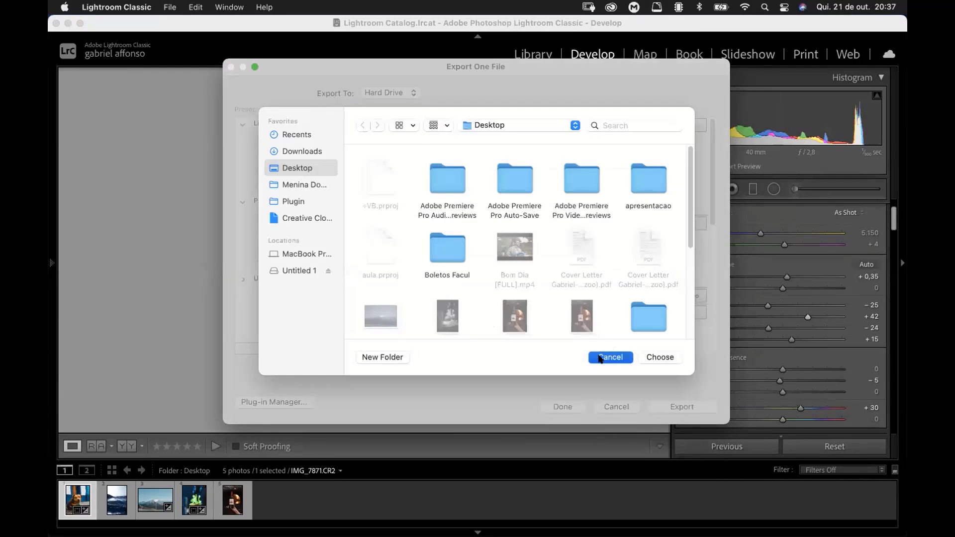
Step: Set the exported file's custom name to Aula
{"action": "scroll", "coordinate": [710, 174], "scroll_direction": "down", "scroll_amount": 2}
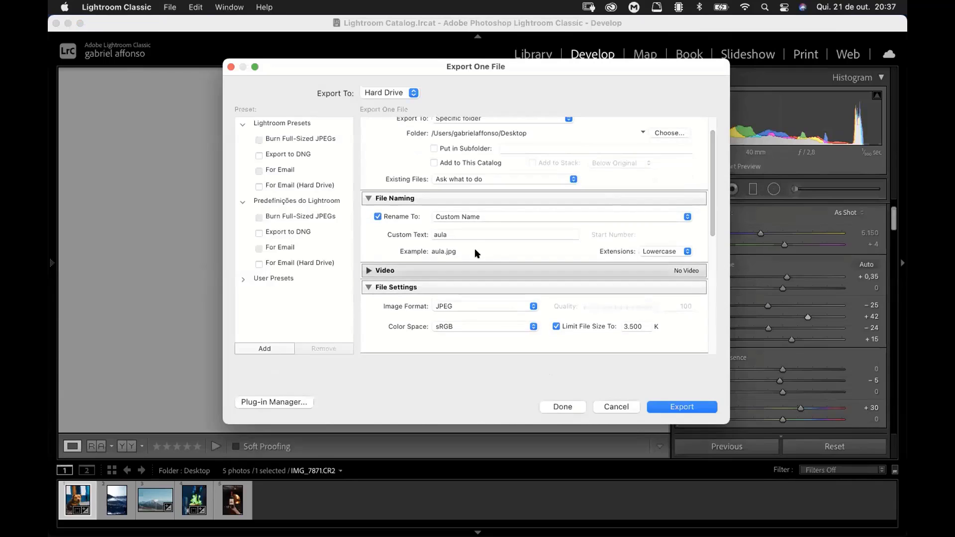
{"action": "left_click", "coordinate": [389, 233]}
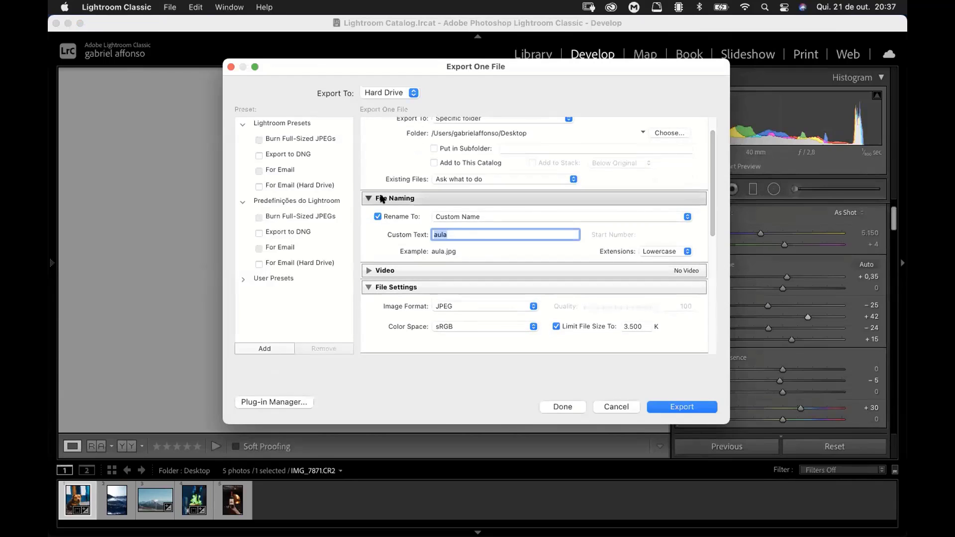
{"action": "type", "text": "AUAL"}
{"action": "key", "text": "BackSpace"}
{"action": "key", "text": "BackSpace"}
{"action": "key", "text": "BackSpace"}
{"action": "type", "text": "ula"}
Step: Look through the image format options for the export and keep JPEG
{"action": "scroll", "coordinate": [671, 231], "scroll_direction": "down", "scroll_amount": 5}
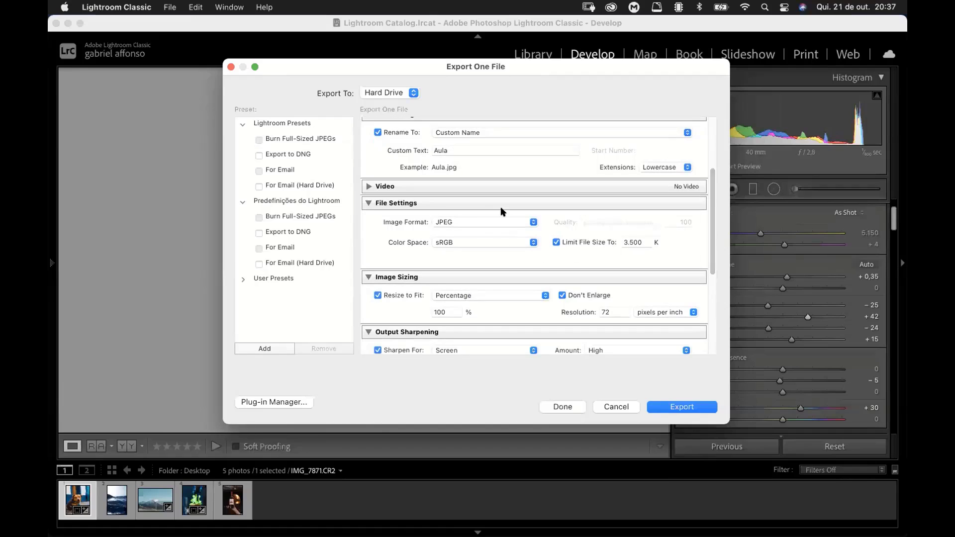
{"action": "left_click", "coordinate": [503, 221]}
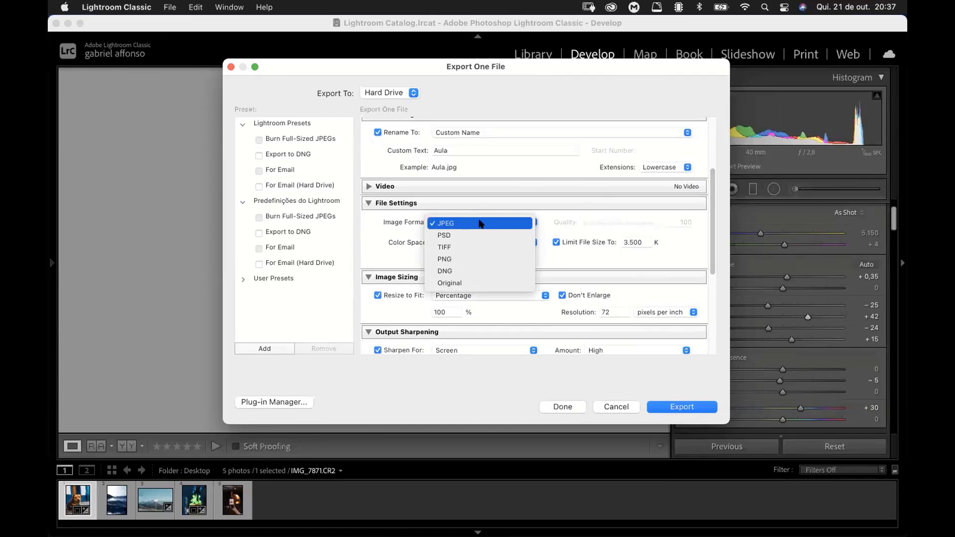
{"action": "left_click", "coordinate": [480, 223]}
{"action": "left_click", "coordinate": [481, 222]}
{"action": "left_click", "coordinate": [464, 223]}
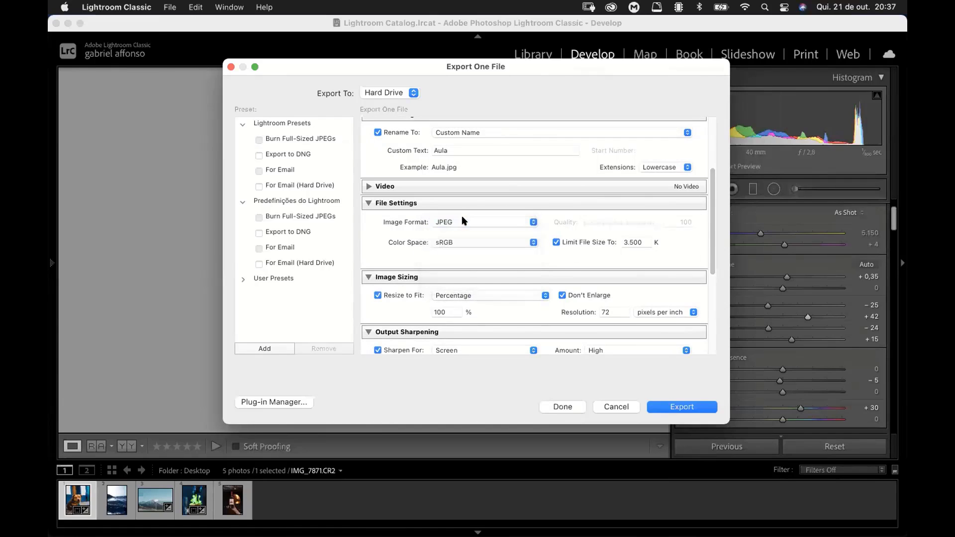
{"action": "left_click", "coordinate": [463, 222]}
{"action": "left_click", "coordinate": [462, 223]}
{"action": "left_click", "coordinate": [463, 222]}
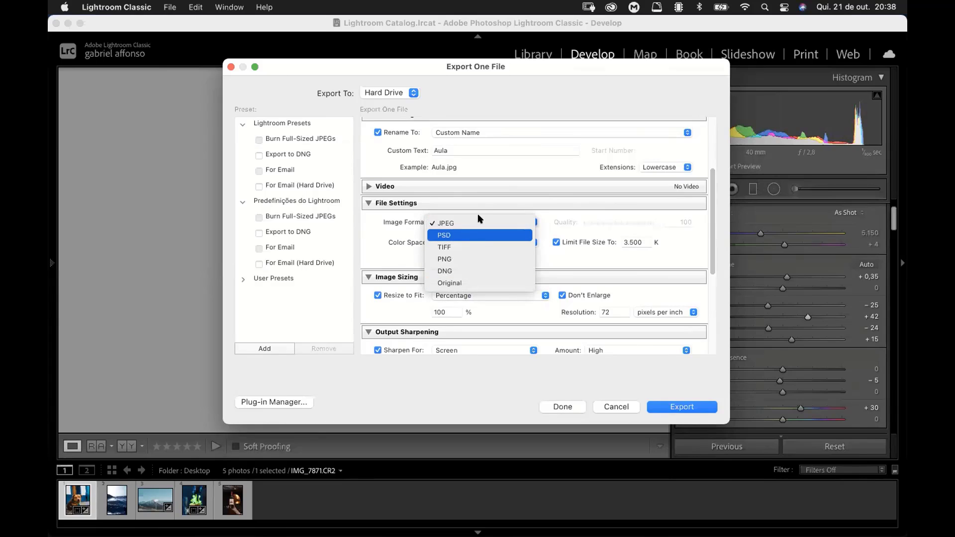
{"action": "left_click", "coordinate": [465, 222]}
{"action": "left_click", "coordinate": [465, 222]}
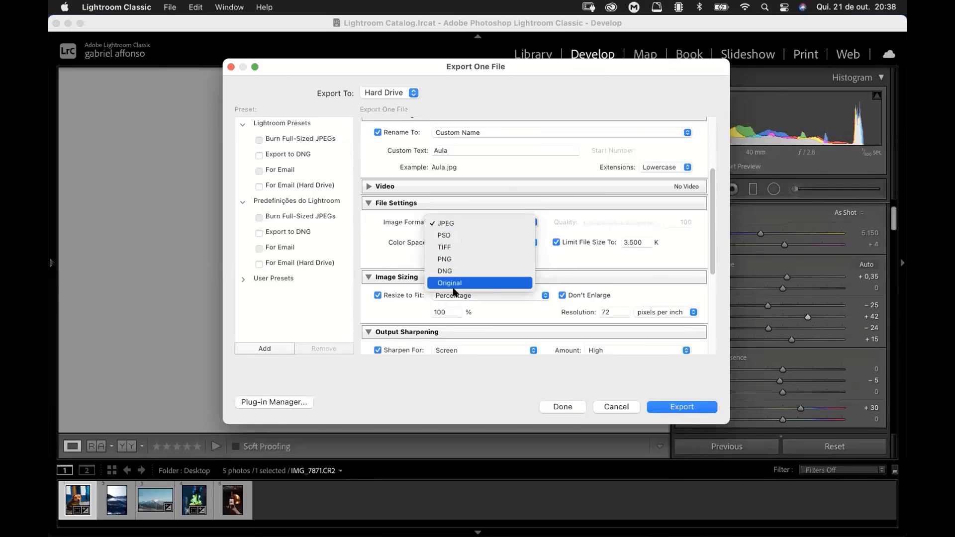
{"action": "left_click", "coordinate": [387, 255]}
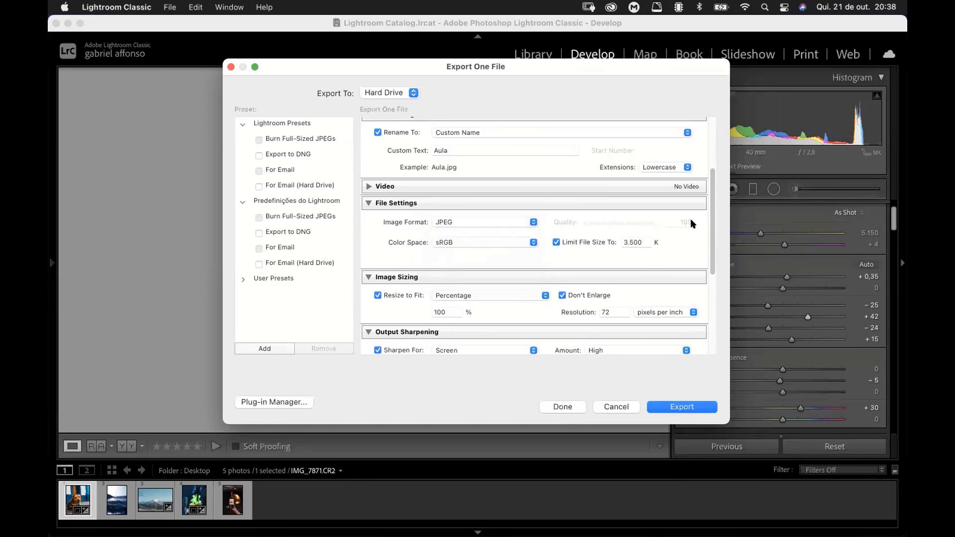
Step: Review the JPEG's file size limit, switching the limit off and back on
{"action": "scroll", "coordinate": [712, 219], "scroll_direction": "down", "scroll_amount": 2}
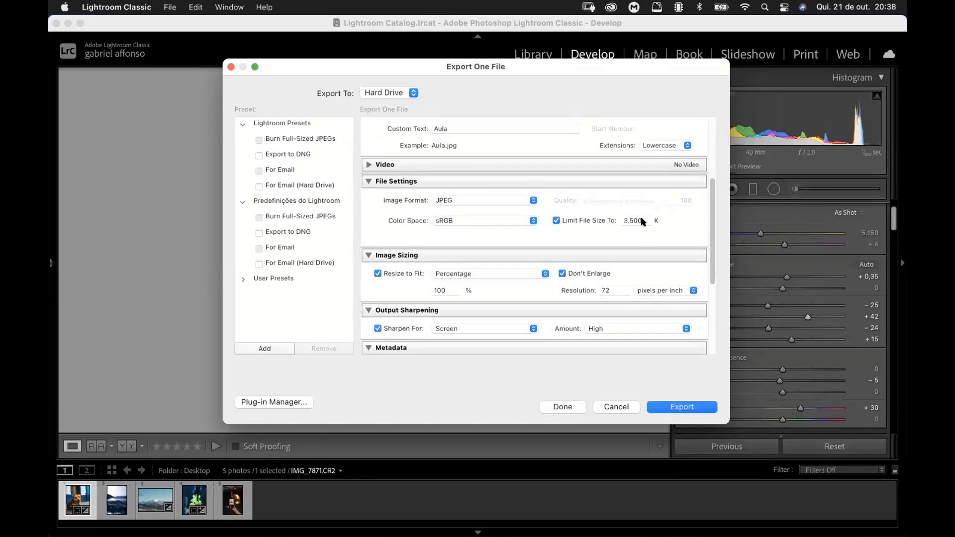
{"action": "scroll", "coordinate": [642, 224], "scroll_direction": "up", "scroll_amount": 1}
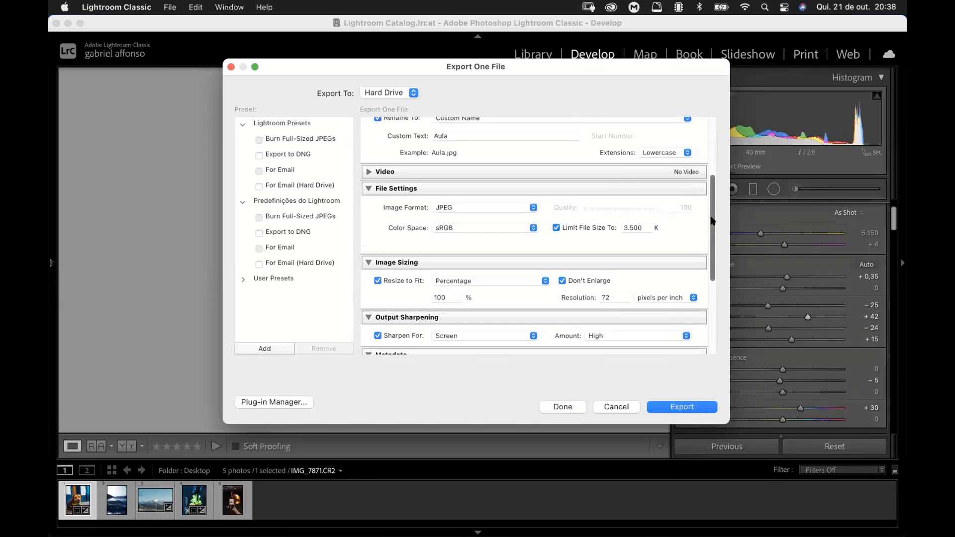
{"action": "double_click", "coordinate": [636, 229]}
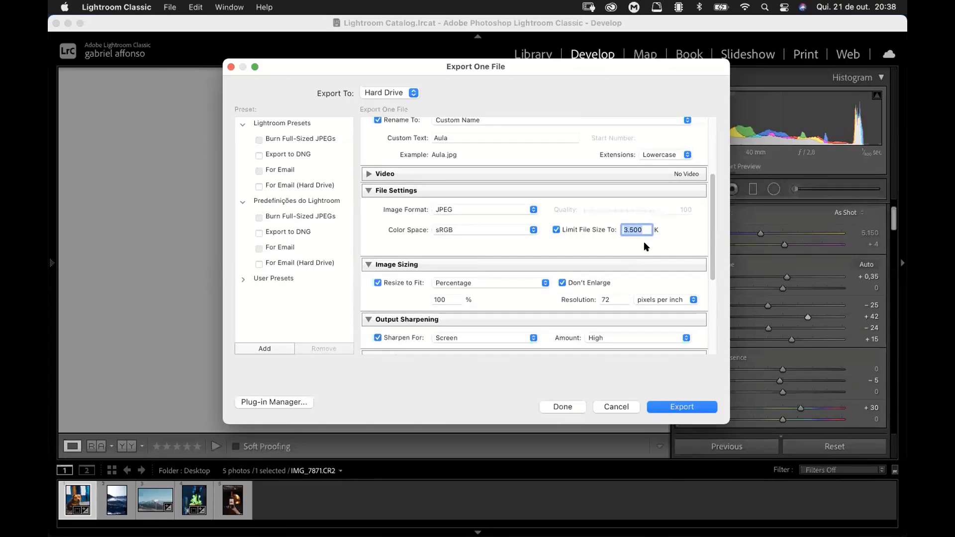
{"action": "left_click", "coordinate": [556, 230]}
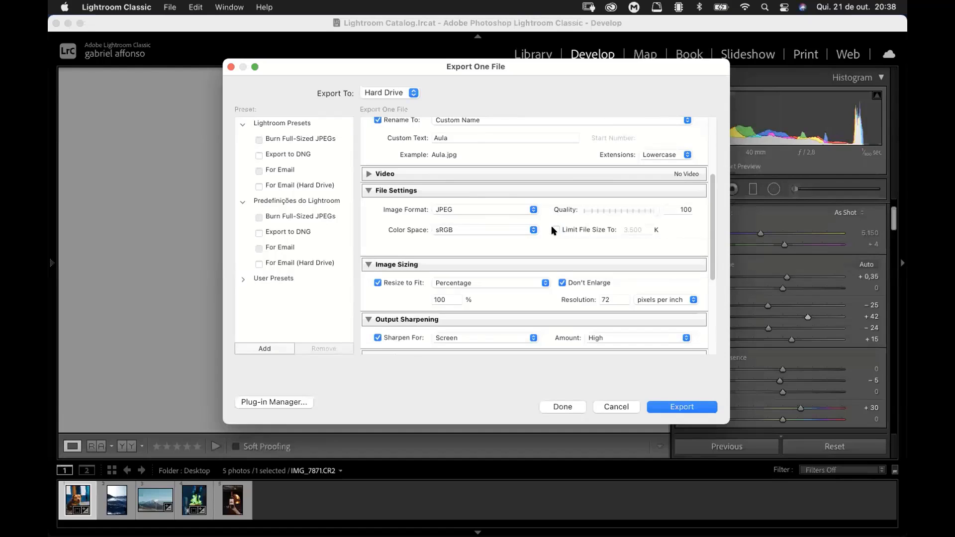
{"action": "left_click", "coordinate": [556, 229]}
{"action": "scroll", "coordinate": [711, 208], "scroll_direction": "down", "scroll_amount": 2}
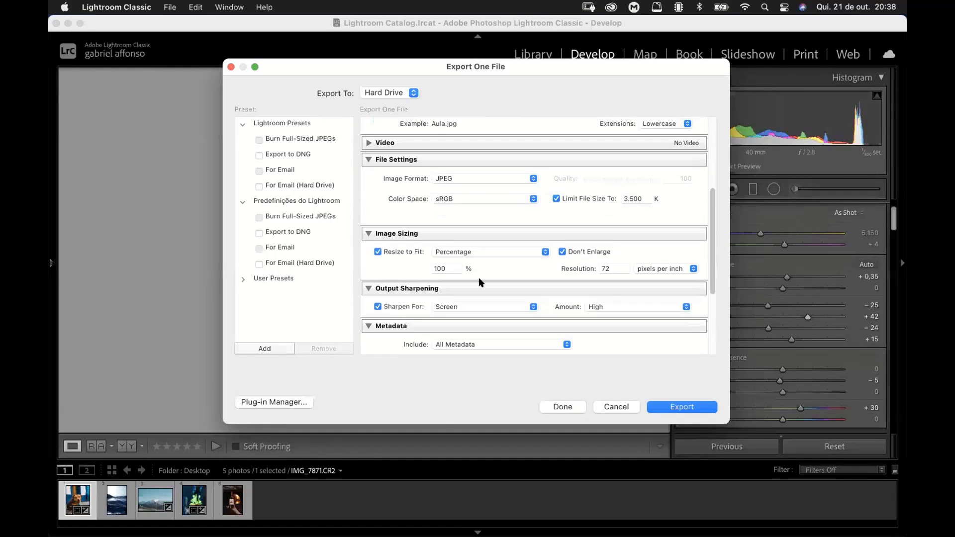
Step: Try the Percentage, Width & Height, Dimensions, Long Edge and Short Edge options for resizing the exported image
{"action": "left_click", "coordinate": [463, 252]}
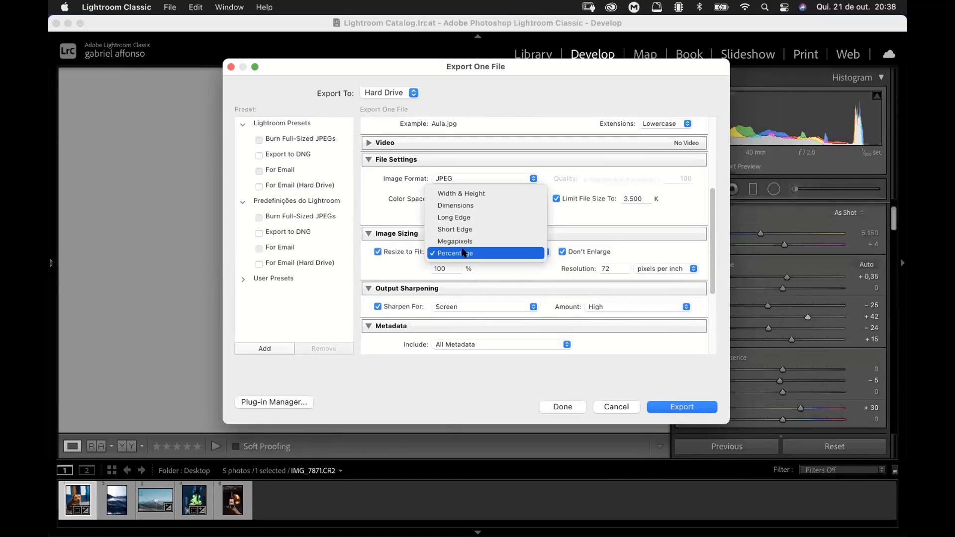
{"action": "left_click", "coordinate": [461, 253]}
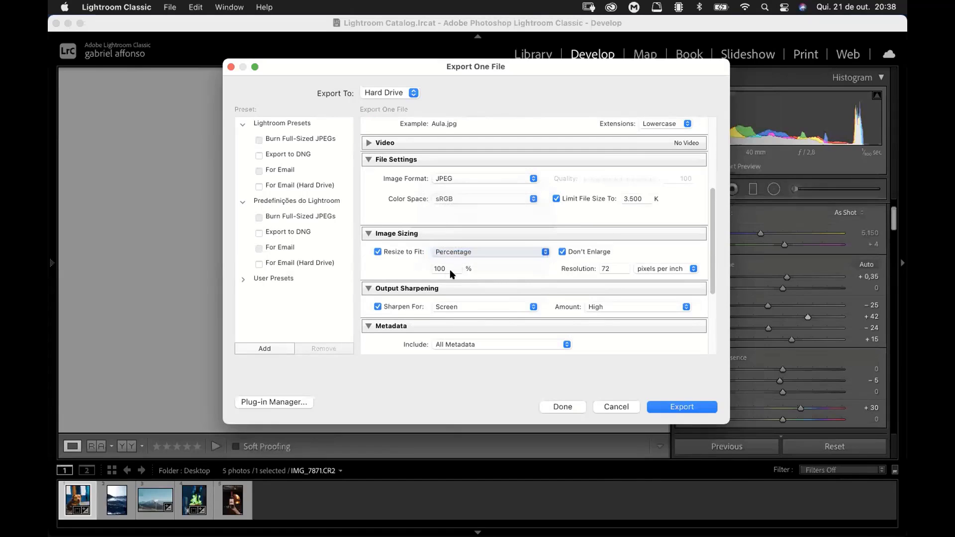
{"action": "left_click", "coordinate": [480, 252]}
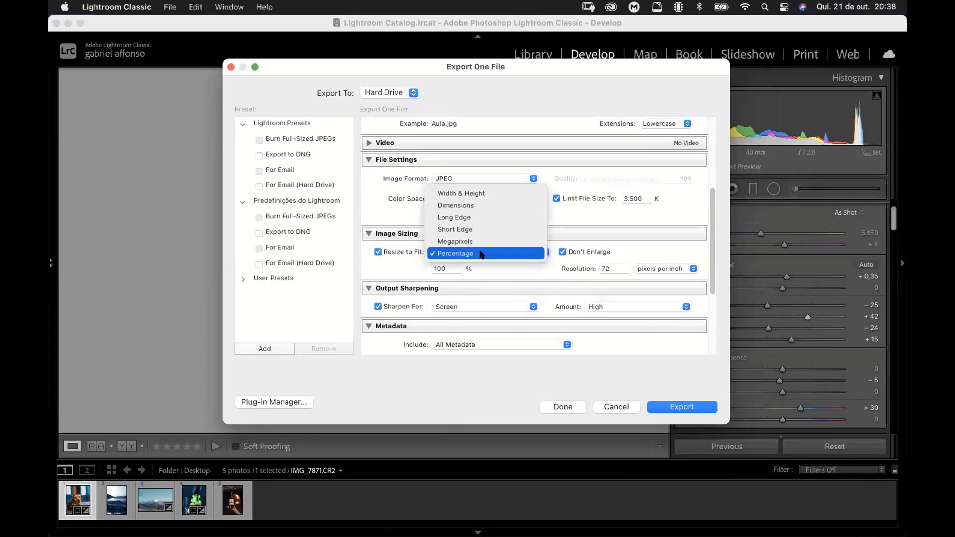
{"action": "left_click", "coordinate": [471, 192]}
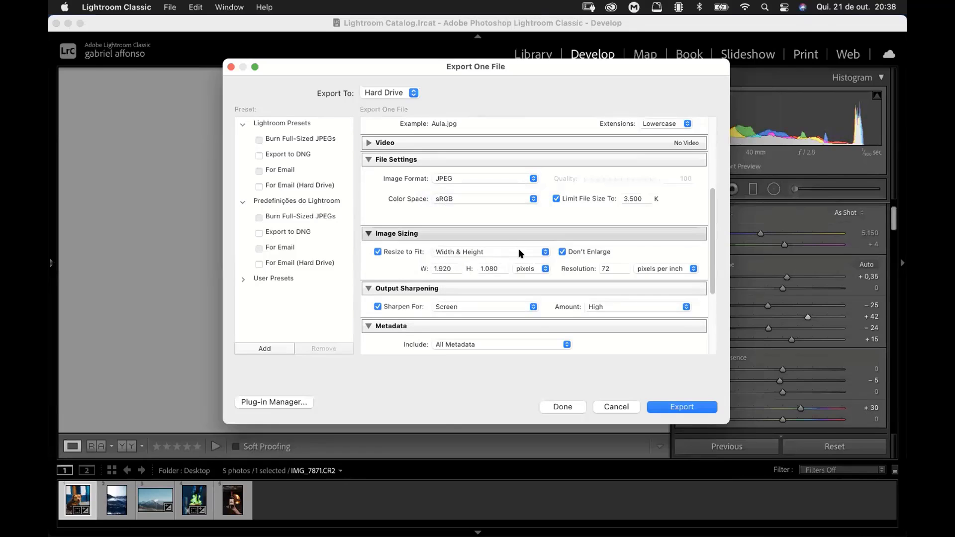
{"action": "left_click", "coordinate": [479, 254]}
{"action": "left_click", "coordinate": [470, 268]}
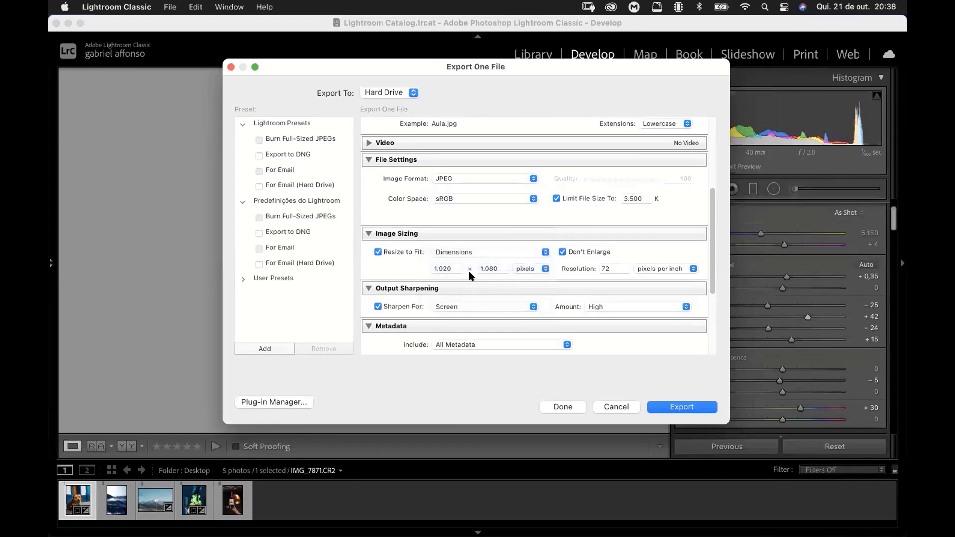
{"action": "left_click", "coordinate": [446, 268]}
{"action": "left_click", "coordinate": [481, 251]}
{"action": "left_click", "coordinate": [465, 262]}
{"action": "left_click", "coordinate": [480, 252]}
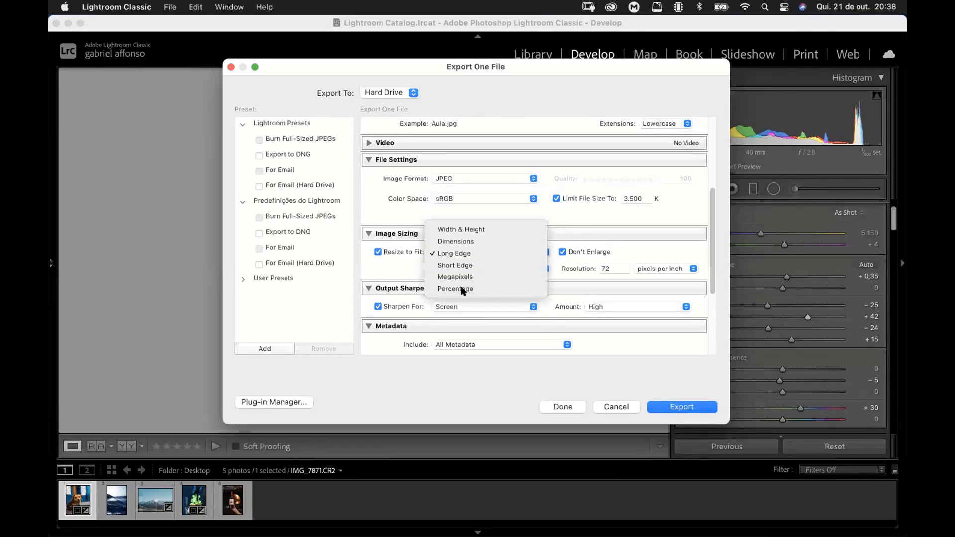
{"action": "left_click", "coordinate": [465, 265]}
Step: Set the exported image's Resize to Fit option to Megapixels
{"action": "left_click", "coordinate": [482, 251]}
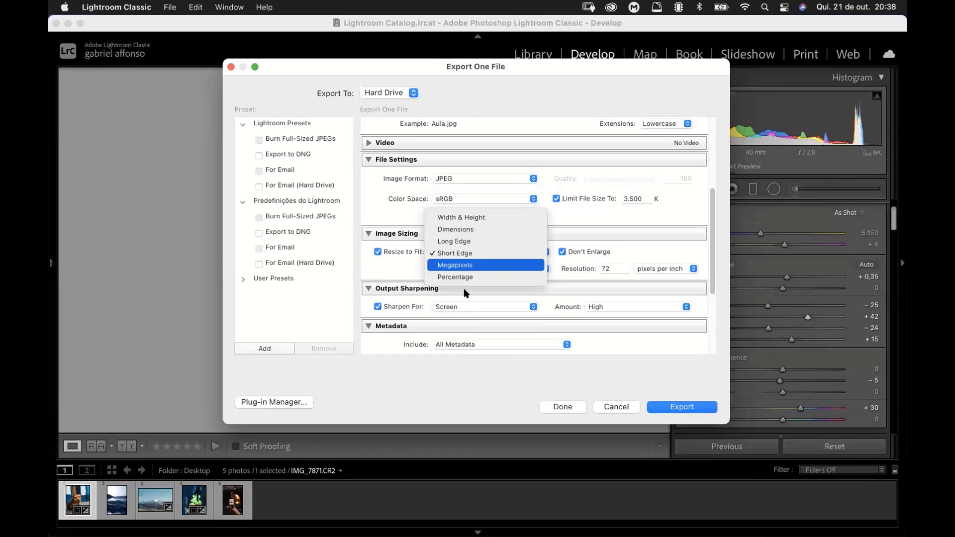
{"action": "left_click", "coordinate": [479, 263]}
{"action": "left_click", "coordinate": [479, 270]}
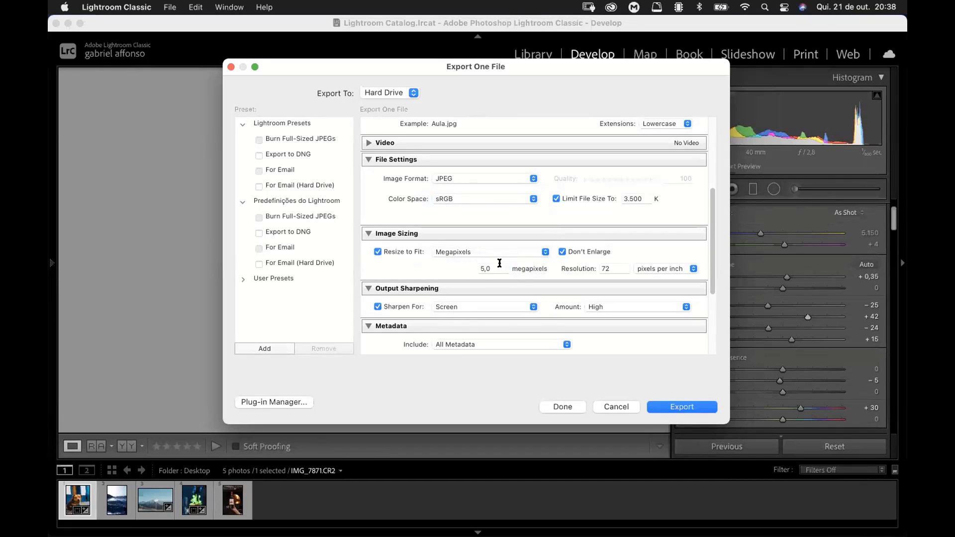
{"action": "left_click", "coordinate": [451, 266]}
{"action": "scroll", "coordinate": [474, 263], "scroll_direction": "up", "scroll_amount": 1}
{"action": "scroll", "coordinate": [696, 222], "scroll_direction": "down", "scroll_amount": 3}
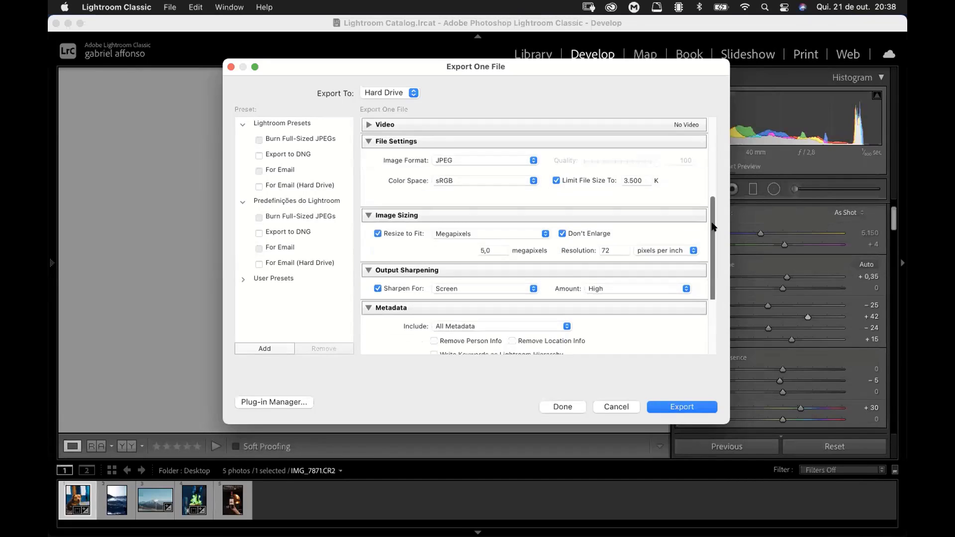
{"action": "scroll", "coordinate": [677, 189], "scroll_direction": "up", "scroll_amount": 4}
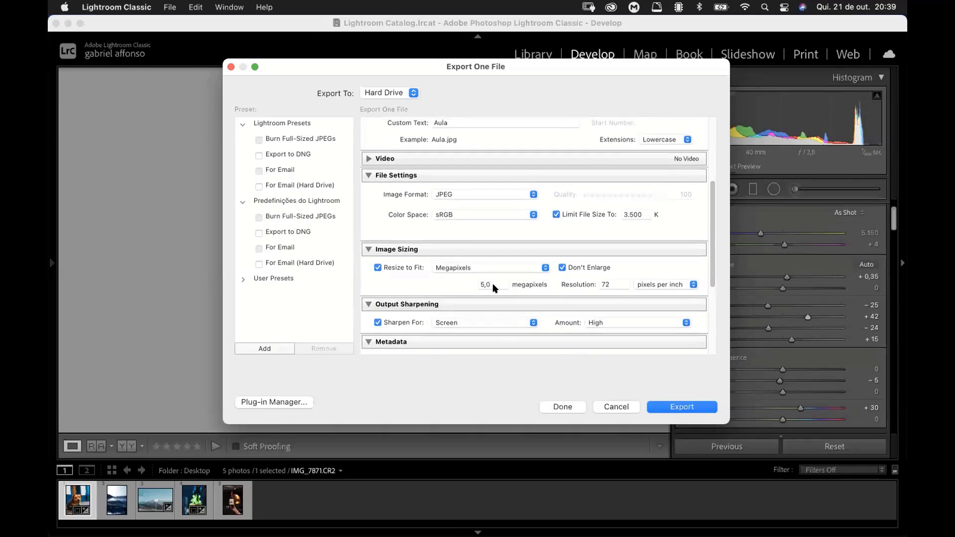
{"action": "scroll", "coordinate": [707, 192], "scroll_direction": "down", "scroll_amount": 2}
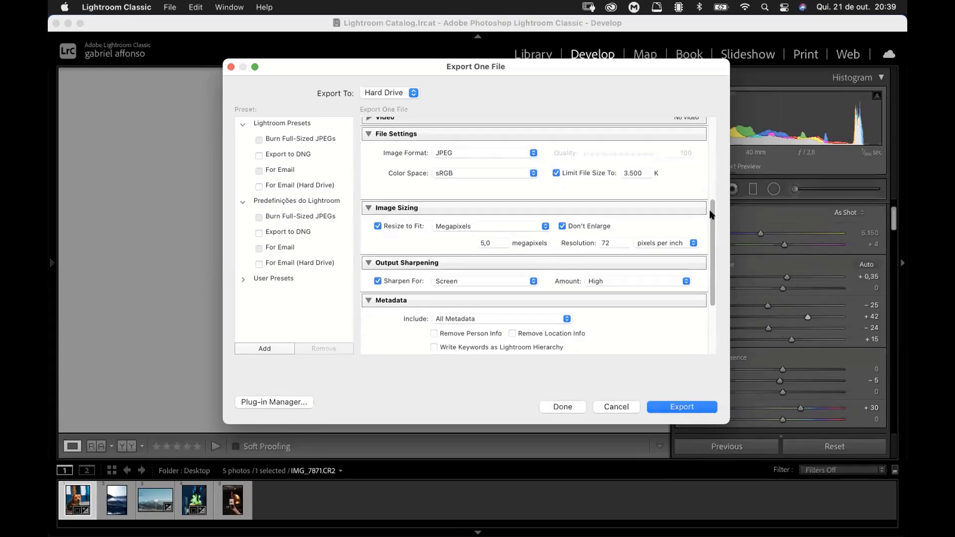
{"action": "scroll", "coordinate": [709, 215], "scroll_direction": "down", "scroll_amount": 2}
{"action": "scroll", "coordinate": [708, 213], "scroll_direction": "up", "scroll_amount": 2}
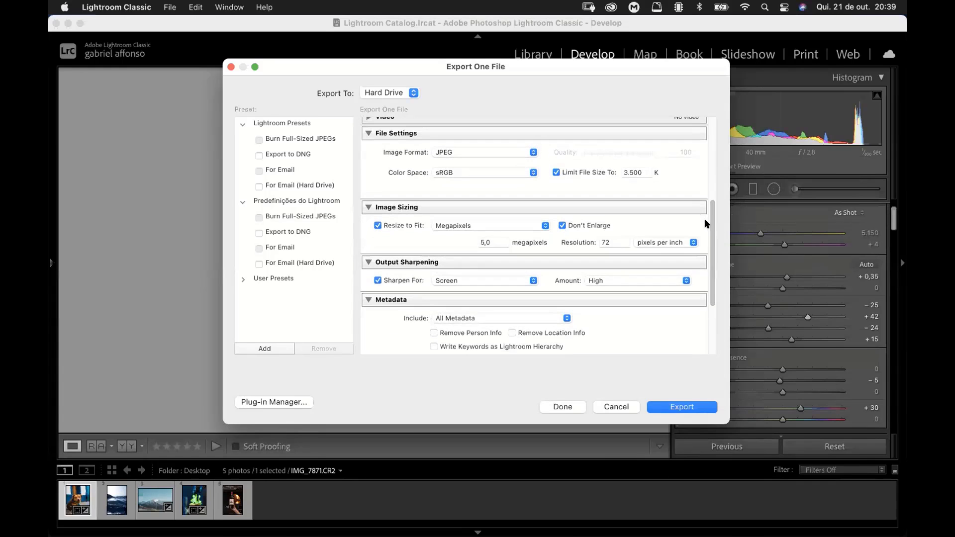
Step: Look through the output sharpening targets for the export and keep Screen
{"action": "left_click", "coordinate": [482, 280]}
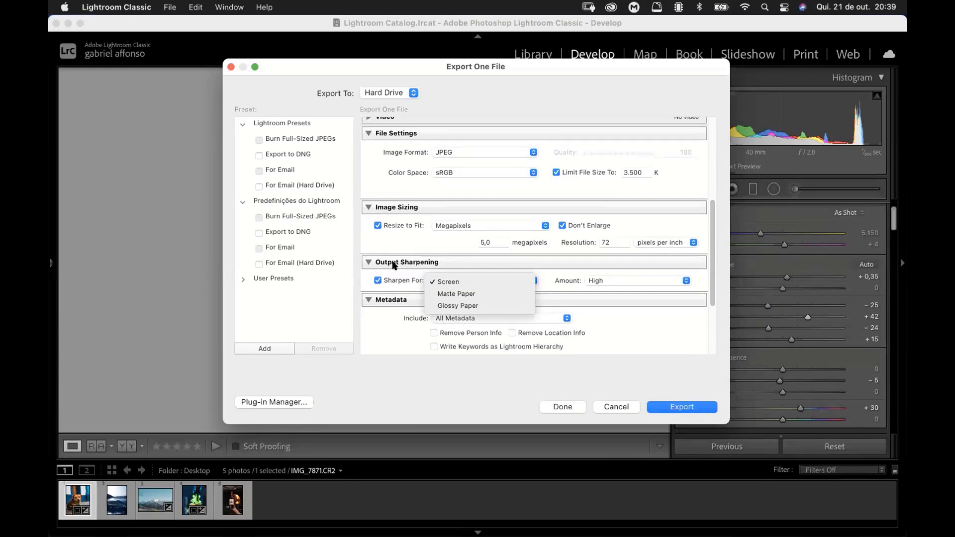
{"action": "left_click", "coordinate": [388, 263]}
{"action": "left_click", "coordinate": [471, 282]}
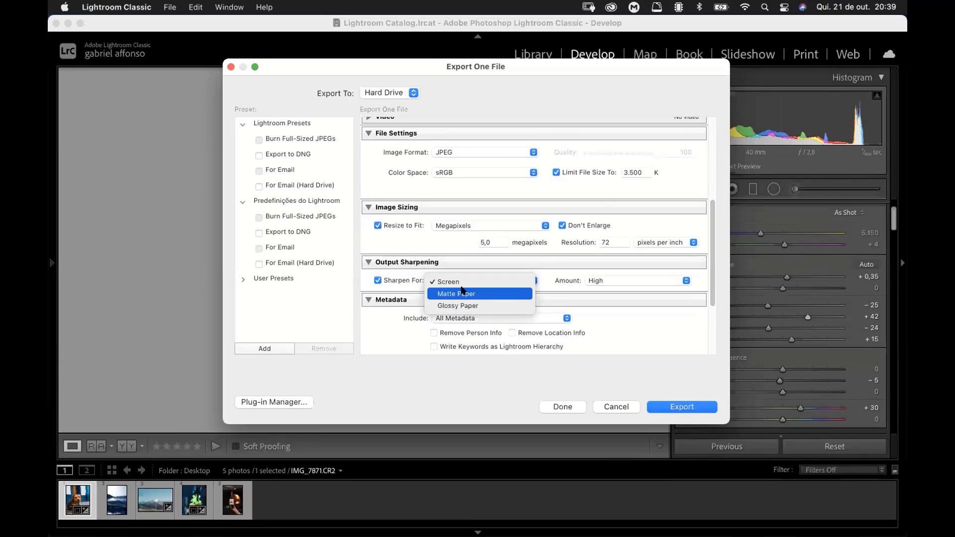
{"action": "left_click", "coordinate": [406, 281]}
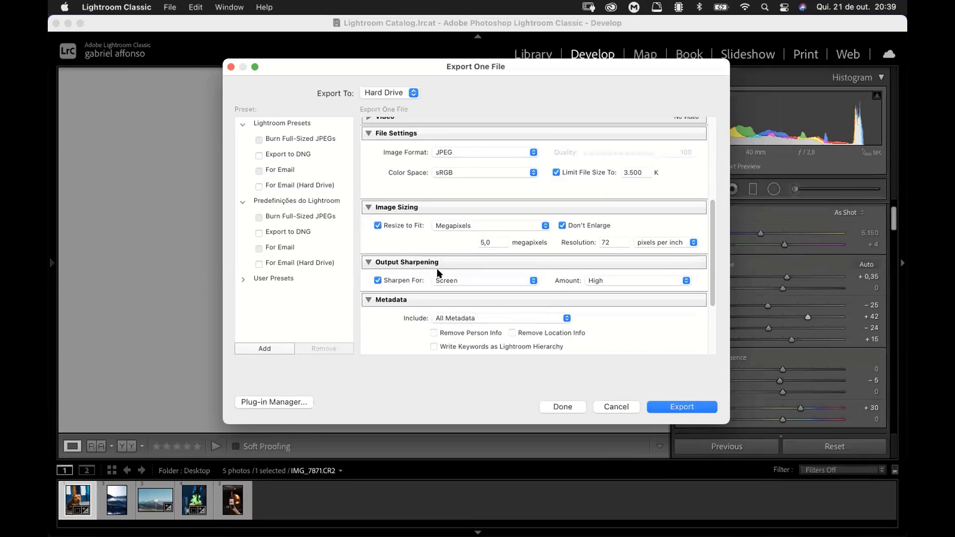
{"action": "left_click", "coordinate": [443, 281]}
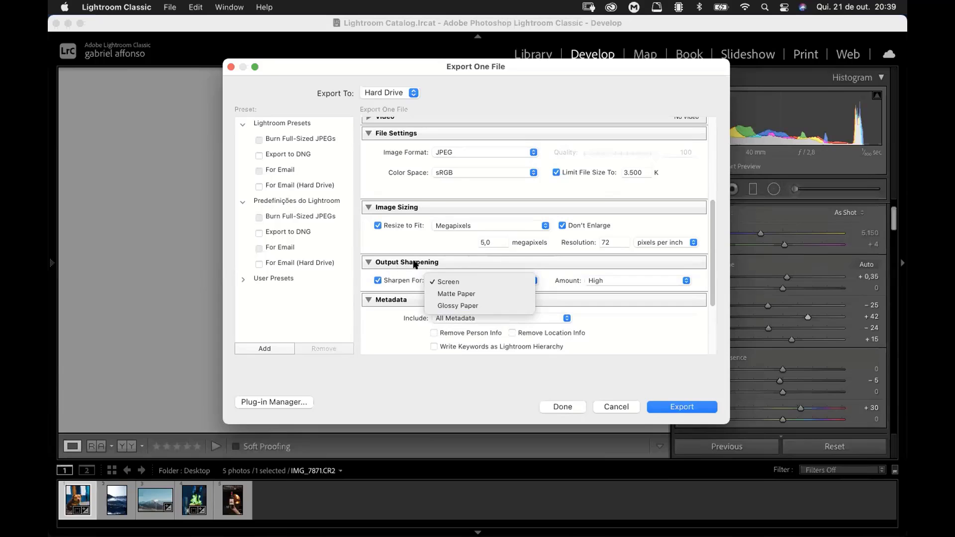
{"action": "left_click", "coordinate": [450, 280]}
{"action": "left_click", "coordinate": [452, 279]}
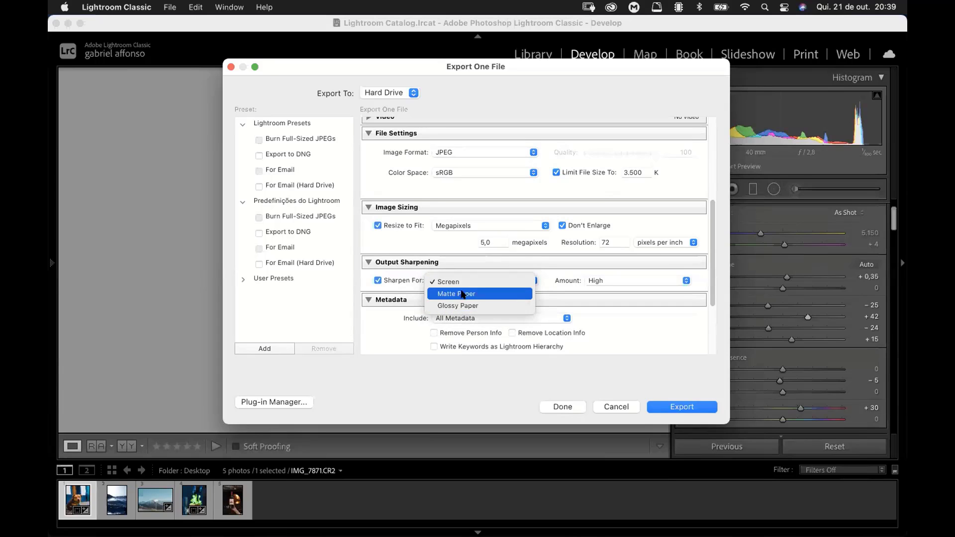
{"action": "left_click", "coordinate": [359, 358]}
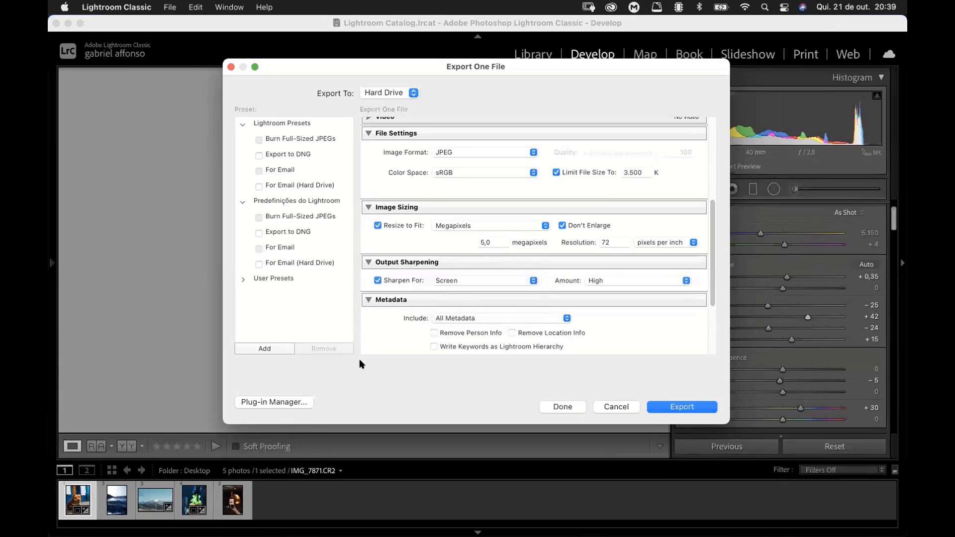
Step: Enable watermarking for the export and view the available watermarks, keeping Simple Copyright Watermark
{"action": "scroll", "coordinate": [708, 219], "scroll_direction": "down", "scroll_amount": 5}
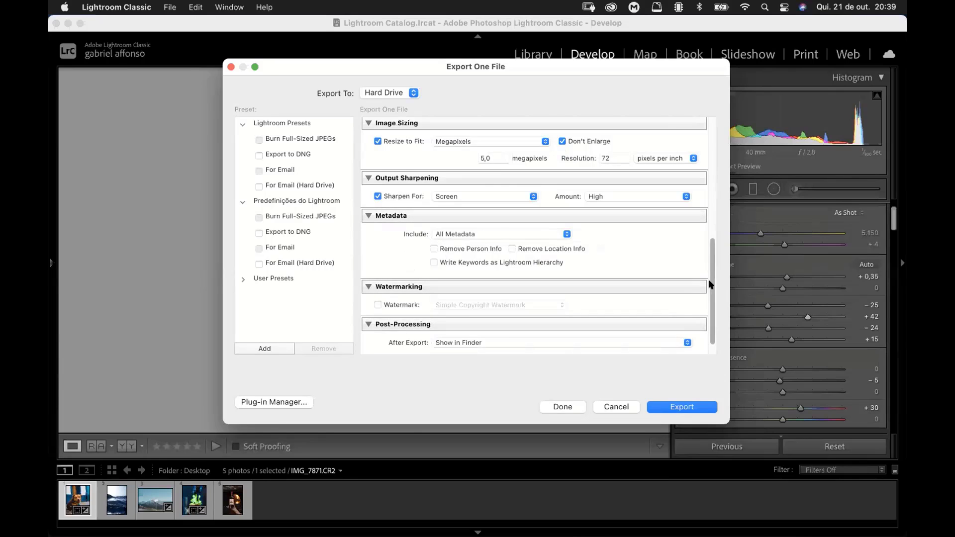
{"action": "scroll", "coordinate": [618, 315], "scroll_direction": "down", "scroll_amount": 1}
{"action": "left_click", "coordinate": [377, 287]}
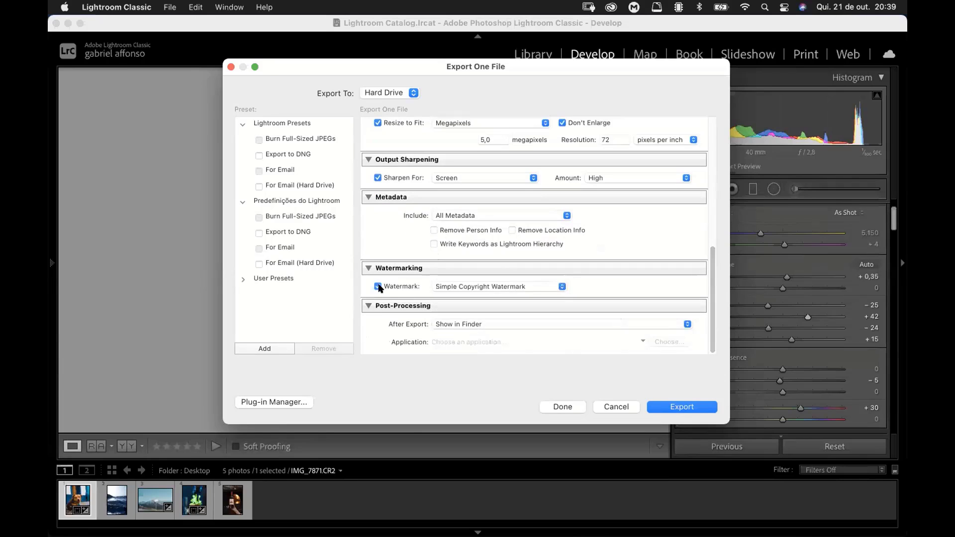
{"action": "left_click", "coordinate": [452, 287]}
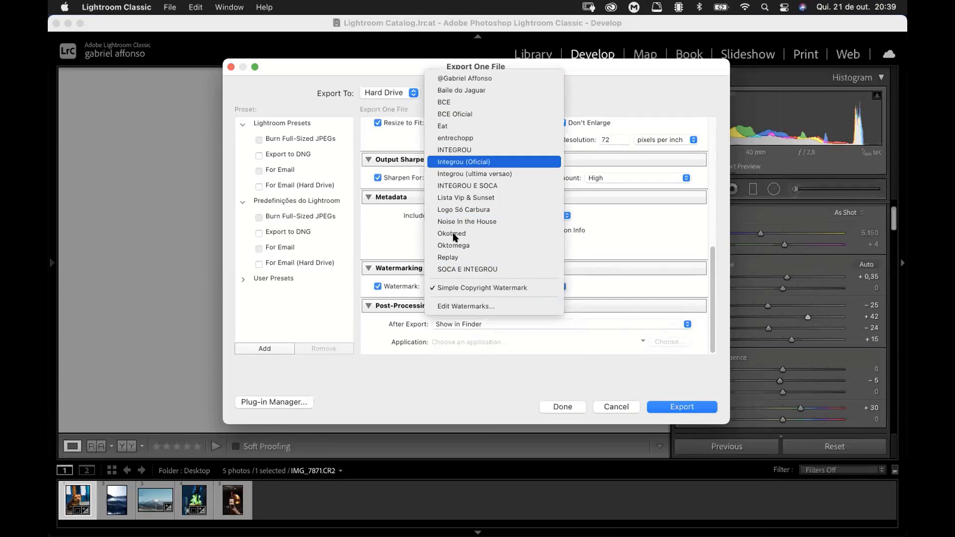
{"action": "left_click", "coordinate": [399, 302]}
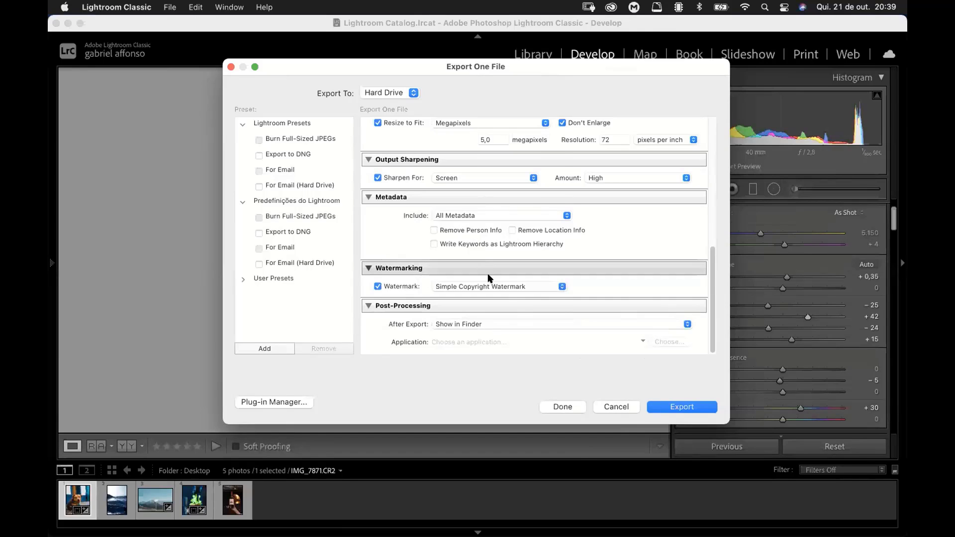
{"action": "left_click", "coordinate": [497, 287]}
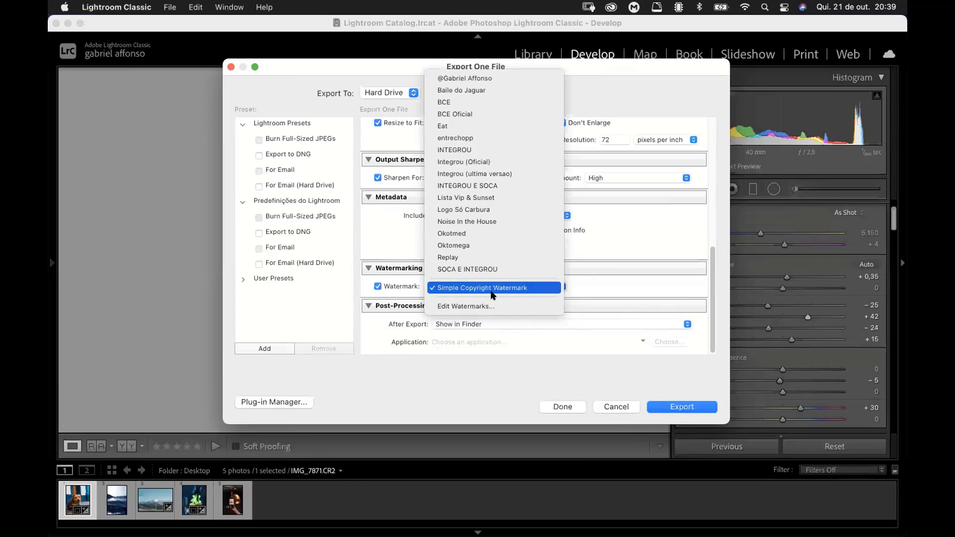
{"action": "left_click", "coordinate": [569, 264]}
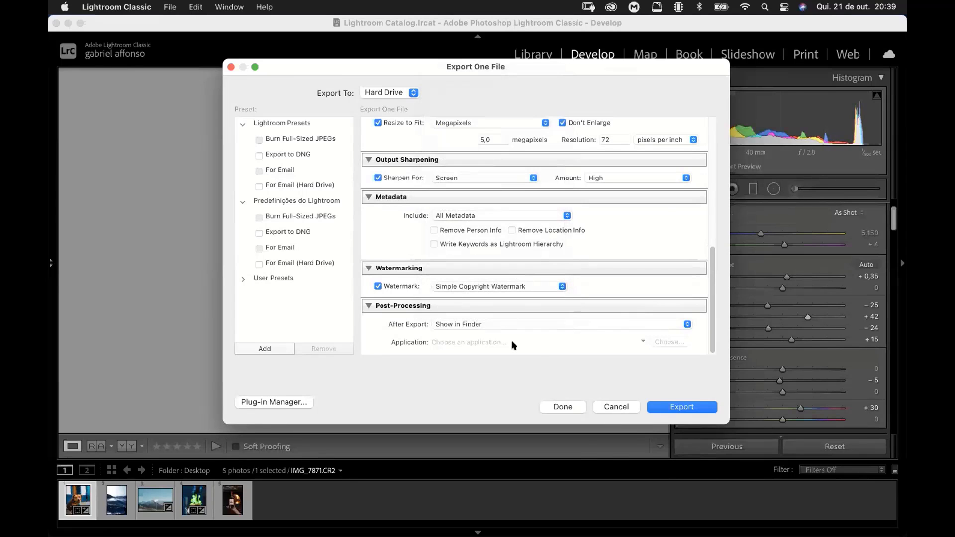
Step: Export the dog photo and preview the resulting Aula.jpg in full screen from Finder
{"action": "scroll", "coordinate": [698, 271], "scroll_direction": "up", "scroll_amount": 10}
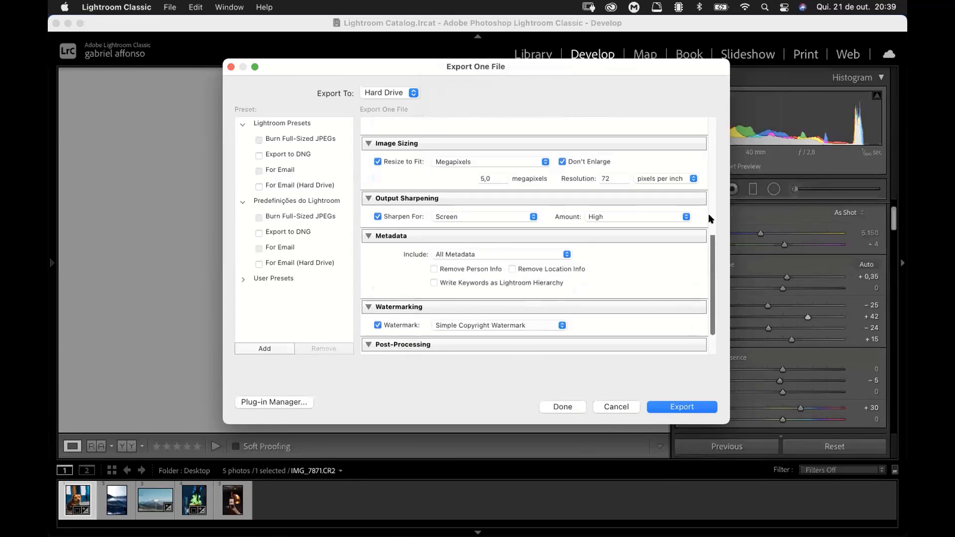
{"action": "left_click", "coordinate": [682, 405]}
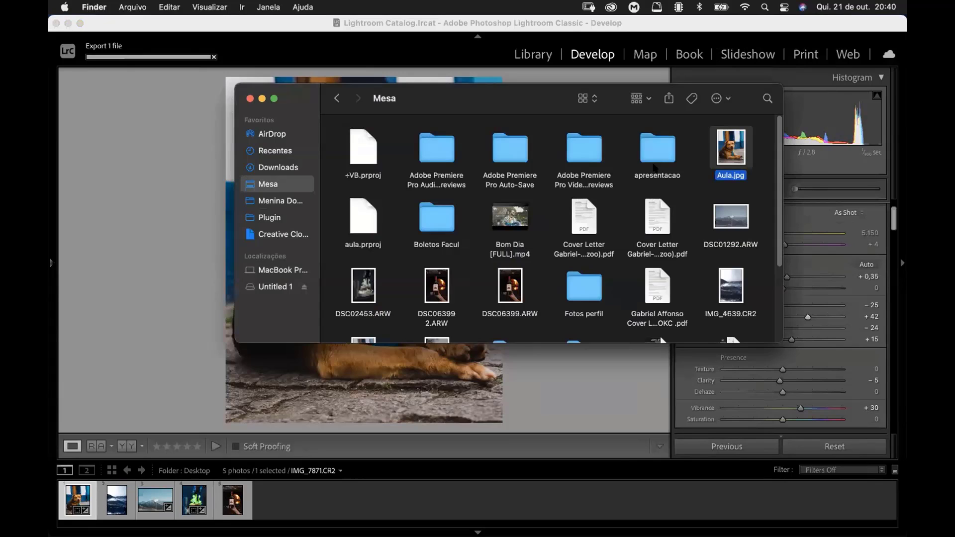
{"action": "key", "text": "space"}
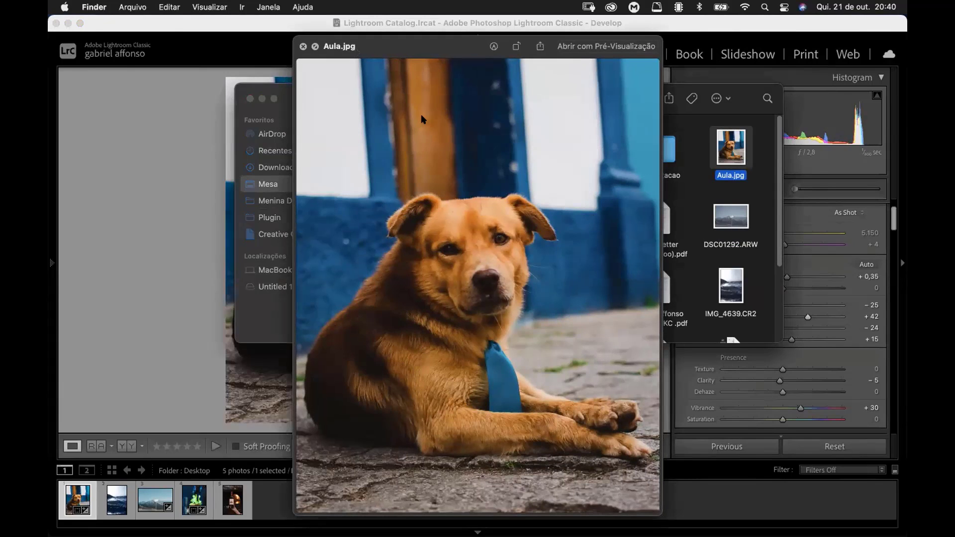
{"action": "left_click", "coordinate": [316, 46]}
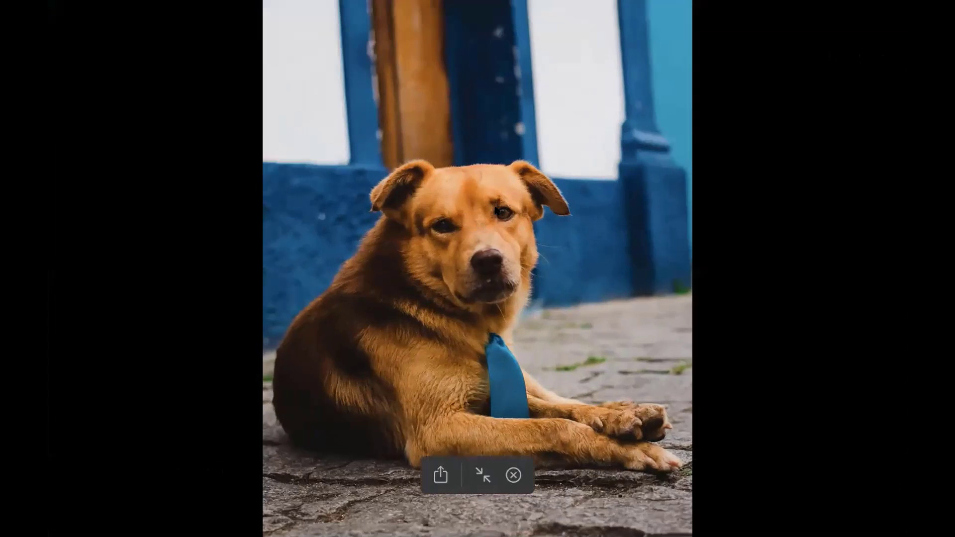
Step: Examine the detail of the dog's face up close in the full-screen preview of Aula.jpg
{"action": "scroll", "coordinate": [495, 197], "scroll_direction": "up", "scroll_amount": 5}
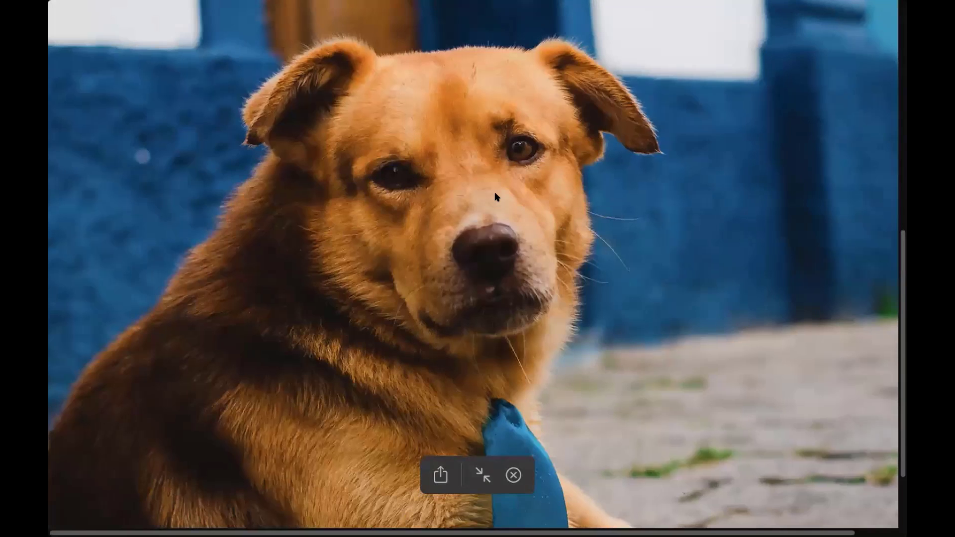
{"action": "scroll", "coordinate": [494, 196], "scroll_direction": "up", "scroll_amount": 8}
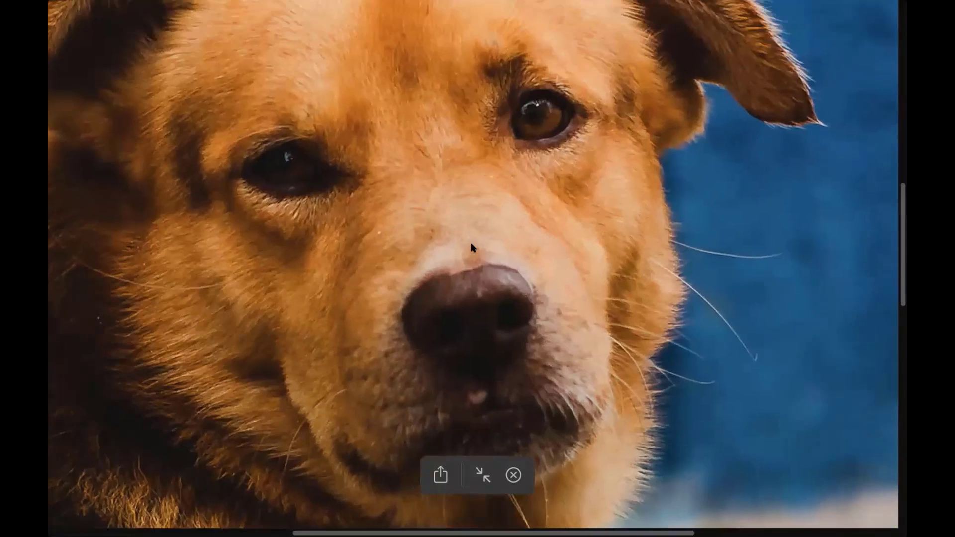
{"action": "scroll", "coordinate": [473, 247], "scroll_direction": "up", "scroll_amount": 3}
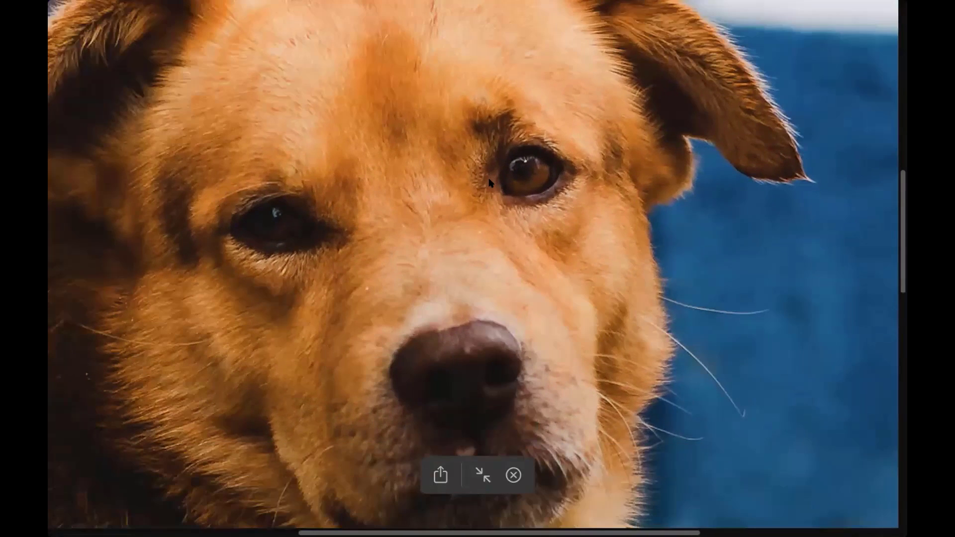
{"action": "scroll", "coordinate": [497, 172], "scroll_direction": "up", "scroll_amount": 3}
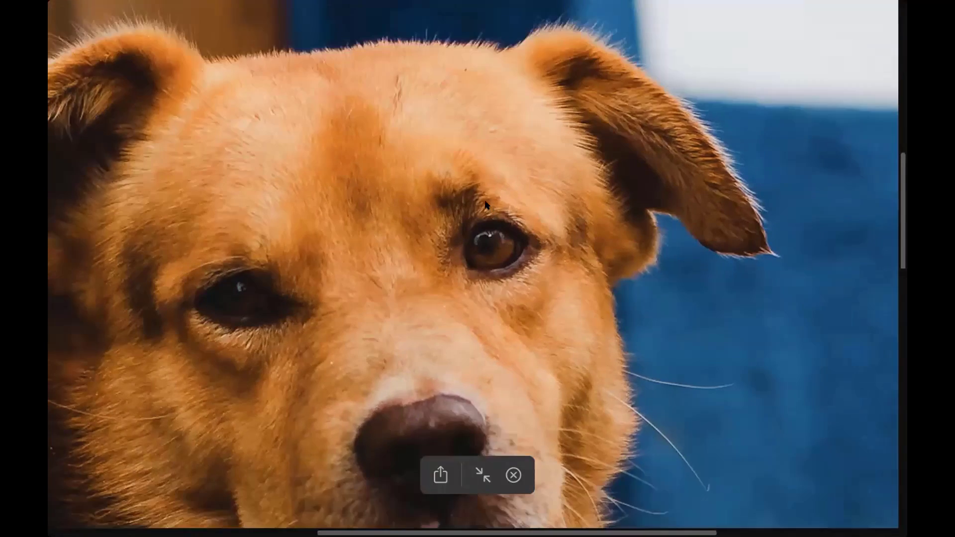
Step: Inspect the sharpness of the fur and the area around the dog's eye in the enlarged Aula.jpg preview
{"action": "scroll", "coordinate": [483, 190], "scroll_direction": "down", "scroll_amount": 3}
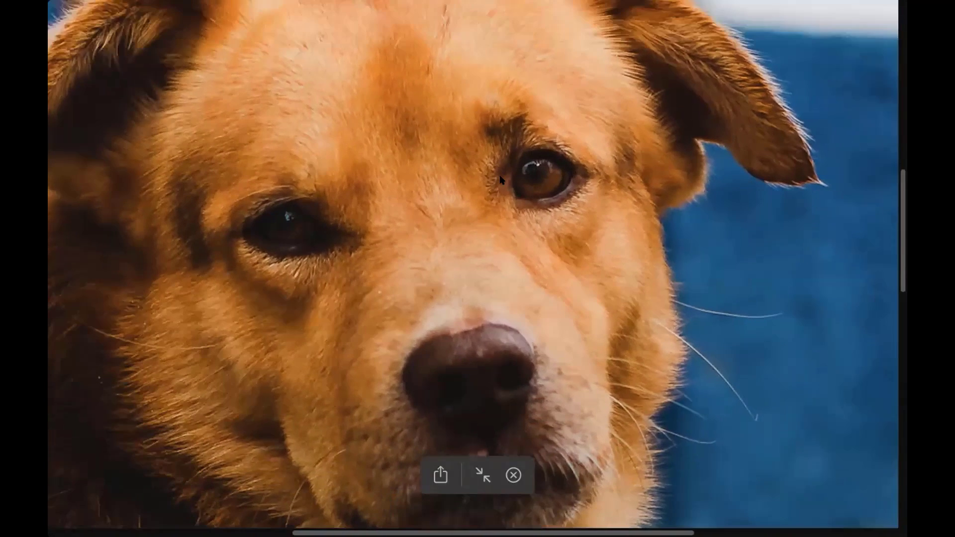
{"action": "scroll", "coordinate": [482, 219], "scroll_direction": "up", "scroll_amount": 3}
{"action": "scroll", "coordinate": [483, 220], "scroll_direction": "up", "scroll_amount": 3}
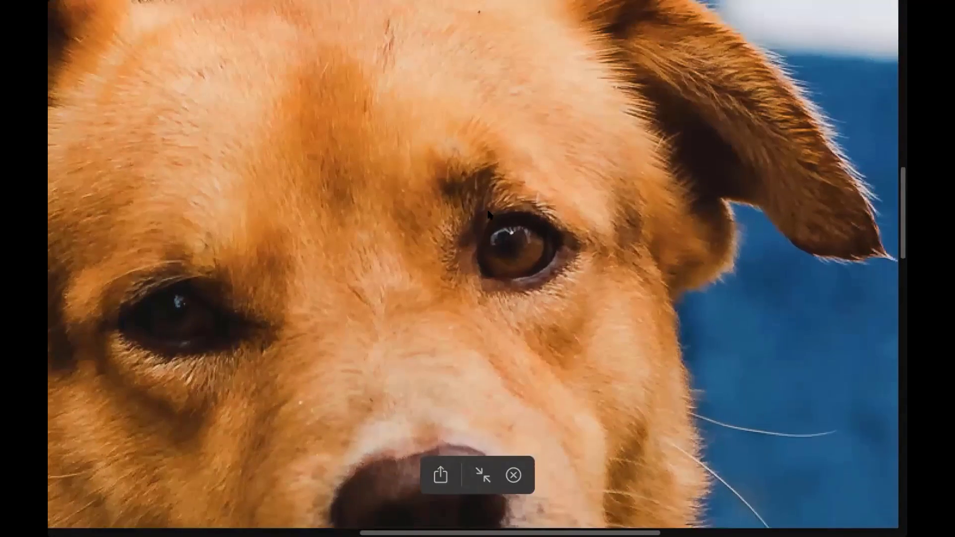
{"action": "scroll", "coordinate": [493, 216], "scroll_direction": "up", "scroll_amount": 3}
{"action": "scroll", "coordinate": [493, 215], "scroll_direction": "up", "scroll_amount": 3}
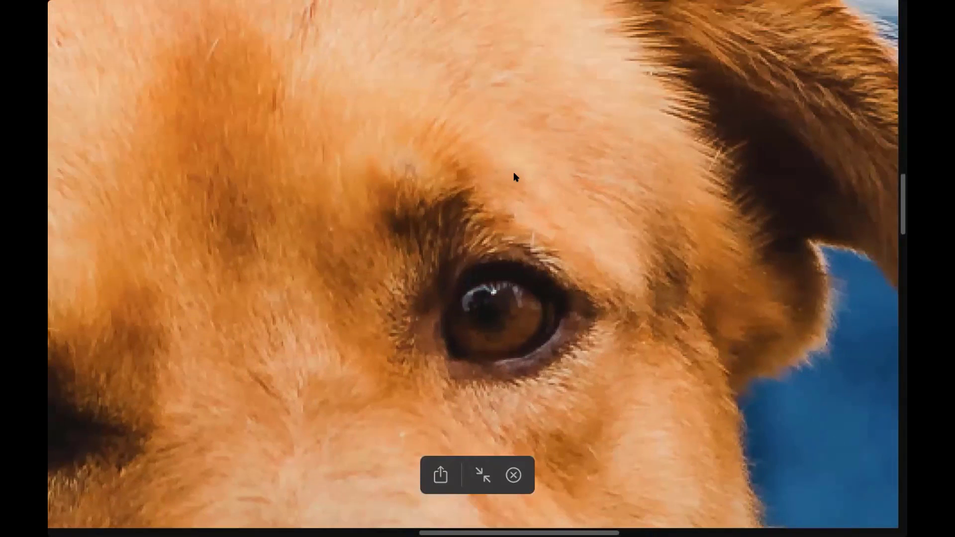
{"action": "scroll", "coordinate": [483, 210], "scroll_direction": "down", "scroll_amount": 3}
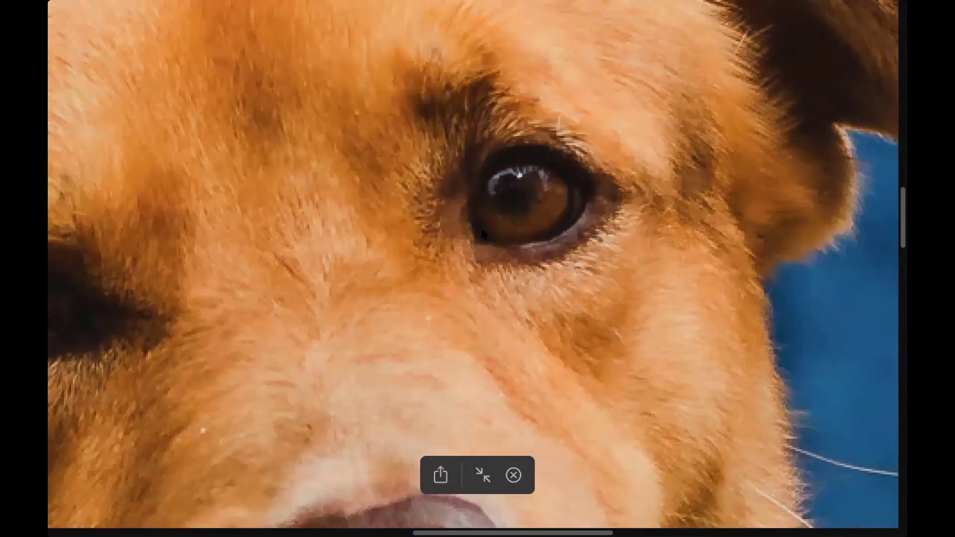
{"action": "scroll", "coordinate": [482, 208], "scroll_direction": "up", "scroll_amount": 3}
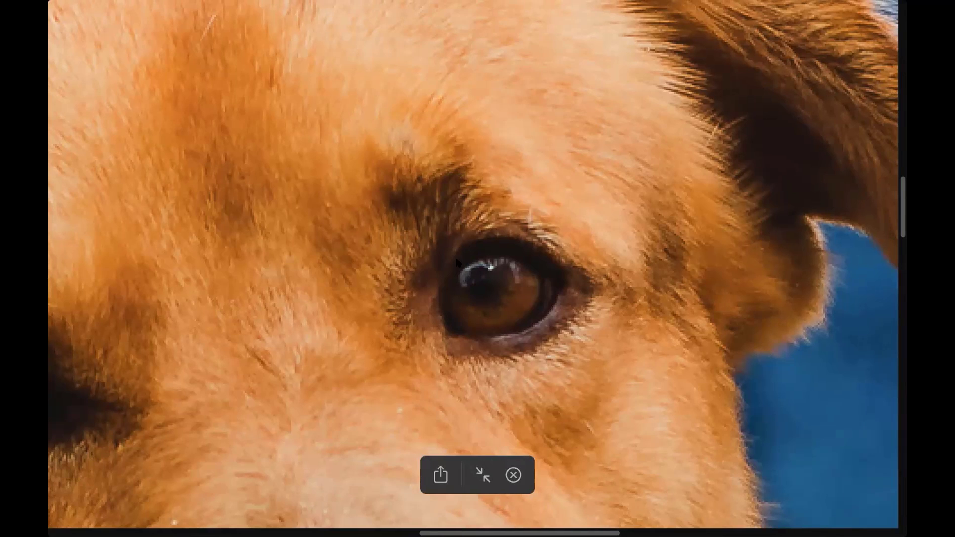
Step: Exit the full-screen preview, close it, and minimize the Finder window to return to Lightroom Classic
{"action": "left_click", "coordinate": [479, 473]}
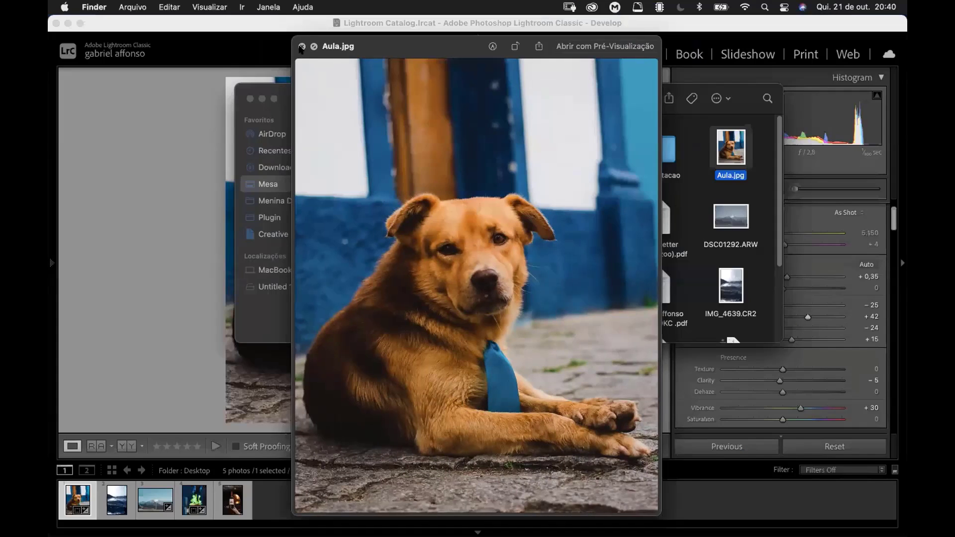
{"action": "left_click", "coordinate": [301, 46]}
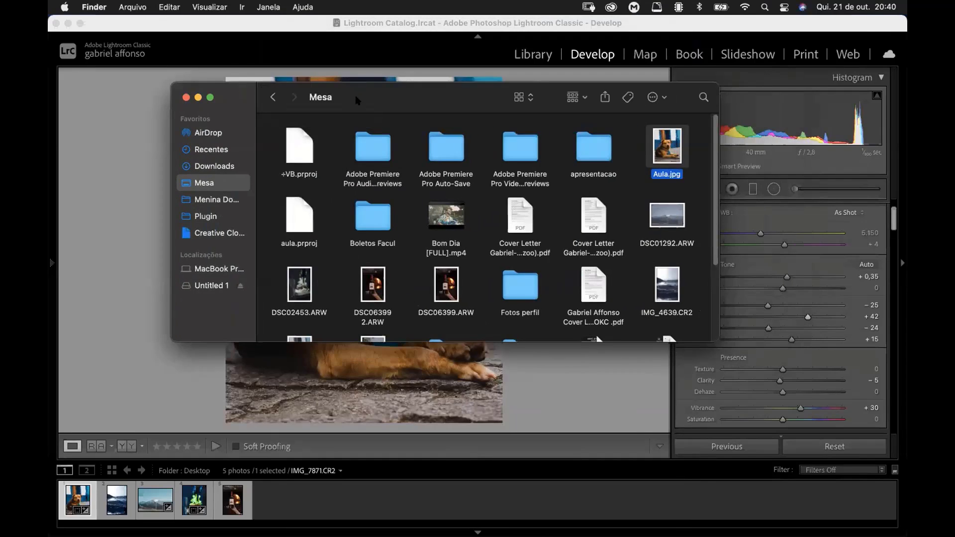
{"action": "left_click_drag", "start_coordinate": [353, 102], "coordinate": [474, 87]}
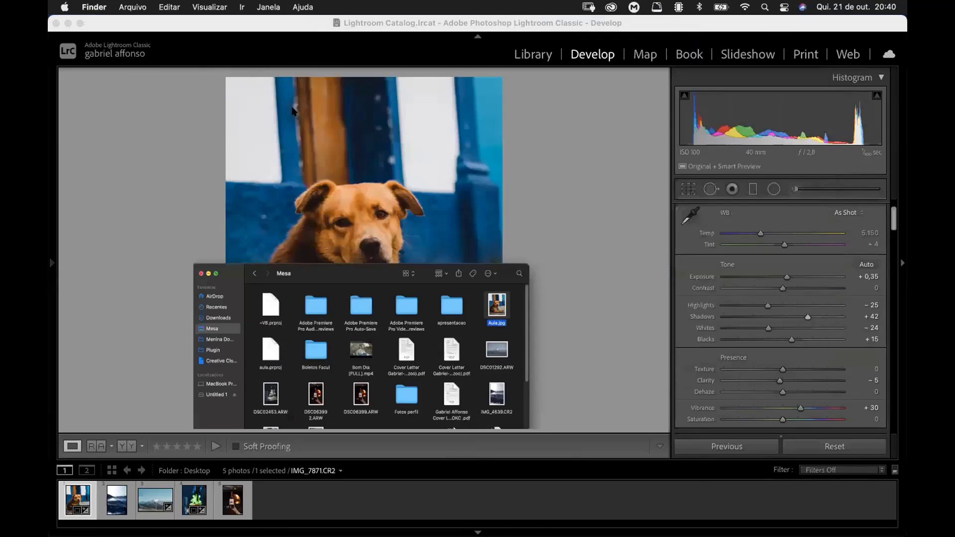
{"action": "left_click", "coordinate": [293, 88]}
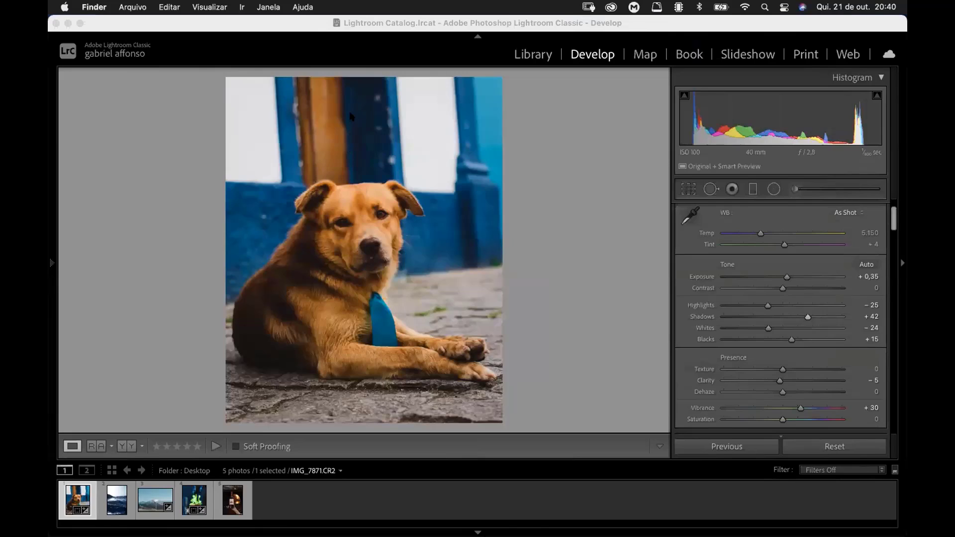